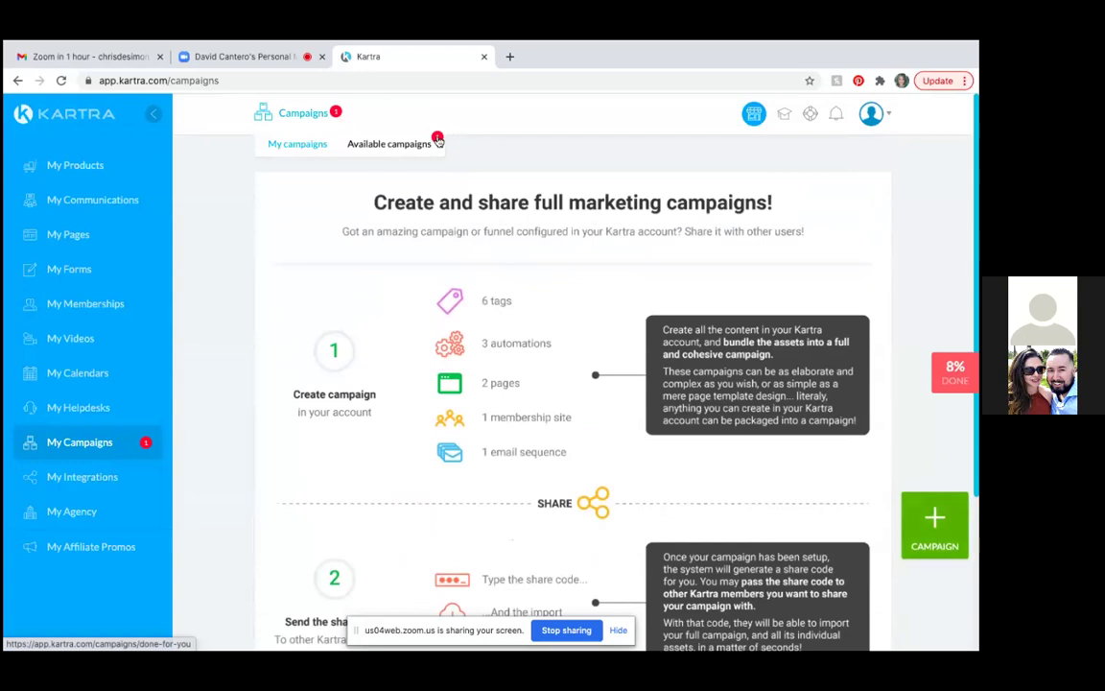
Accept the pending Seller Guide Funnel campaign among the available campaigns and close the acceptance notice.
{"action": "mouse_move", "coordinate": [502, 41]}
{"action": "left_click", "coordinate": [406, 144]}
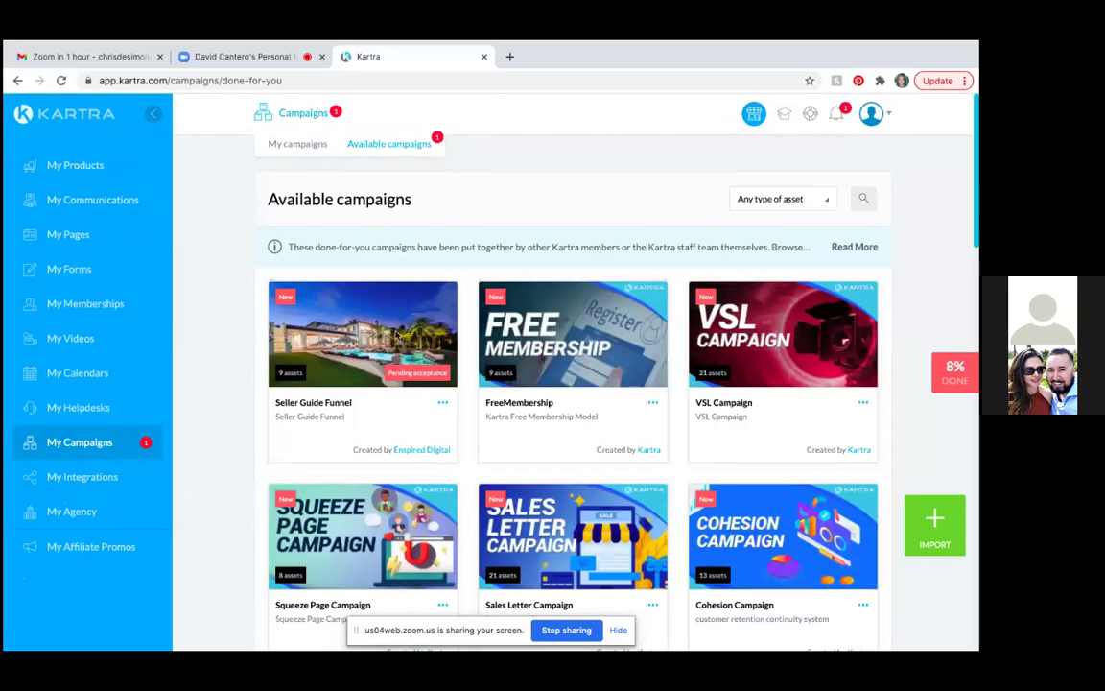
{"action": "scroll", "coordinate": [397, 335], "scroll_direction": "down", "scroll_amount": 1}
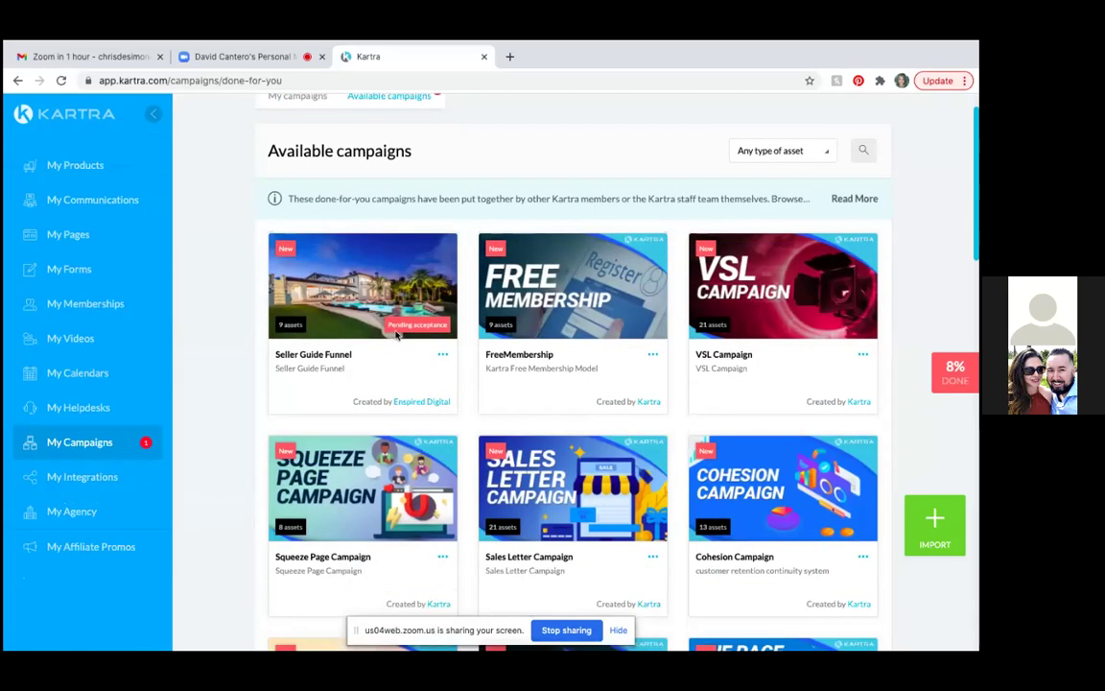
{"action": "left_click", "coordinate": [443, 354]}
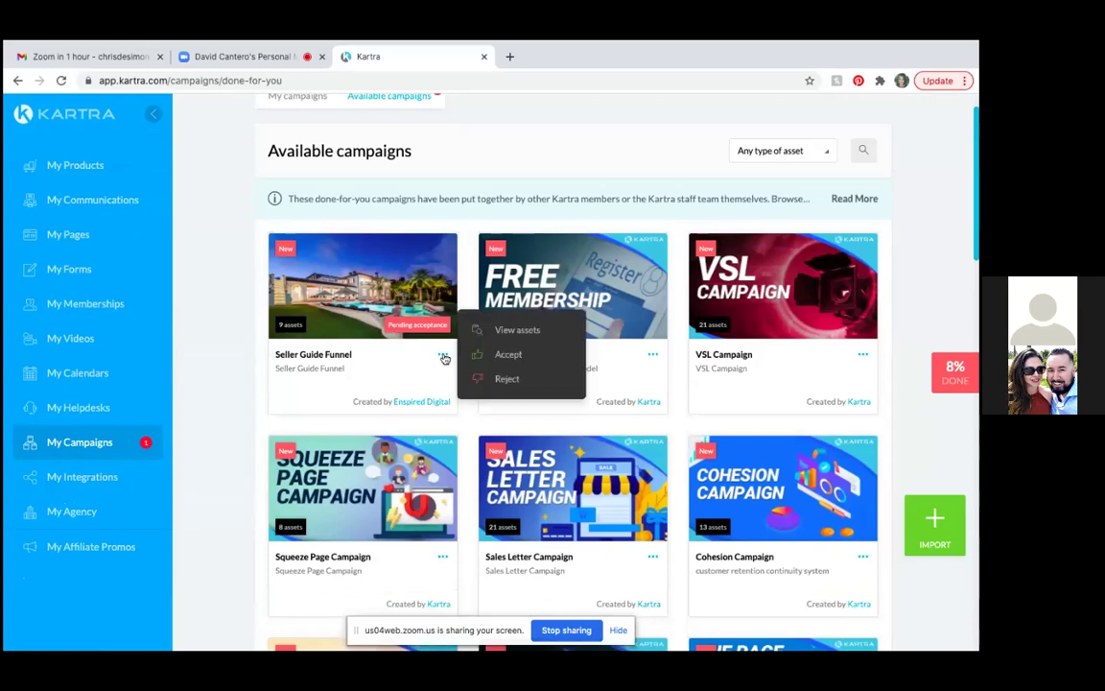
{"action": "left_click", "coordinate": [508, 355]}
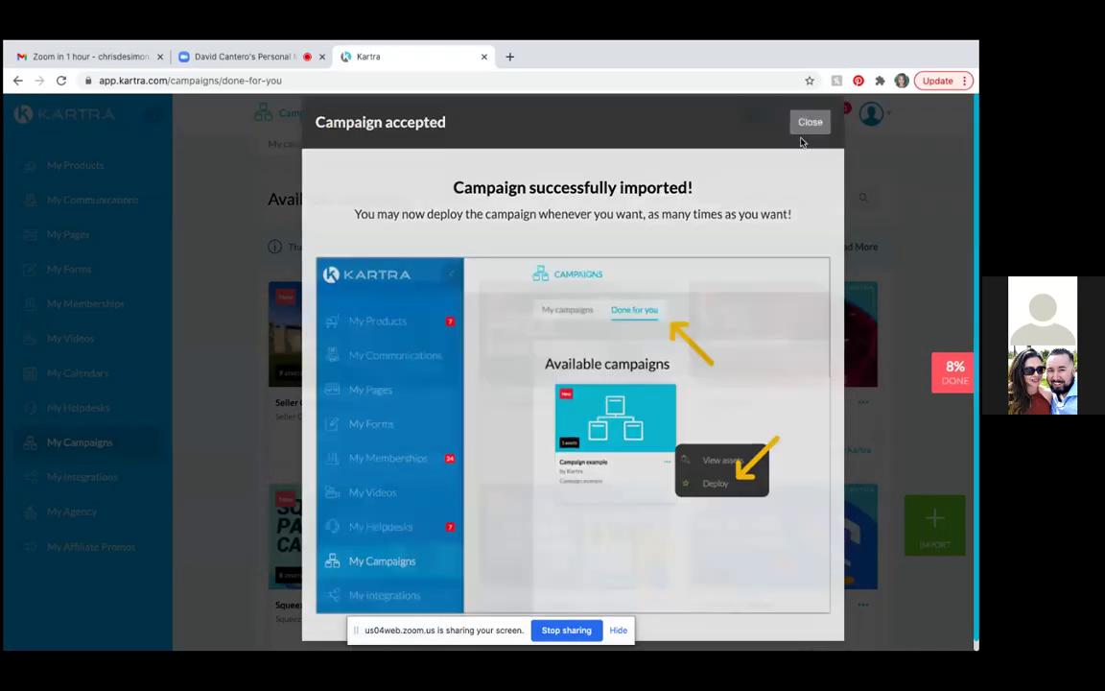
{"action": "left_click", "coordinate": [802, 144]}
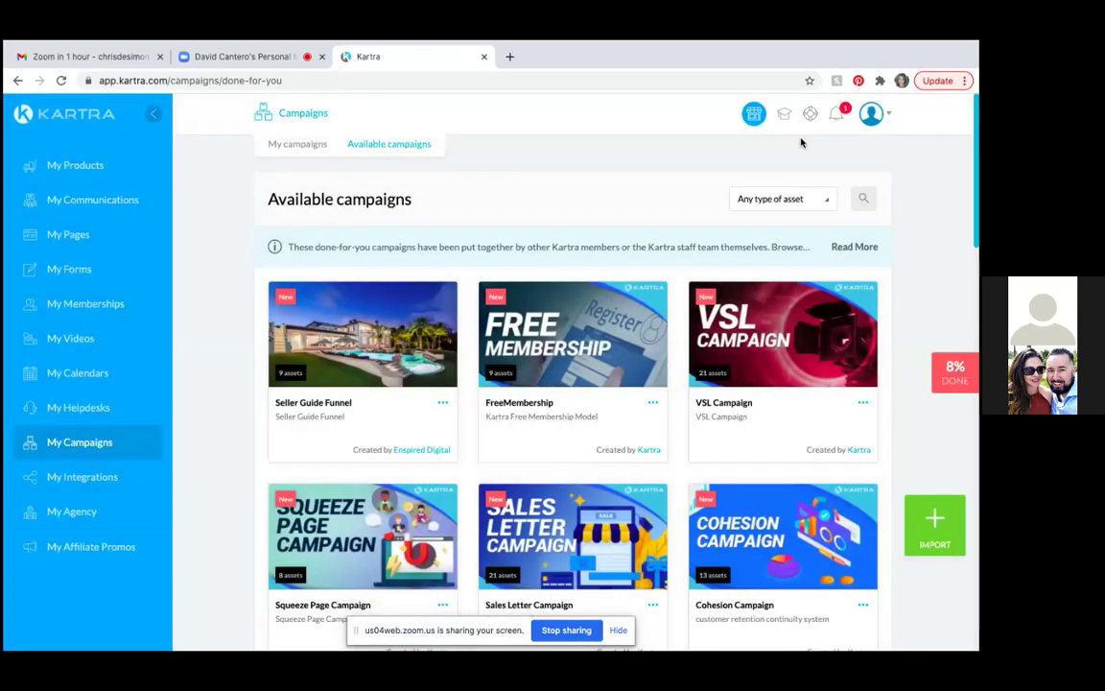
Deploy the Seller Guide Funnel campaign with the prefix "For Home" and close the deployment video.
{"action": "left_click", "coordinate": [444, 404]}
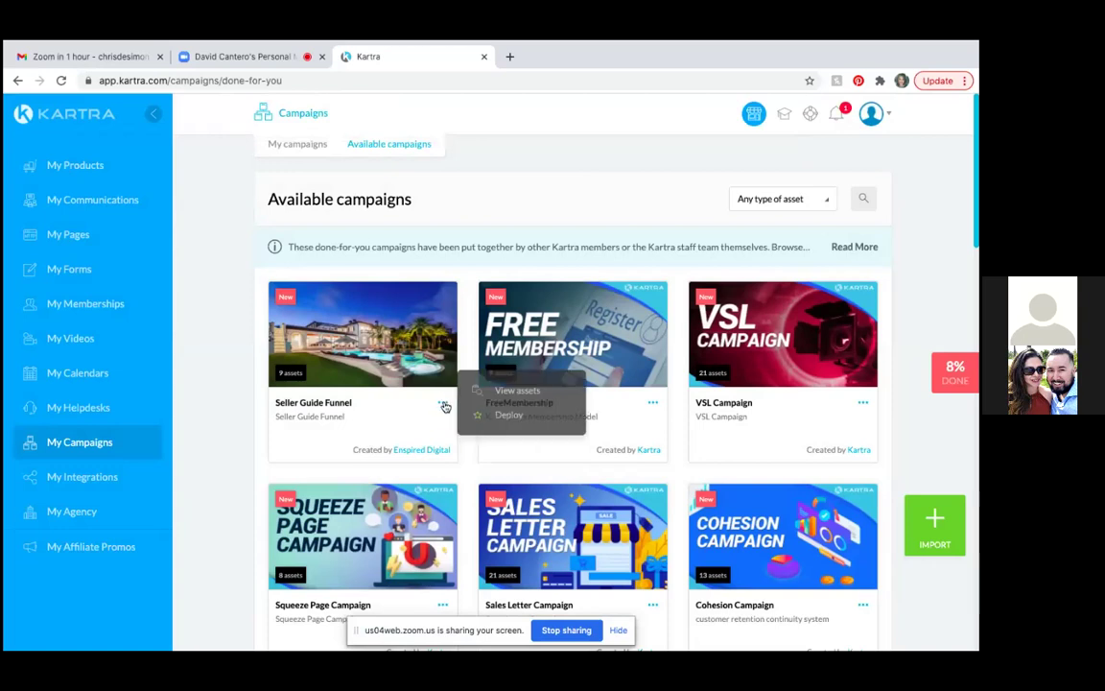
{"action": "left_click", "coordinate": [509, 417]}
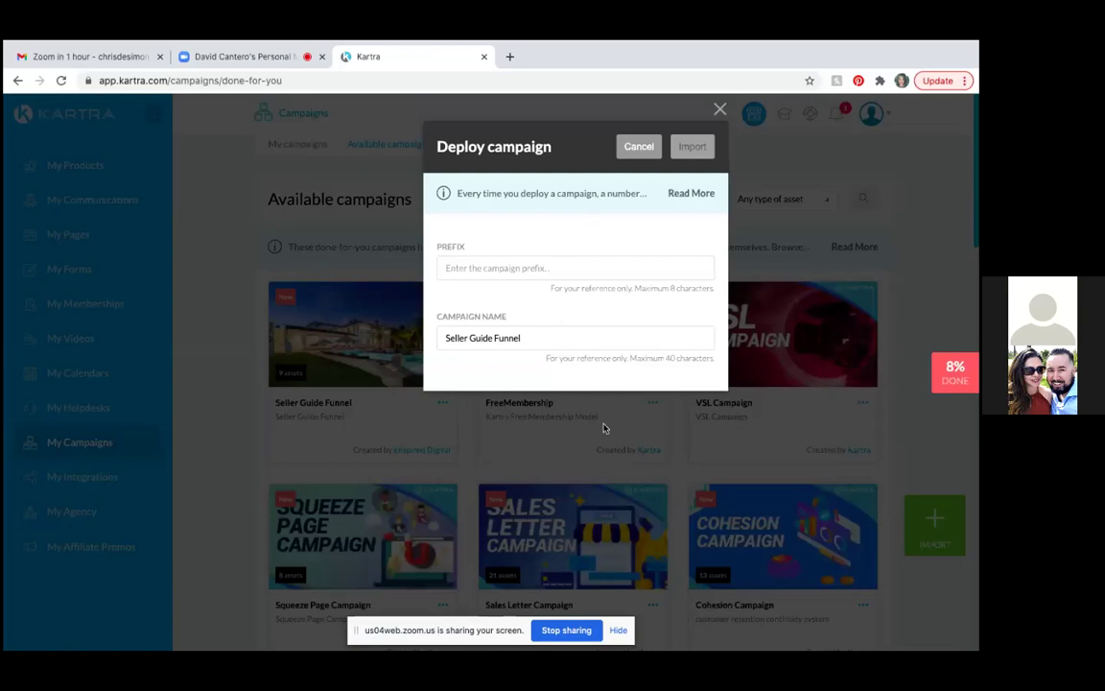
{"action": "left_click", "coordinate": [486, 266]}
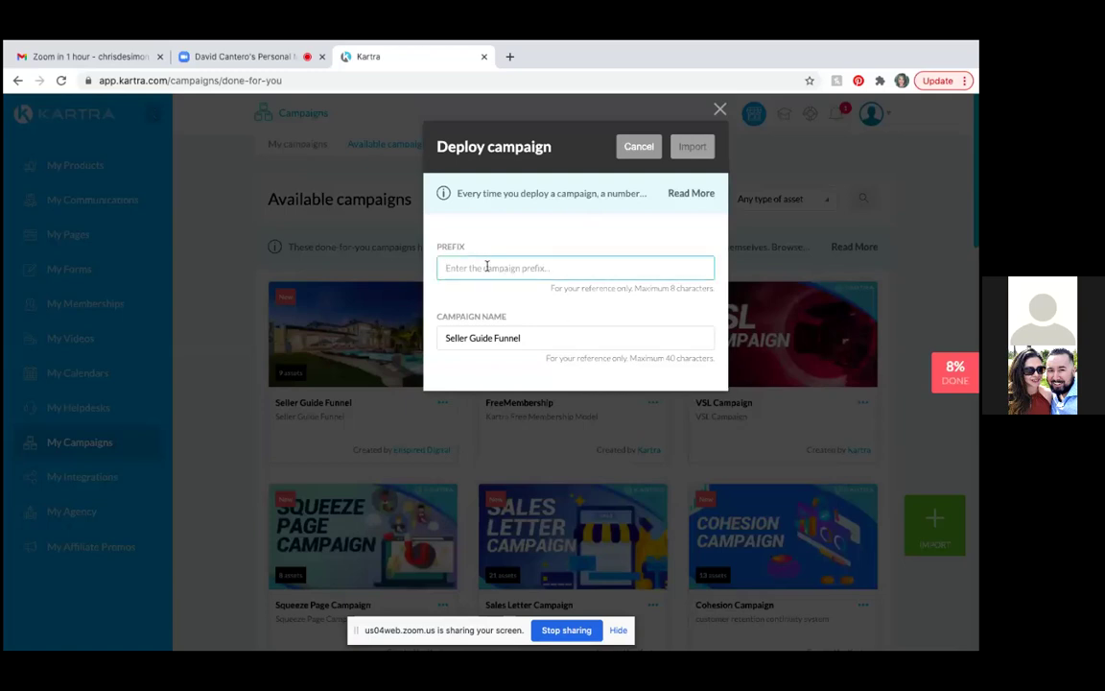
{"action": "type", "text": "For Home"}
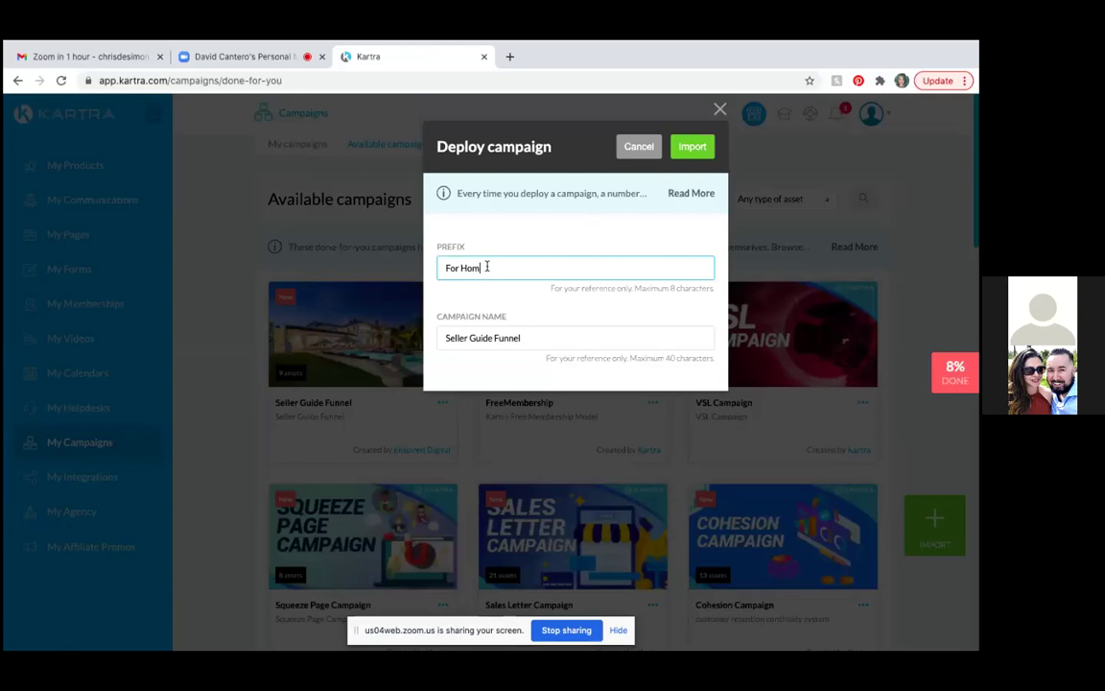
{"action": "left_click", "coordinate": [685, 146]}
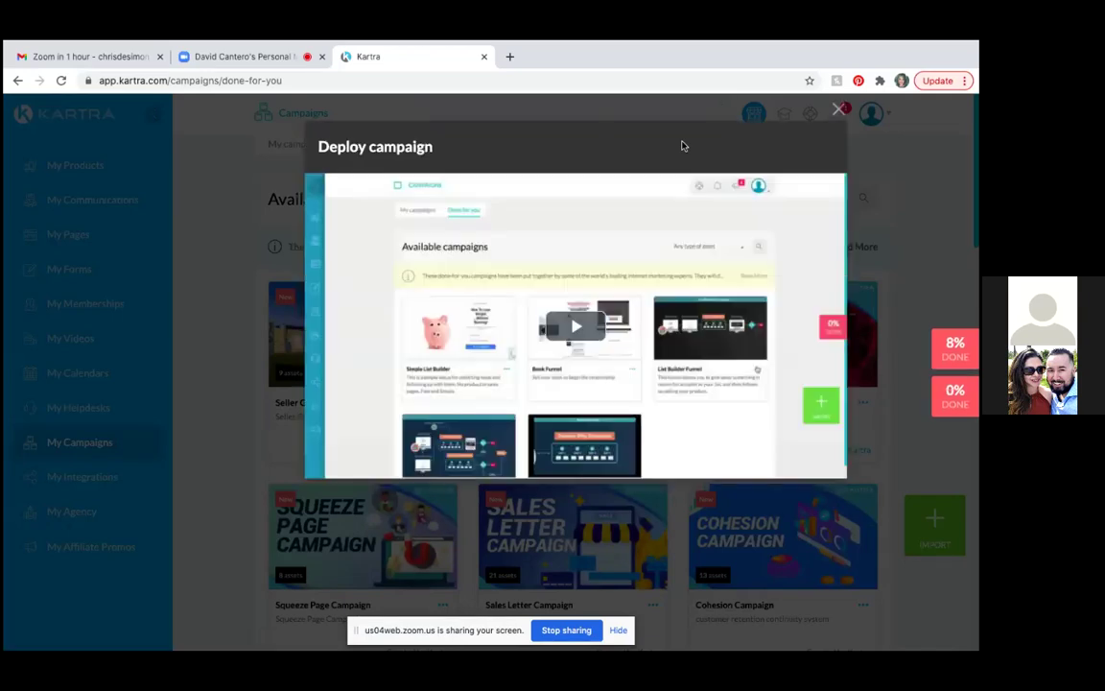
{"action": "left_click", "coordinate": [839, 109]}
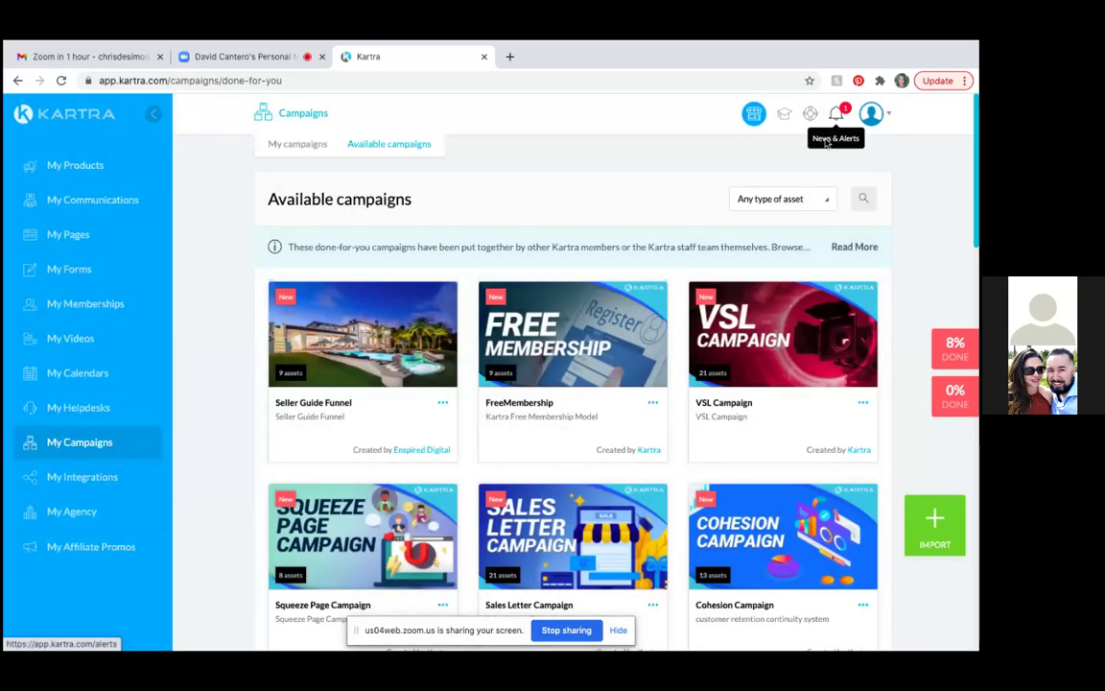
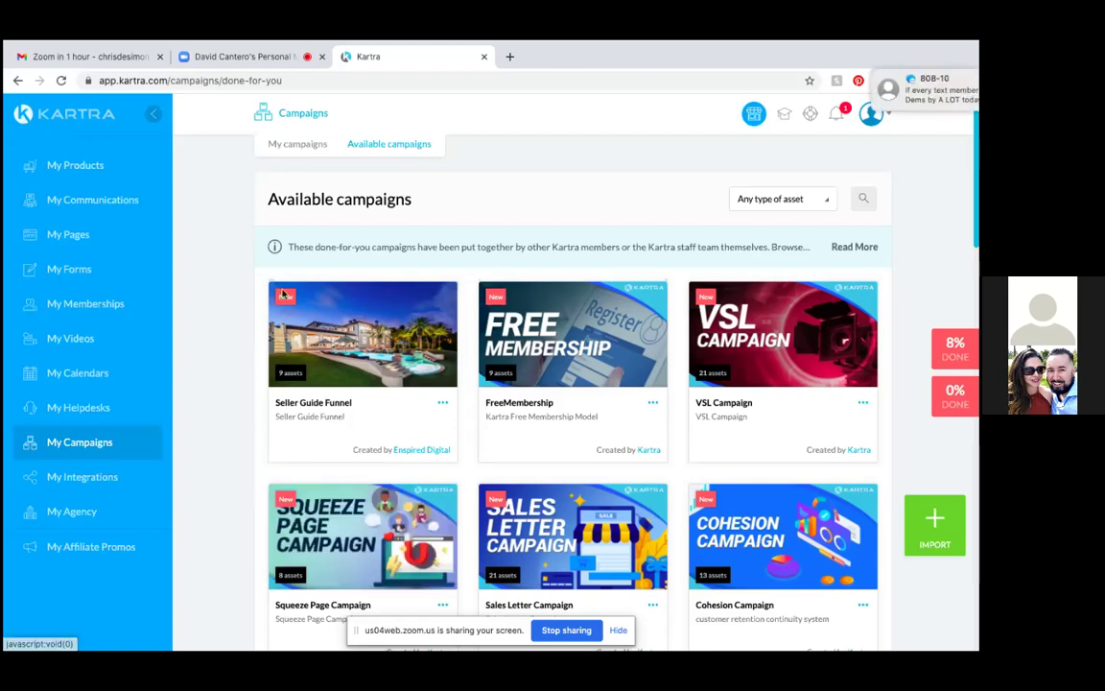
Look over the leads overview in My Communications and open the lead lists.
{"action": "left_click", "coordinate": [124, 202]}
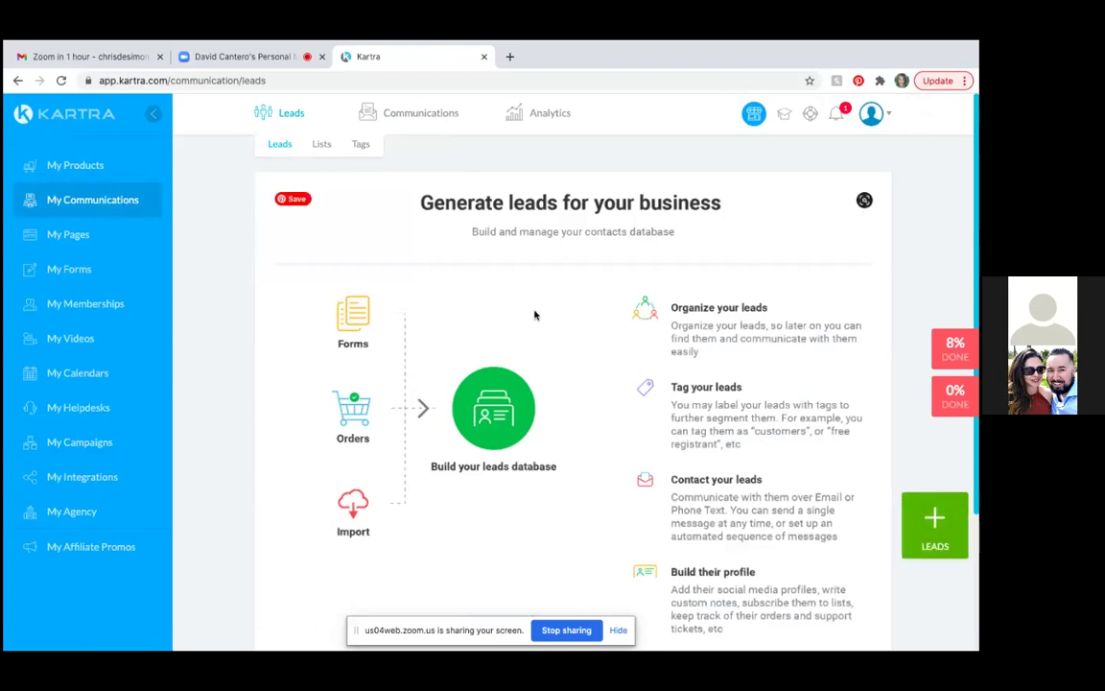
{"action": "scroll", "coordinate": [534, 315], "scroll_direction": "down", "scroll_amount": 3}
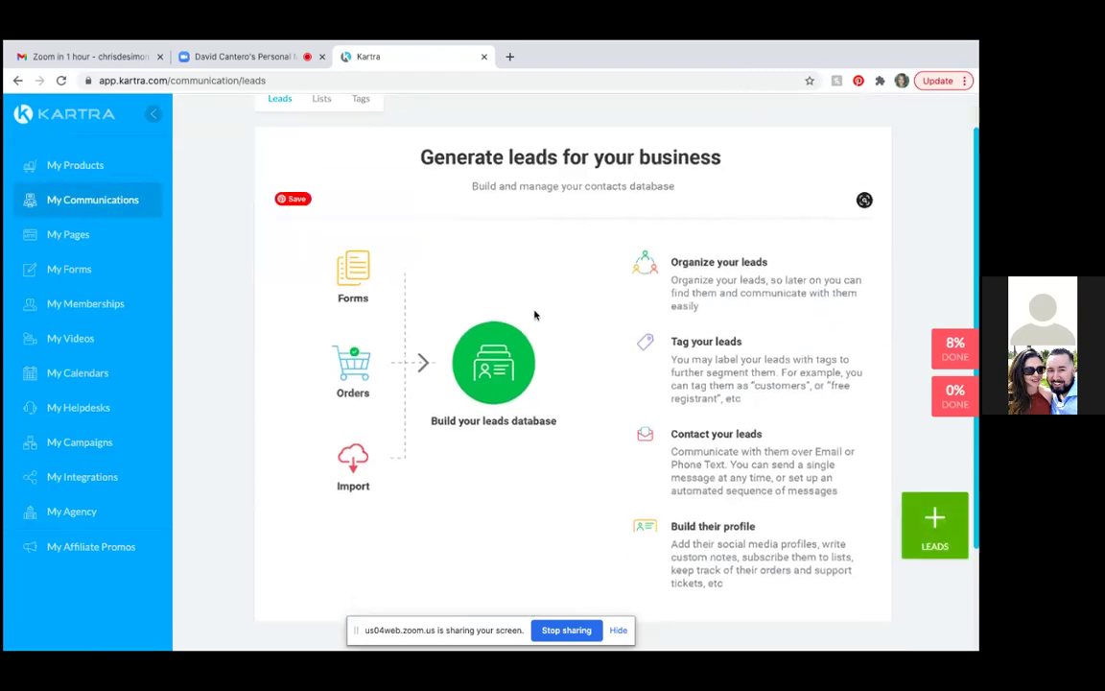
{"action": "scroll", "coordinate": [534, 315], "scroll_direction": "up", "scroll_amount": 3}
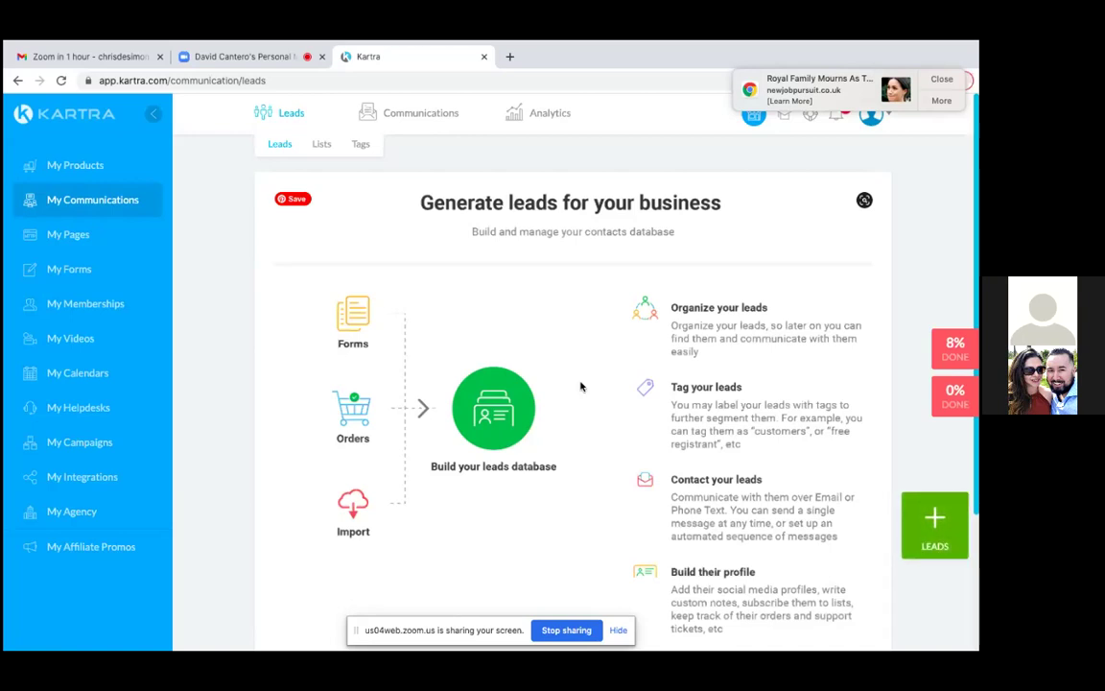
{"action": "left_click", "coordinate": [323, 145]}
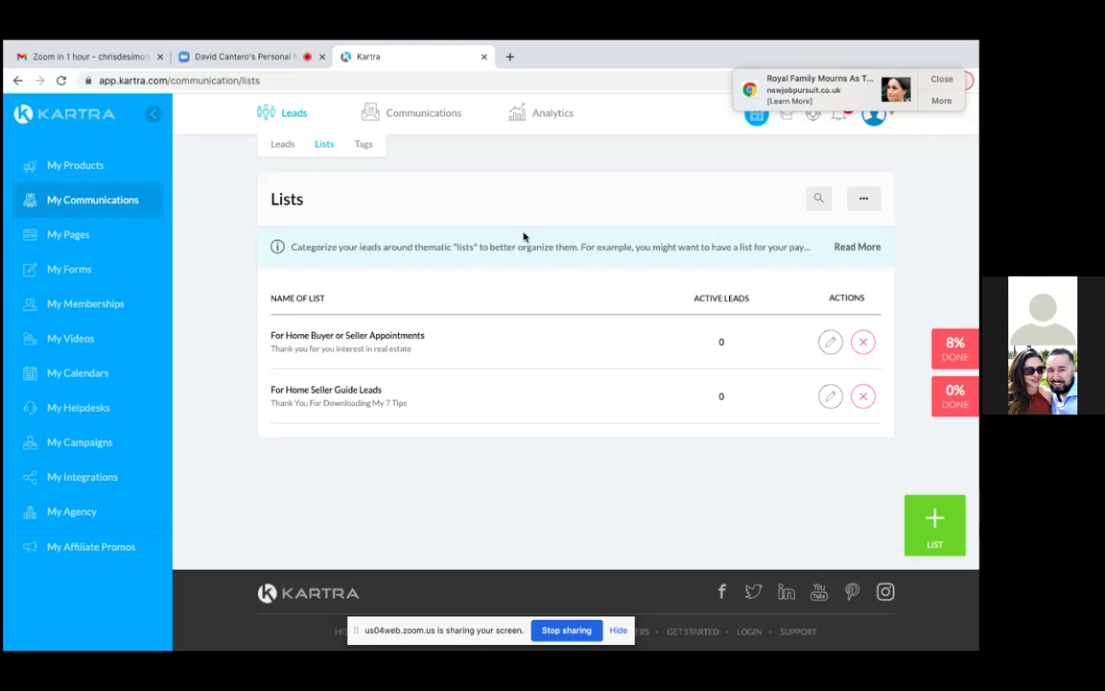
Change the name of the "For Home Seller Guide Leads" list to "Seller Guide Leads" and dismiss the meeting passcode prompt.
{"action": "left_click", "coordinate": [831, 397]}
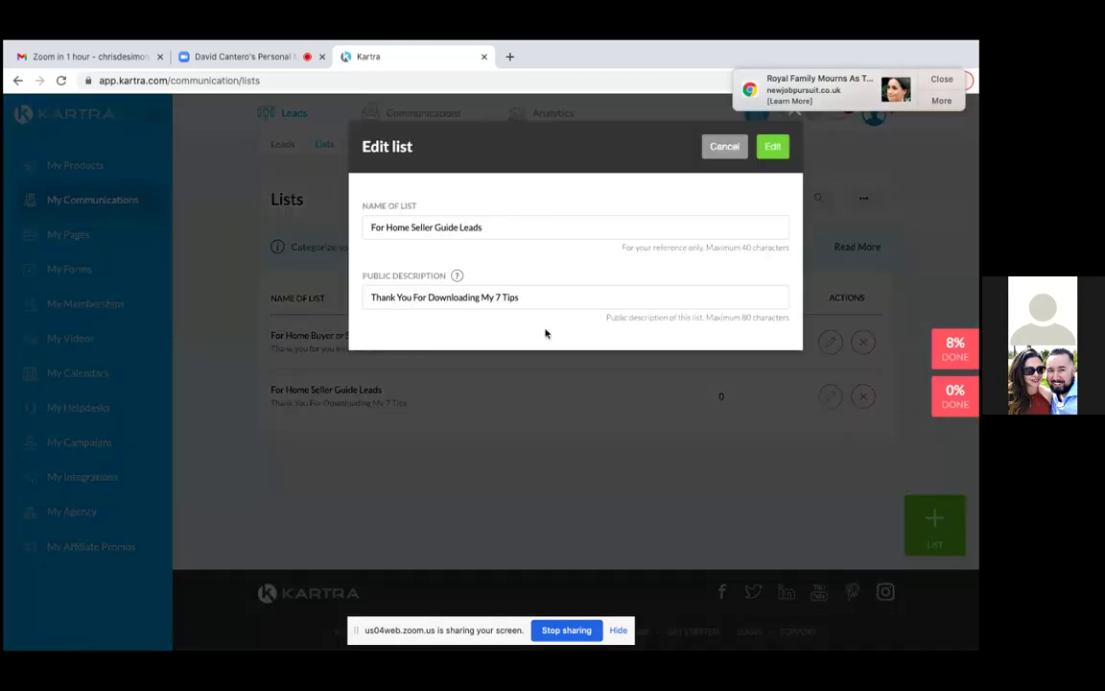
{"action": "left_click", "coordinate": [412, 228]}
{"action": "key", "text": "BackSpace"}
{"action": "key", "text": "BackSpace"}
{"action": "key", "text": "BackSpace"}
{"action": "key", "text": "BackSpace"}
{"action": "key", "text": "BackSpace"}
{"action": "key", "text": "BackSpace"}
{"action": "key", "text": "BackSpace"}
{"action": "key", "text": "BackSpace"}
{"action": "key", "text": "BackSpace"}
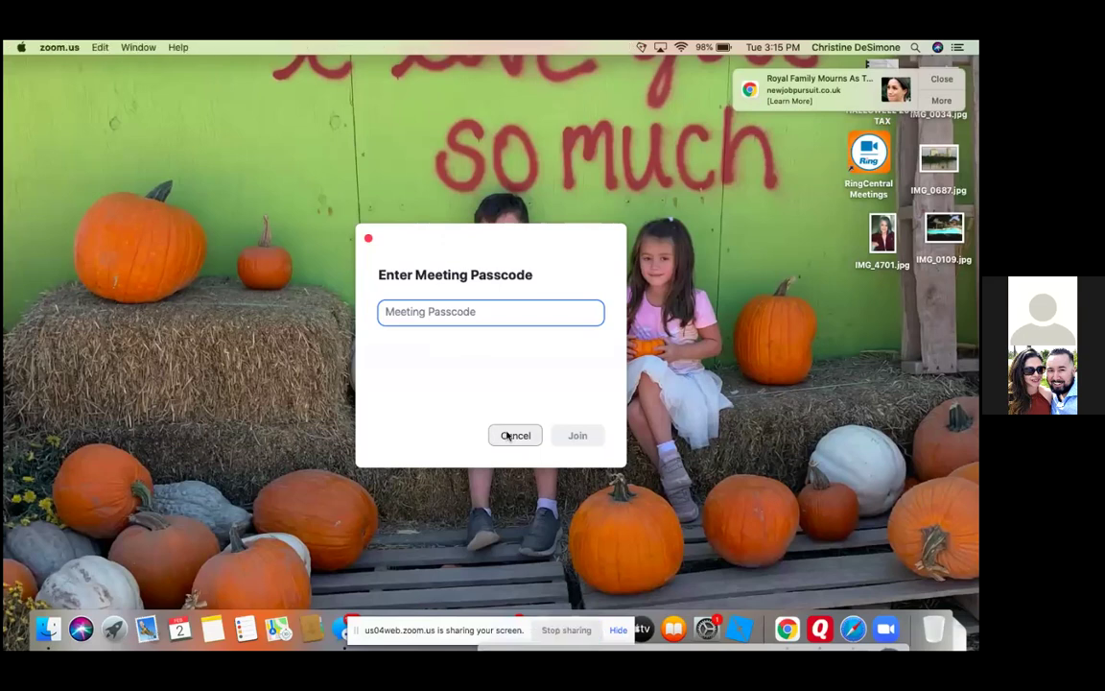
{"action": "left_click", "coordinate": [511, 436]}
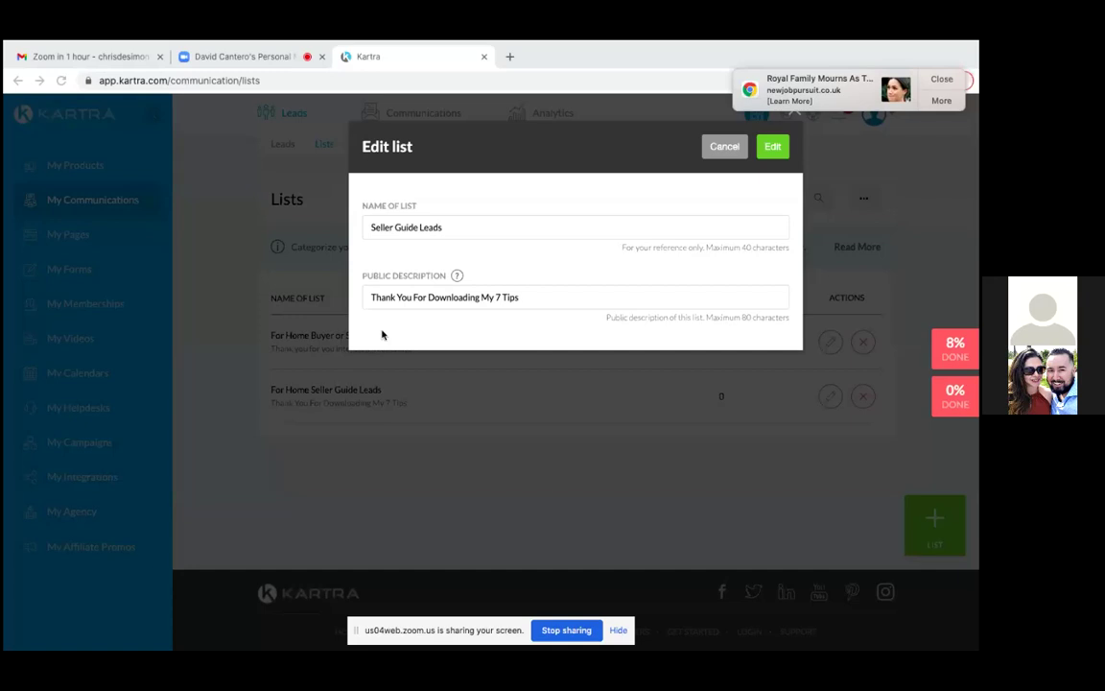
Replace "Downloading My 7 Tips" with "My Seller Guide" in the list's public description.
{"action": "left_click", "coordinate": [516, 298]}
{"action": "left_click", "coordinate": [516, 298]}
{"action": "key", "text": "BackSpace"}
{"action": "key", "text": "BackSpace"}
{"action": "key", "text": "BackSpace"}
{"action": "key", "text": "BackSpace"}
{"action": "key", "text": "BackSpace"}
{"action": "key", "text": "BackSpace"}
{"action": "key", "text": "BackSpace"}
{"action": "key", "text": "BackSpace"}
{"action": "key", "text": "BackSpace"}
{"action": "key", "text": "BackSpace"}
{"action": "key", "text": "BackSpace"}
{"action": "key", "text": "BackSpace"}
{"action": "key", "text": "BackSpace"}
{"action": "key", "text": "BackSpace"}
{"action": "key", "text": "BackSpace"}
{"action": "key", "text": "BackSpace"}
{"action": "key", "text": "BackSpace"}
{"action": "key", "text": "BackSpace"}
{"action": "key", "text": "BackSpace"}
{"action": "key", "text": "BackSpace"}
{"action": "key", "text": "BackSpace"}
{"action": "type", "text": "s"}
{"action": "key", "text": "BackSpace"}
{"action": "type", "text": "Msy Seller Guide"}
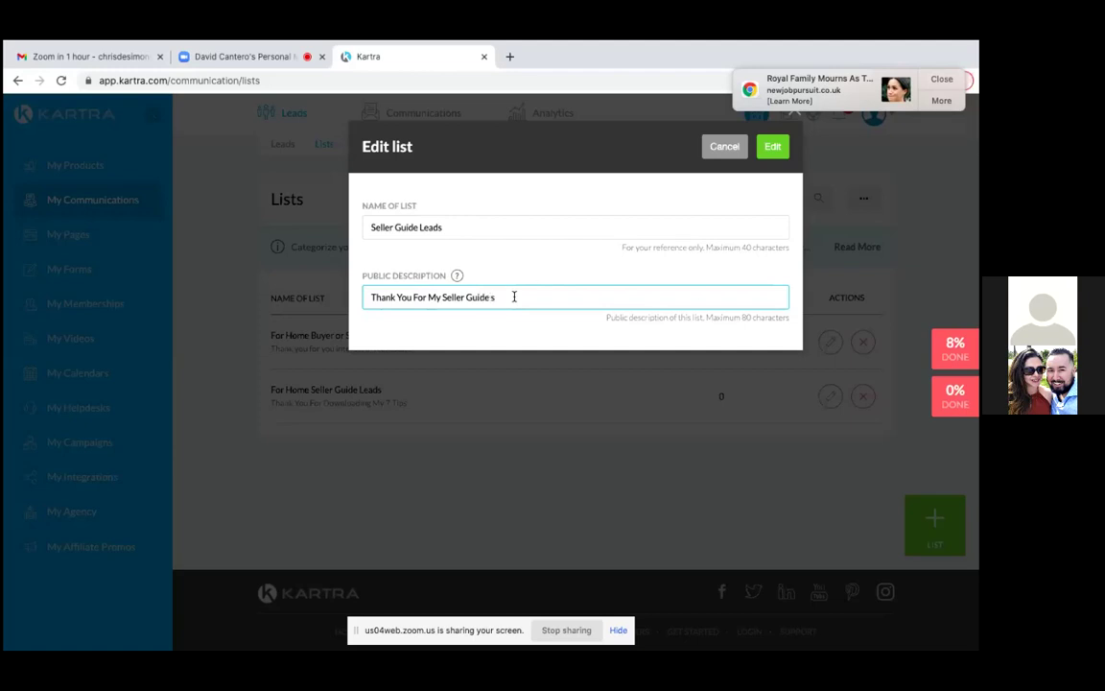
{"action": "key", "text": "Delete"}
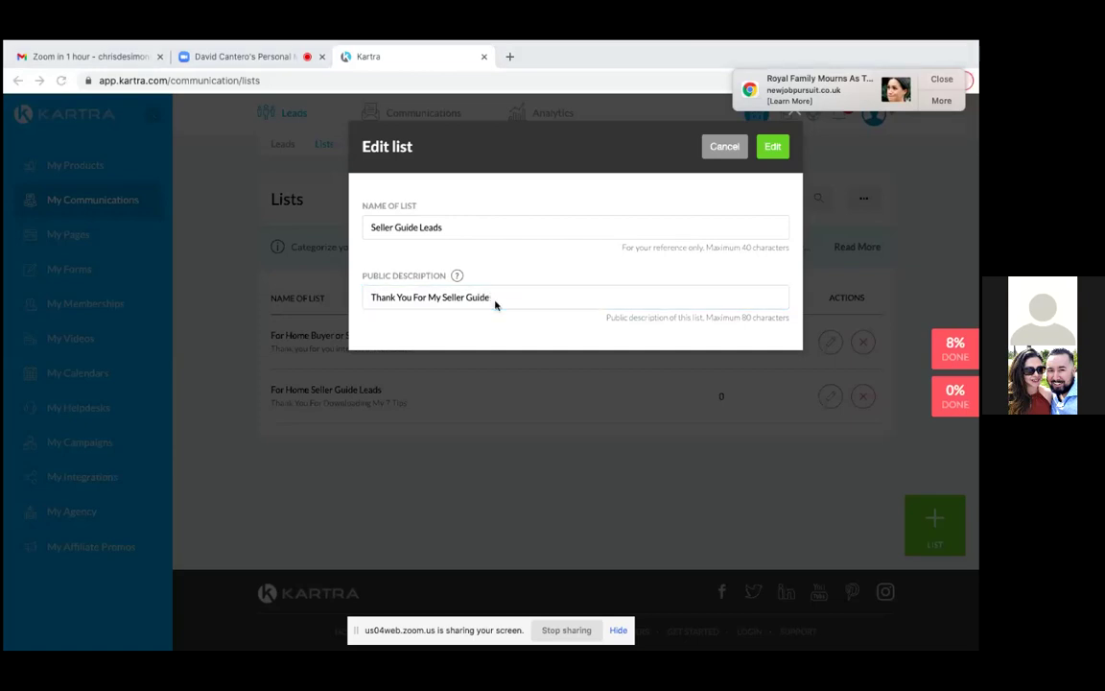
Insert "Downloading" before "My Seller Guide" in the public description and dismiss the news notification.
{"action": "key", "text": "super+h"}
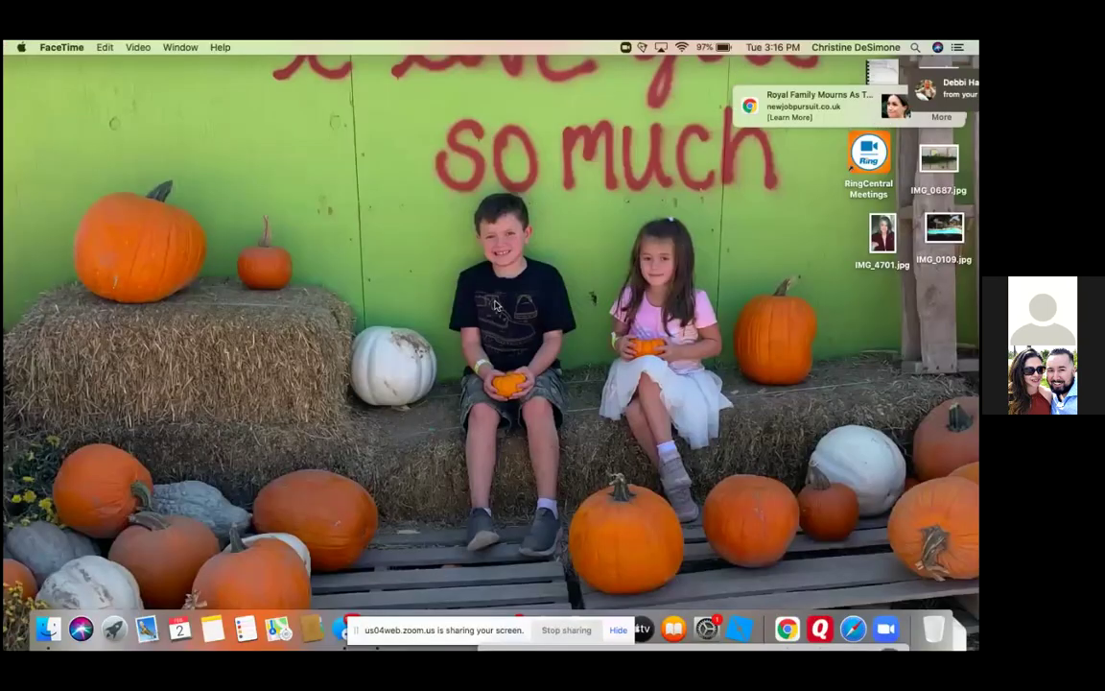
{"action": "key", "text": "super+Tab"}
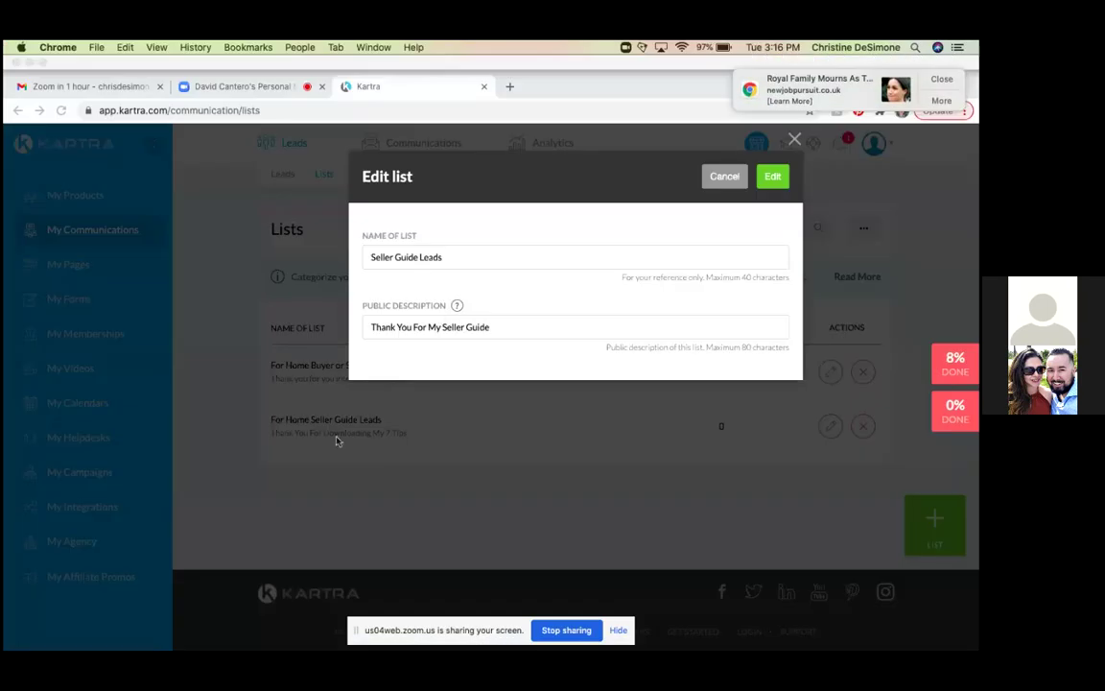
{"action": "left_click", "coordinate": [431, 329]}
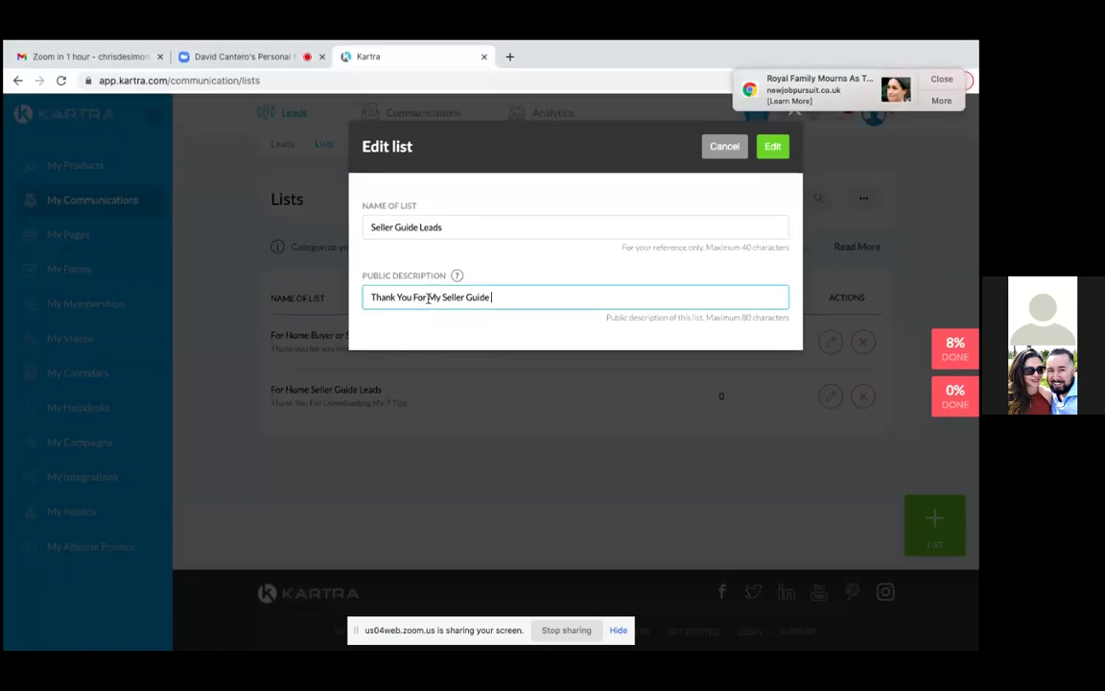
{"action": "left_click", "coordinate": [428, 297]}
{"action": "type", "text": "Downloading"}
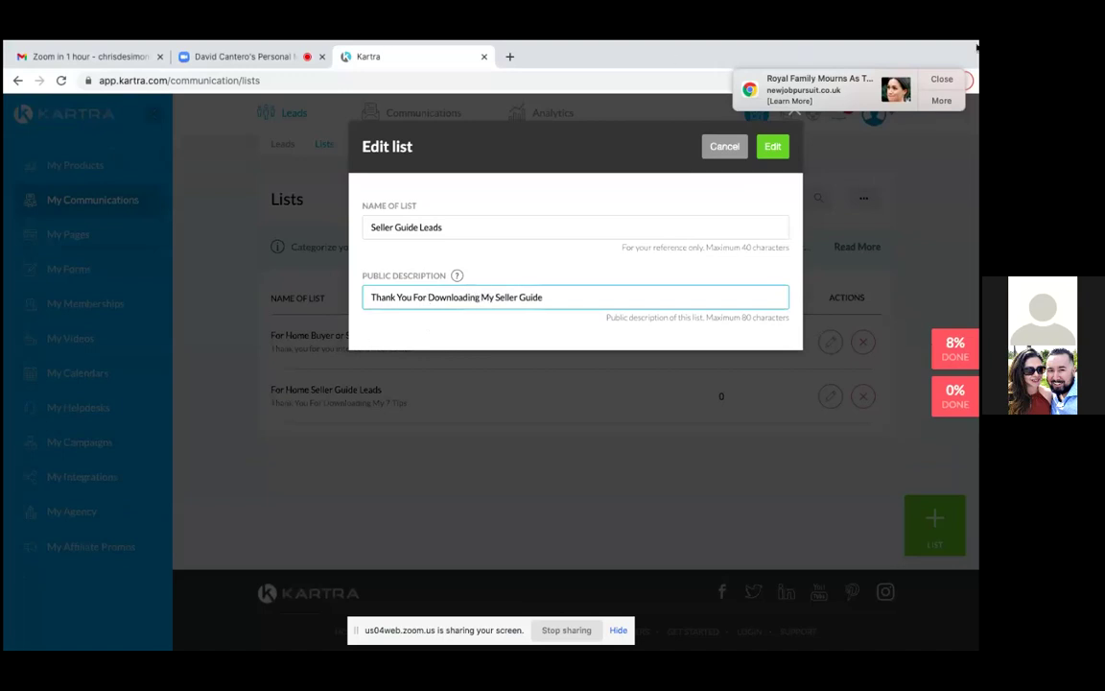
{"action": "left_click", "coordinate": [942, 81]}
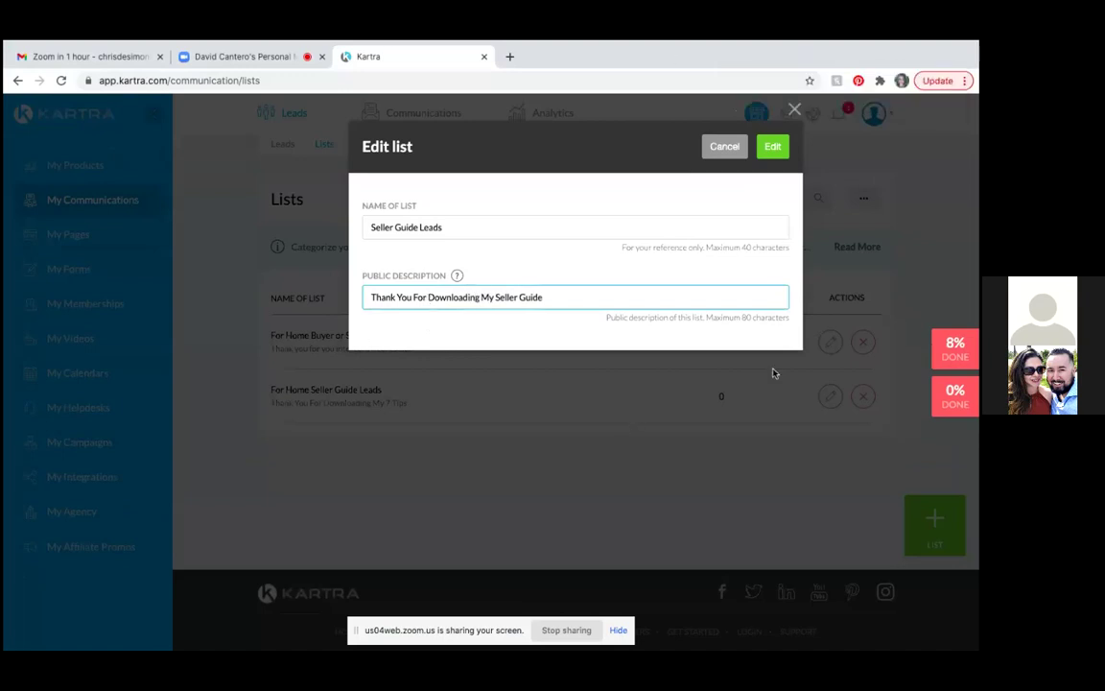
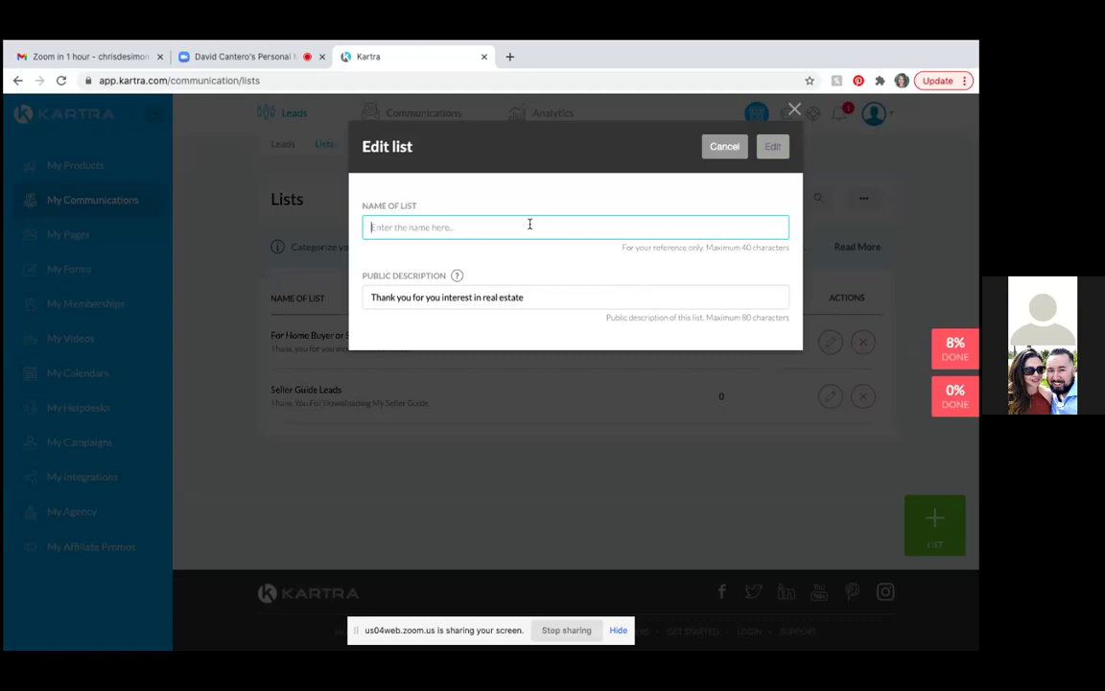
Name the home buyer or seller appointments list "Scheduled Call Appointments".
{"action": "type", "text": "A"}
{"action": "key", "text": "BackSpace"}
{"action": "type", "text": "Scheduled Call Appointm"}
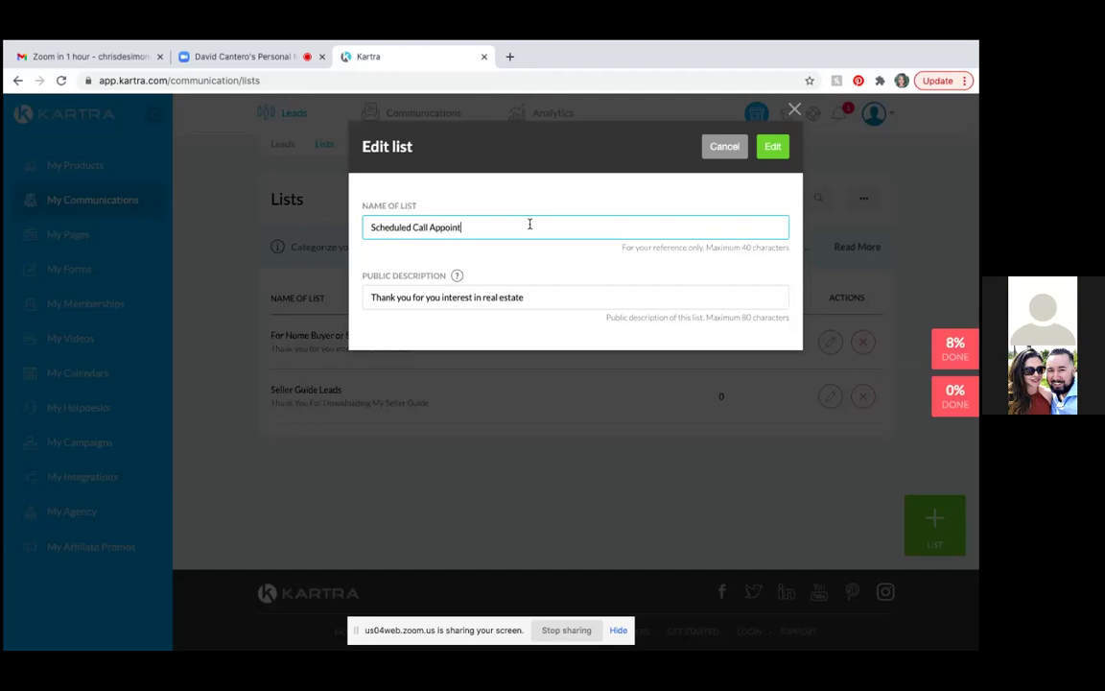
{"action": "key", "text": "BackSpace"}
{"action": "type", "text": "ments"}
Correct the appointments list's public description to "Thank you for your interest in real estate" and save the list.
{"action": "left_click", "coordinate": [530, 298]}
{"action": "key", "text": "BackSpace"}
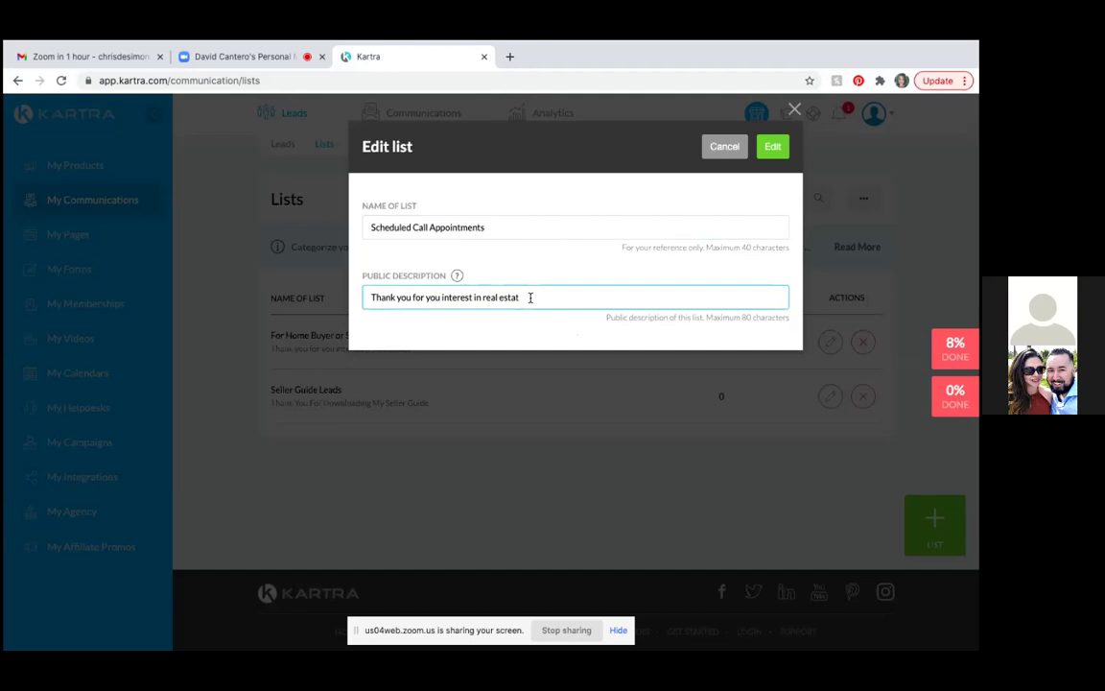
{"action": "type", "text": "e"}
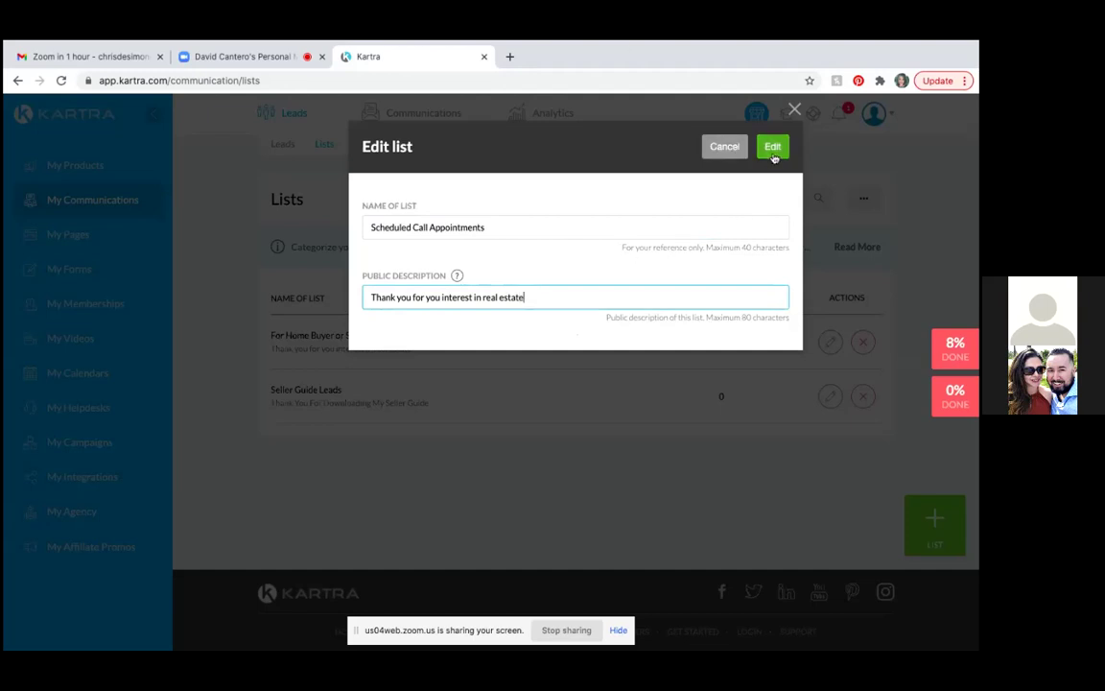
{"action": "left_click", "coordinate": [441, 298]}
{"action": "type", "text": "r"}
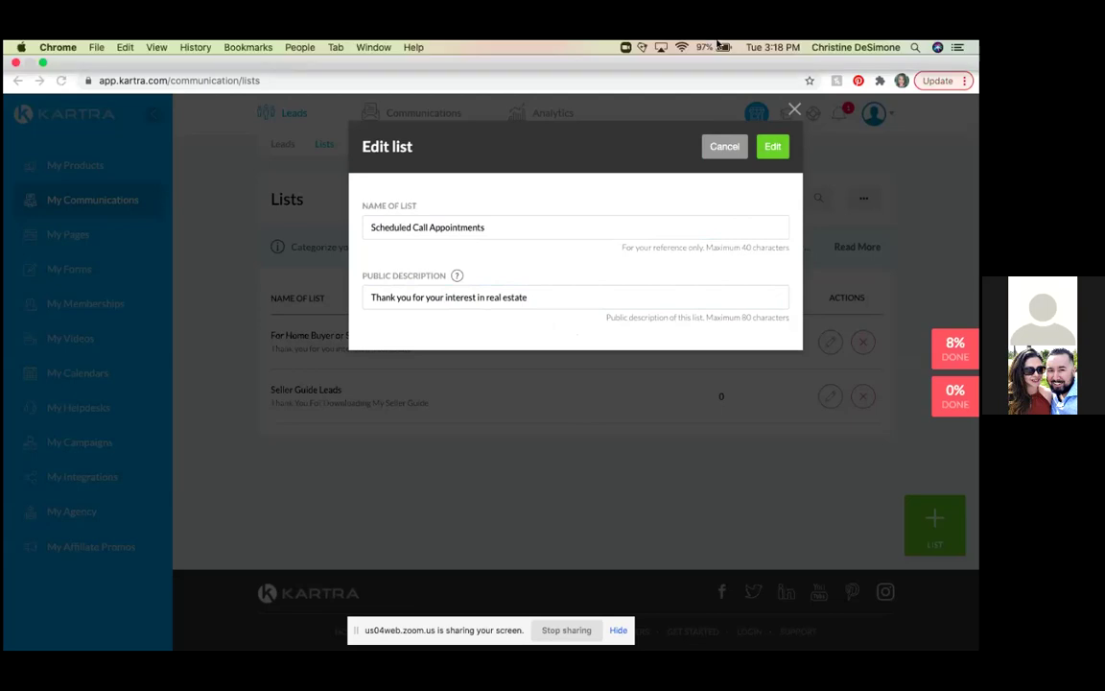
{"action": "key", "text": "ctrl+Left"}
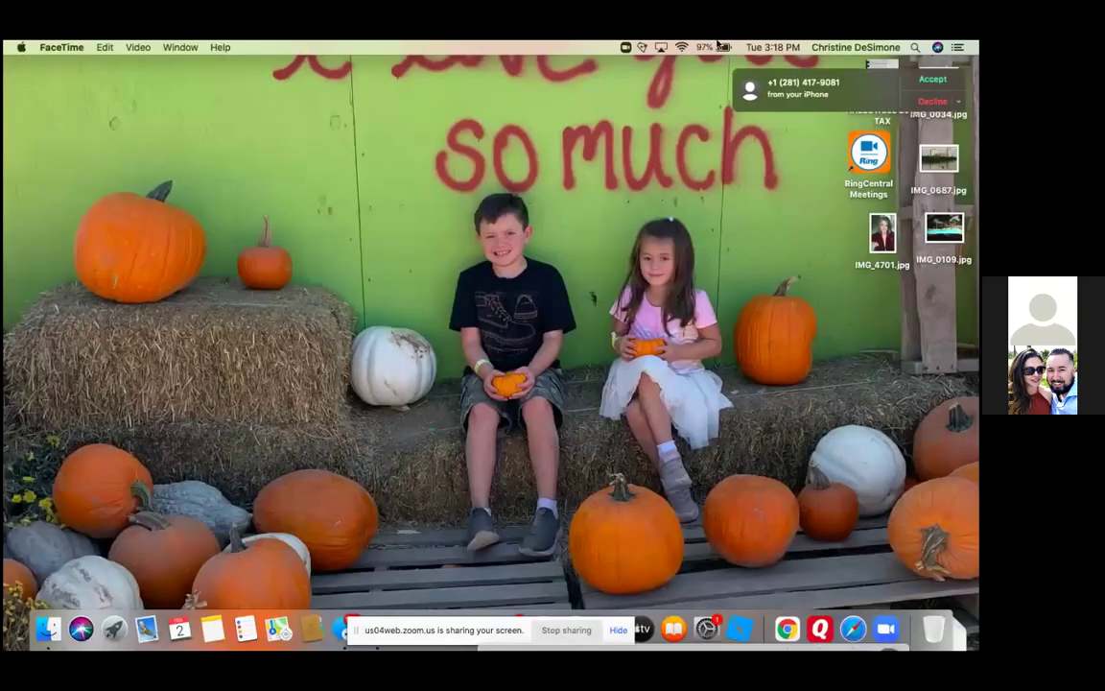
{"action": "key", "text": "ctrl+Right"}
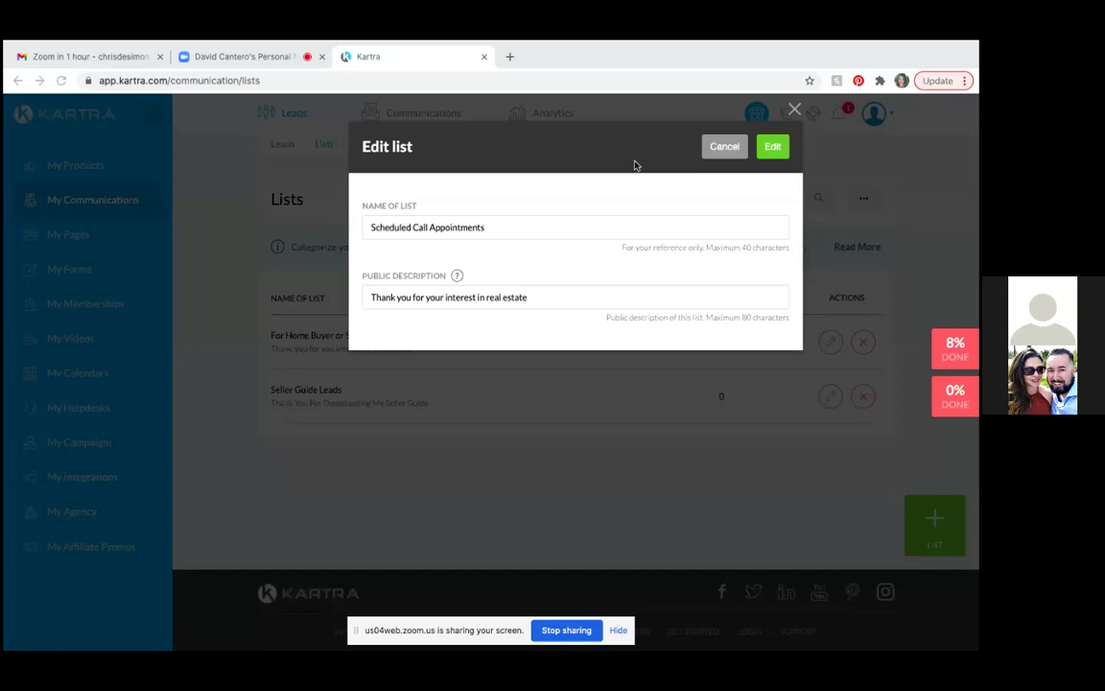
{"action": "left_click", "coordinate": [782, 148]}
{"action": "left_click", "coordinate": [773, 147]}
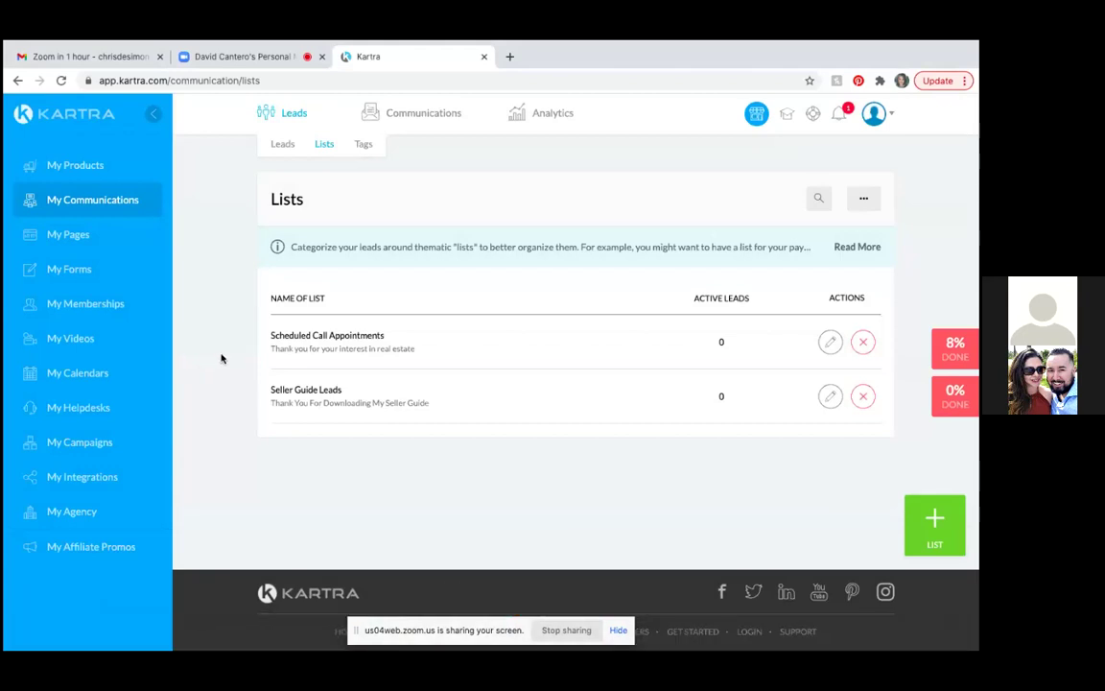
Review the campaign's email sequences and return to the lead lists.
{"action": "mouse_move", "coordinate": [469, 119]}
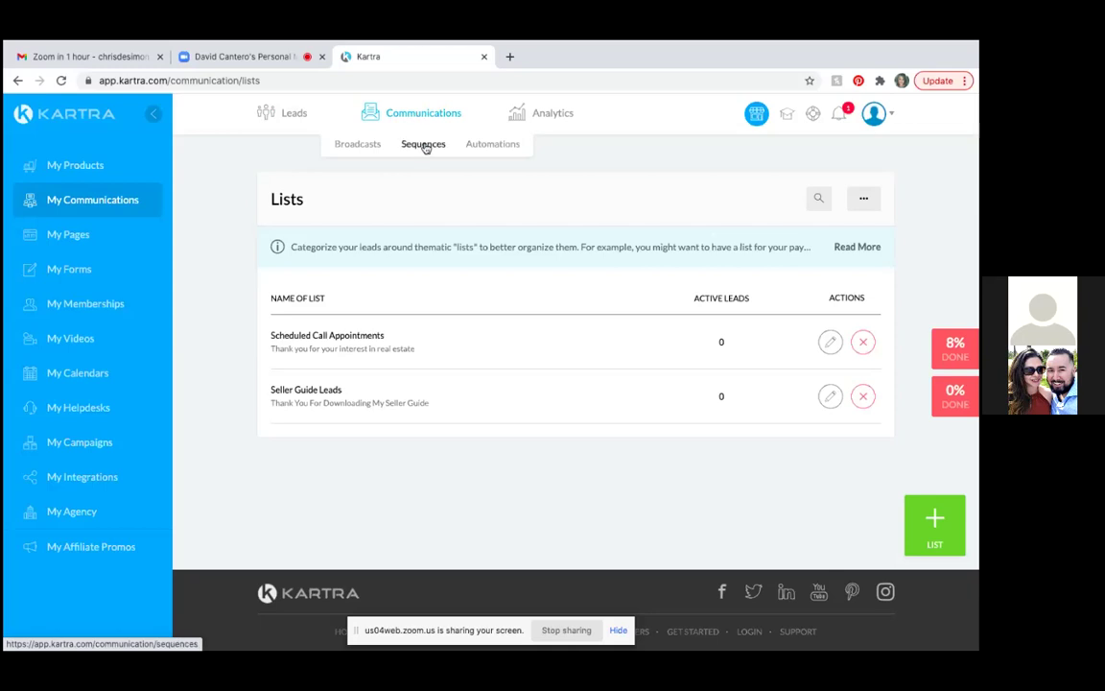
{"action": "left_click", "coordinate": [423, 144]}
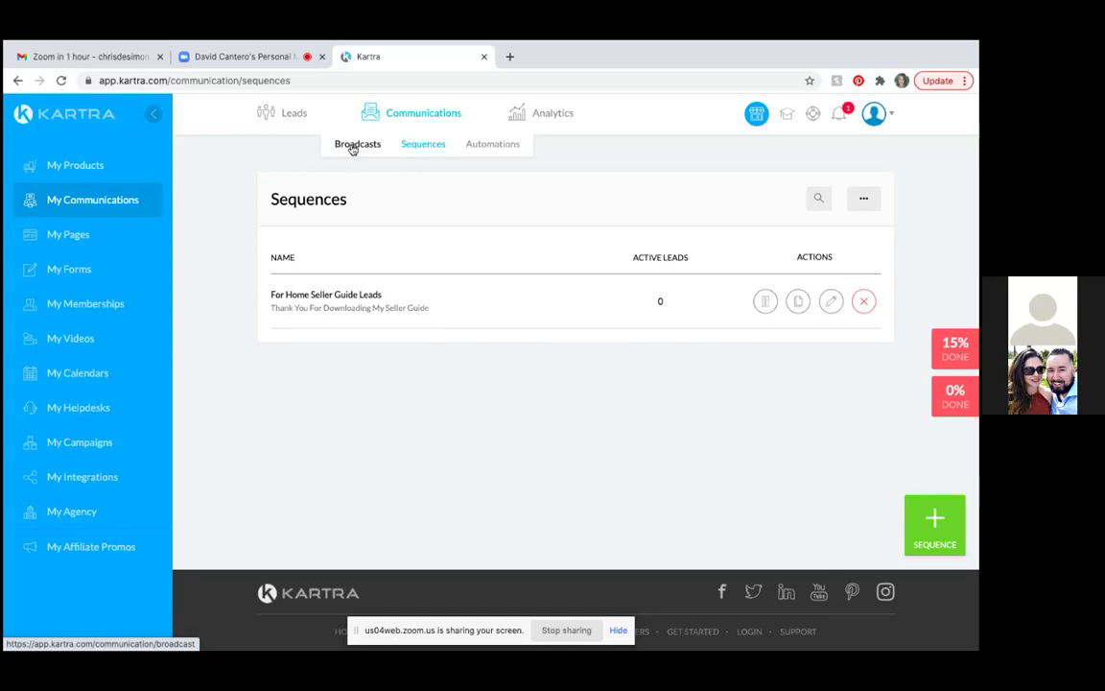
{"action": "mouse_move", "coordinate": [292, 122]}
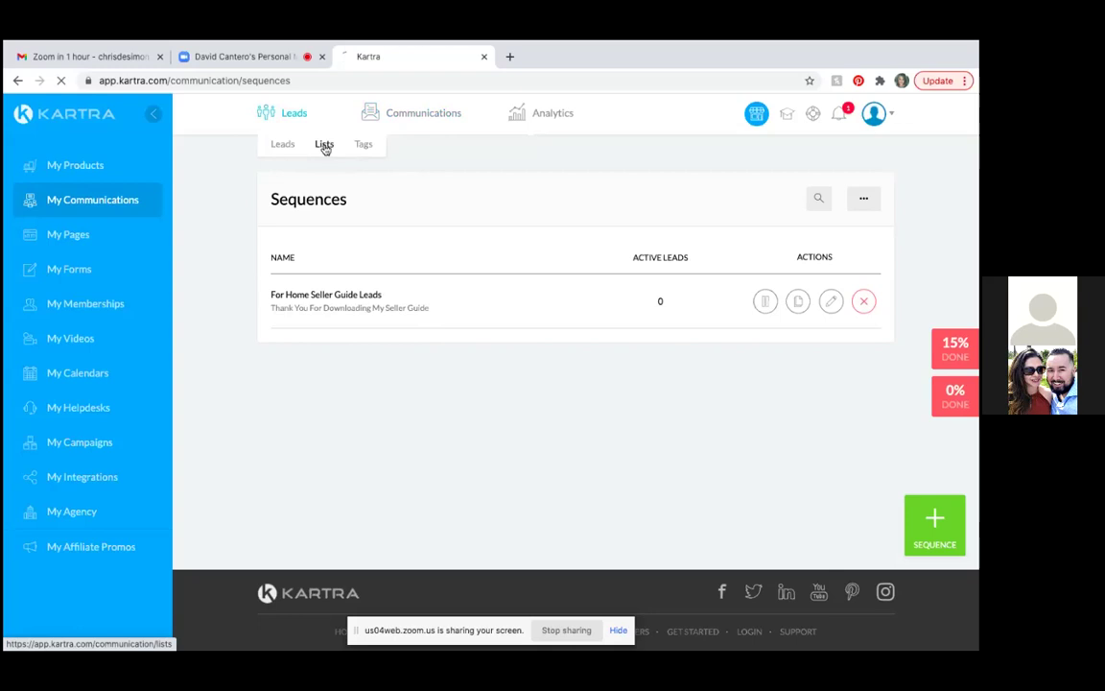
{"action": "left_click", "coordinate": [324, 146]}
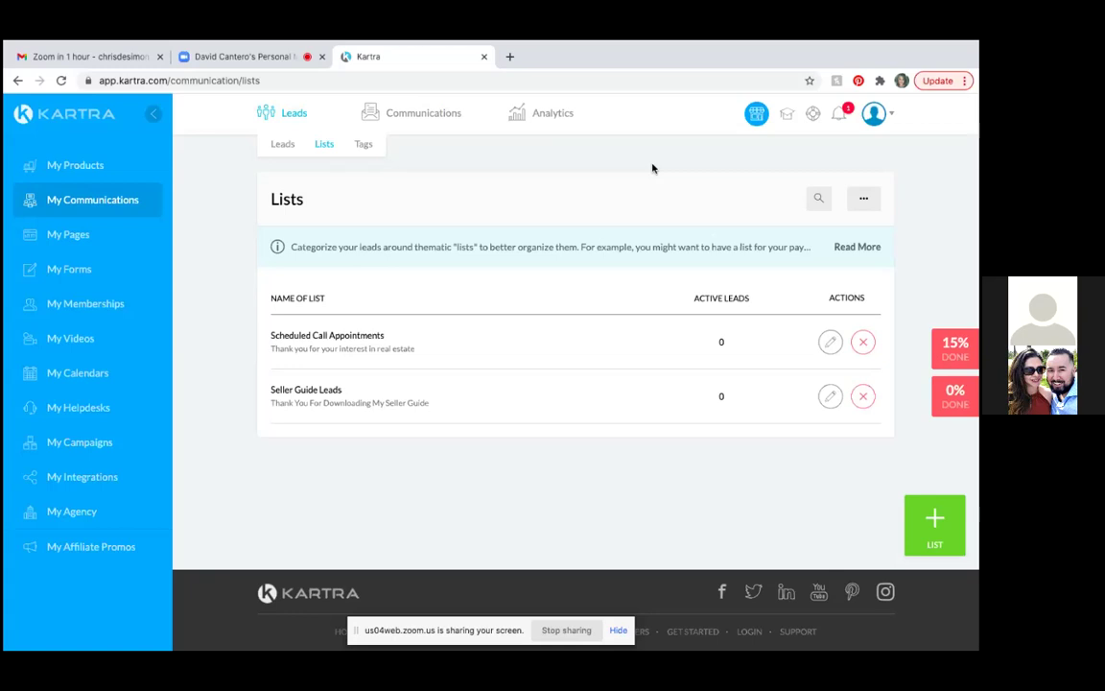
{"action": "mouse_move", "coordinate": [407, 113]}
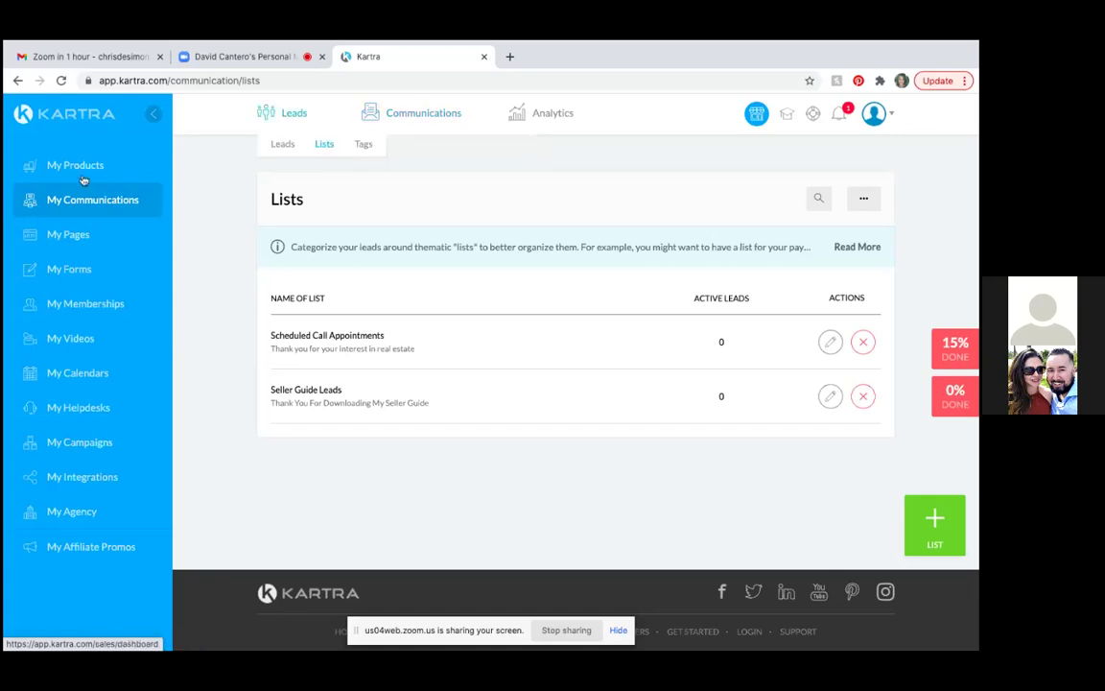
Preview the imported For Home Call Confirmed and For Home Seller Guide Thank You pages.
{"action": "left_click", "coordinate": [65, 236]}
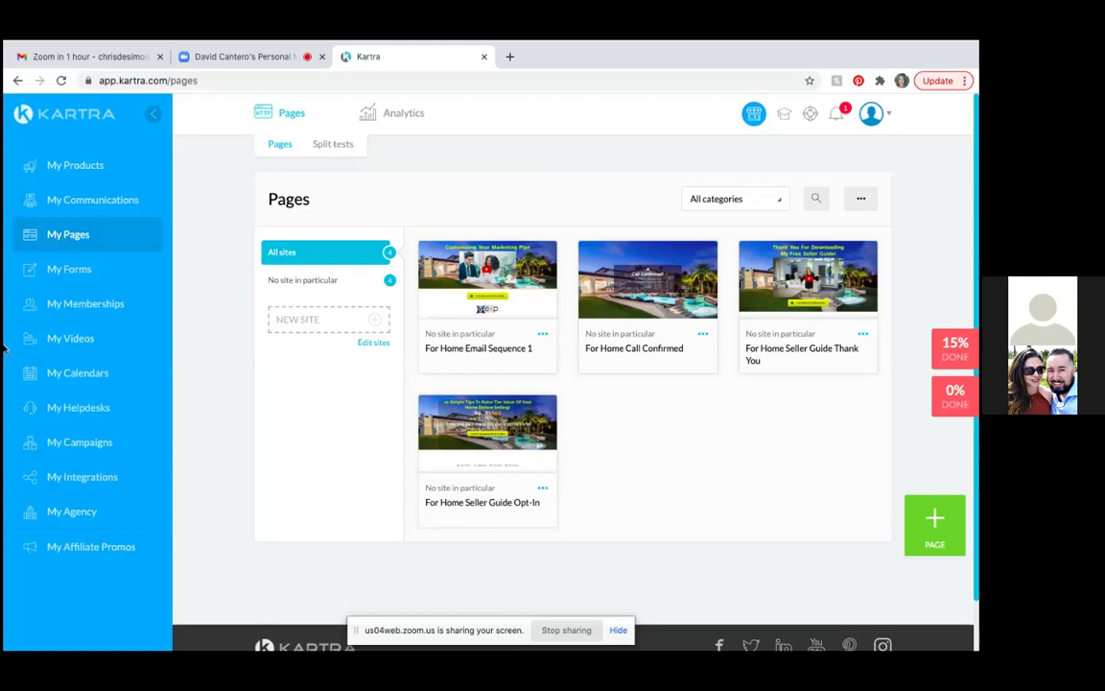
{"action": "mouse_move", "coordinate": [662, 283]}
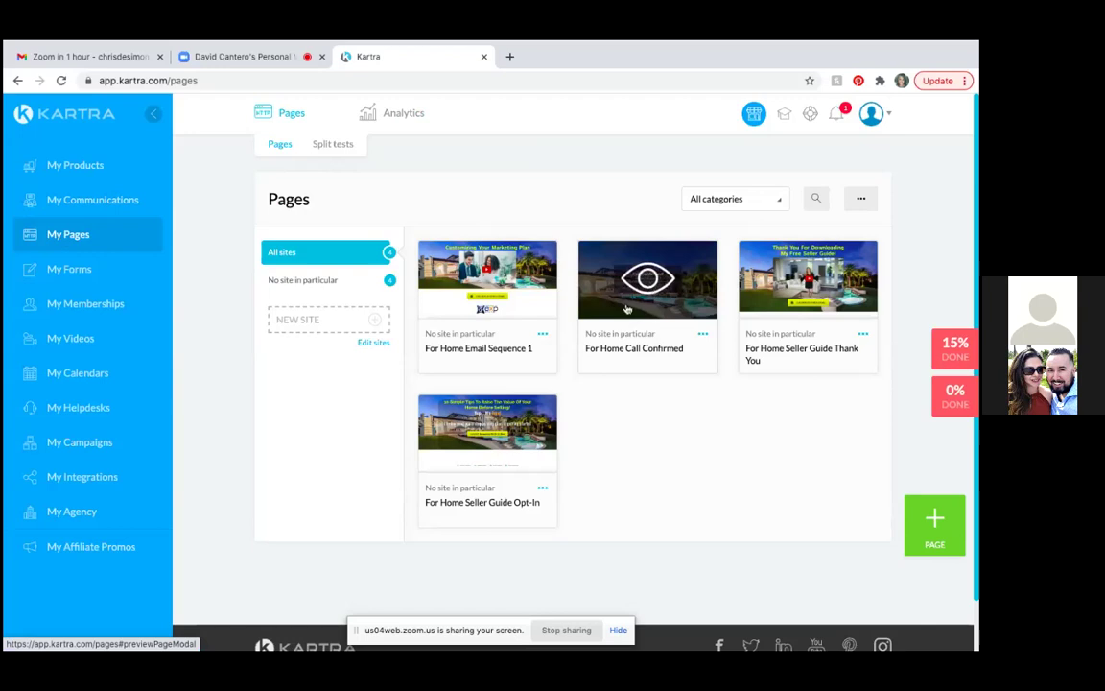
{"action": "left_click", "coordinate": [699, 299]}
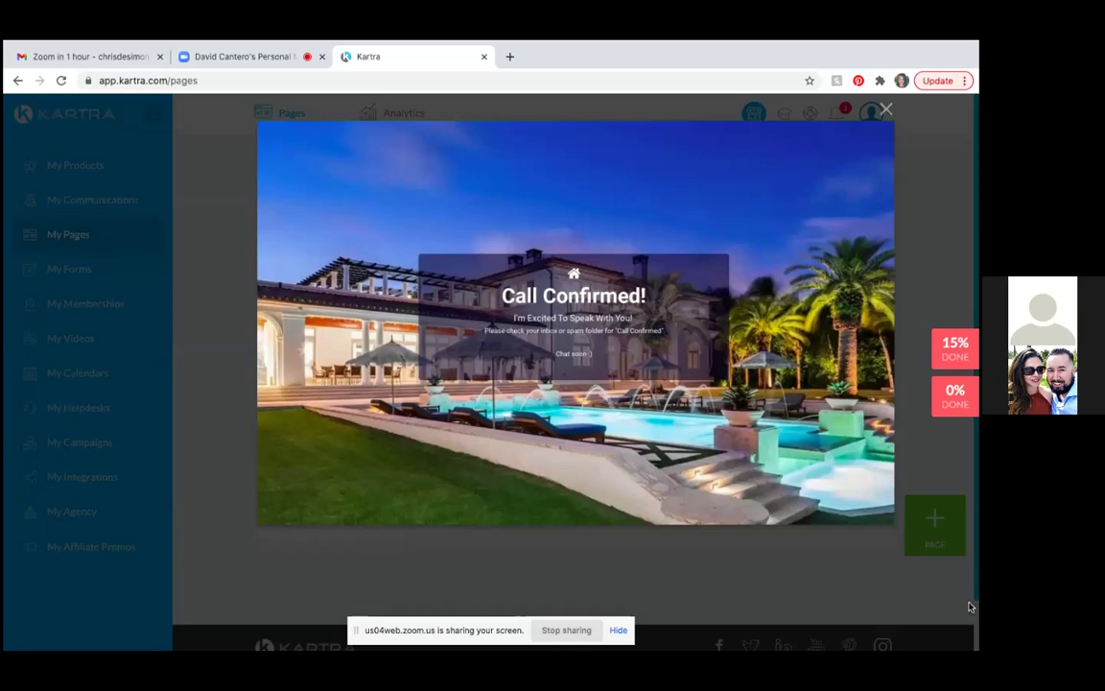
{"action": "left_click", "coordinate": [886, 112]}
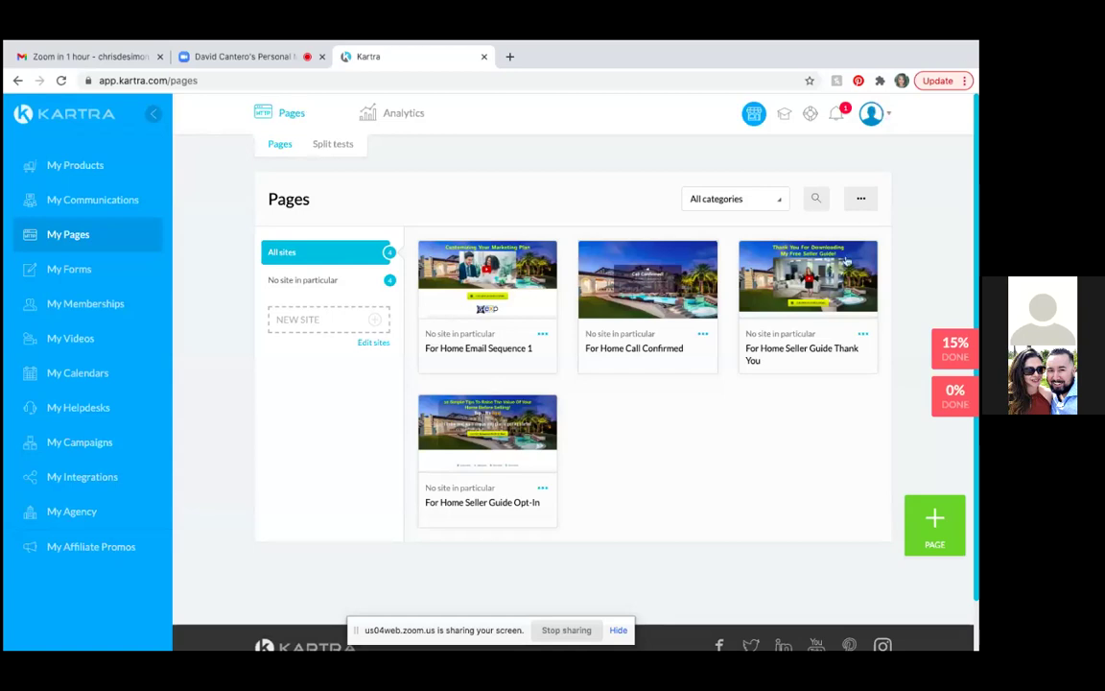
{"action": "left_click", "coordinate": [844, 269]}
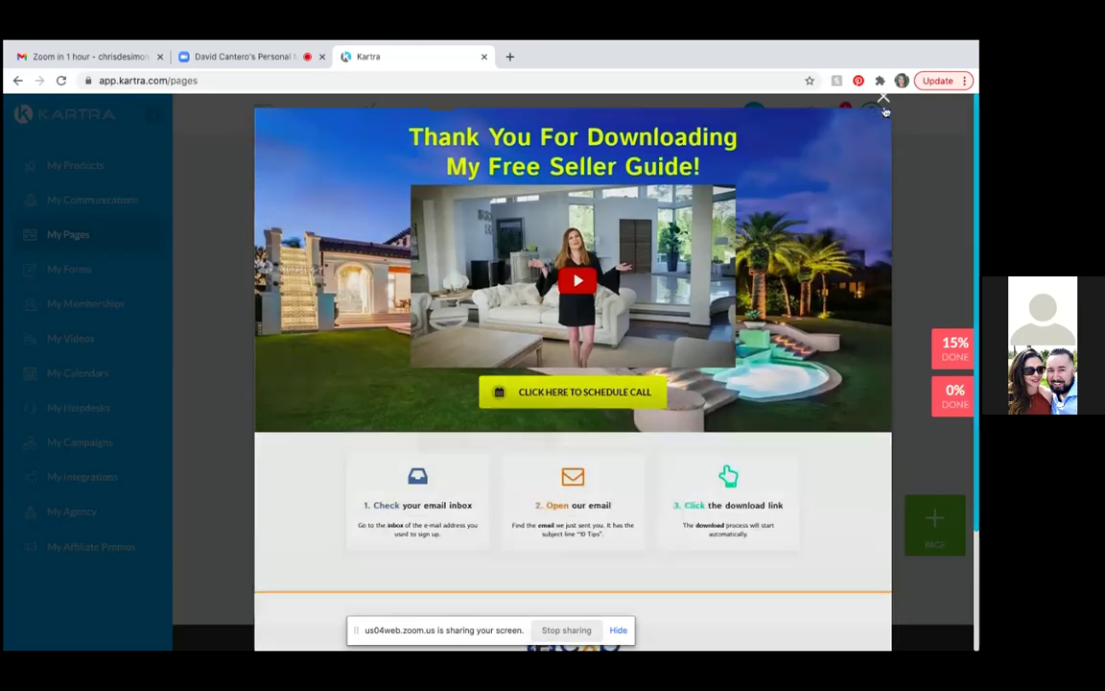
{"action": "left_click", "coordinate": [884, 111]}
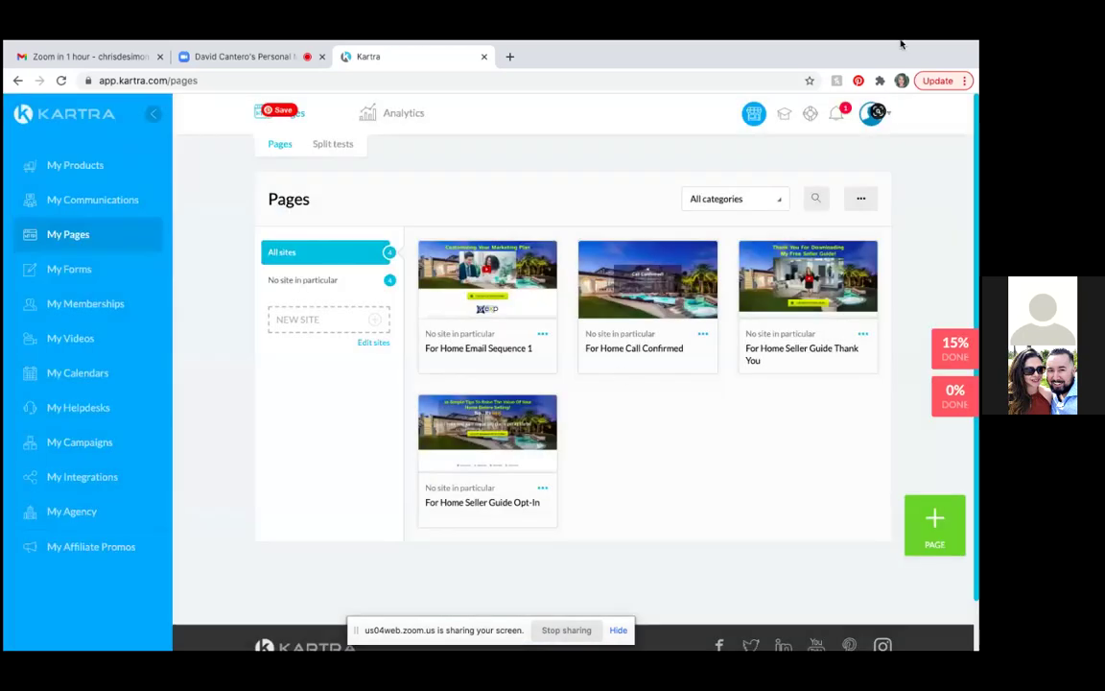
Preview the For Home Email Sequence 1 page and recheck the For Home Seller Guide Thank You page.
{"action": "mouse_move", "coordinate": [960, 43]}
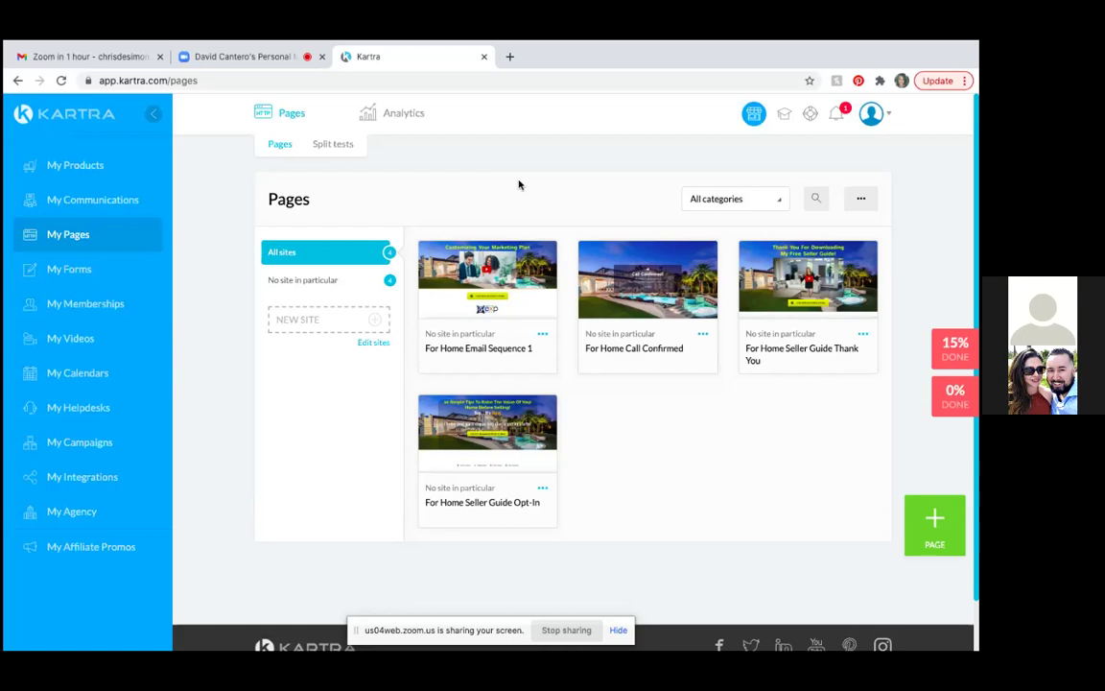
{"action": "left_click", "coordinate": [470, 261]}
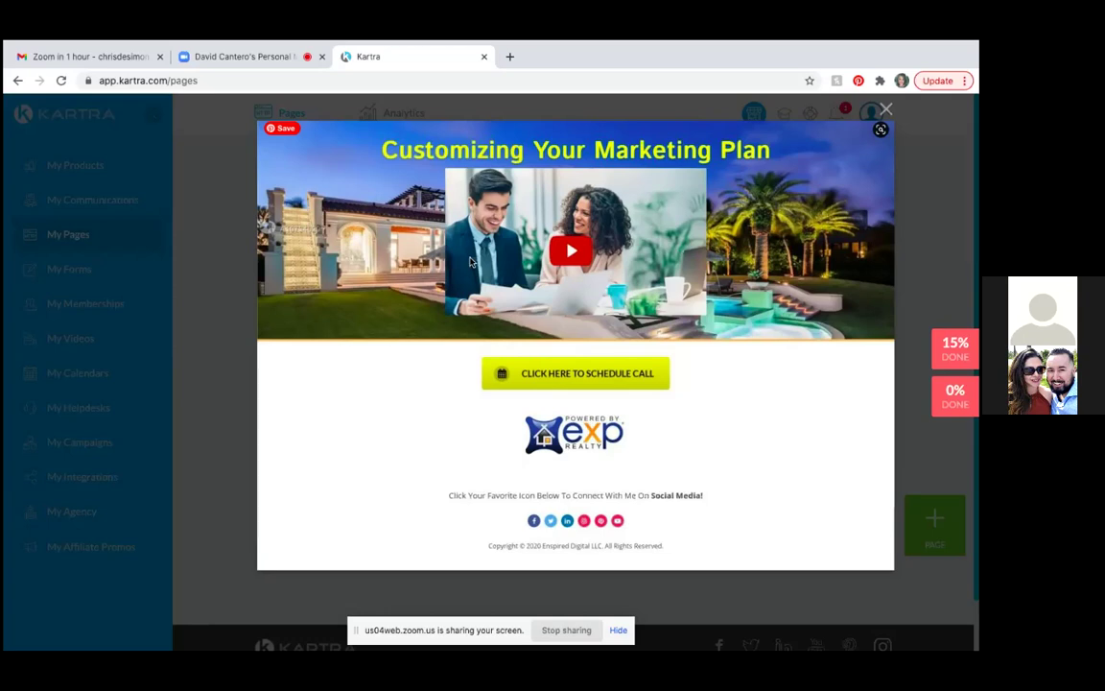
{"action": "left_click", "coordinate": [885, 109]}
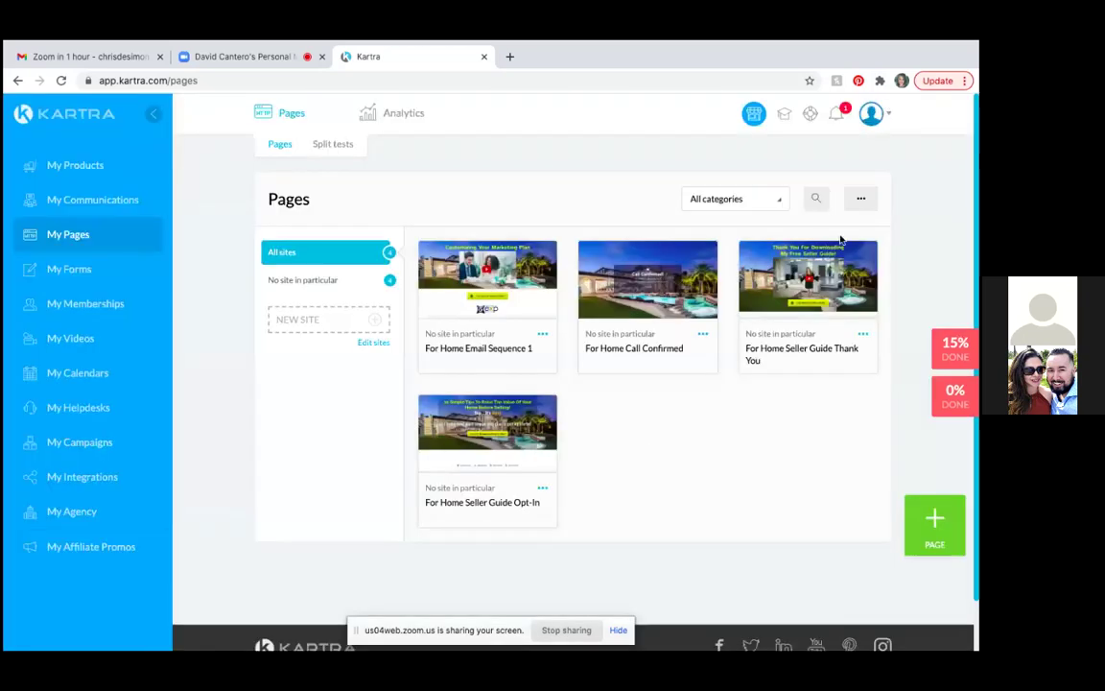
{"action": "left_click", "coordinate": [809, 278]}
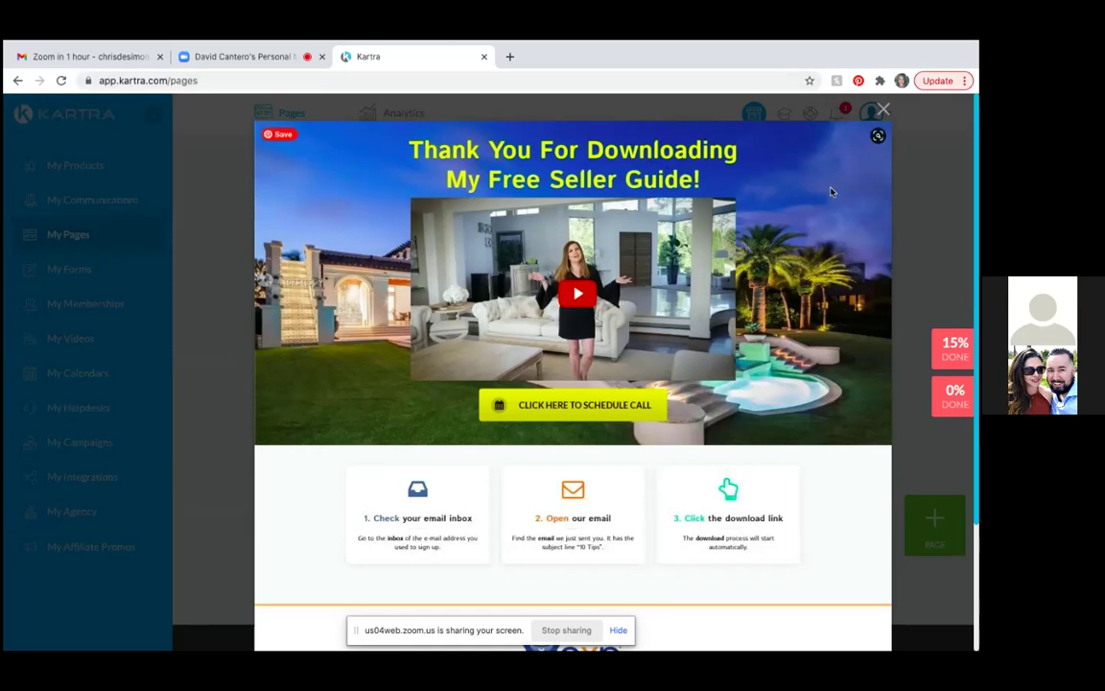
{"action": "left_click", "coordinate": [884, 109]}
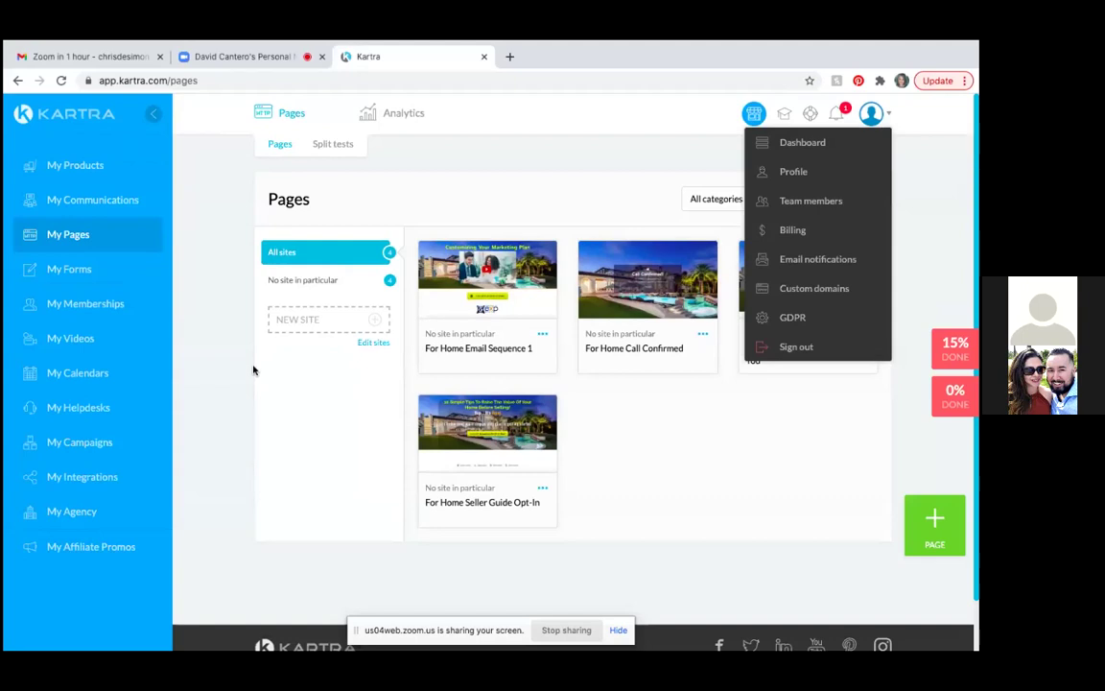
{"action": "left_click", "coordinate": [957, 212]}
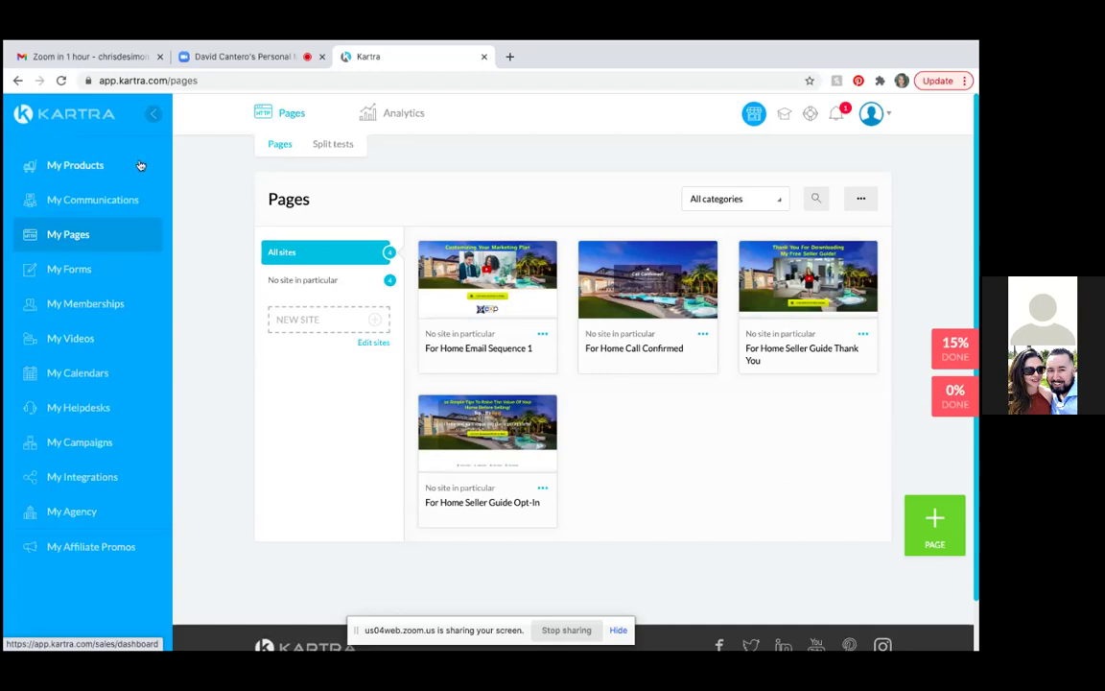
Upload SellingYourHouseWinter2021.pdf to the membership files with no category in particular.
{"action": "left_click", "coordinate": [94, 307]}
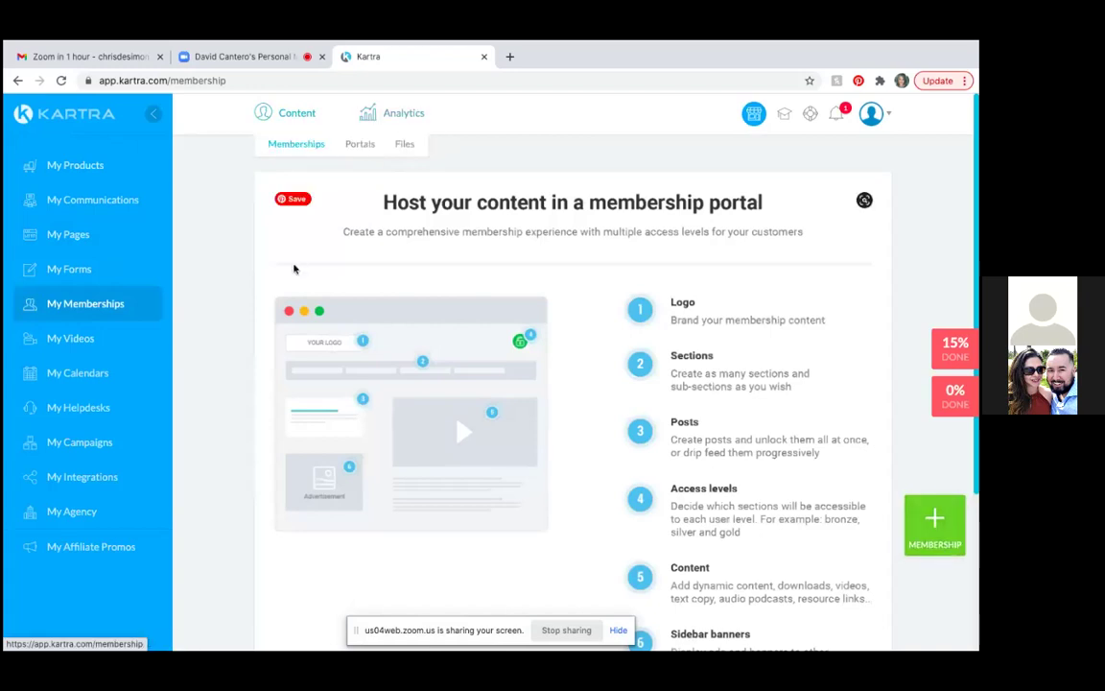
{"action": "left_click", "coordinate": [405, 146]}
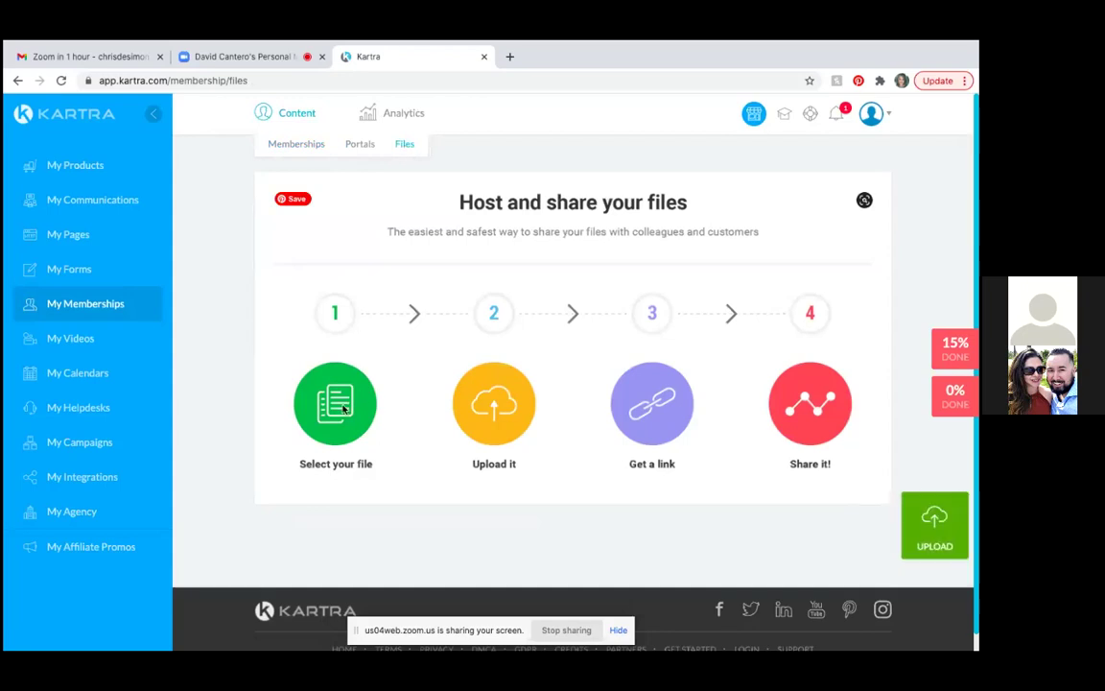
{"action": "left_click", "coordinate": [936, 528]}
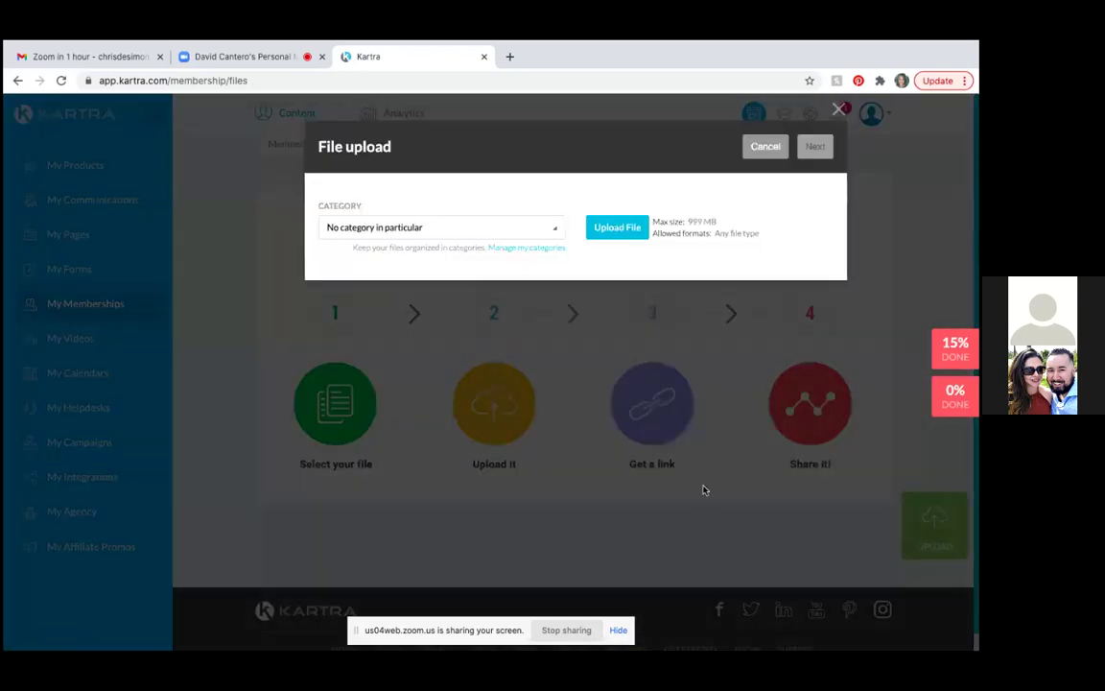
{"action": "left_click", "coordinate": [536, 228]}
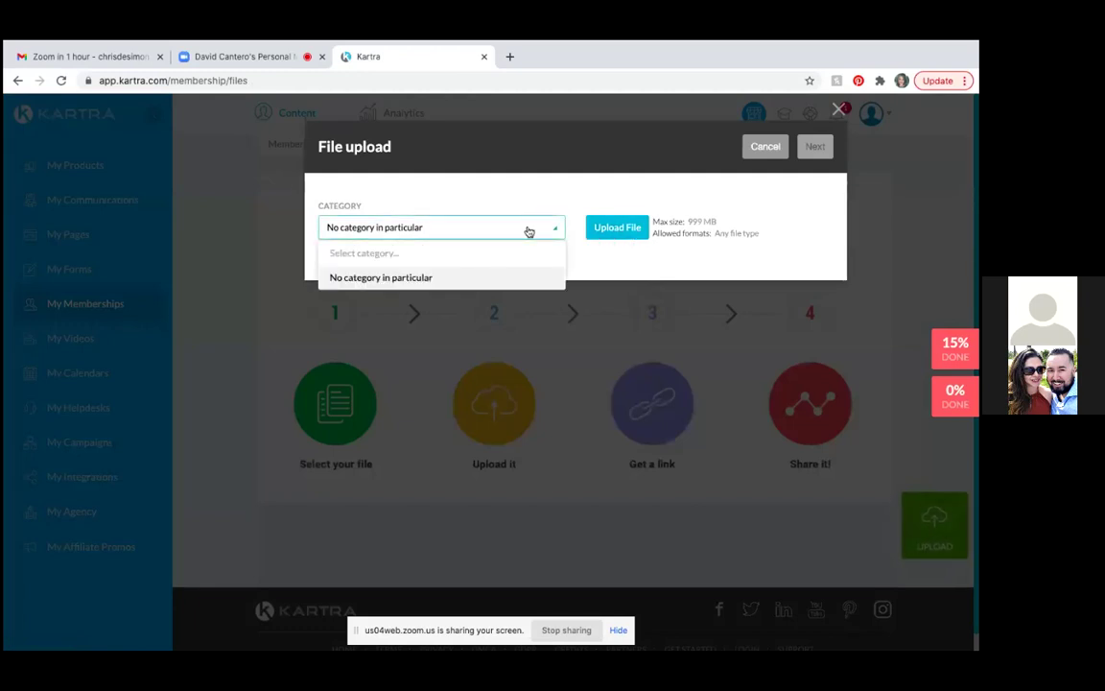
{"action": "left_click", "coordinate": [432, 278]}
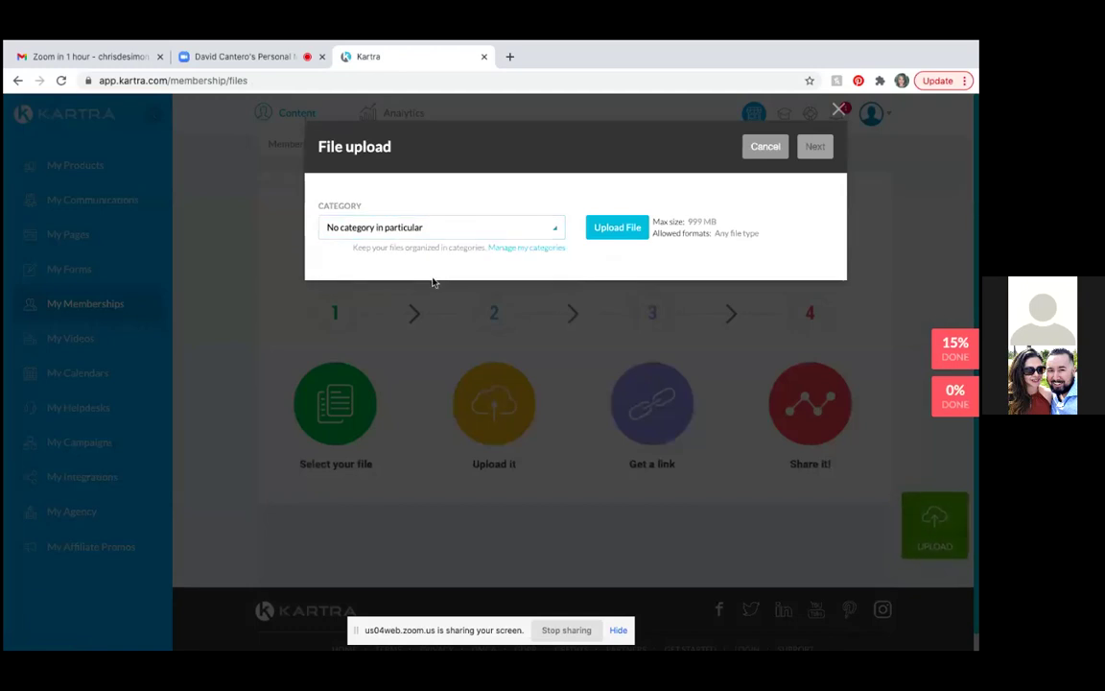
{"action": "left_click", "coordinate": [610, 237]}
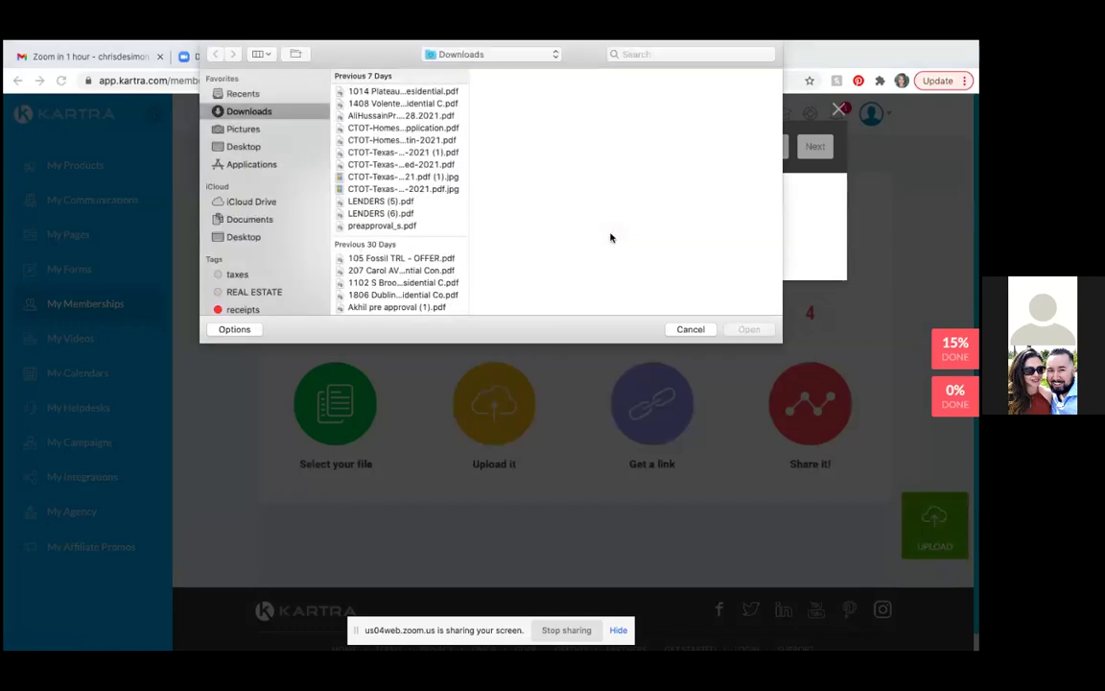
{"action": "left_click", "coordinate": [748, 330]}
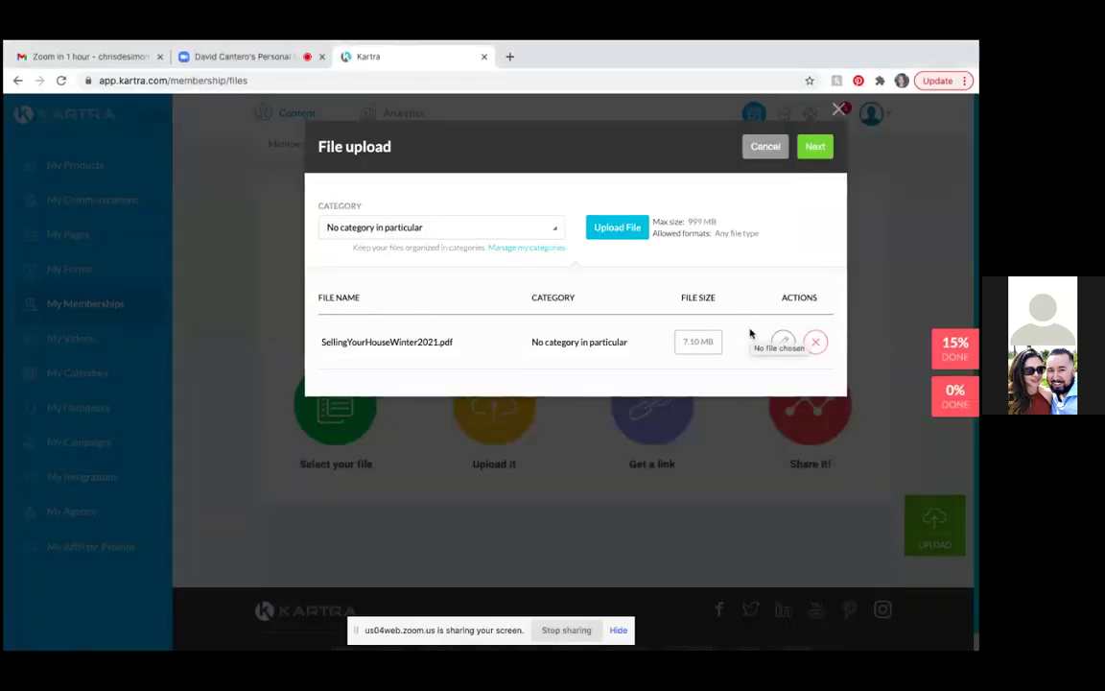
{"action": "left_click", "coordinate": [814, 147]}
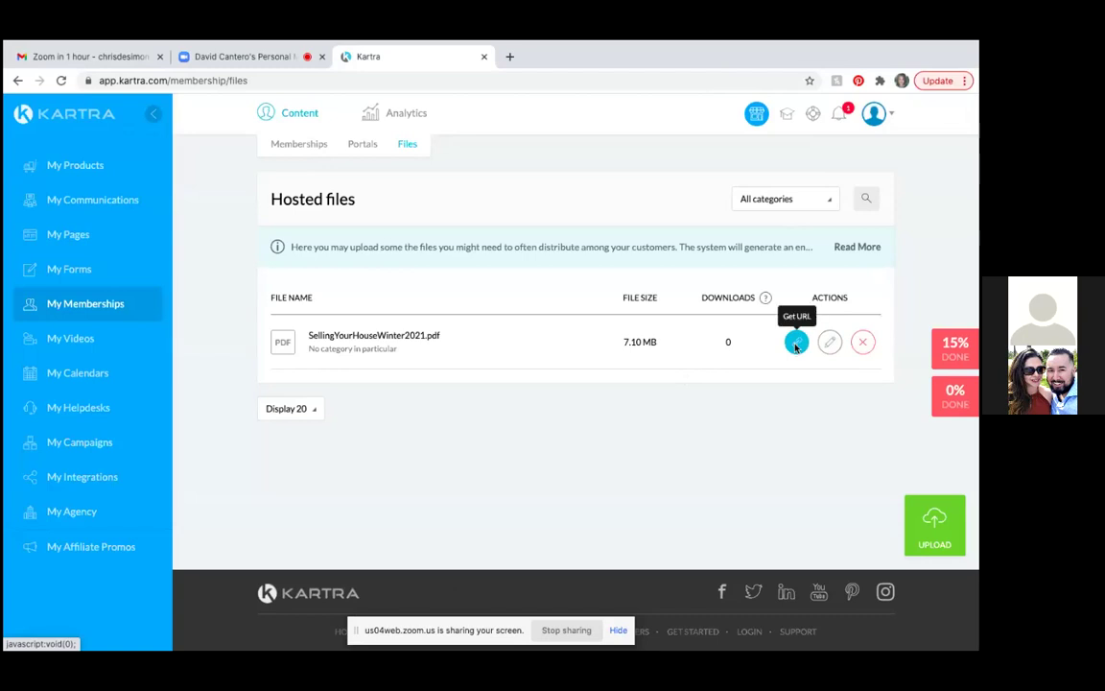
Get the direct link to the hosted SellingYourHouseWinter2021.pdf and copy its full URL.
{"action": "left_click", "coordinate": [795, 345]}
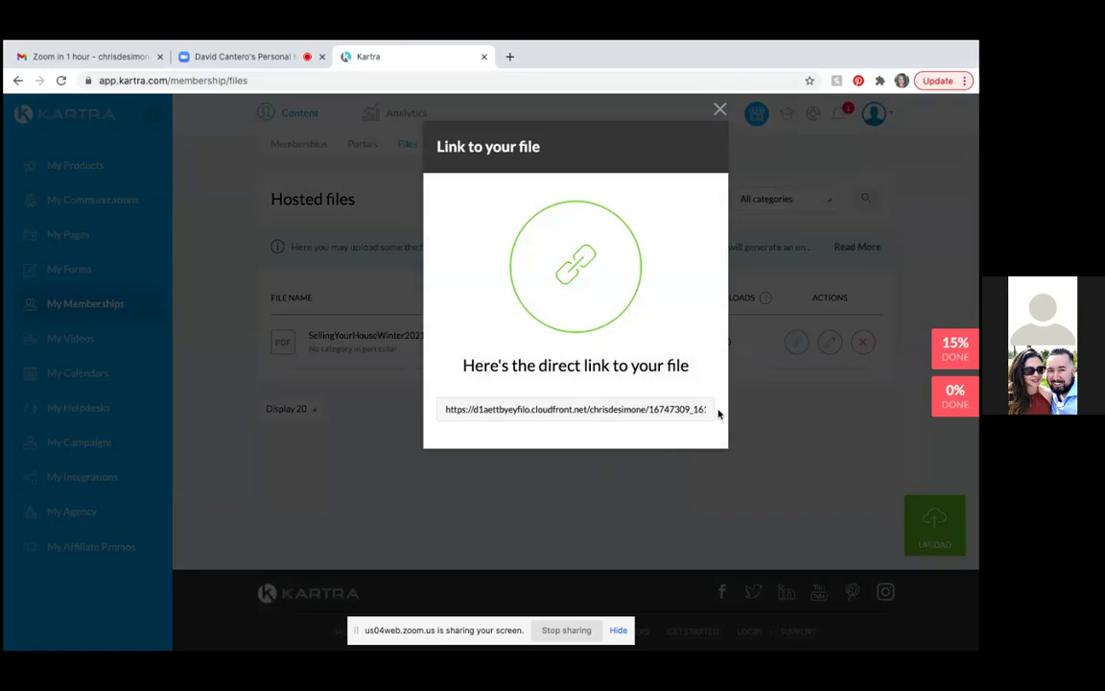
{"action": "left_click_drag", "start_coordinate": [619, 328], "coordinate": [733, 419]}
{"action": "key", "text": "super+c"}
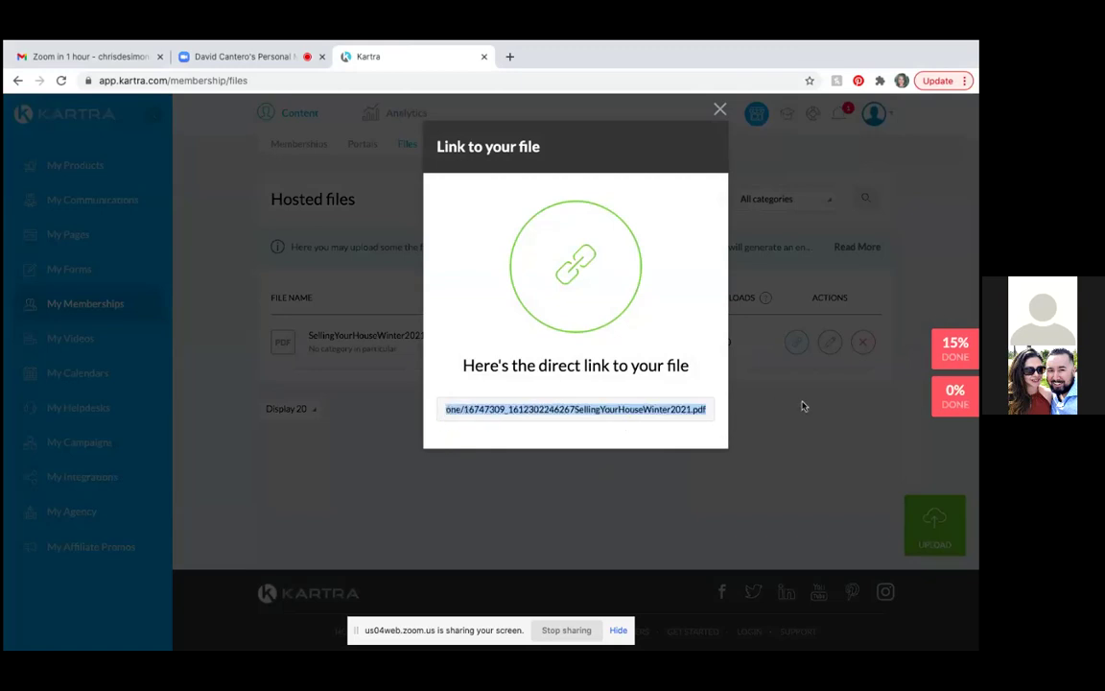
Open the copied file link in a new browser tab and examine the hosted seller guide PDF.
{"action": "mouse_move", "coordinate": [729, 43]}
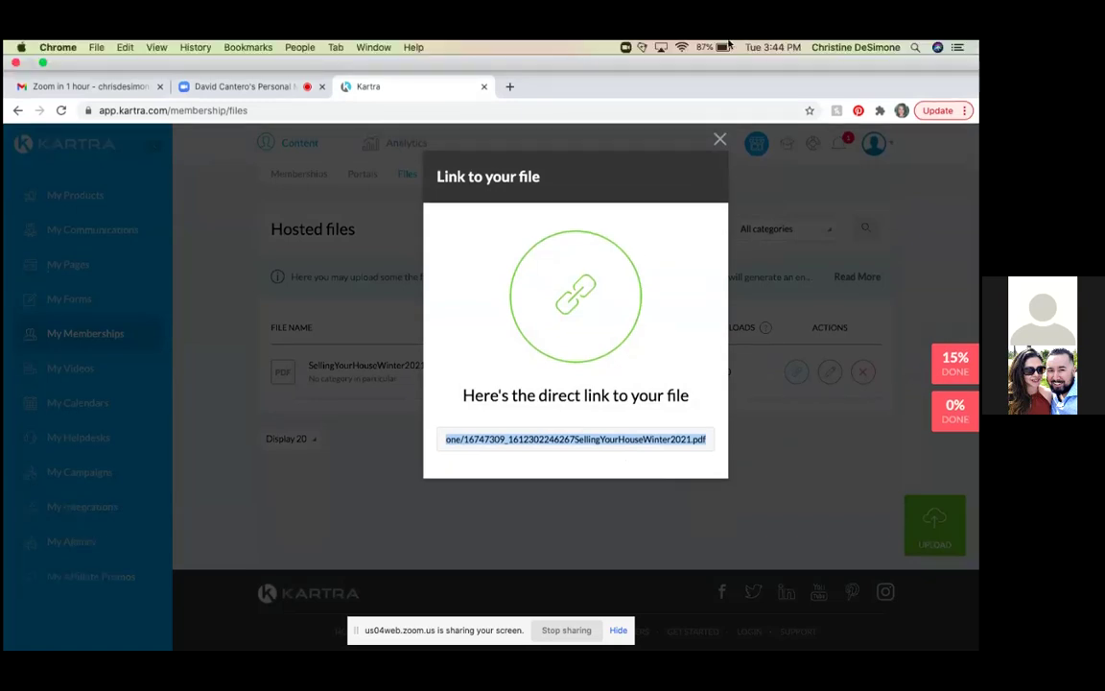
{"action": "left_click", "coordinate": [510, 58]}
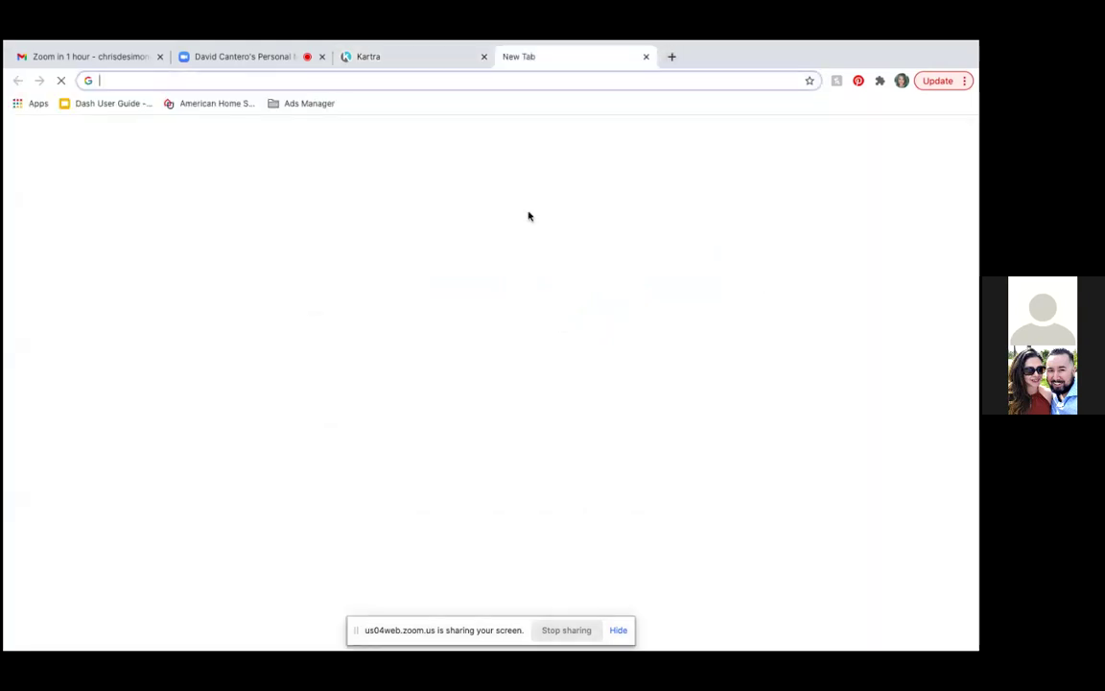
{"action": "left_click", "coordinate": [107, 82]}
{"action": "key", "text": "super+v"}
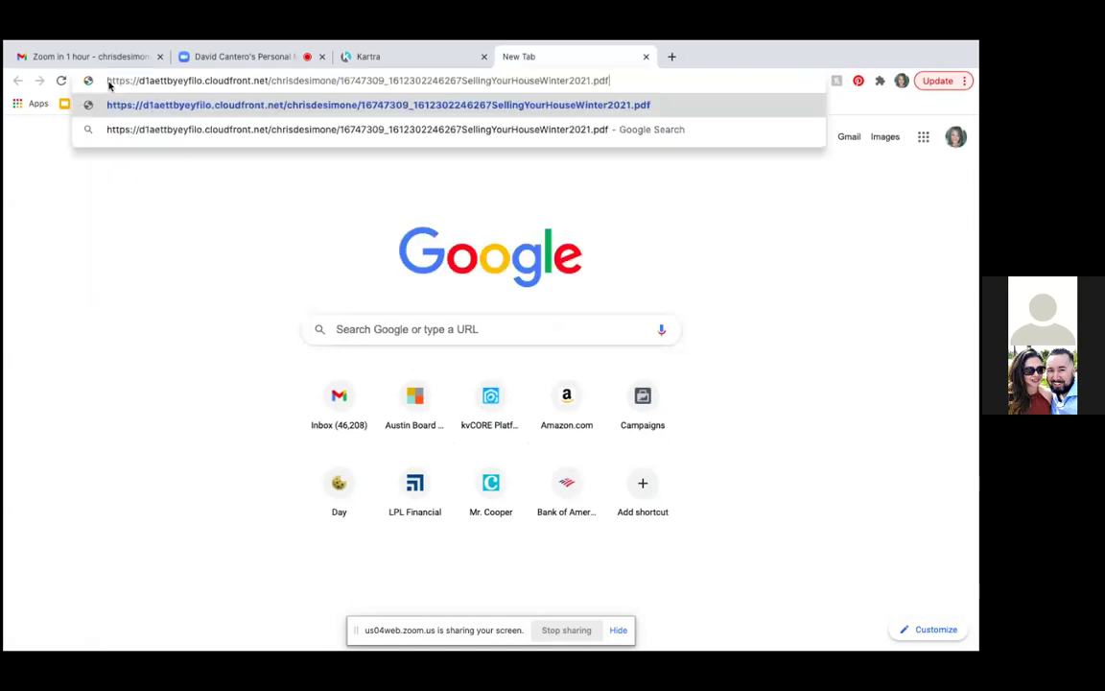
{"action": "key", "text": "Return"}
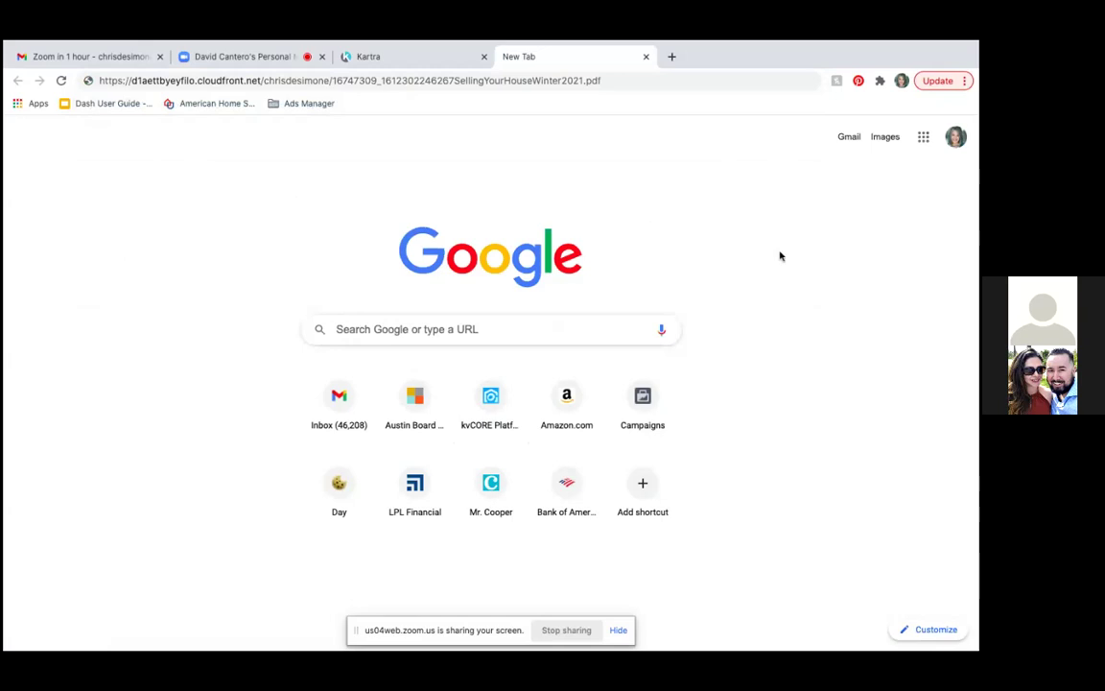
{"action": "left_click", "coordinate": [639, 81]}
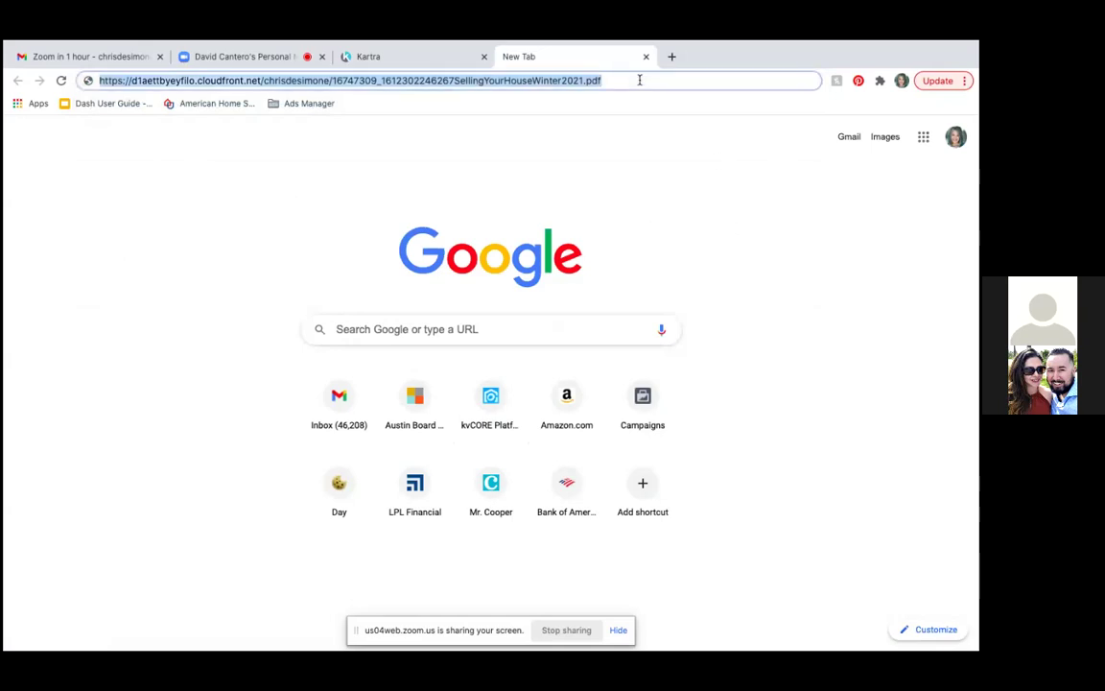
{"action": "key", "text": "ctrl+v"}
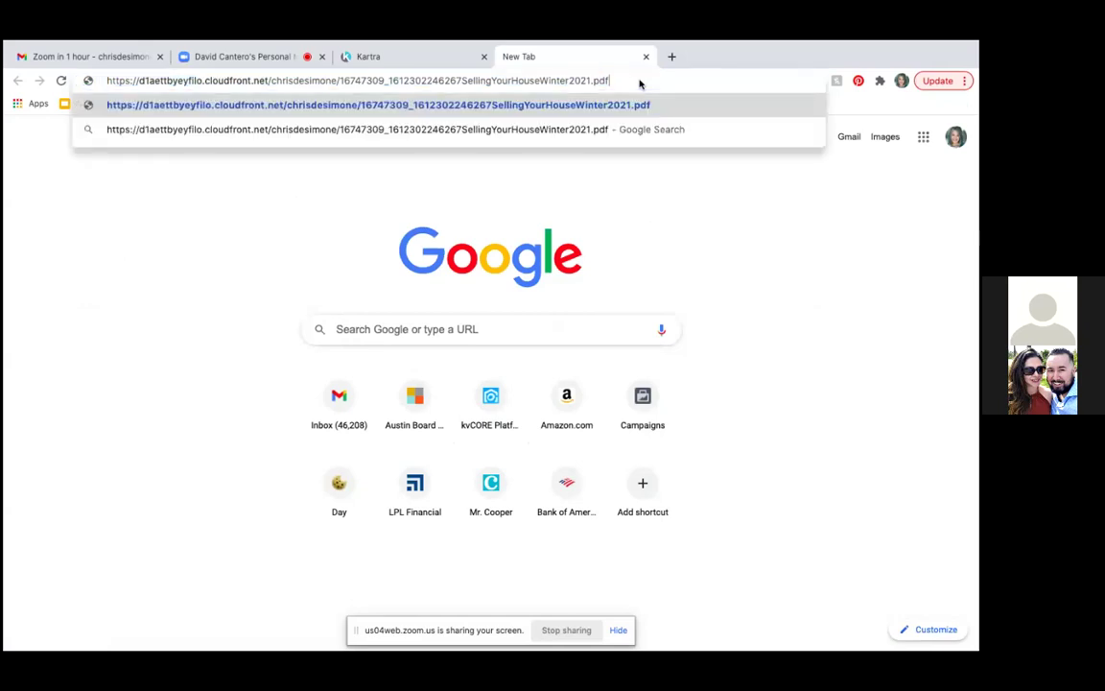
{"action": "key", "text": "Return"}
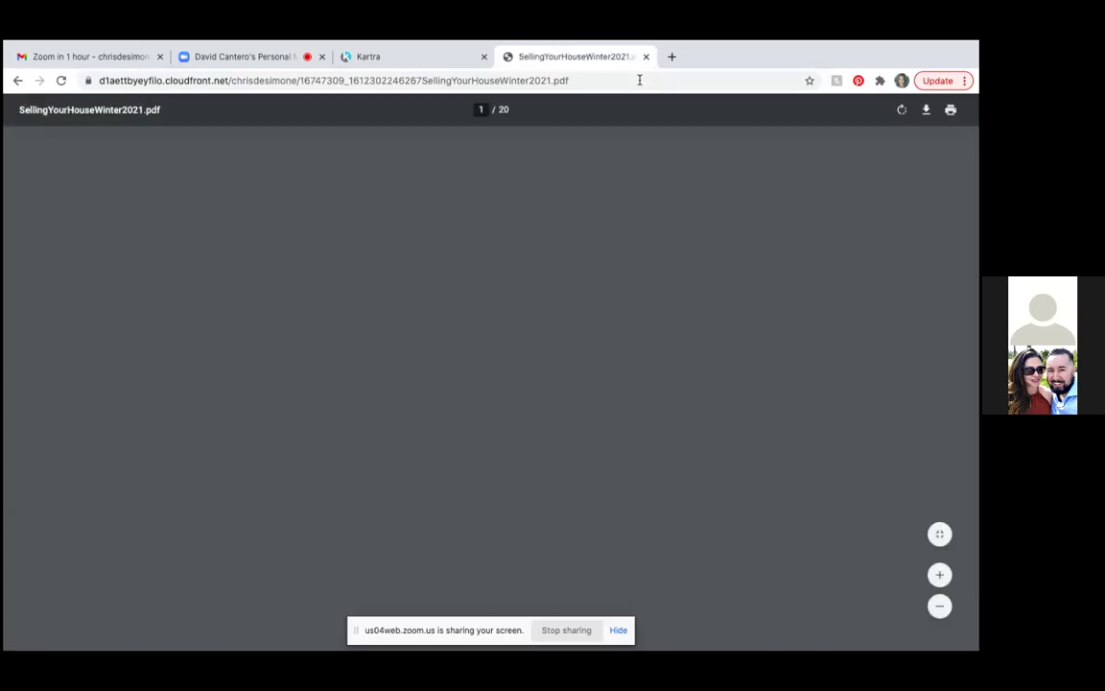
{"action": "scroll", "coordinate": [566, 362], "scroll_direction": "down", "scroll_amount": 5}
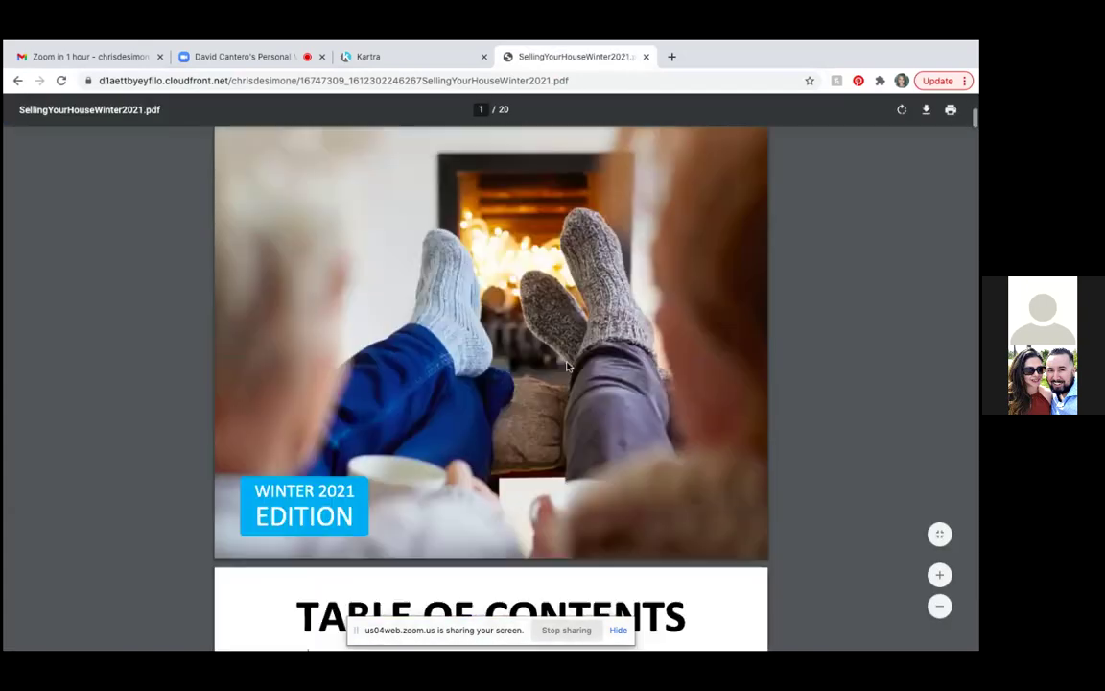
Close the seller guide PDF and its file link dialog, and view the account's forms.
{"action": "scroll", "coordinate": [565, 363], "scroll_direction": "up", "scroll_amount": 3}
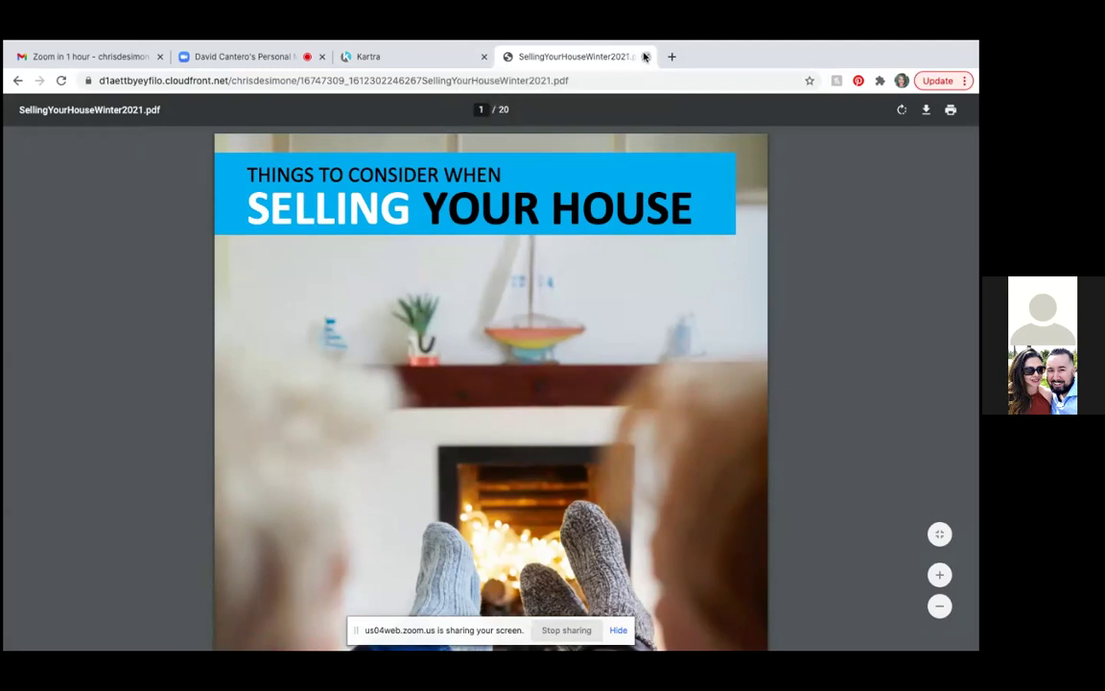
{"action": "left_click", "coordinate": [645, 57]}
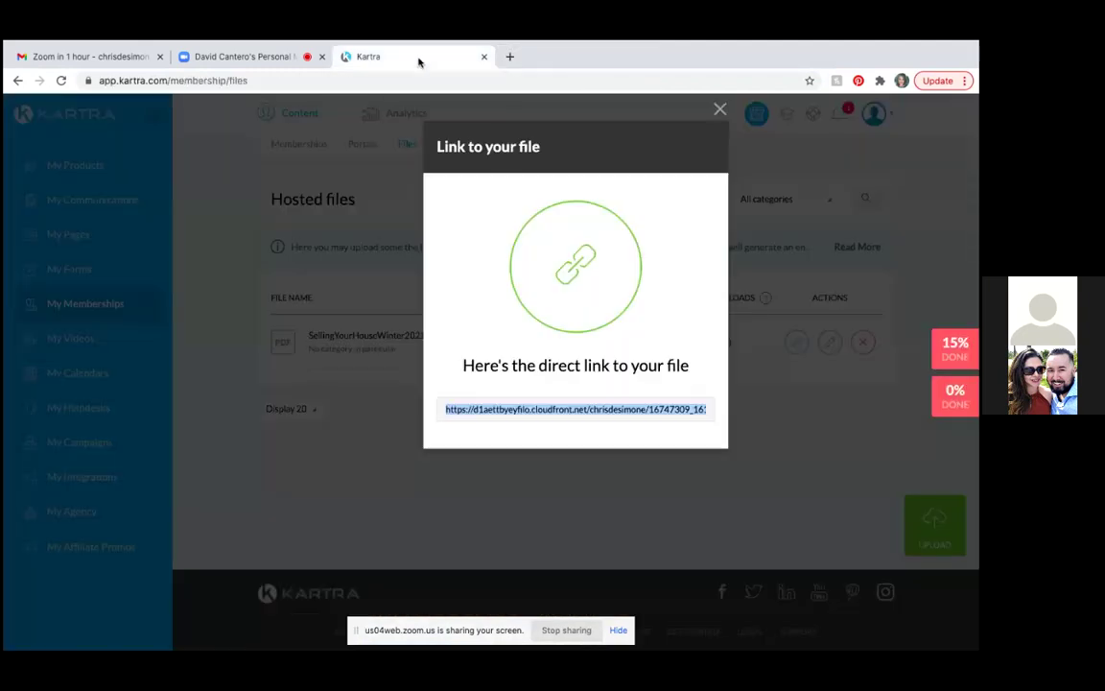
{"action": "left_click", "coordinate": [720, 109]}
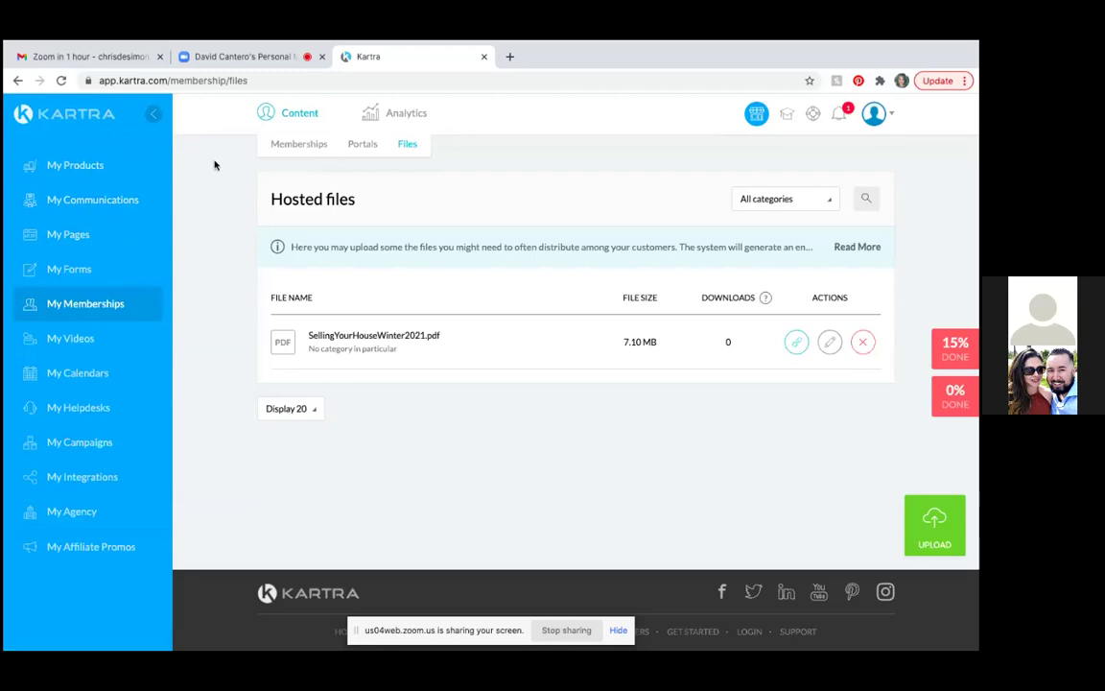
{"action": "left_click", "coordinate": [65, 268]}
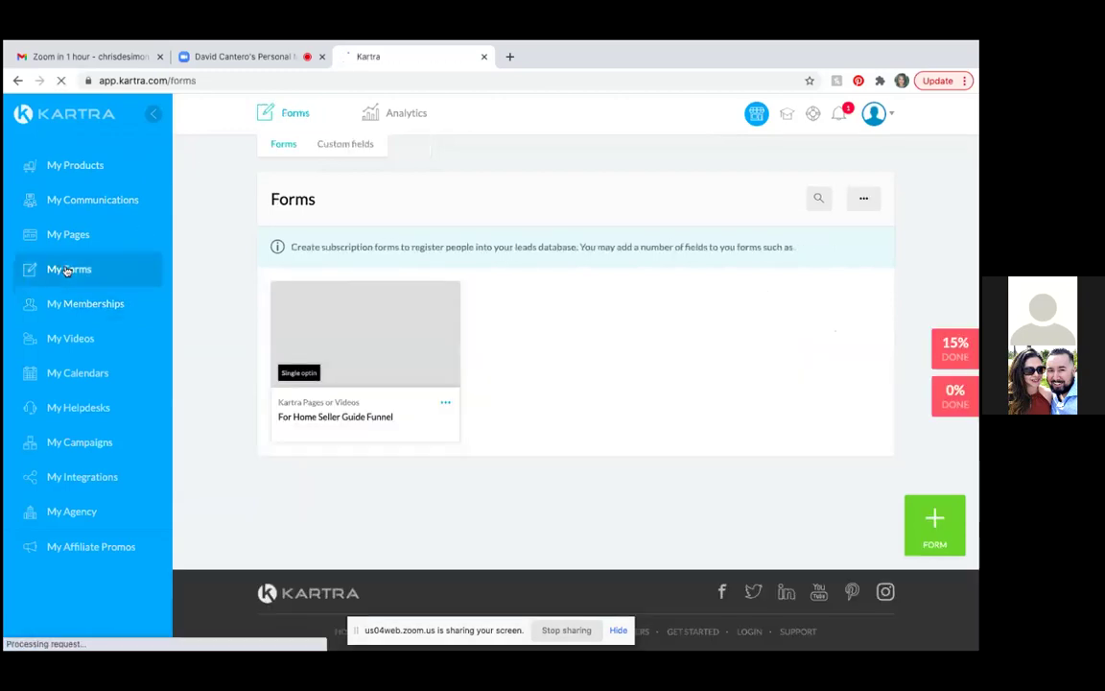
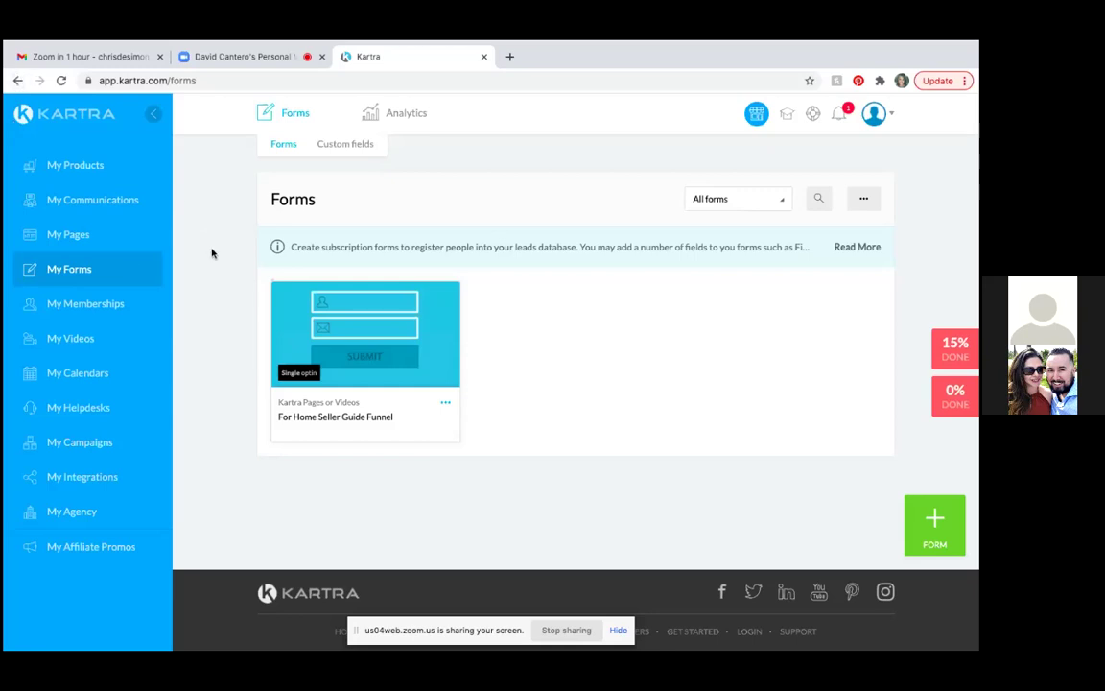
Refresh the account and accept the pending Listing Funnel campaign shared by Enspired Digital.
{"action": "left_click", "coordinate": [62, 81]}
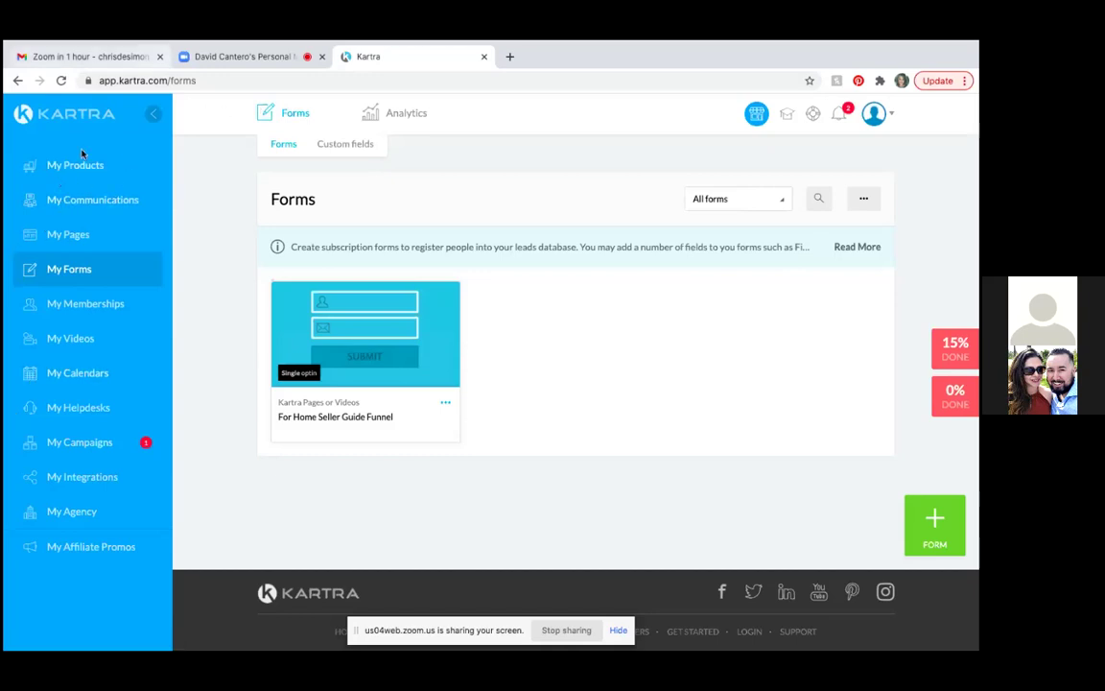
{"action": "left_click", "coordinate": [95, 449]}
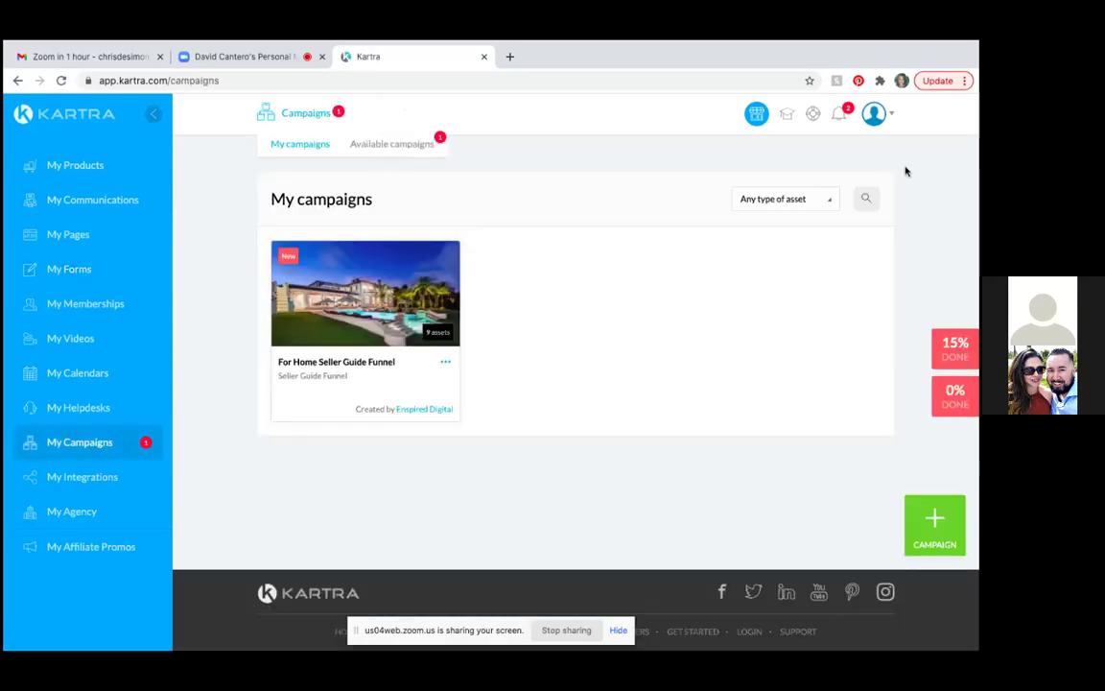
{"action": "left_click", "coordinate": [396, 146]}
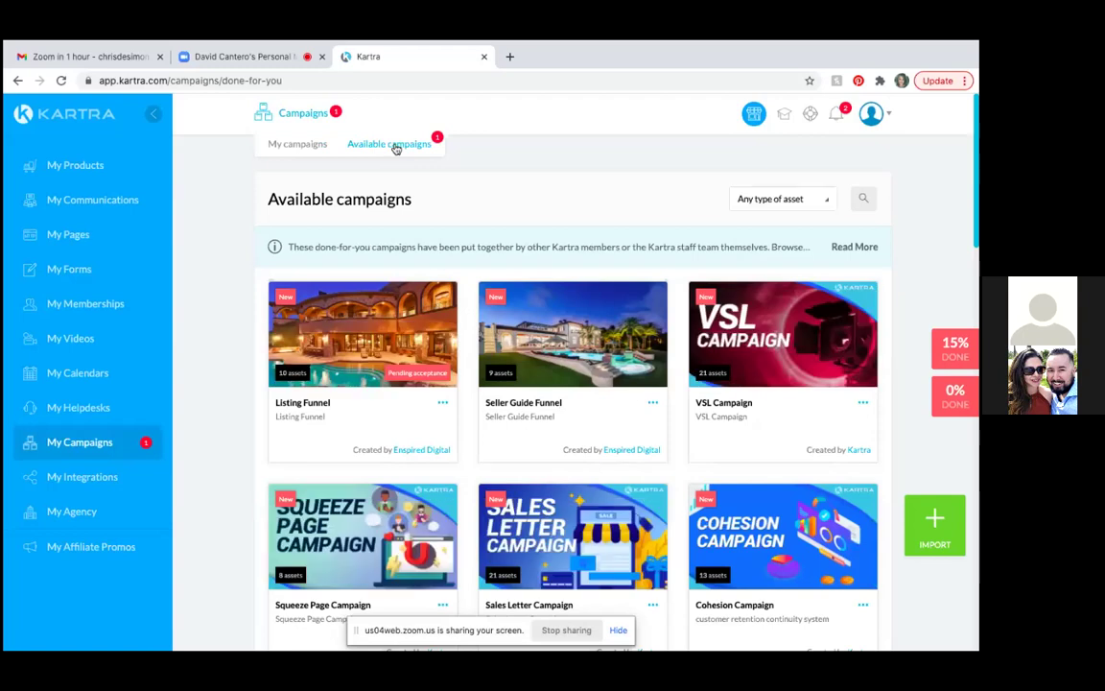
{"action": "left_click", "coordinate": [442, 407]}
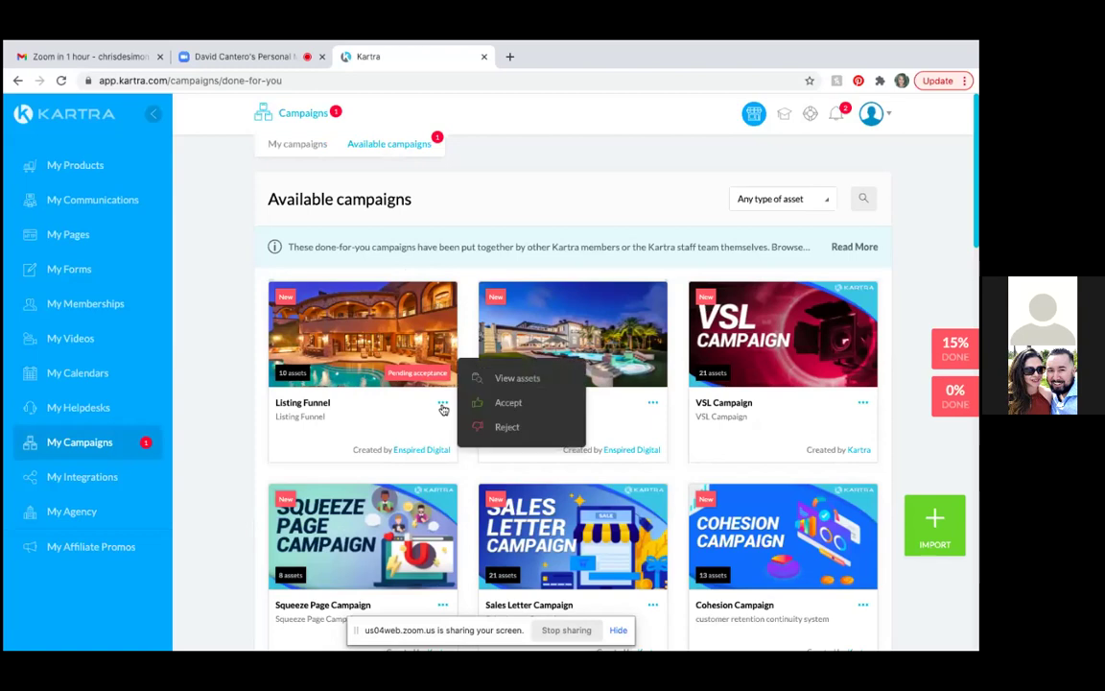
{"action": "left_click", "coordinate": [508, 404]}
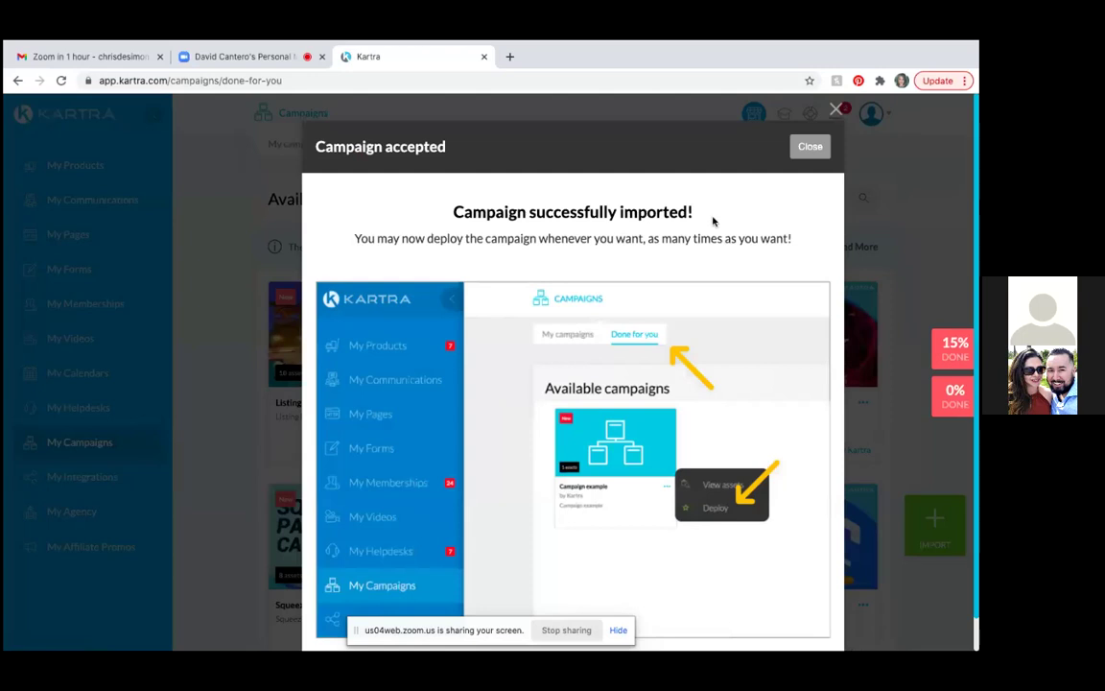
{"action": "left_click", "coordinate": [812, 146]}
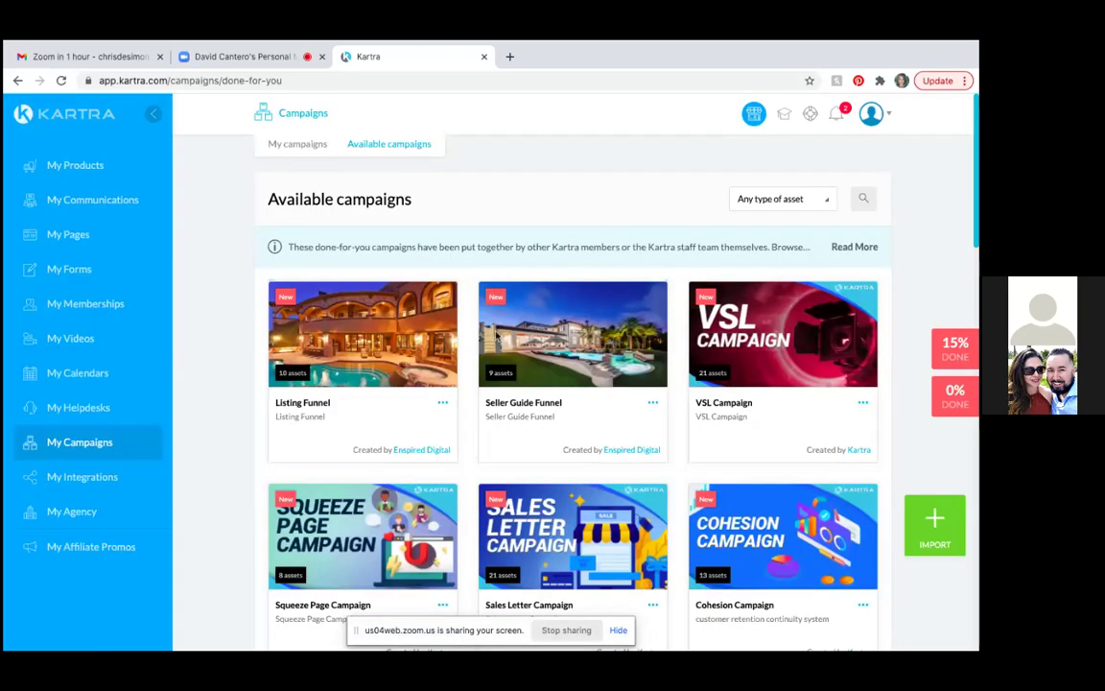
Try to deploy the Listing Funnel campaign with the prefix 123.
{"action": "left_click", "coordinate": [443, 403]}
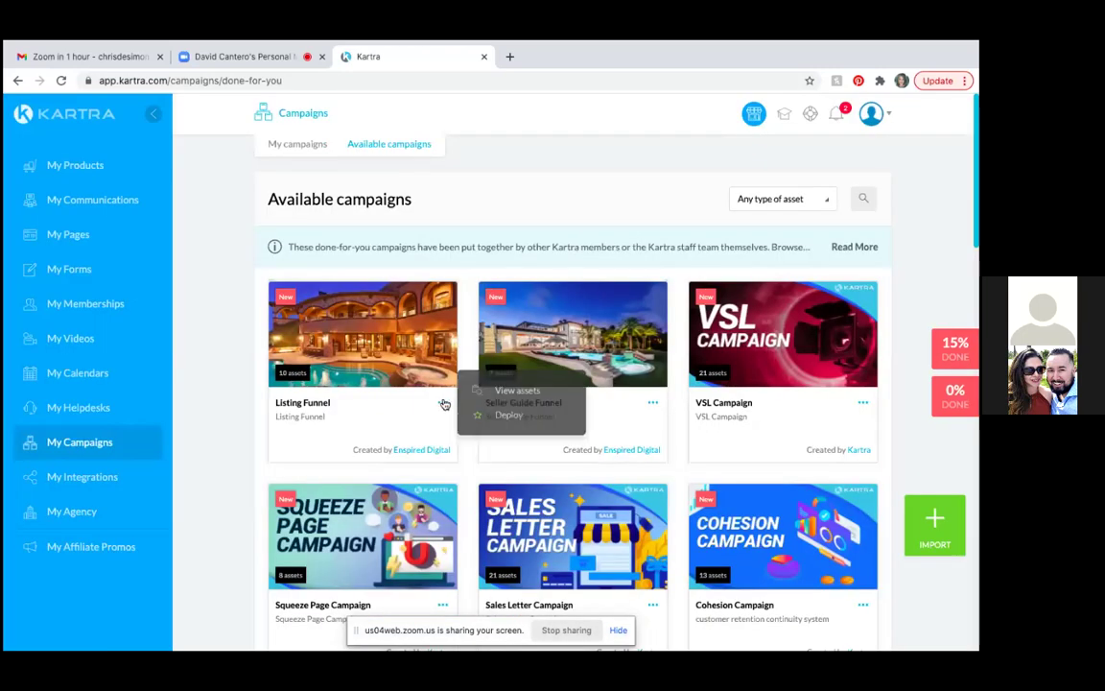
{"action": "left_click", "coordinate": [510, 414]}
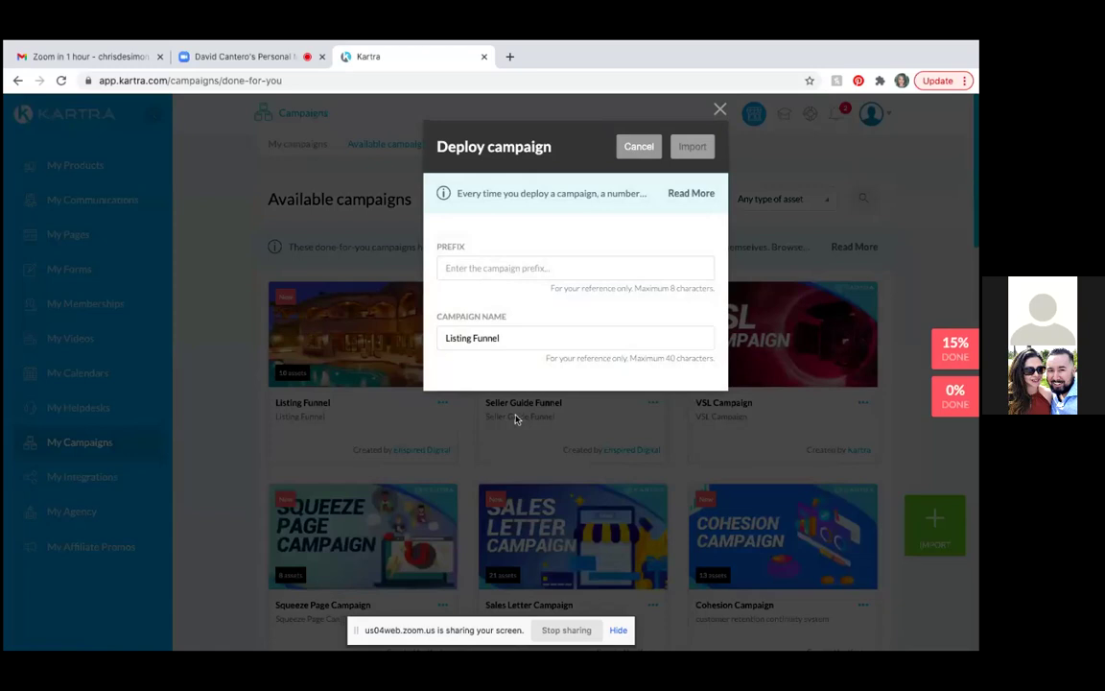
{"action": "left_click", "coordinate": [475, 267]}
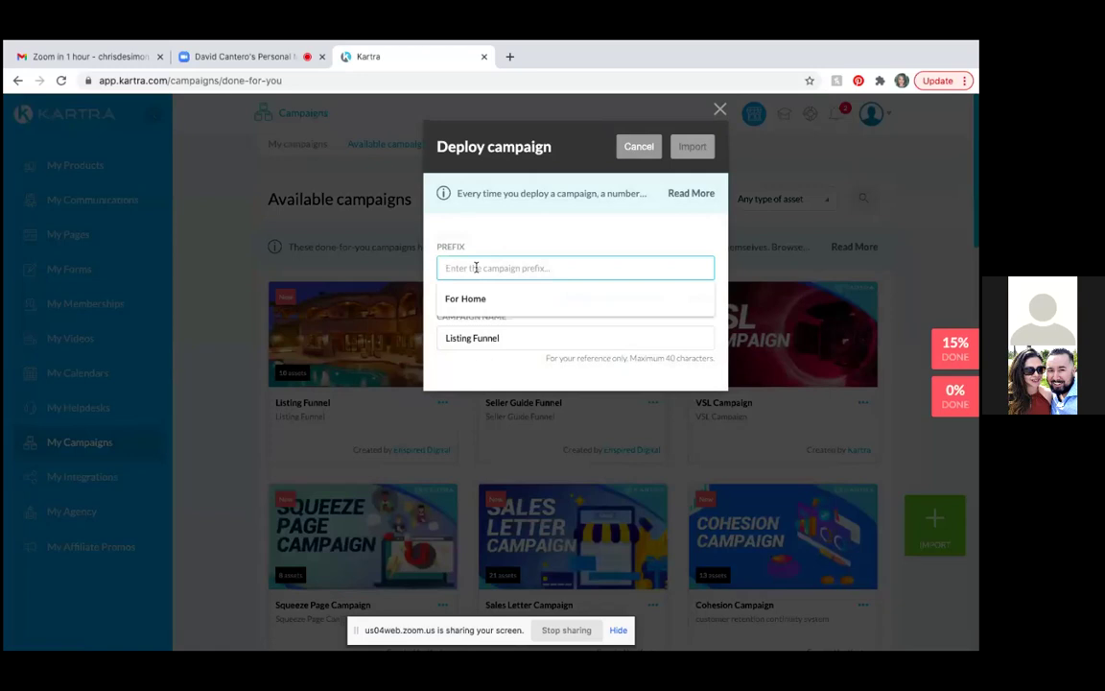
{"action": "type", "text": "123"}
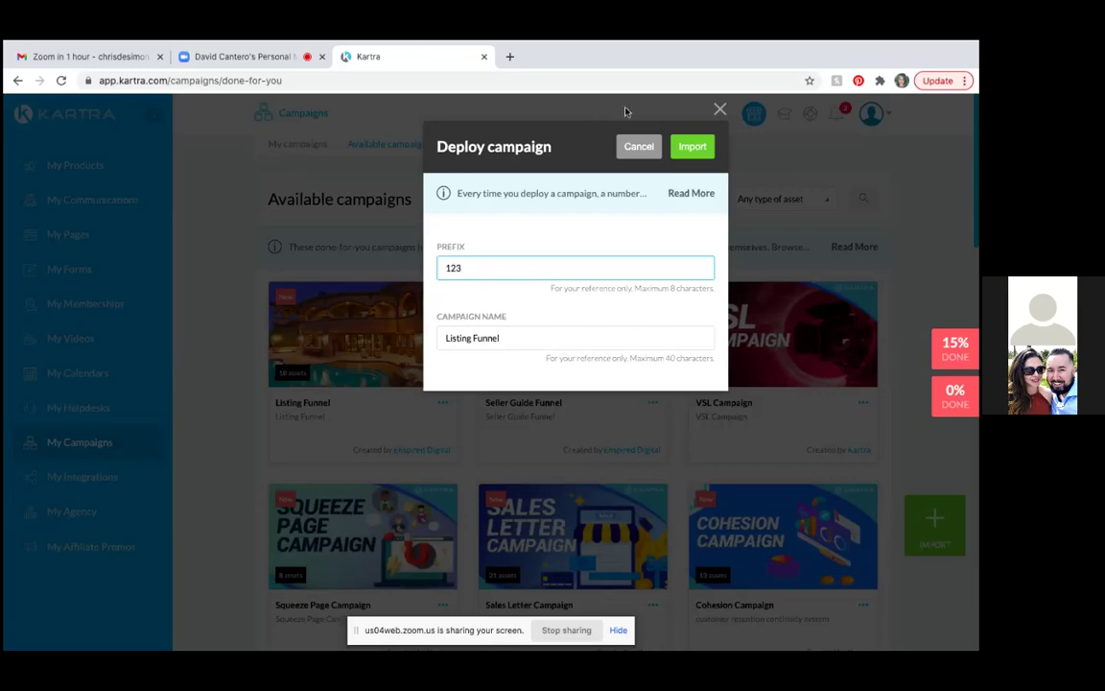
{"action": "left_click", "coordinate": [695, 146]}
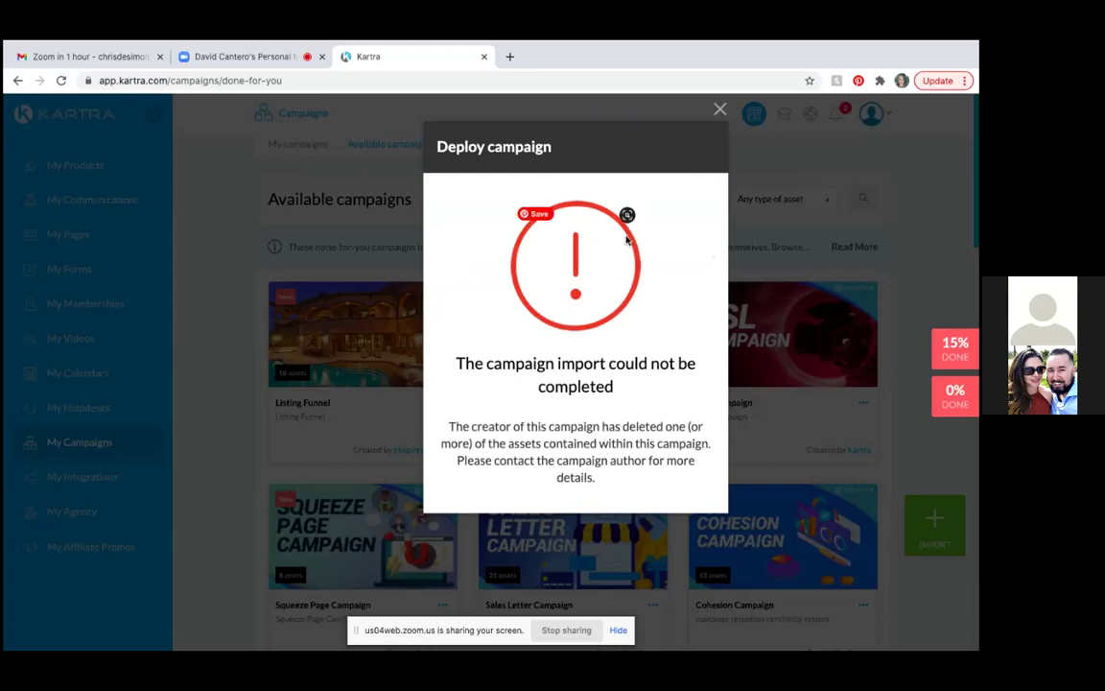
{"action": "left_click", "coordinate": [720, 111]}
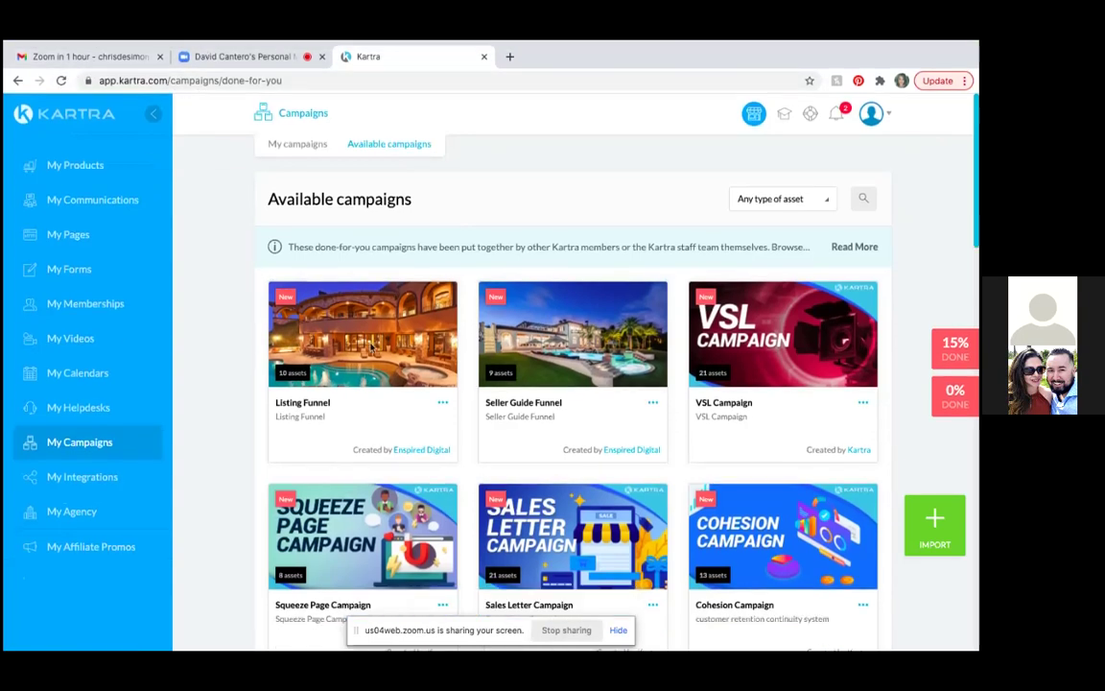
Check the Listing Funnel's available actions and My campaigns, and reload the available campaigns.
{"action": "left_click", "coordinate": [443, 404]}
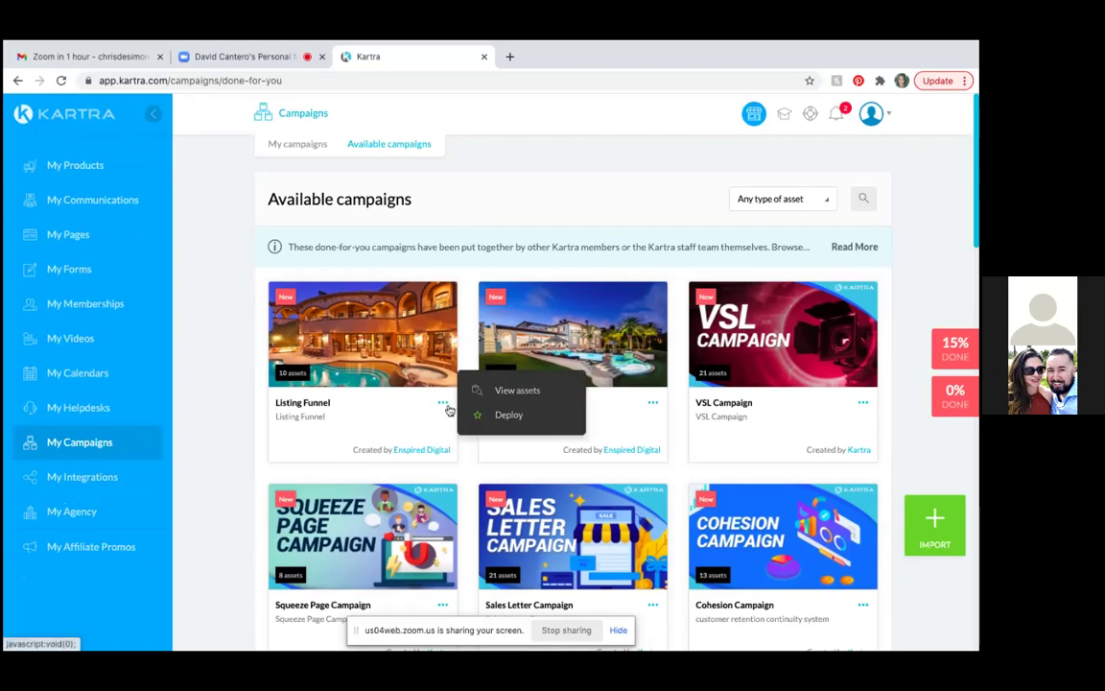
{"action": "left_click", "coordinate": [444, 406]}
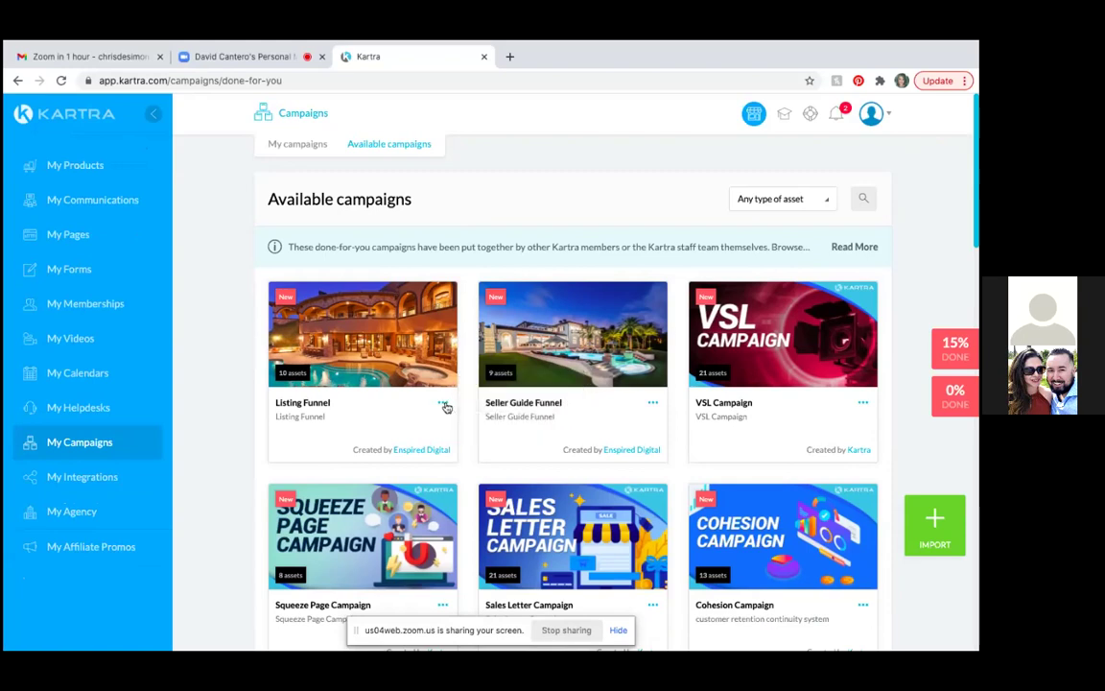
{"action": "left_click", "coordinate": [444, 406]}
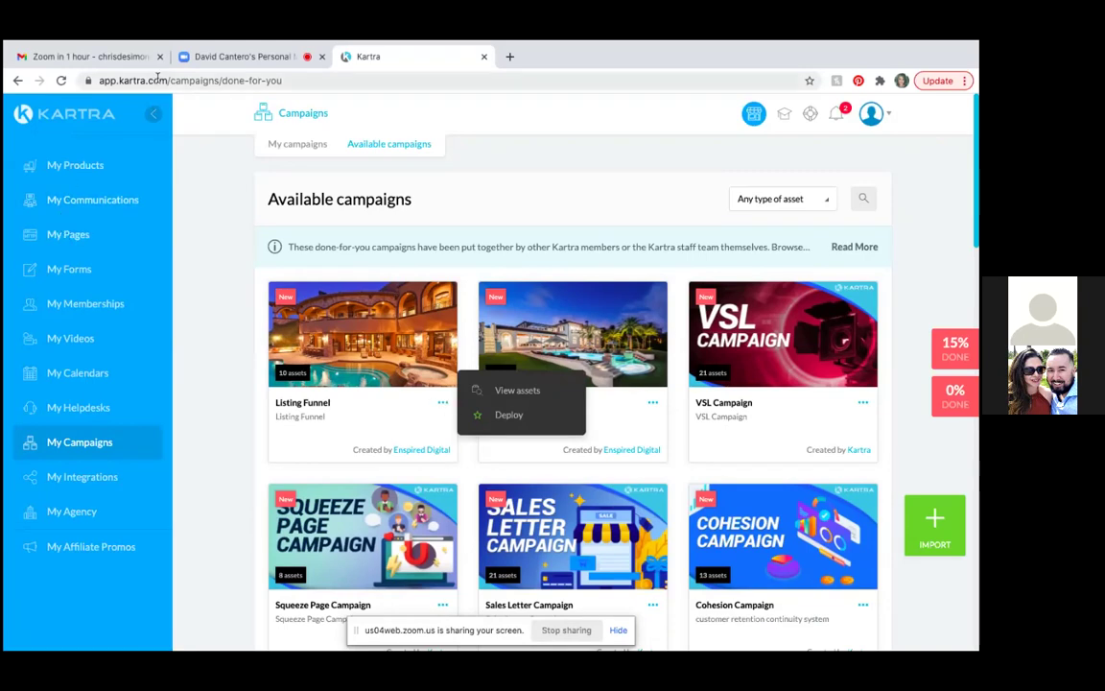
{"action": "left_click", "coordinate": [298, 146]}
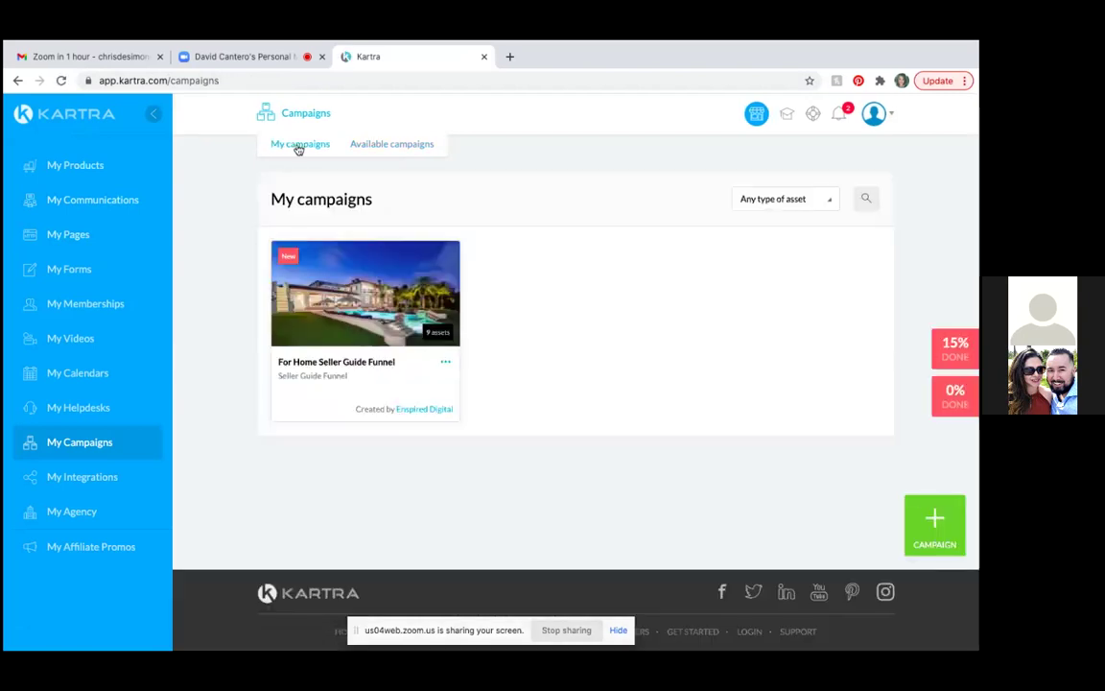
{"action": "left_click", "coordinate": [387, 146]}
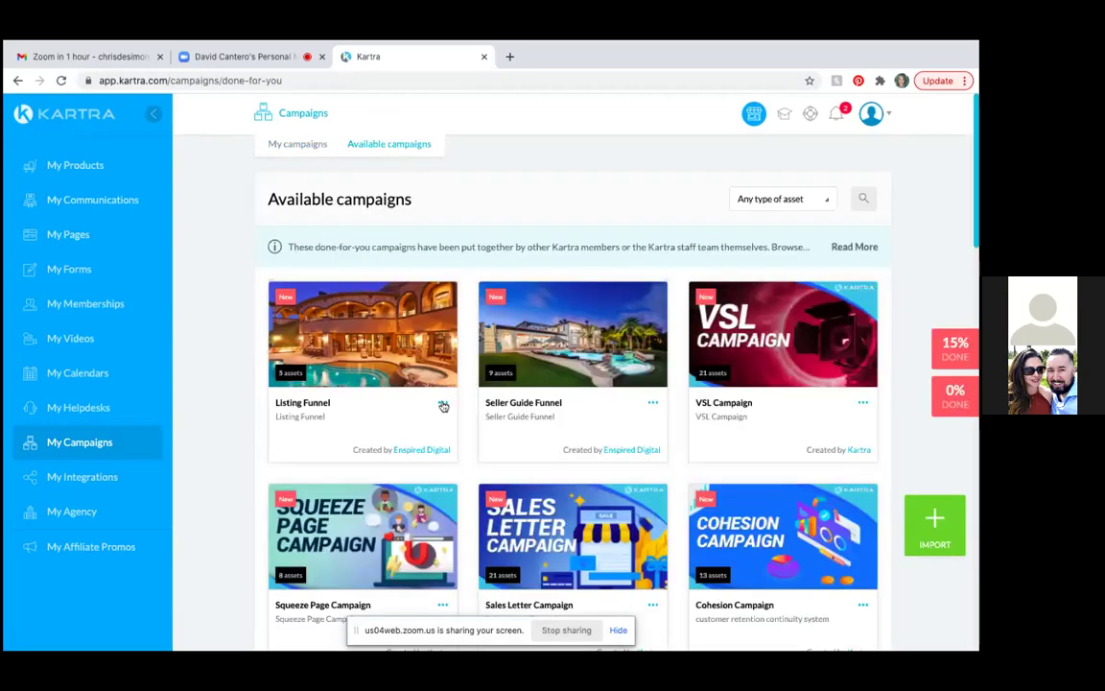
Deploy the Listing Funnel campaign with the prefix 1234, keeping the campaign name Listing Funnel.
{"action": "left_click", "coordinate": [442, 405]}
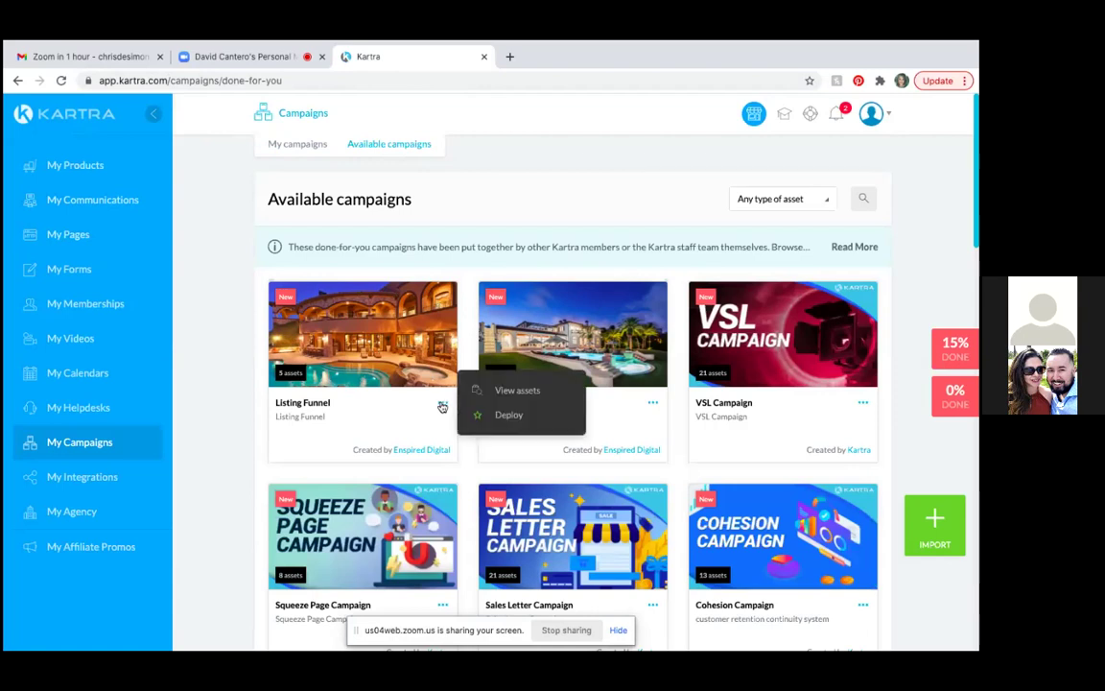
{"action": "left_click", "coordinate": [443, 404]}
{"action": "left_click", "coordinate": [444, 404]}
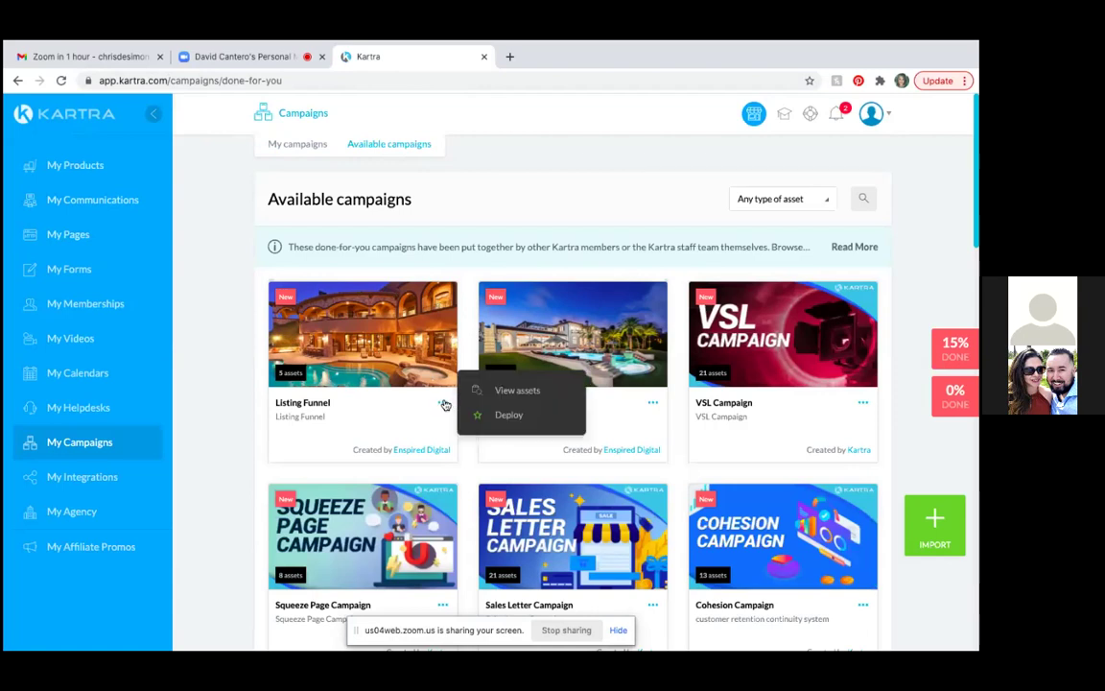
{"action": "left_click", "coordinate": [508, 416]}
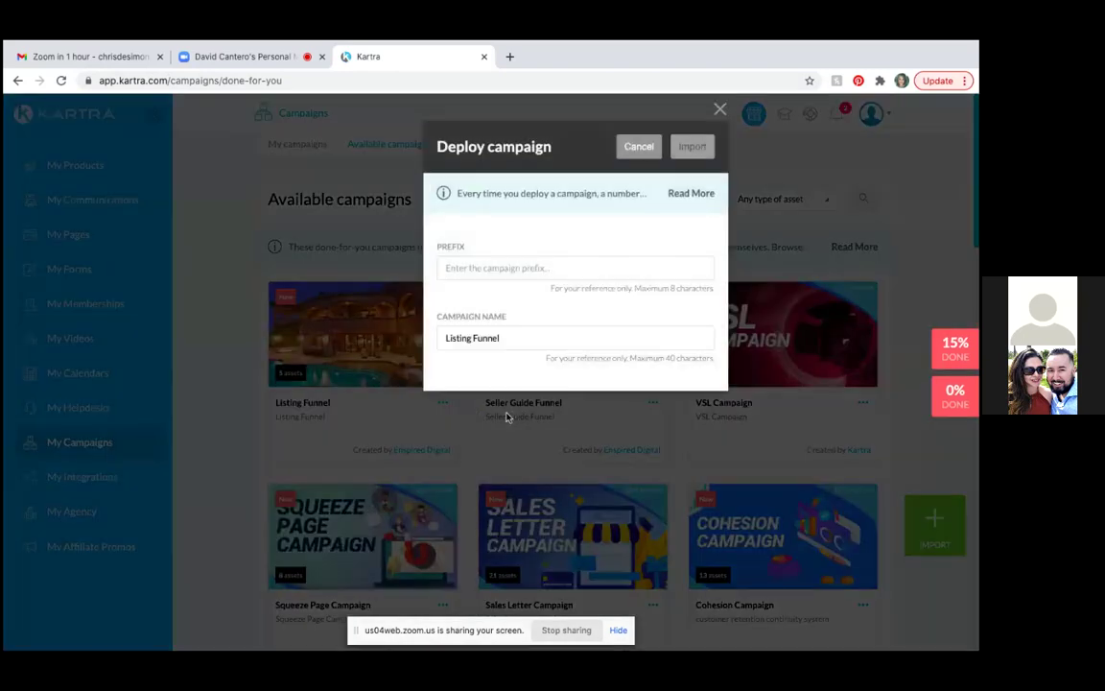
{"action": "left_click", "coordinate": [496, 263]}
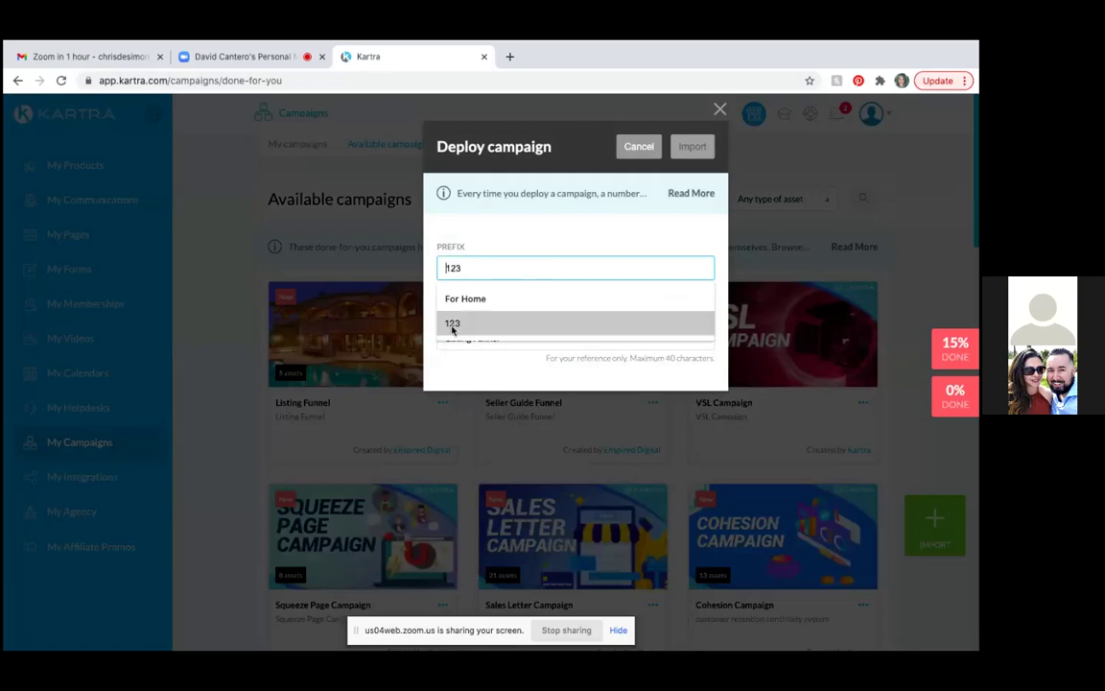
{"action": "left_click", "coordinate": [453, 326]}
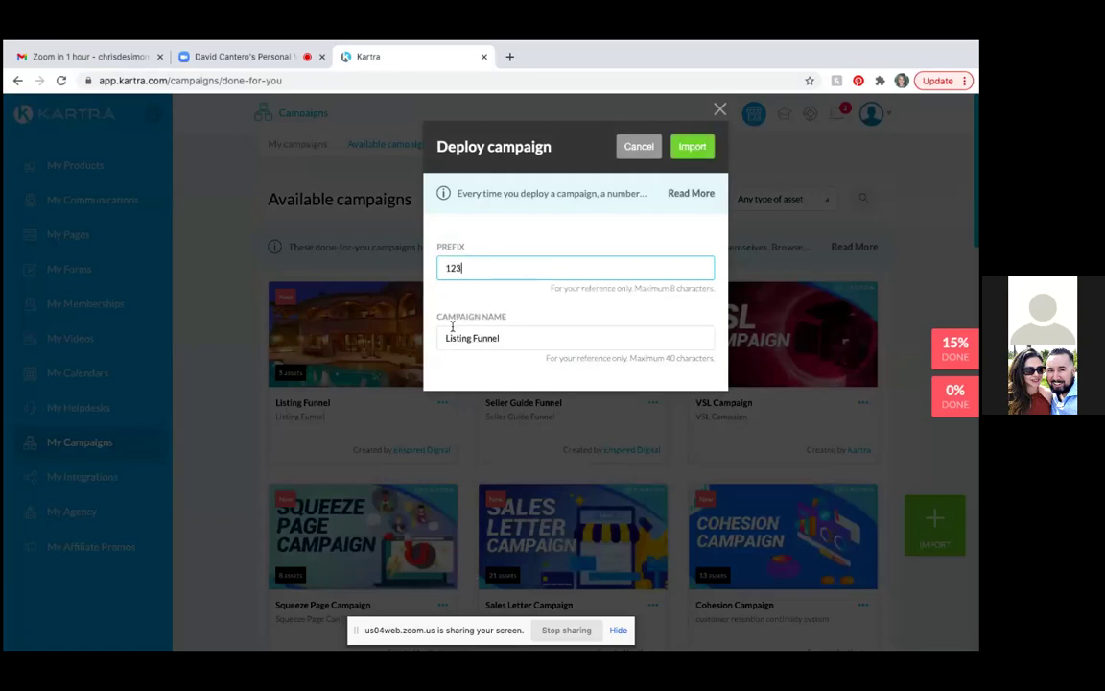
{"action": "left_click", "coordinate": [701, 152]}
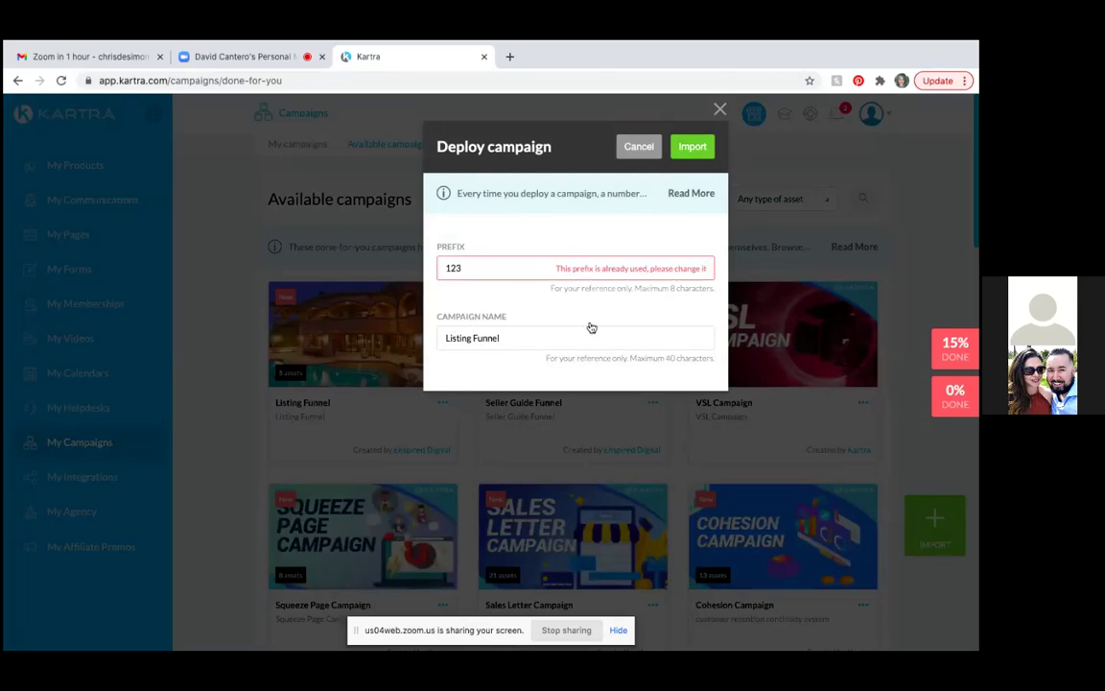
{"action": "left_click", "coordinate": [466, 269]}
{"action": "type", "text": "4"}
{"action": "left_click", "coordinate": [693, 148]}
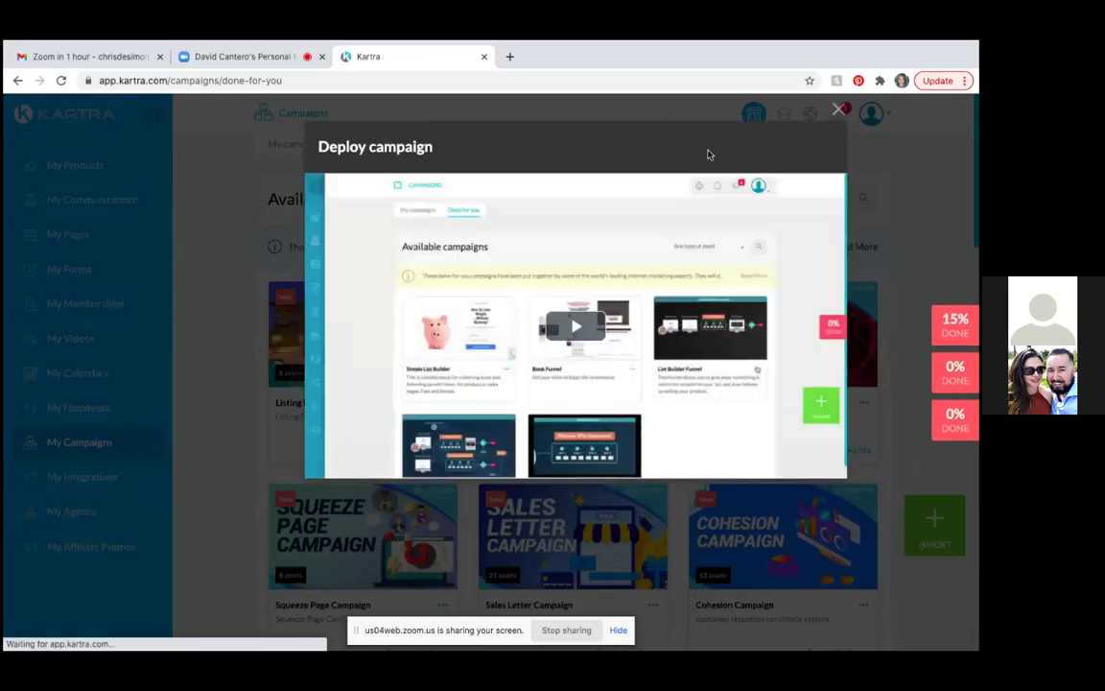
{"action": "left_click", "coordinate": [838, 111]}
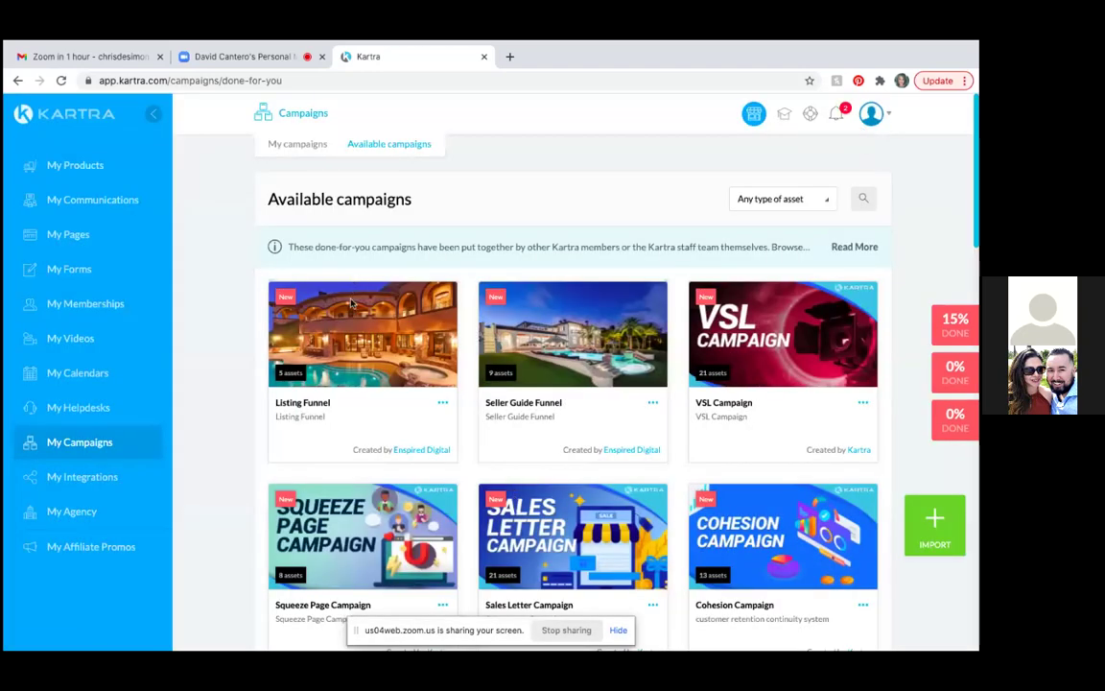
{"action": "left_click", "coordinate": [392, 145]}
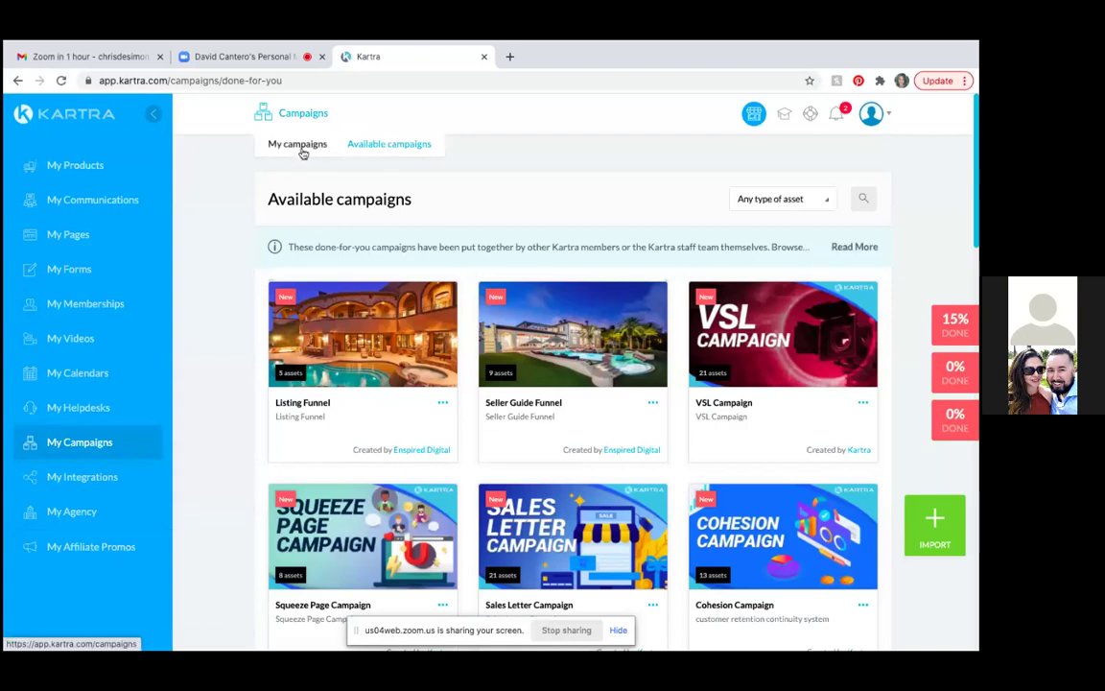
{"action": "left_click", "coordinate": [442, 404]}
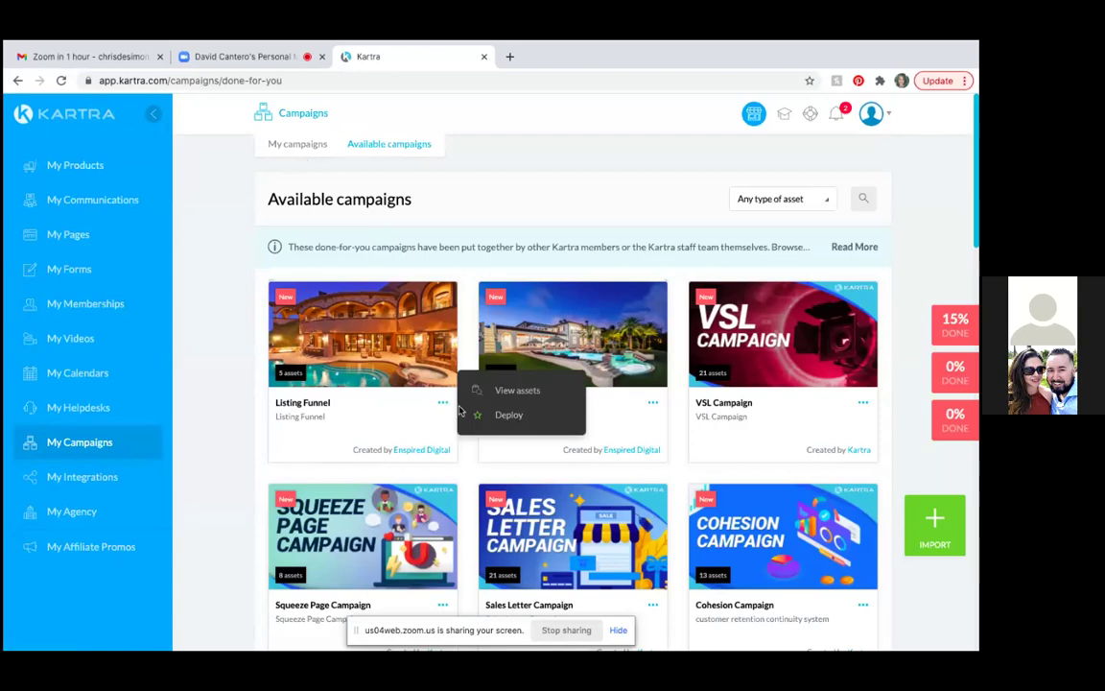
{"action": "left_click", "coordinate": [506, 416]}
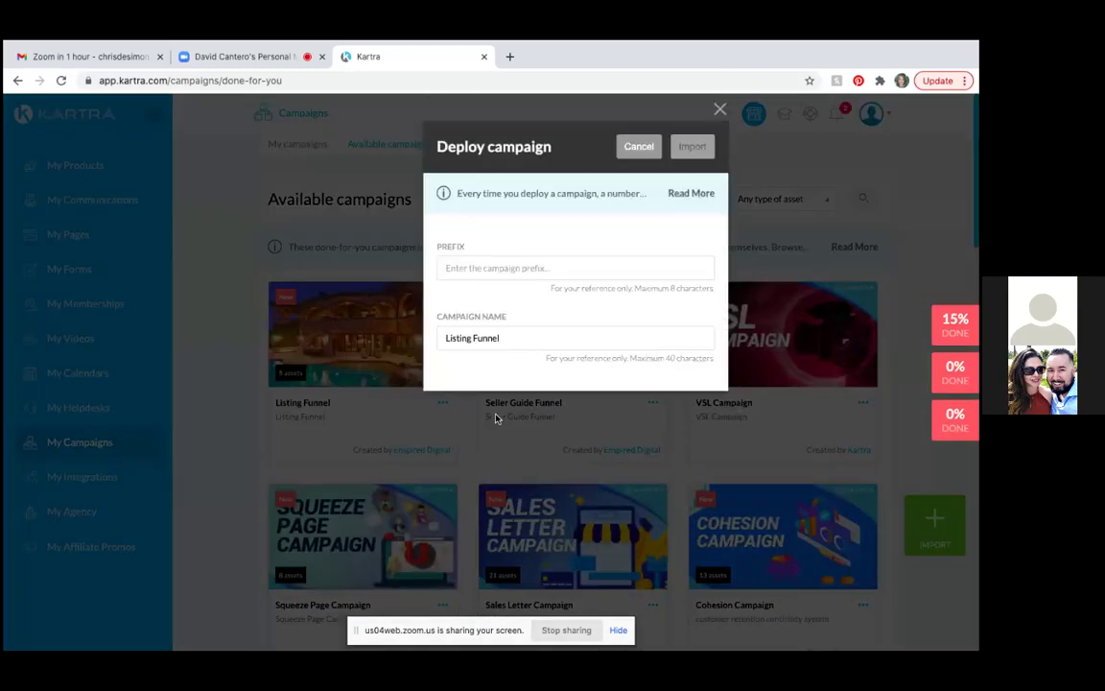
{"action": "left_click", "coordinate": [455, 276]}
{"action": "left_click", "coordinate": [635, 146]}
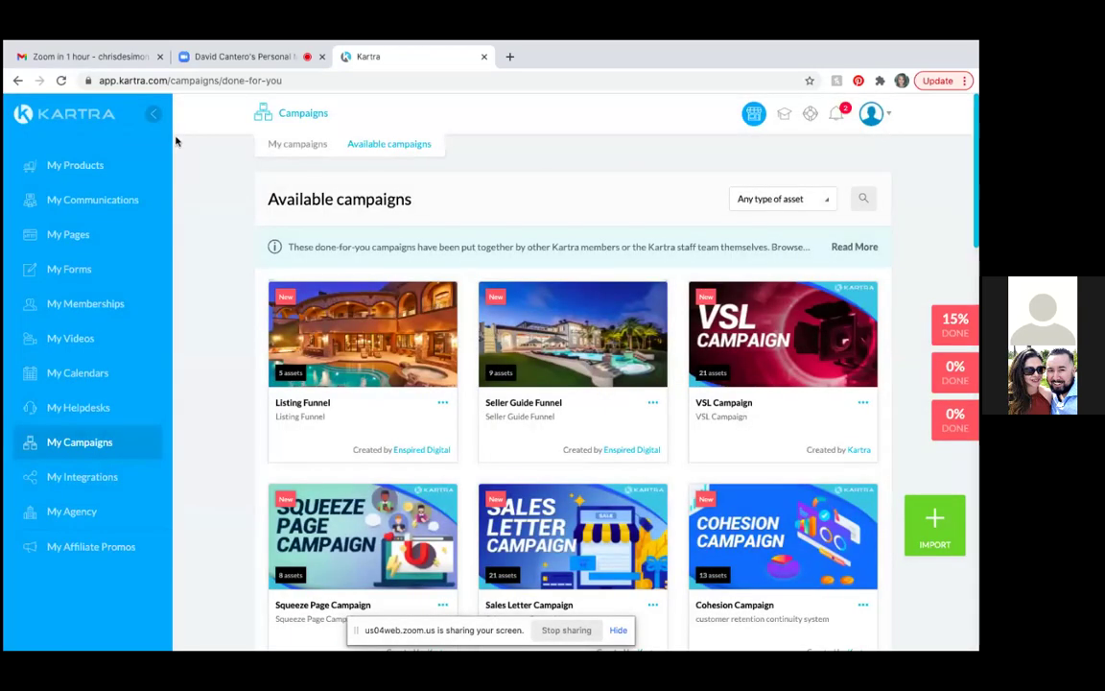
Remove the 1234 prefix from the name of the listing property's lead list and save the list.
{"action": "left_click", "coordinate": [124, 202]}
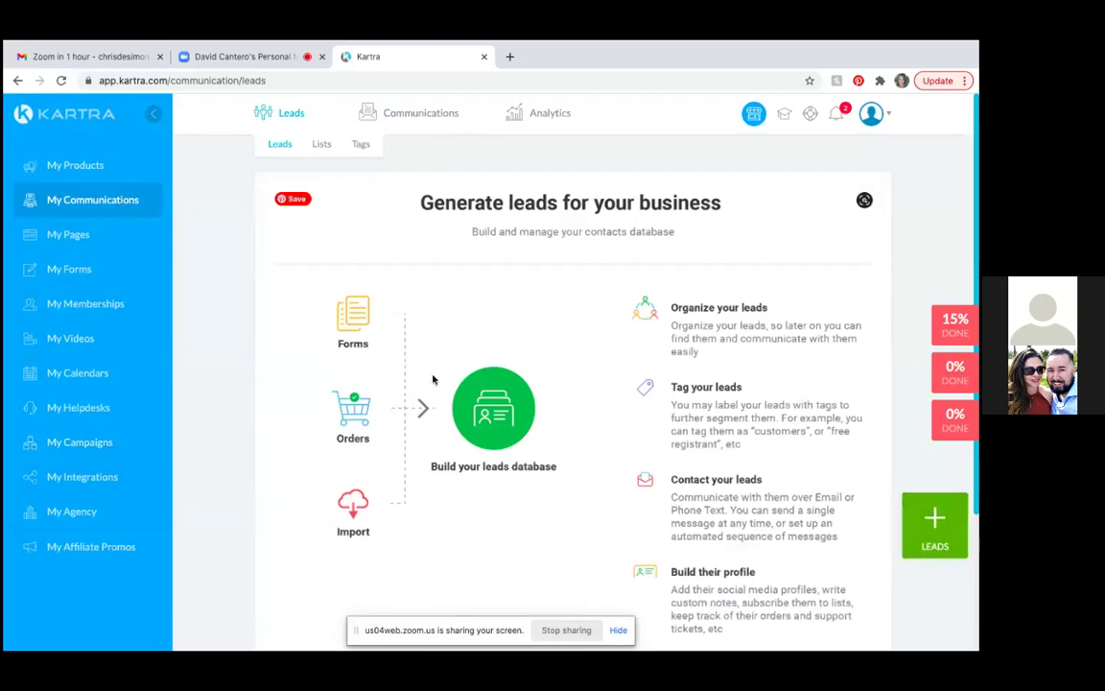
{"action": "left_click", "coordinate": [323, 147]}
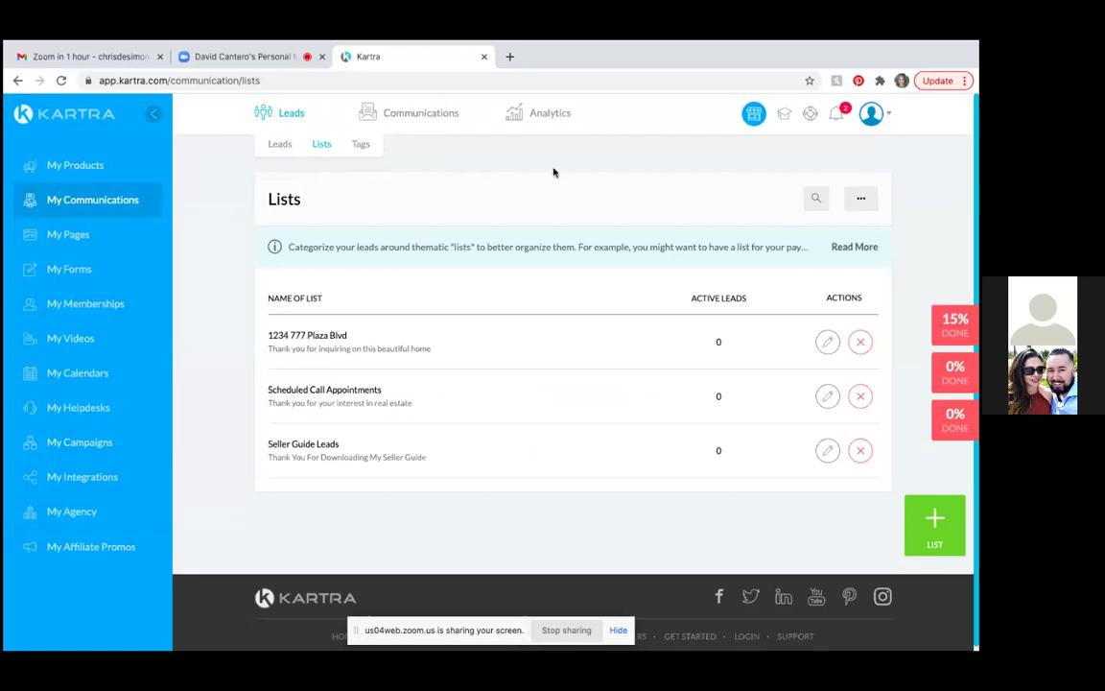
{"action": "left_click", "coordinate": [829, 342]}
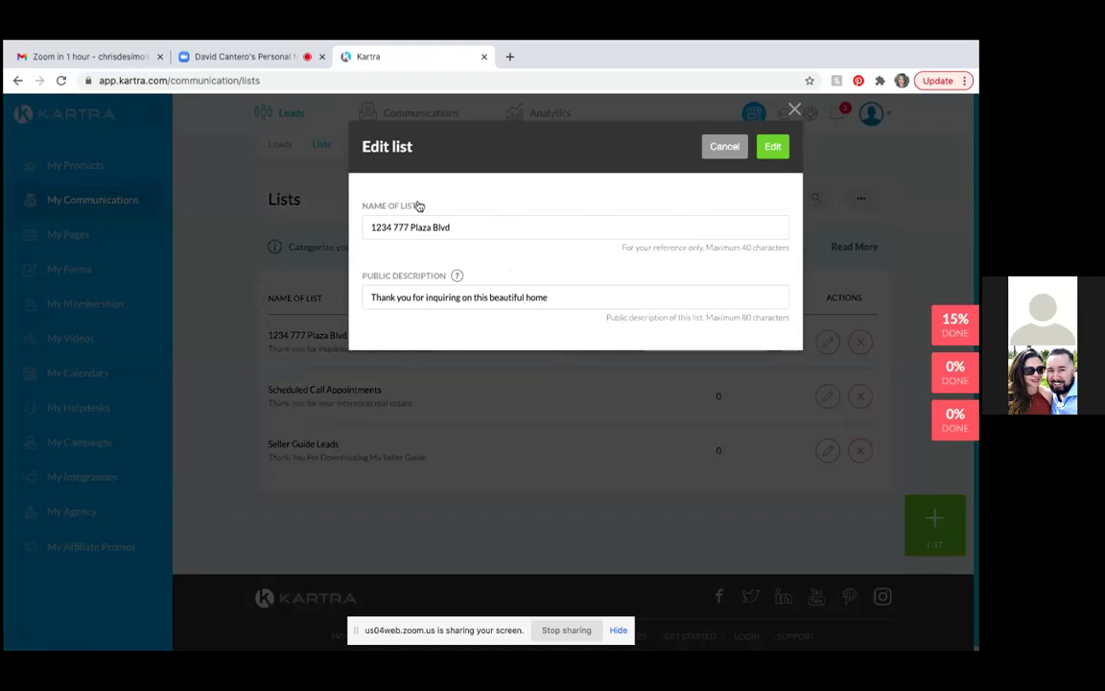
{"action": "left_click", "coordinate": [393, 226]}
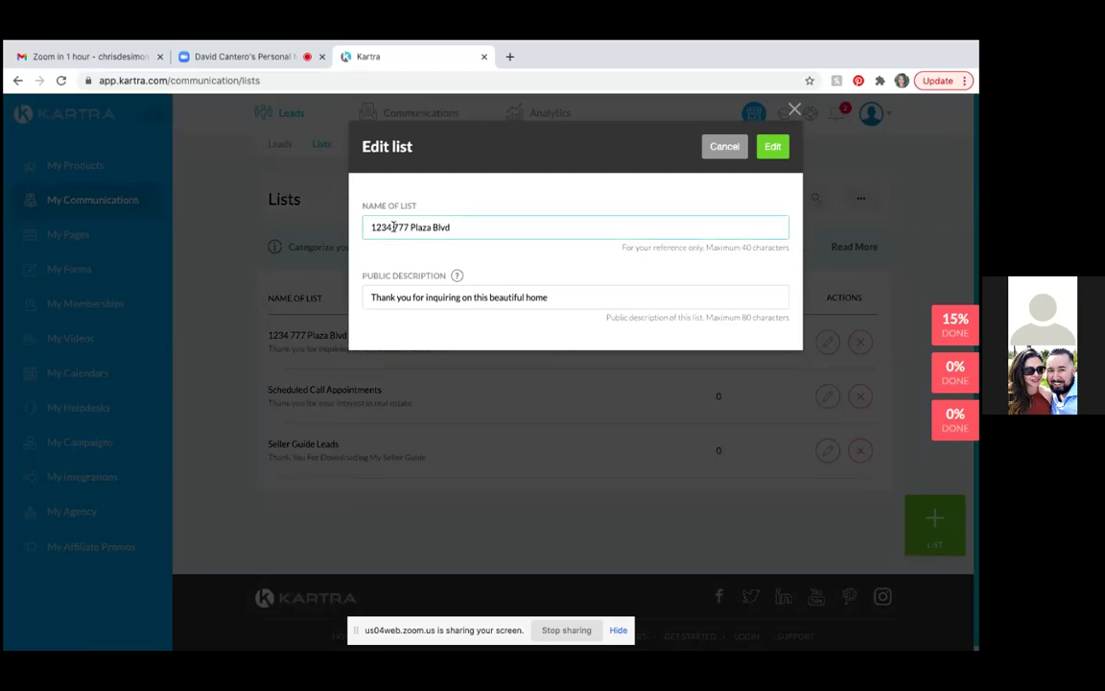
{"action": "key", "text": "BackSpace"}
{"action": "key", "text": "BackSpace"}
{"action": "key", "text": "BackSpace"}
{"action": "key", "text": "BackSpace"}
{"action": "key", "text": "BackSpace"}
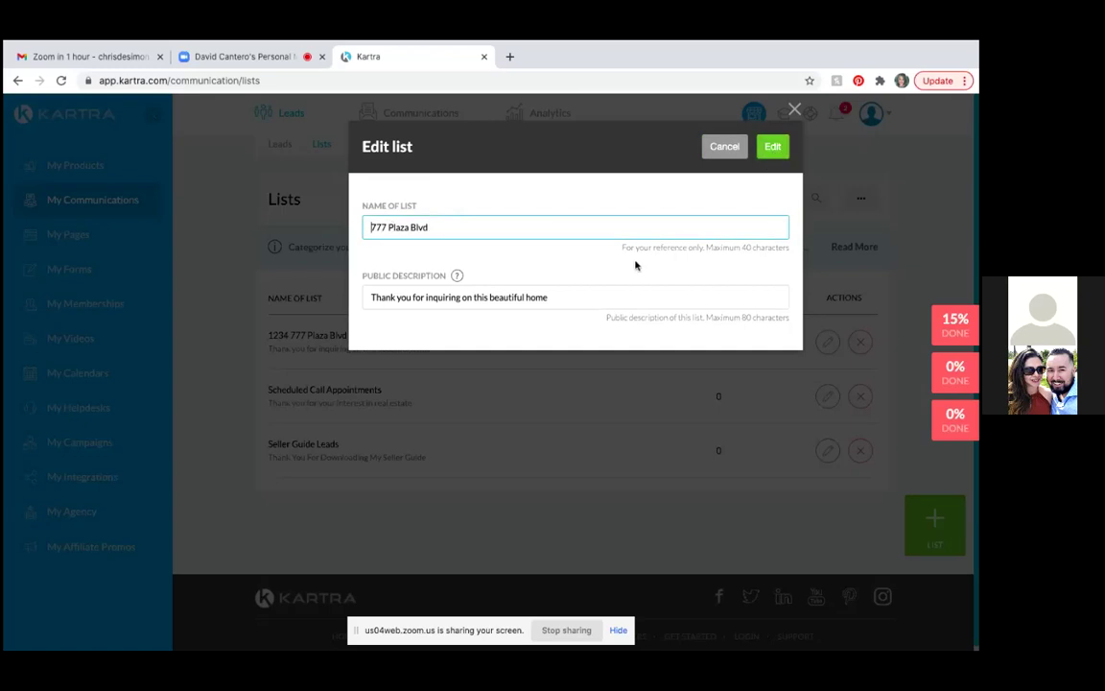
{"action": "left_click", "coordinate": [772, 146]}
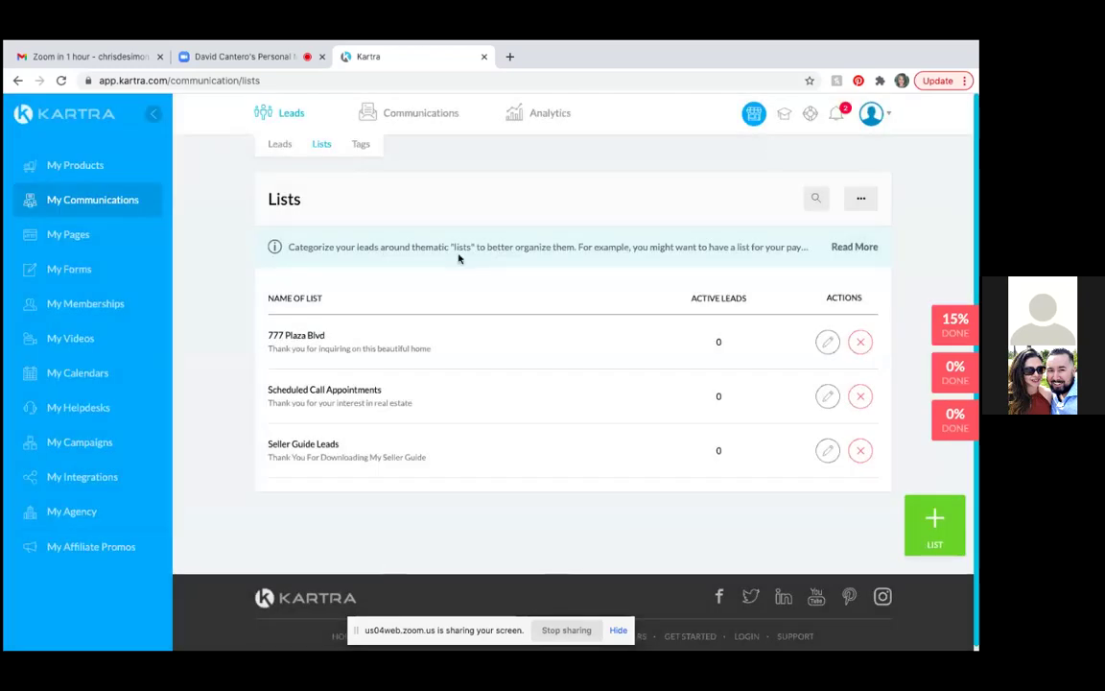
Check the email sequences and look over the pages that belong to the deployed funnels.
{"action": "mouse_move", "coordinate": [440, 114]}
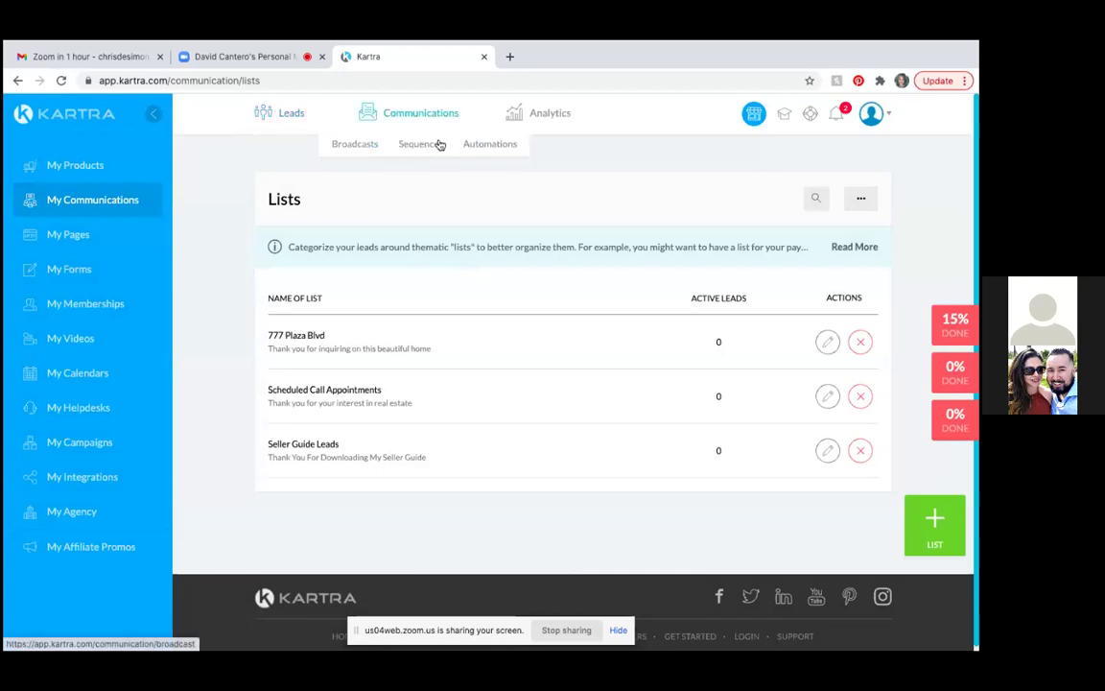
{"action": "left_click", "coordinate": [434, 147]}
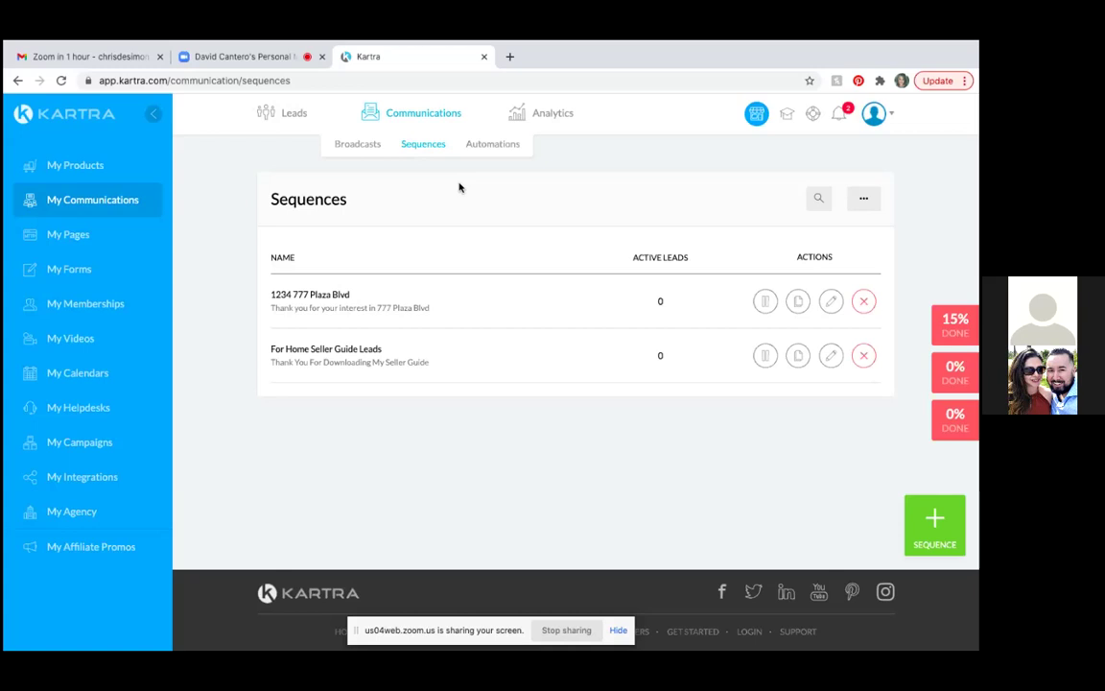
{"action": "left_click", "coordinate": [79, 240]}
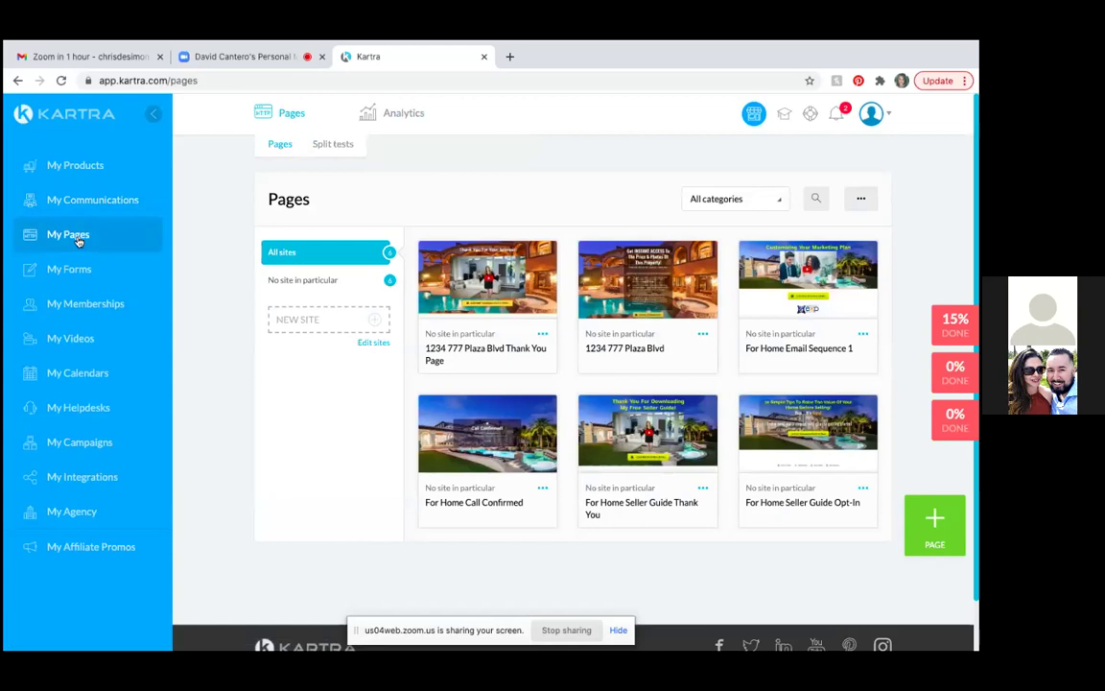
{"action": "mouse_move", "coordinate": [461, 305]}
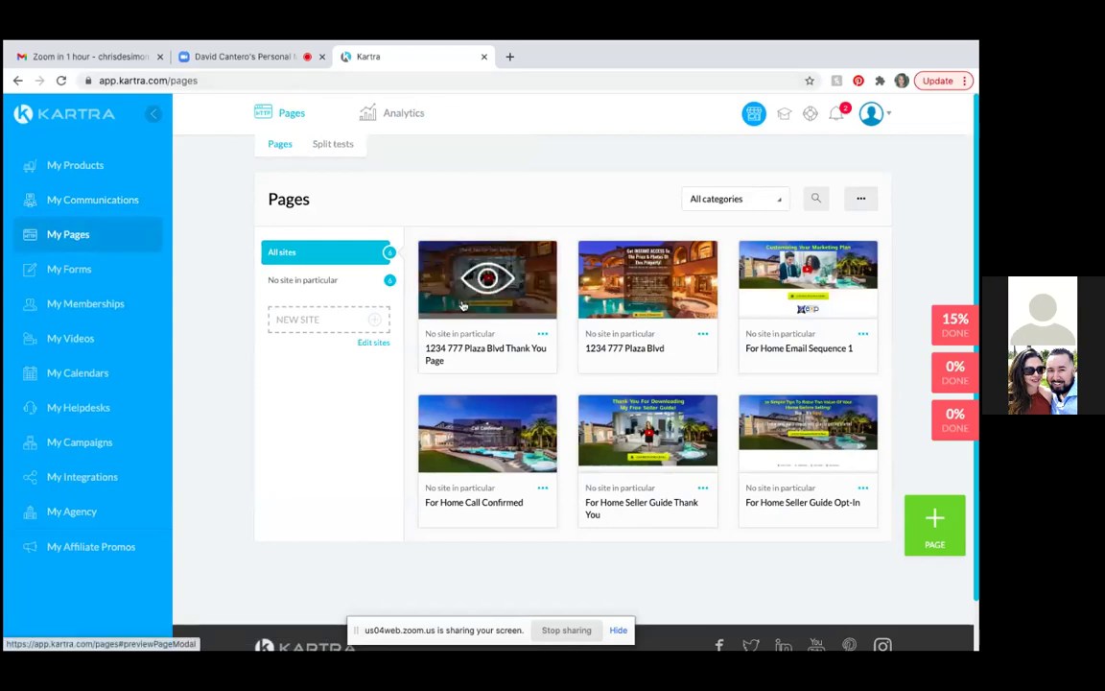
{"action": "mouse_move", "coordinate": [706, 512]}
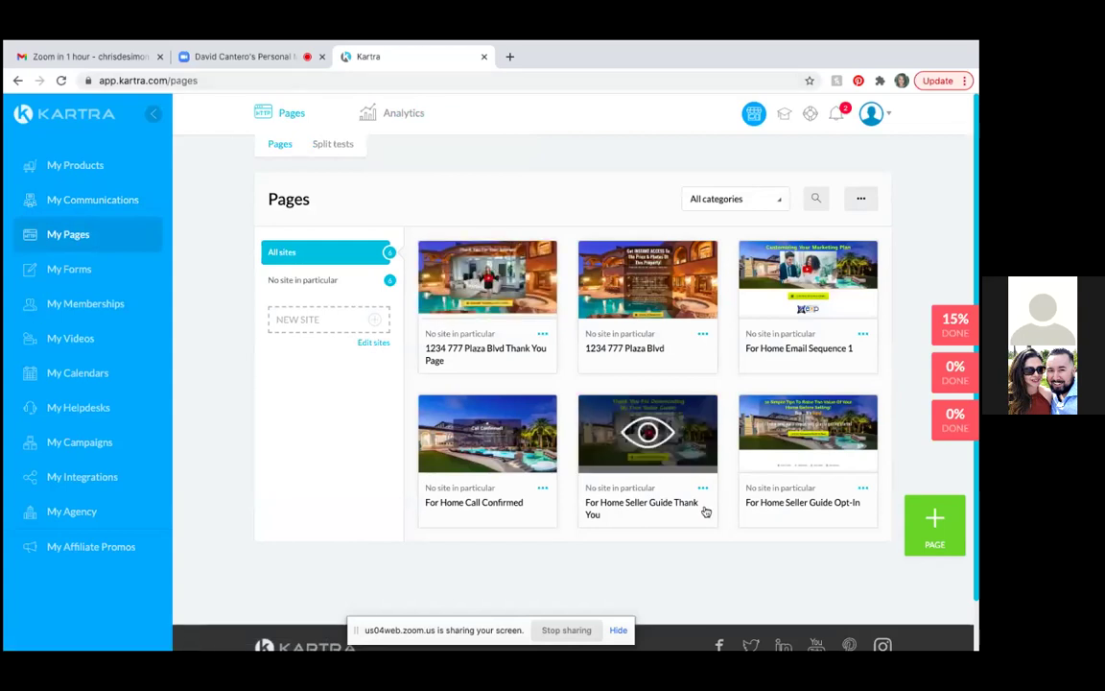
{"action": "mouse_move", "coordinate": [682, 307]}
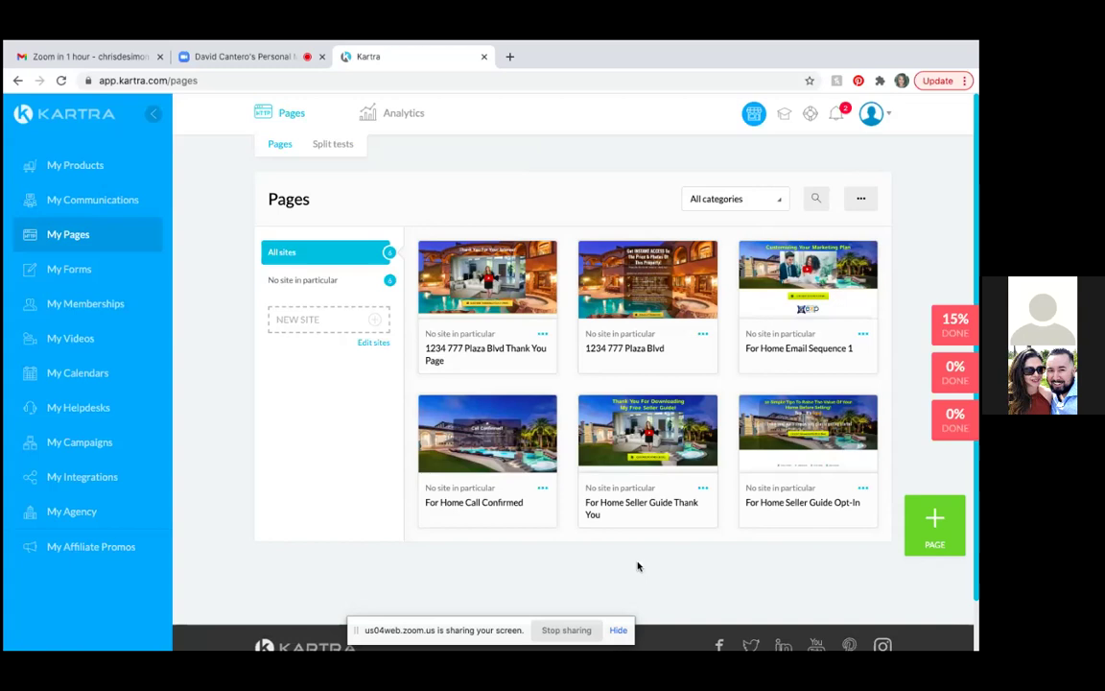
Clone the page For Home Email Sequence 1 under the name For Home Email Sequence 2.
{"action": "left_click", "coordinate": [864, 334]}
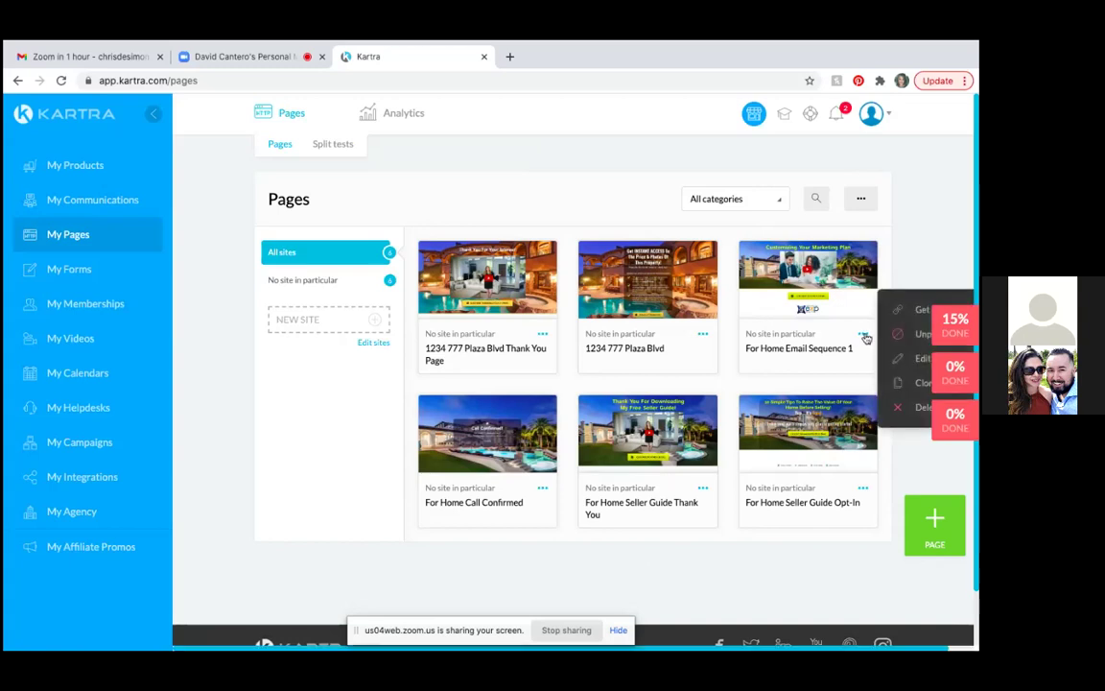
{"action": "left_click", "coordinate": [919, 384]}
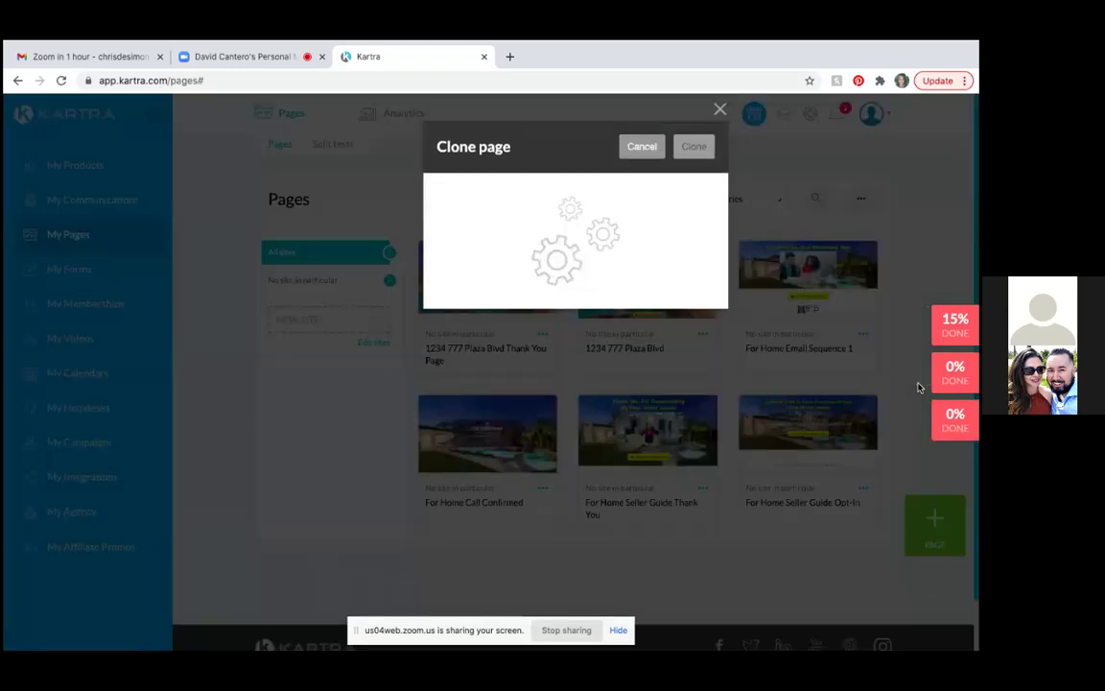
{"action": "left_click", "coordinate": [582, 227]}
{"action": "key", "text": "BackSpace"}
{"action": "key", "text": "BackSpace"}
{"action": "key", "text": "BackSpace"}
{"action": "key", "text": "BackSpace"}
{"action": "key", "text": "BackSpace"}
{"action": "key", "text": "BackSpace"}
{"action": "key", "text": "BackSpace"}
{"action": "key", "text": "BackSpace"}
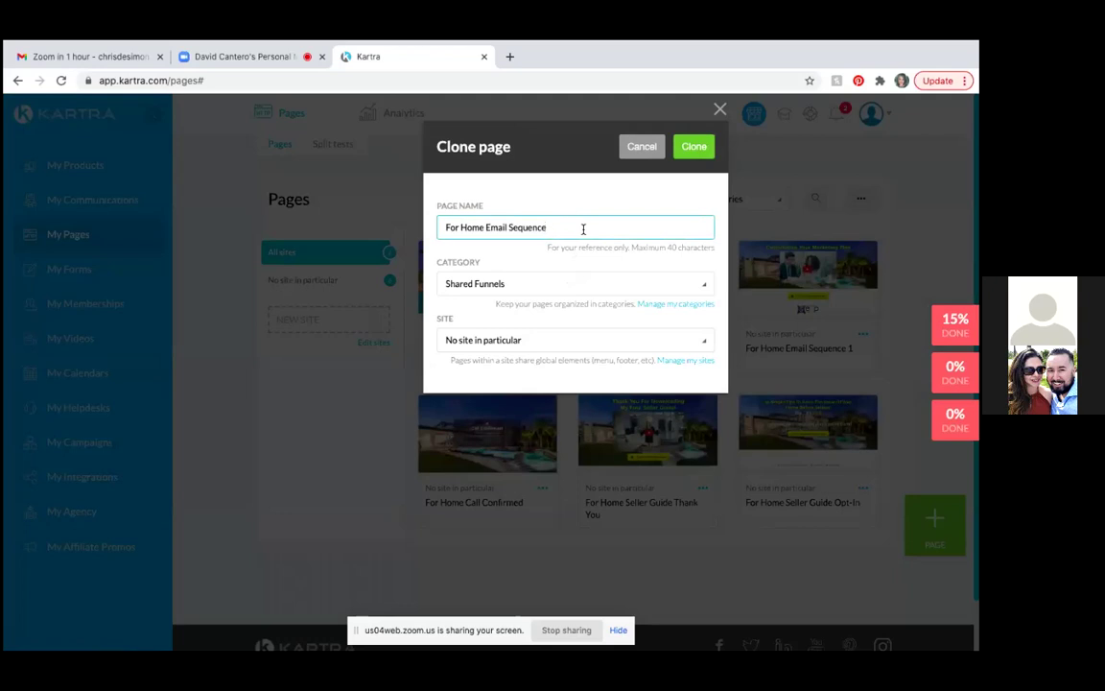
{"action": "type", "text": "2"}
{"action": "left_click", "coordinate": [695, 147]}
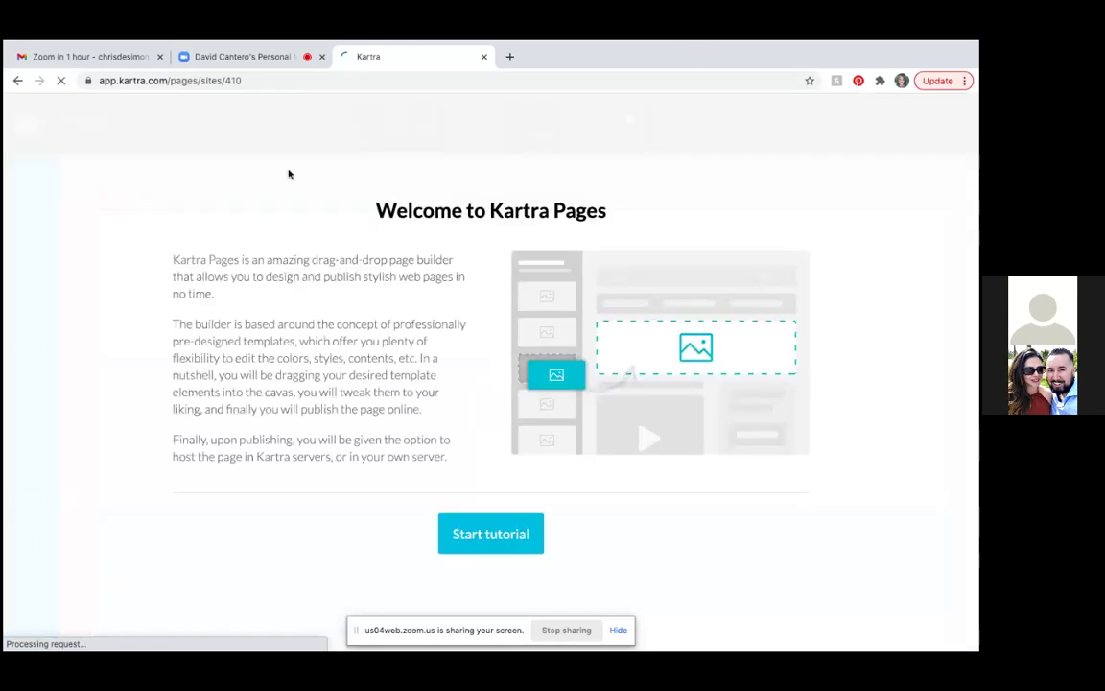
Go through the whole page builder tutorial, set it to not show again, and start editing the cloned page.
{"action": "left_click", "coordinate": [486, 539]}
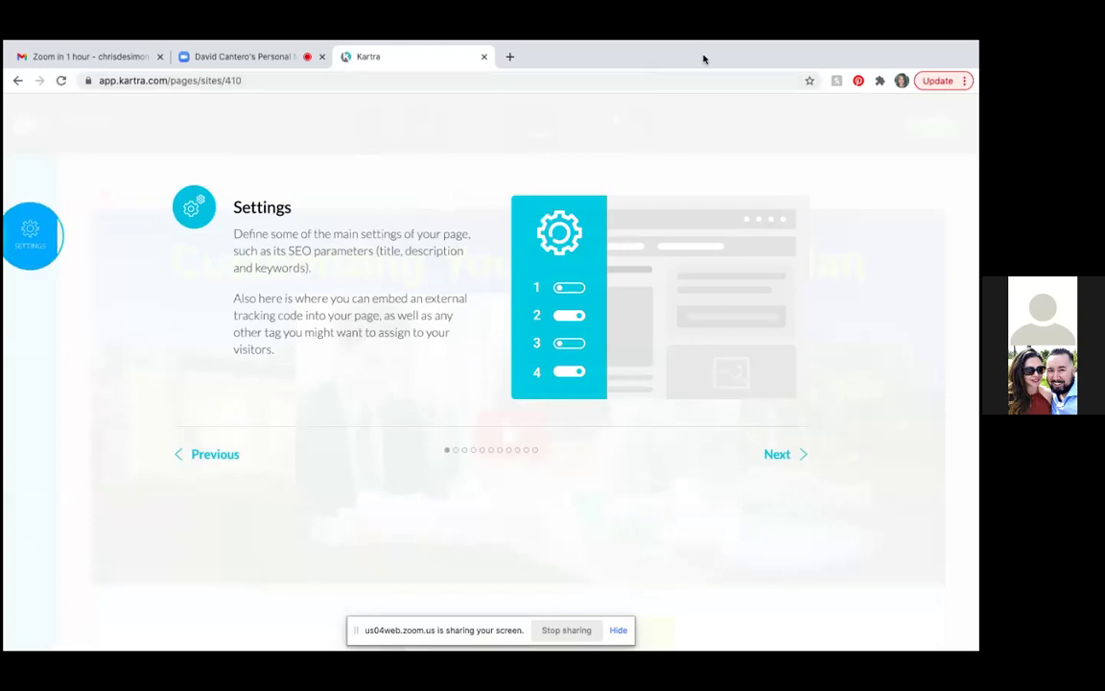
{"action": "left_click", "coordinate": [779, 455]}
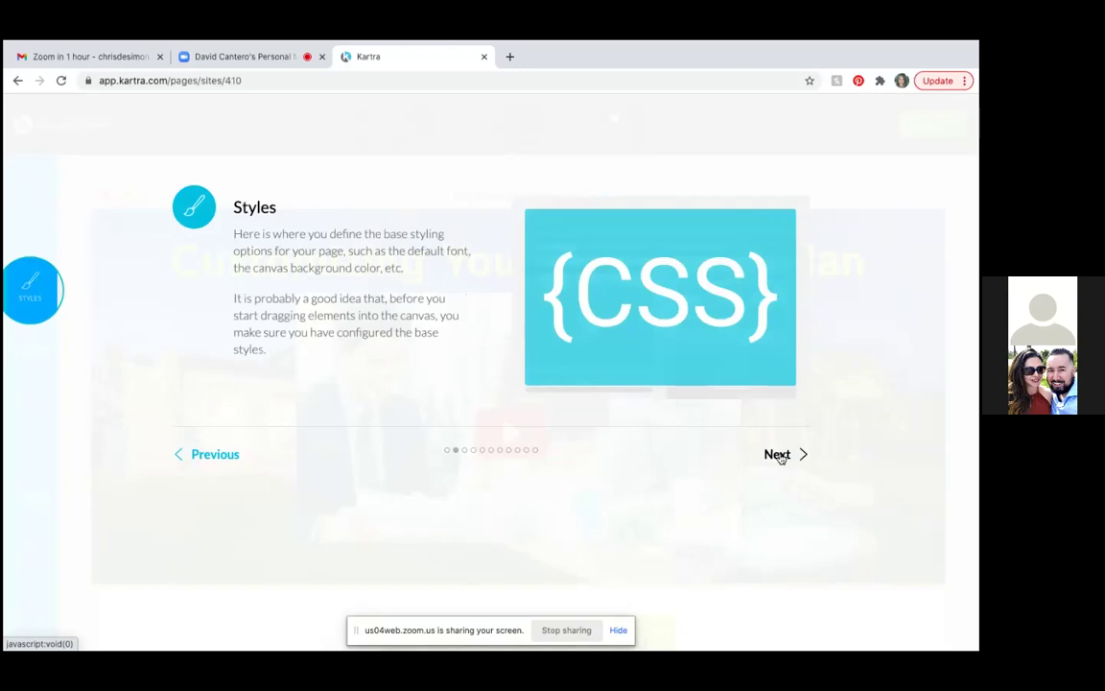
{"action": "left_click", "coordinate": [779, 455]}
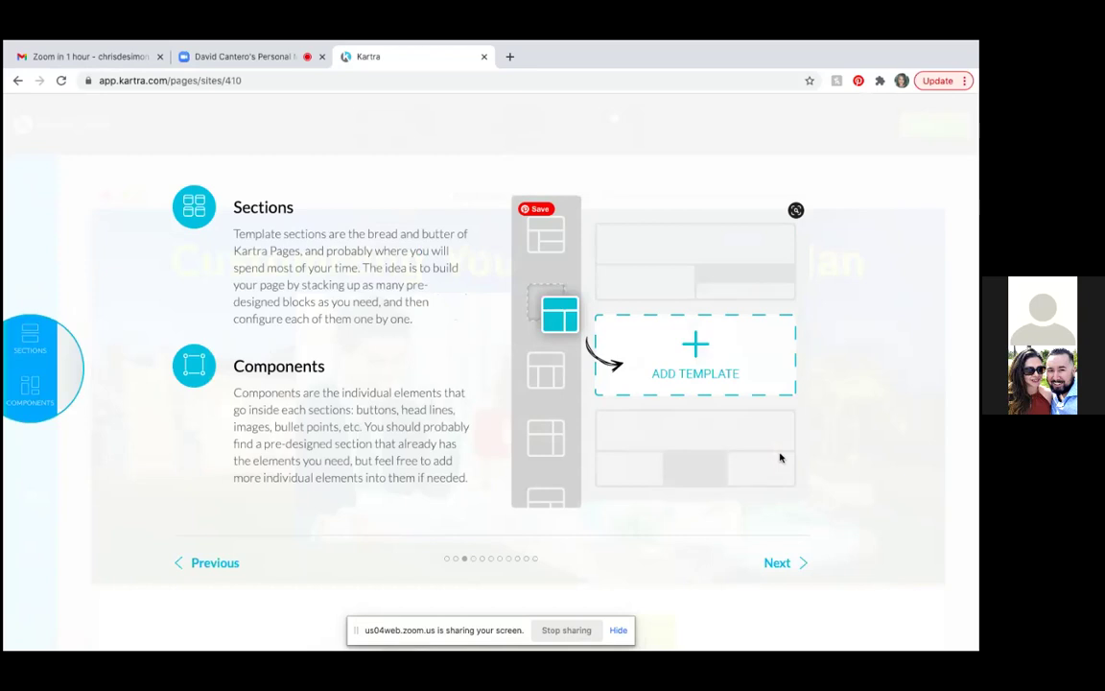
{"action": "left_click", "coordinate": [779, 564]}
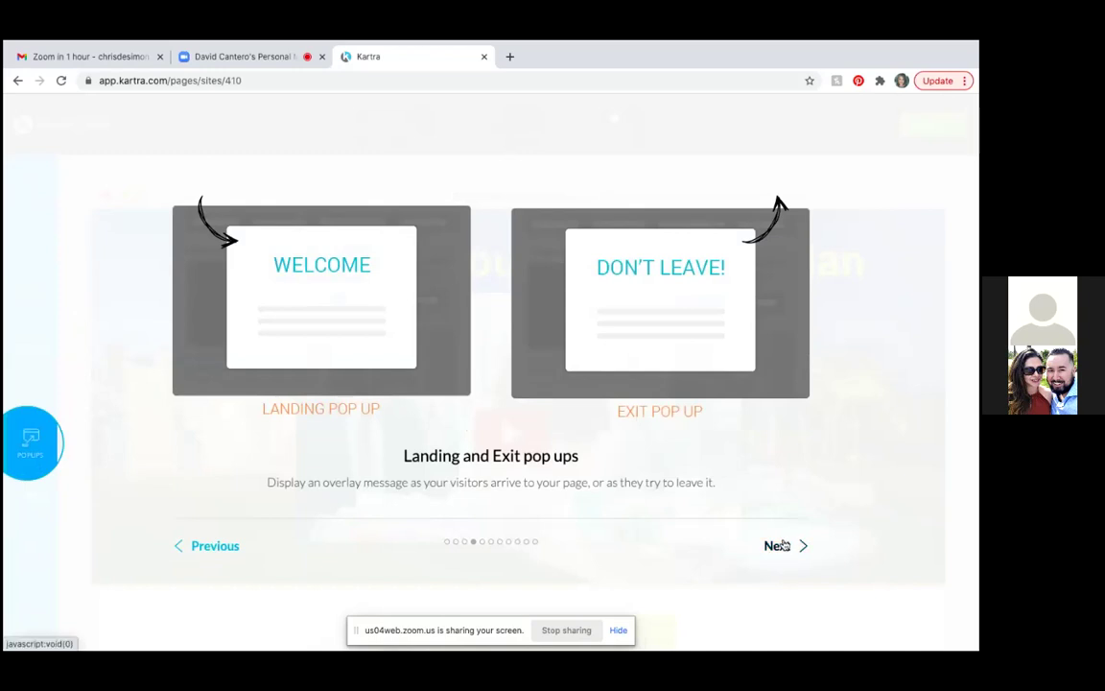
{"action": "left_click", "coordinate": [779, 544]}
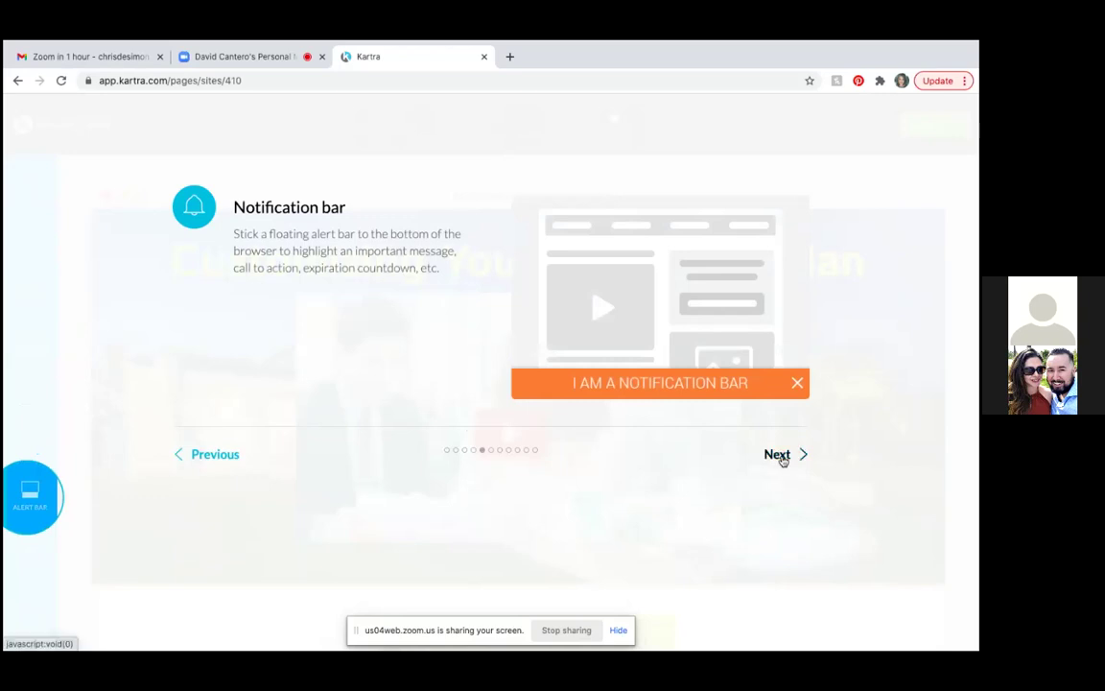
{"action": "left_click", "coordinate": [781, 457]}
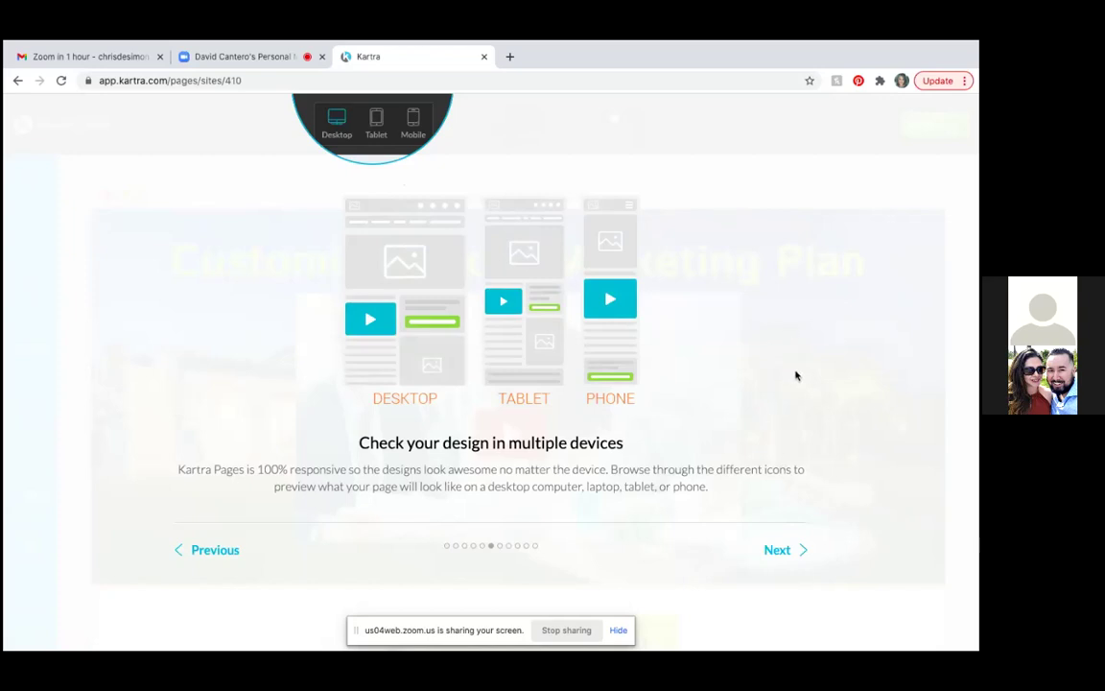
{"action": "left_click", "coordinate": [783, 553]}
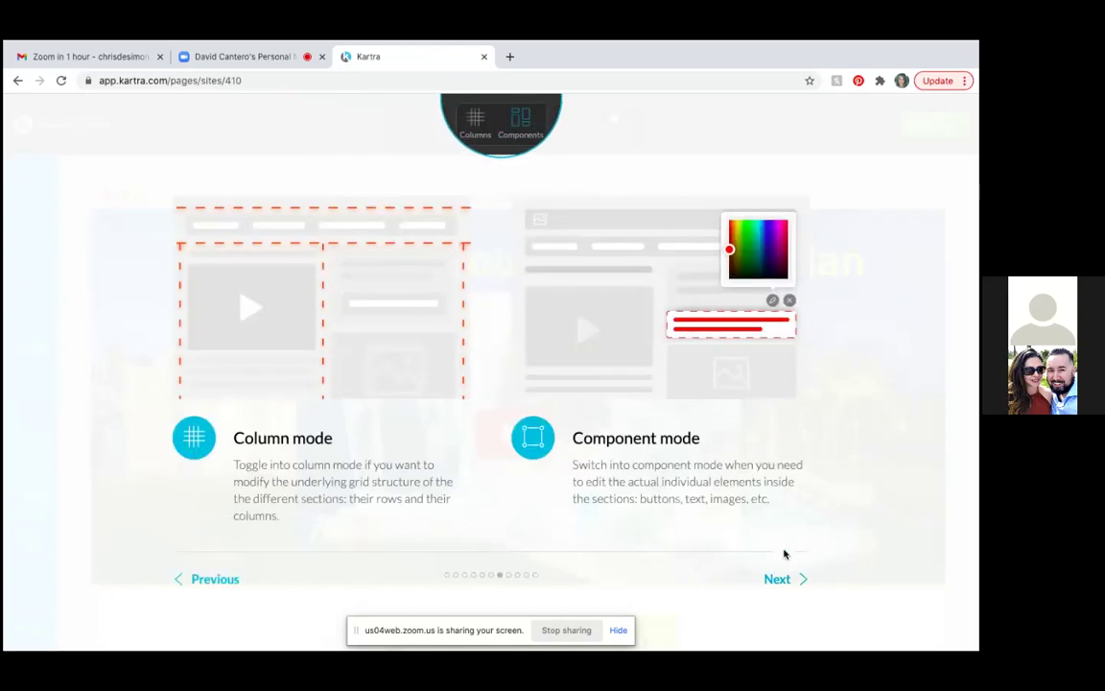
{"action": "left_click", "coordinate": [785, 584]}
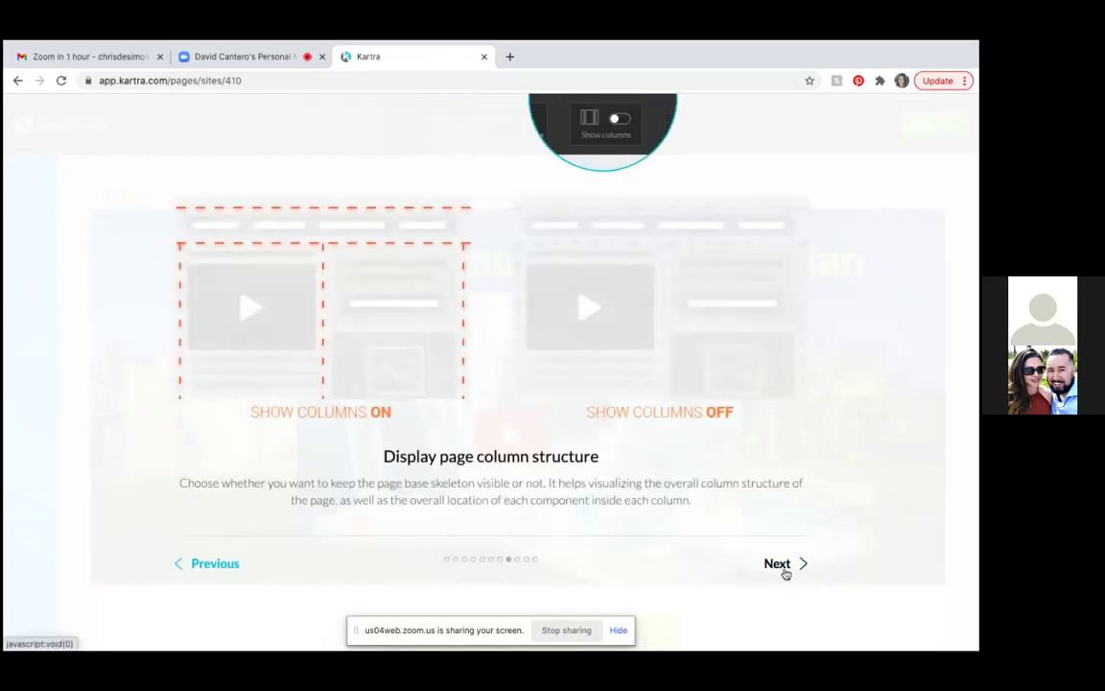
{"action": "left_click", "coordinate": [785, 572]}
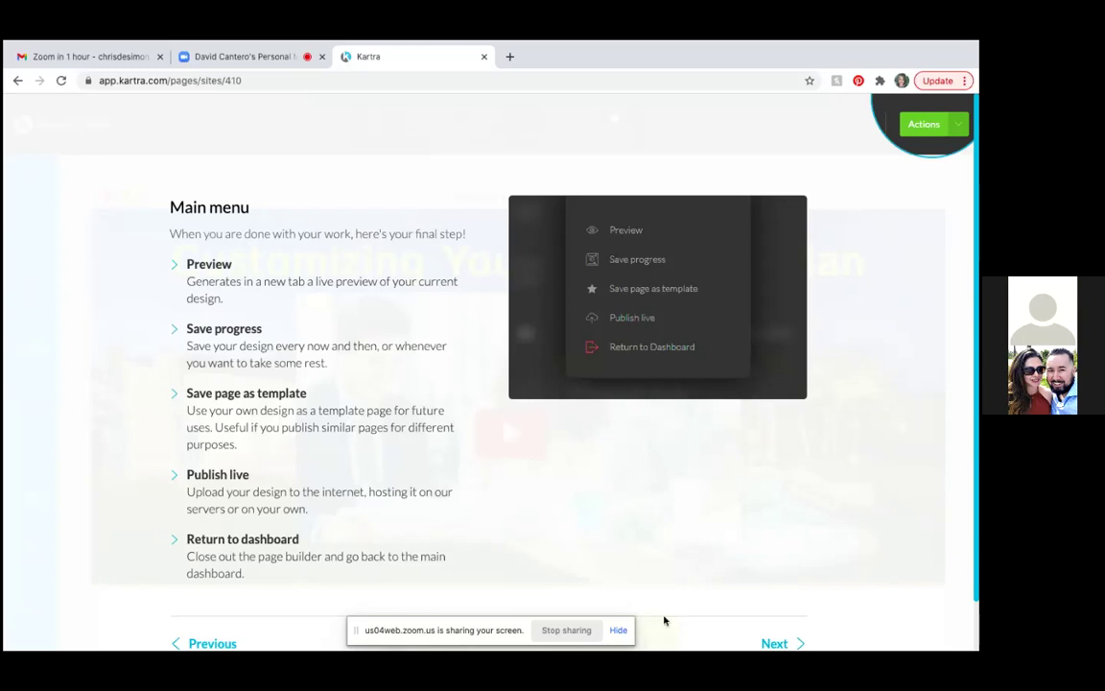
{"action": "left_click", "coordinate": [775, 644]}
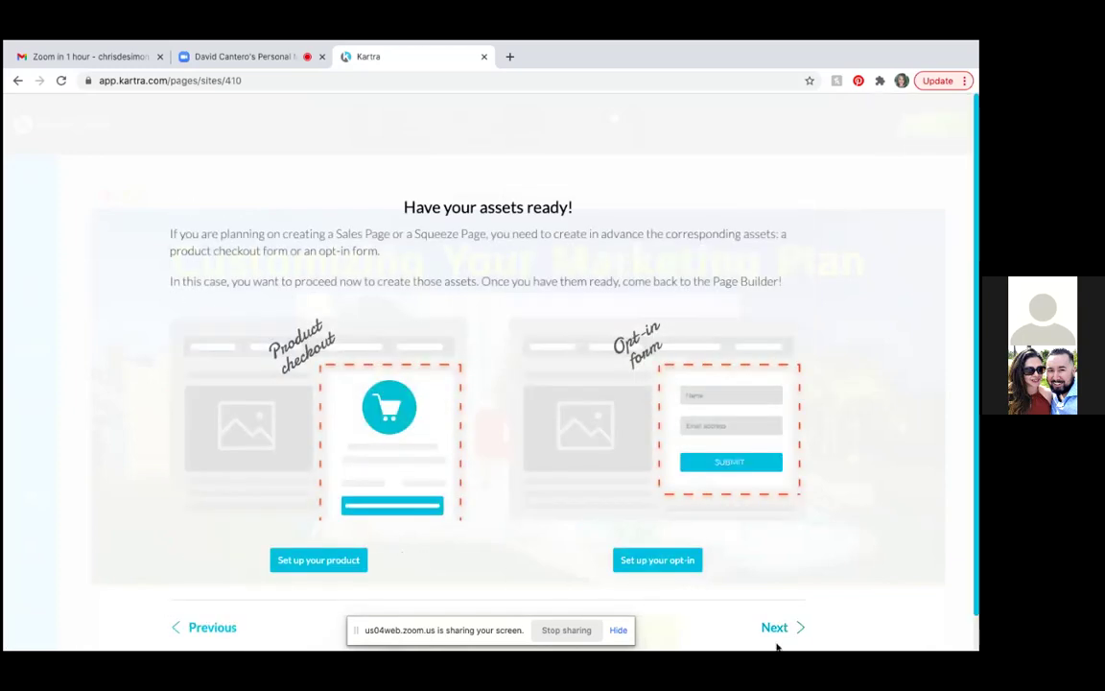
{"action": "left_click", "coordinate": [774, 630]}
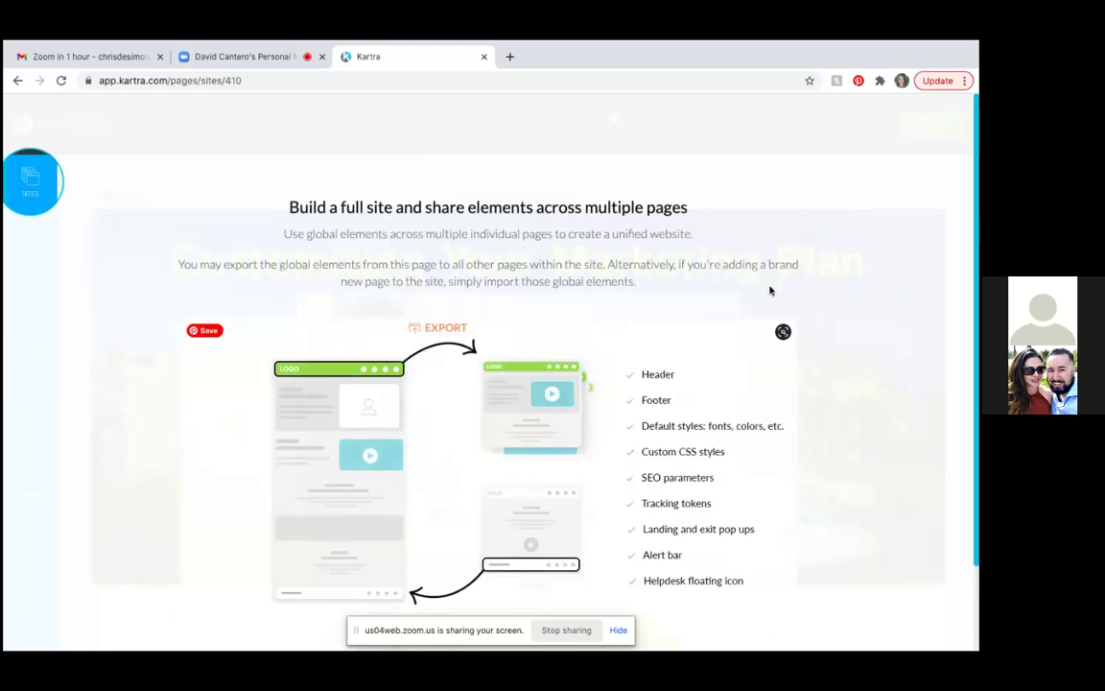
{"action": "scroll", "coordinate": [770, 290], "scroll_direction": "down", "scroll_amount": 2}
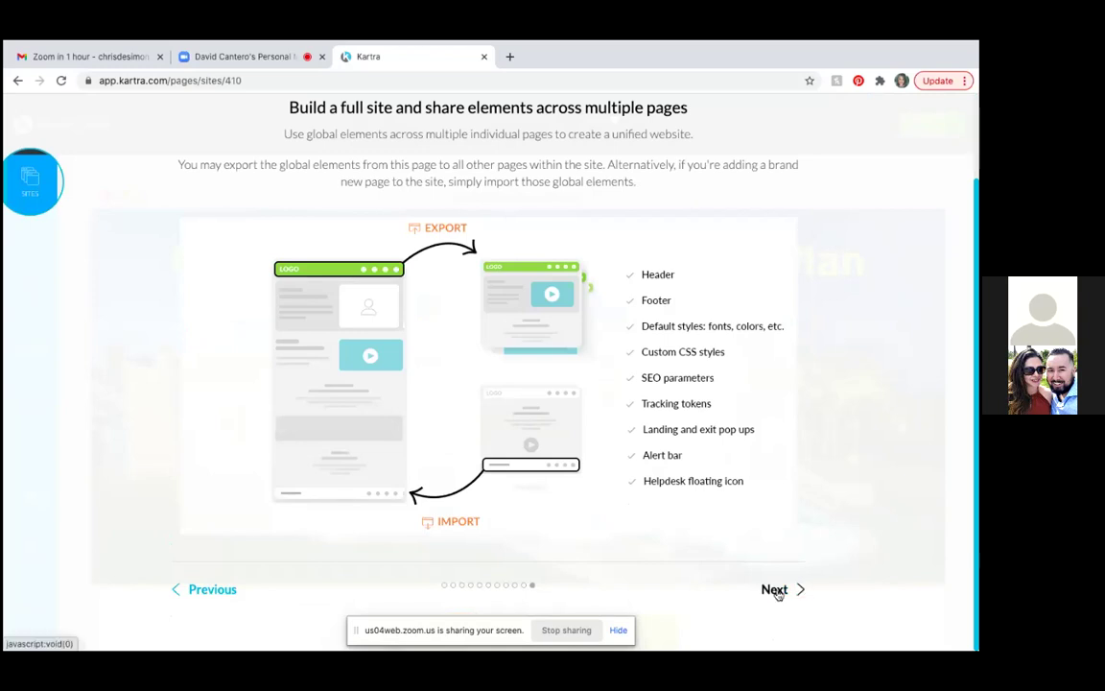
{"action": "left_click", "coordinate": [777, 592]}
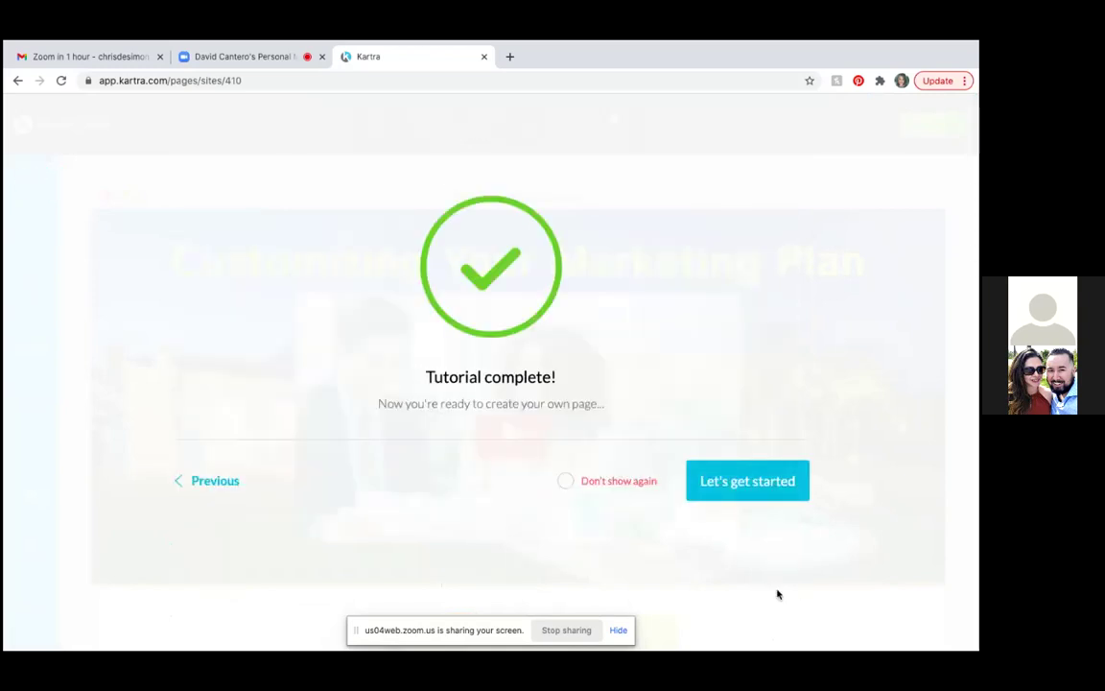
{"action": "left_click", "coordinate": [566, 483]}
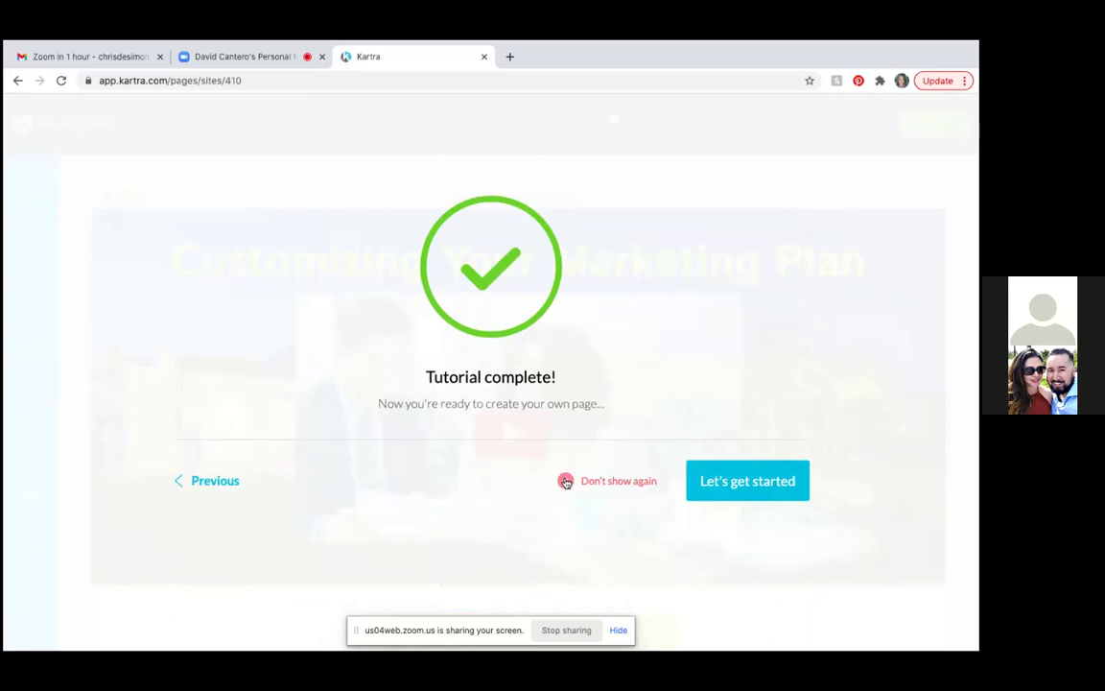
{"action": "left_click", "coordinate": [723, 480]}
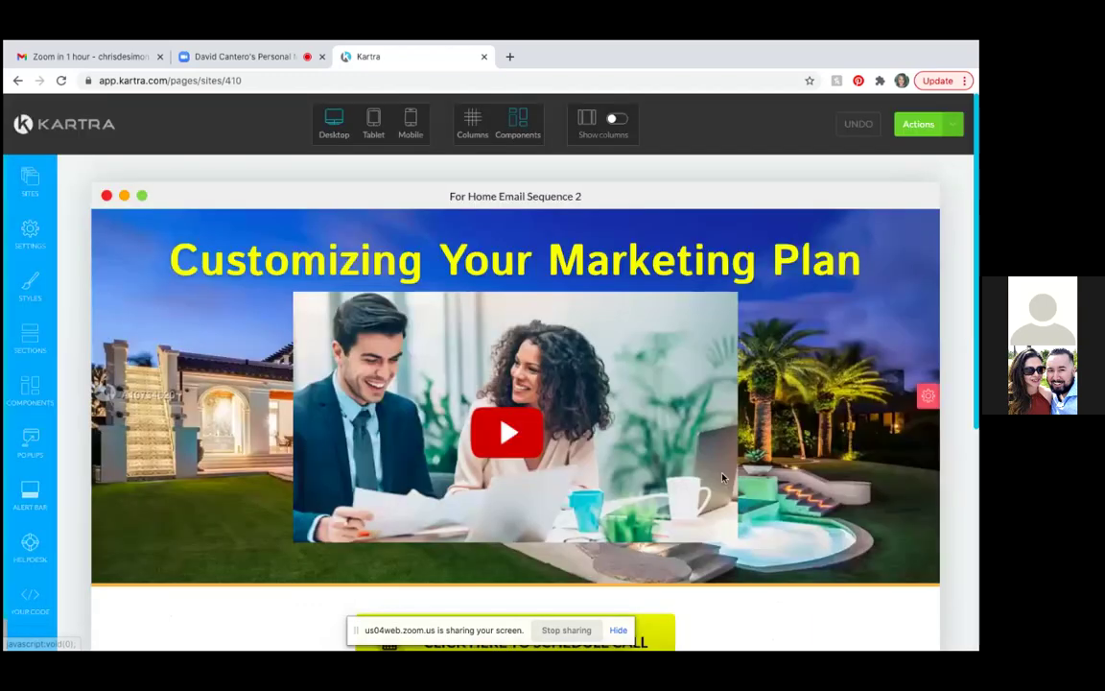
Look over the cloned page's first section and open the Customizing Your Marketing Plan headline for text editing.
{"action": "scroll", "coordinate": [540, 544], "scroll_direction": "down", "scroll_amount": 2}
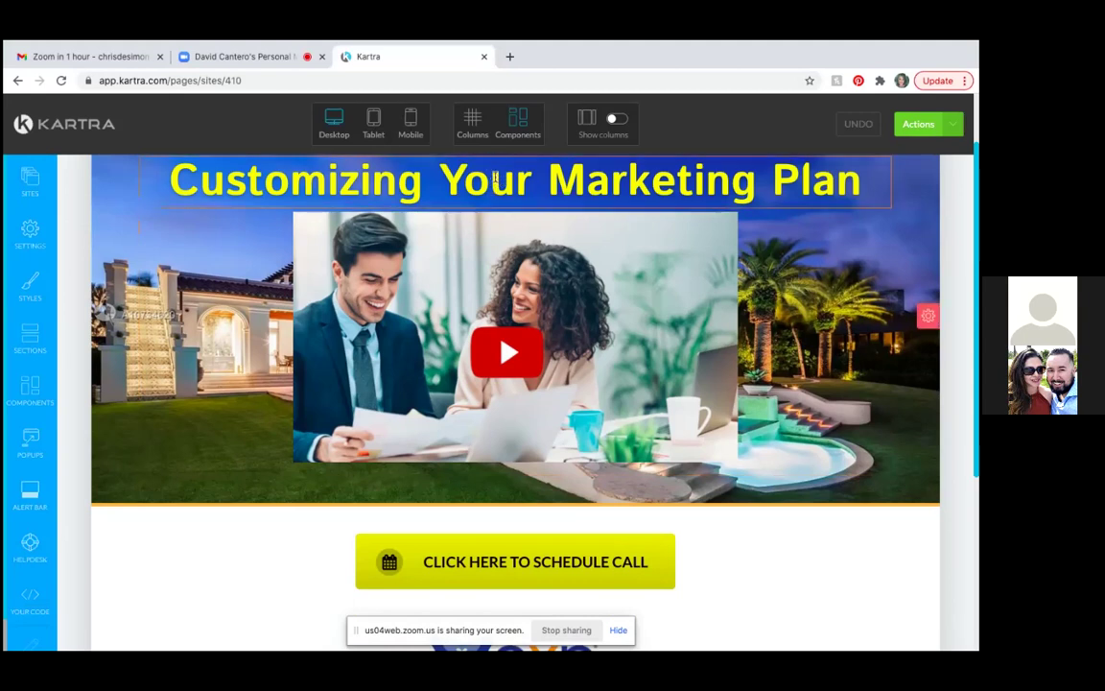
{"action": "scroll", "coordinate": [500, 161], "scroll_direction": "down", "scroll_amount": 1}
{"action": "scroll", "coordinate": [491, 178], "scroll_direction": "up", "scroll_amount": 2}
{"action": "scroll", "coordinate": [487, 184], "scroll_direction": "up", "scroll_amount": 3}
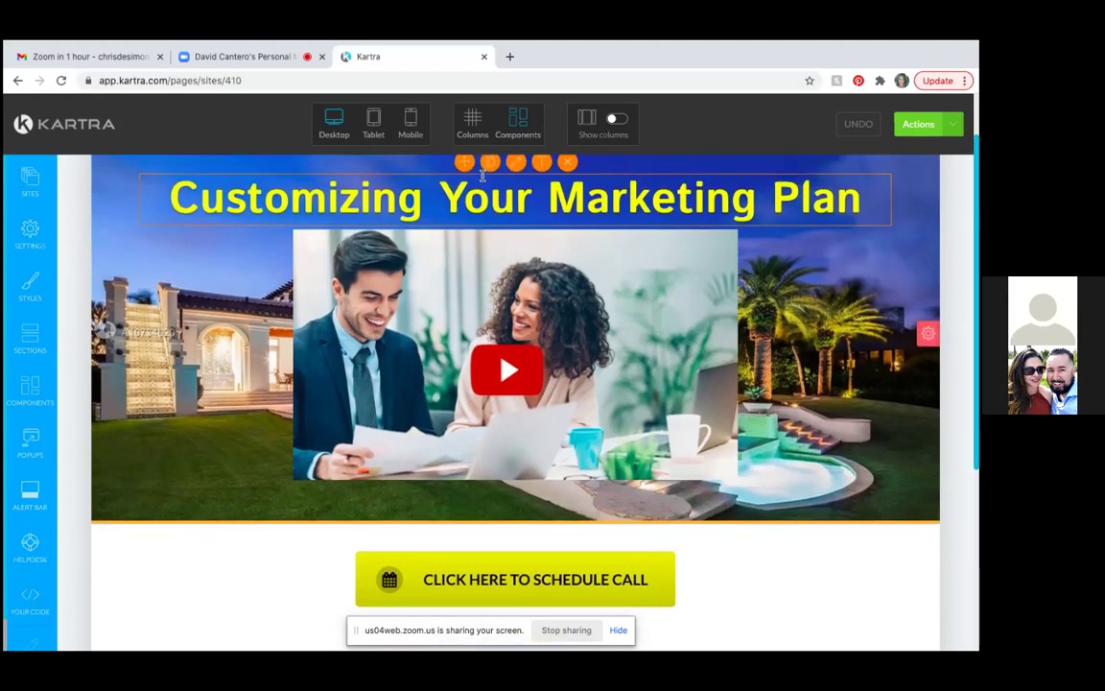
{"action": "scroll", "coordinate": [465, 221], "scroll_direction": "down", "scroll_amount": 1}
{"action": "mouse_move", "coordinate": [461, 222]}
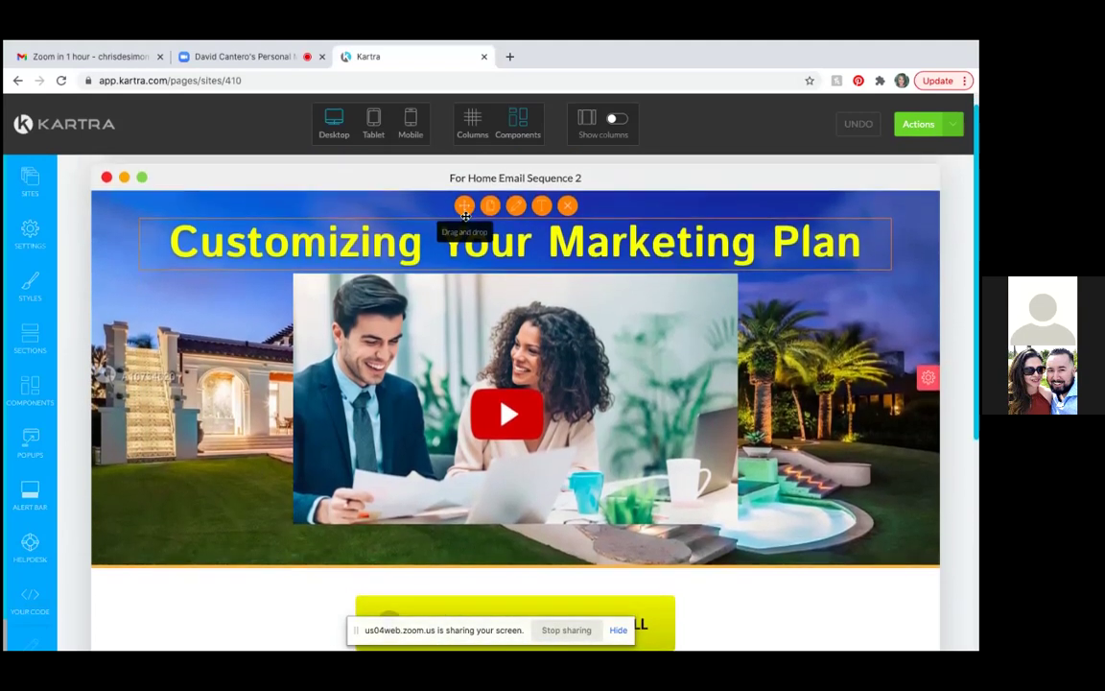
{"action": "left_click", "coordinate": [541, 209]}
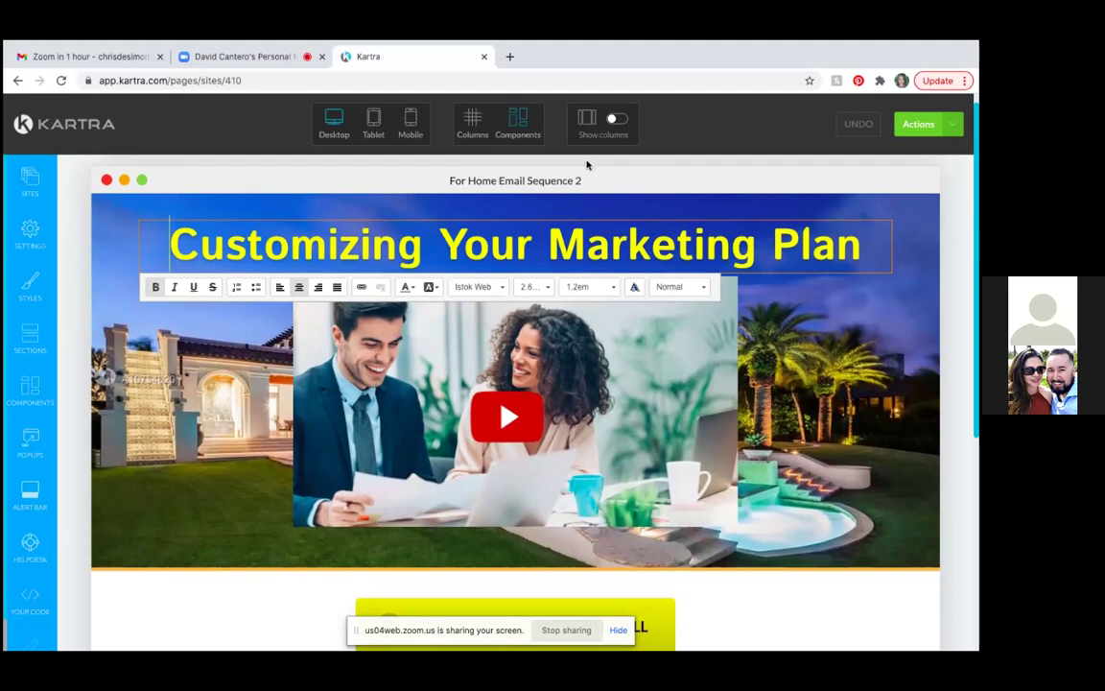
{"action": "left_click", "coordinate": [474, 421]}
Remove the YouTube icon from the social media icons near the end of the page.
{"action": "scroll", "coordinate": [576, 403], "scroll_direction": "down", "scroll_amount": 5}
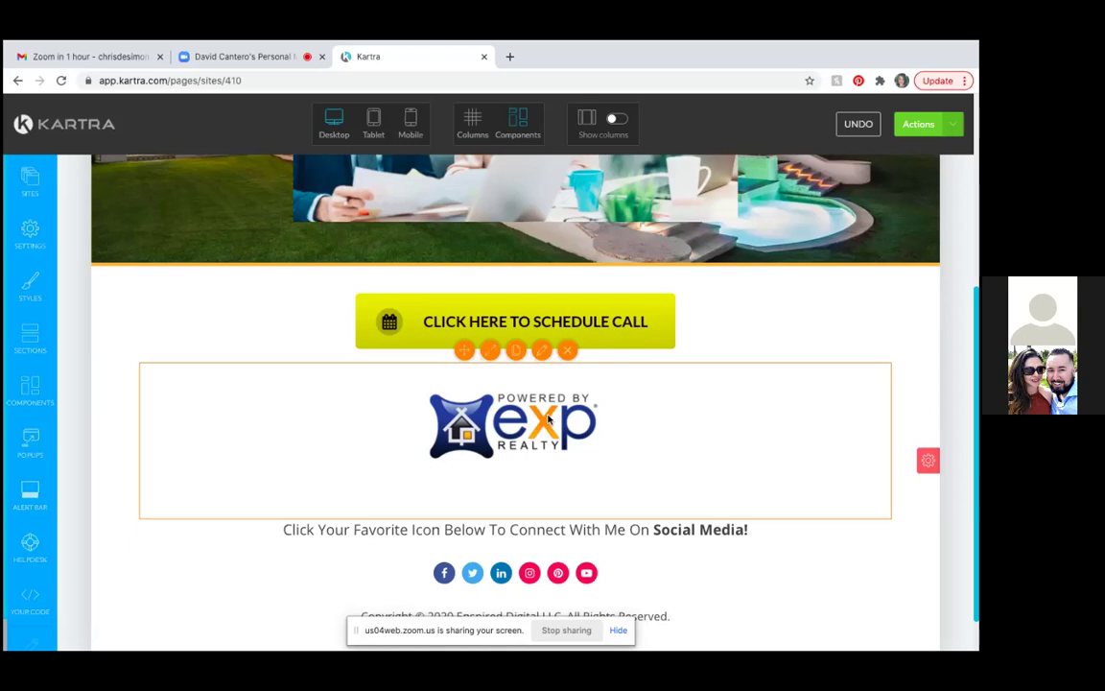
{"action": "scroll", "coordinate": [549, 418], "scroll_direction": "down", "scroll_amount": 1}
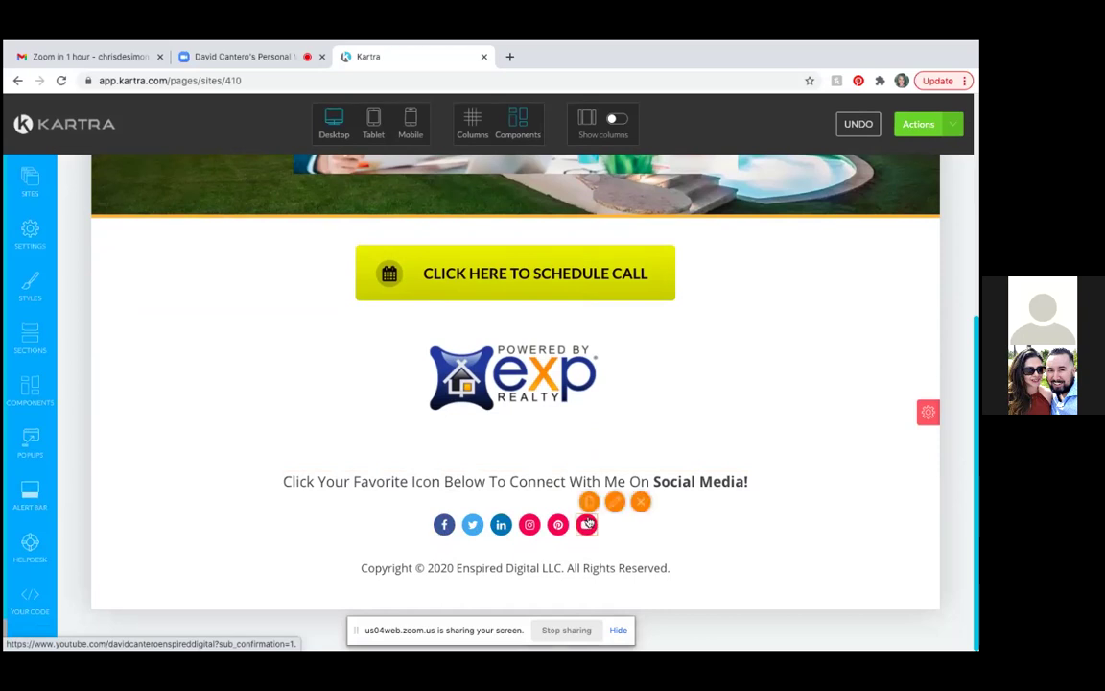
{"action": "left_click", "coordinate": [641, 502]}
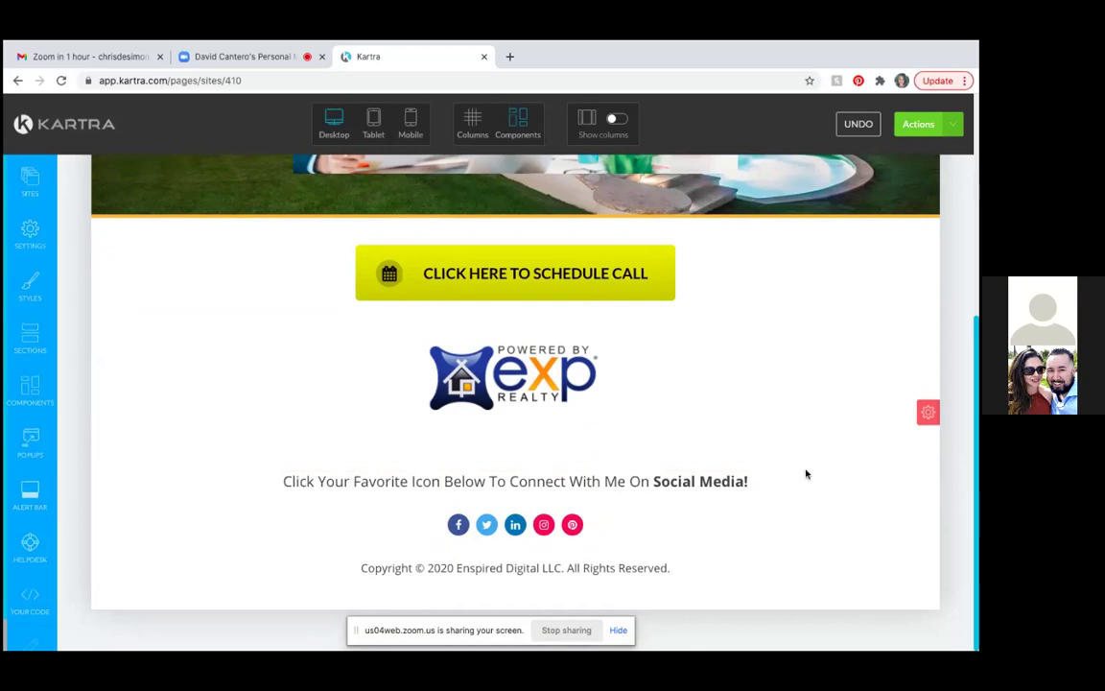
Open the background image selection for section 1 and search the royalty-free images for Austin texas.
{"action": "scroll", "coordinate": [807, 474], "scroll_direction": "up", "scroll_amount": 5}
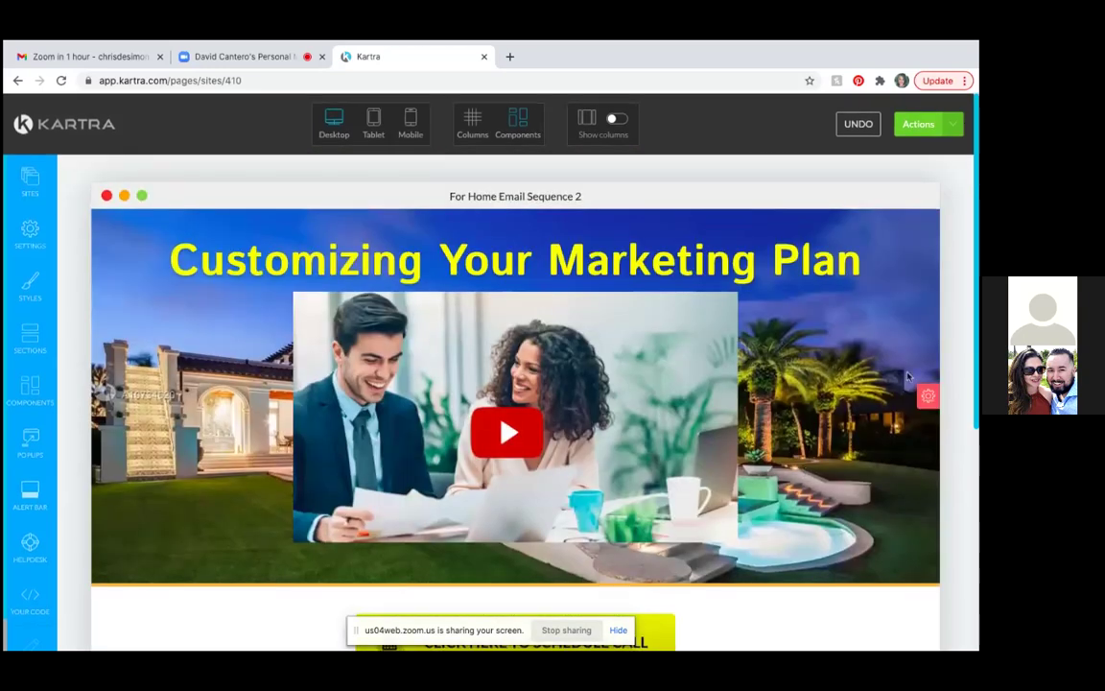
{"action": "mouse_move", "coordinate": [927, 395]}
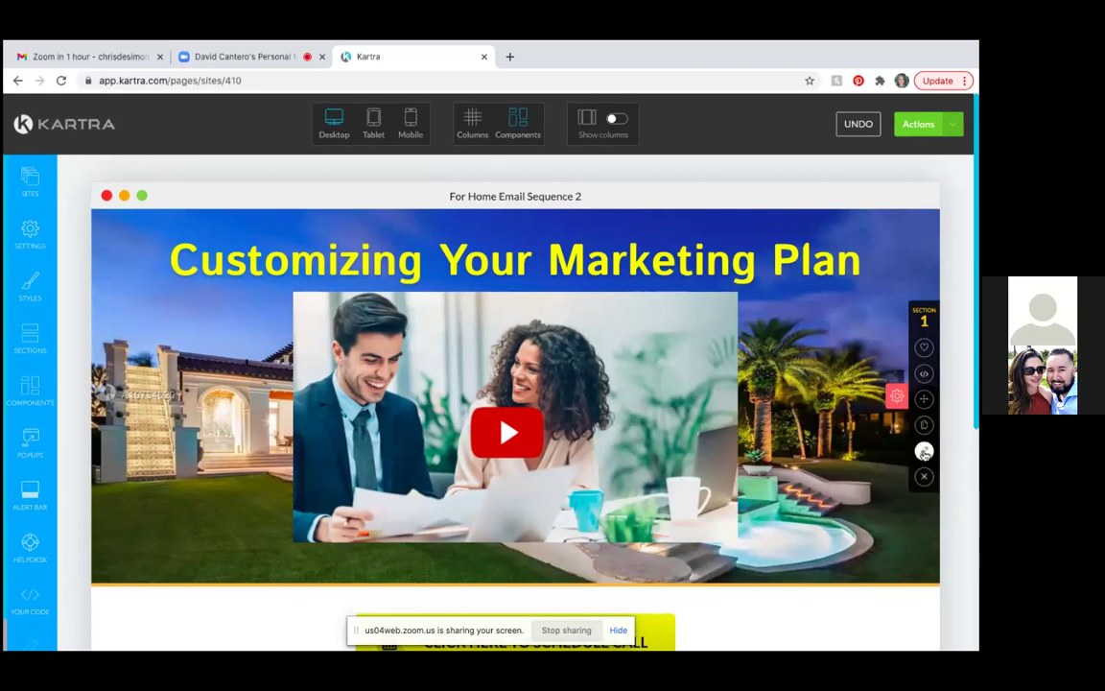
{"action": "left_click", "coordinate": [924, 452]}
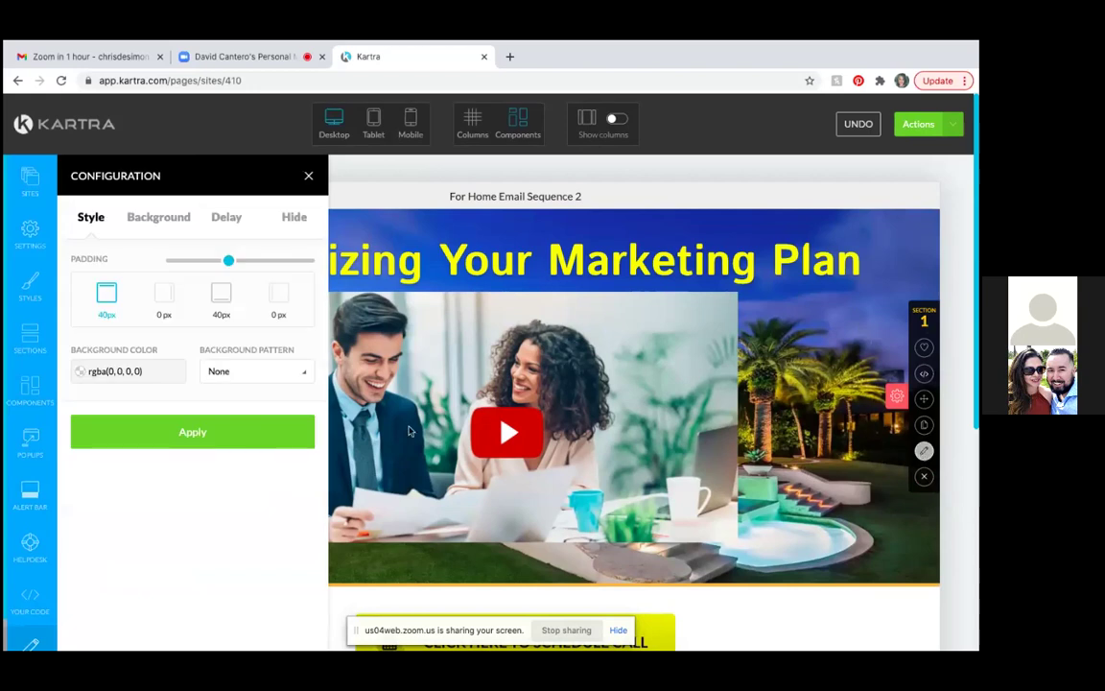
{"action": "left_click", "coordinate": [161, 219]}
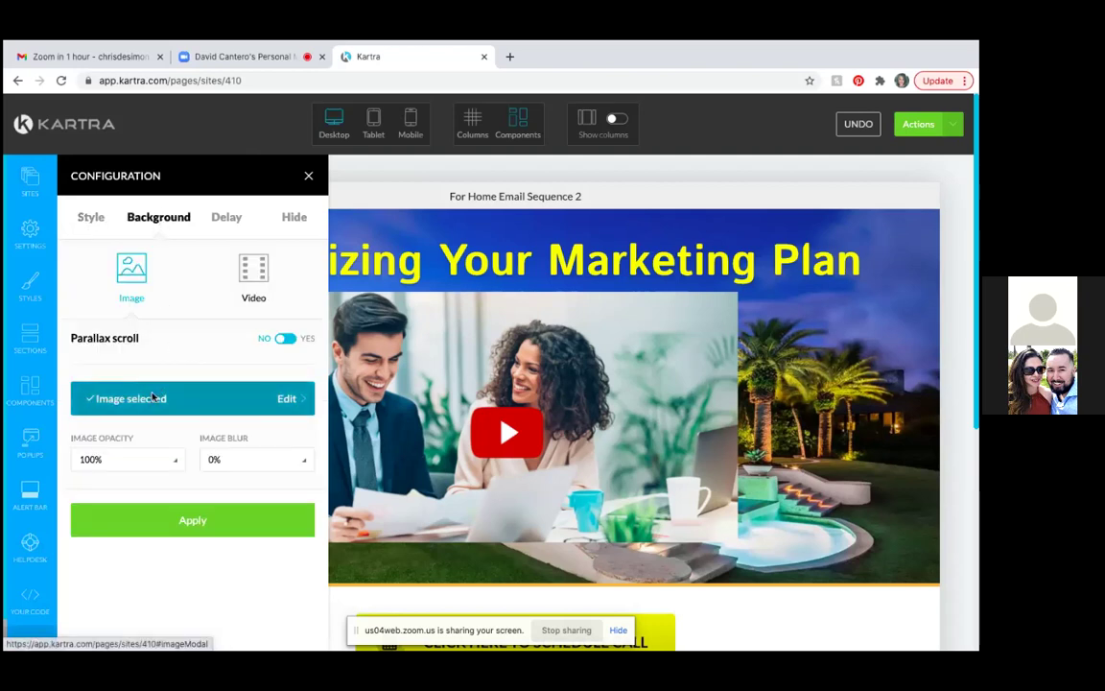
{"action": "left_click", "coordinate": [152, 396]}
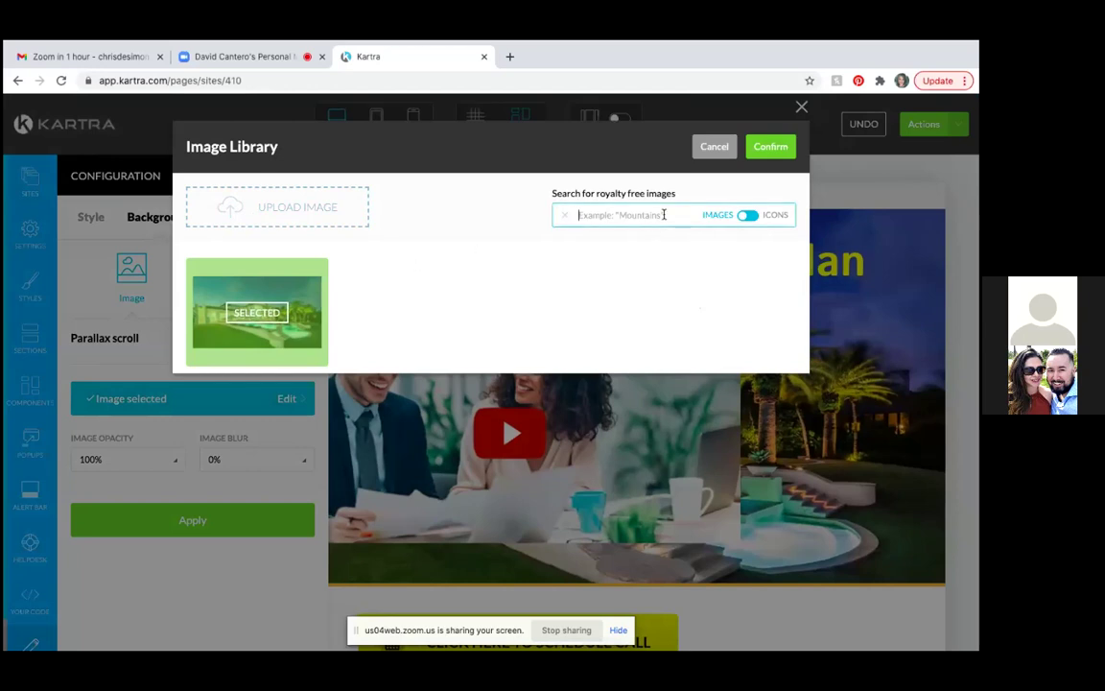
{"action": "type", "text": "Austin tex"}
{"action": "key", "text": "Return"}
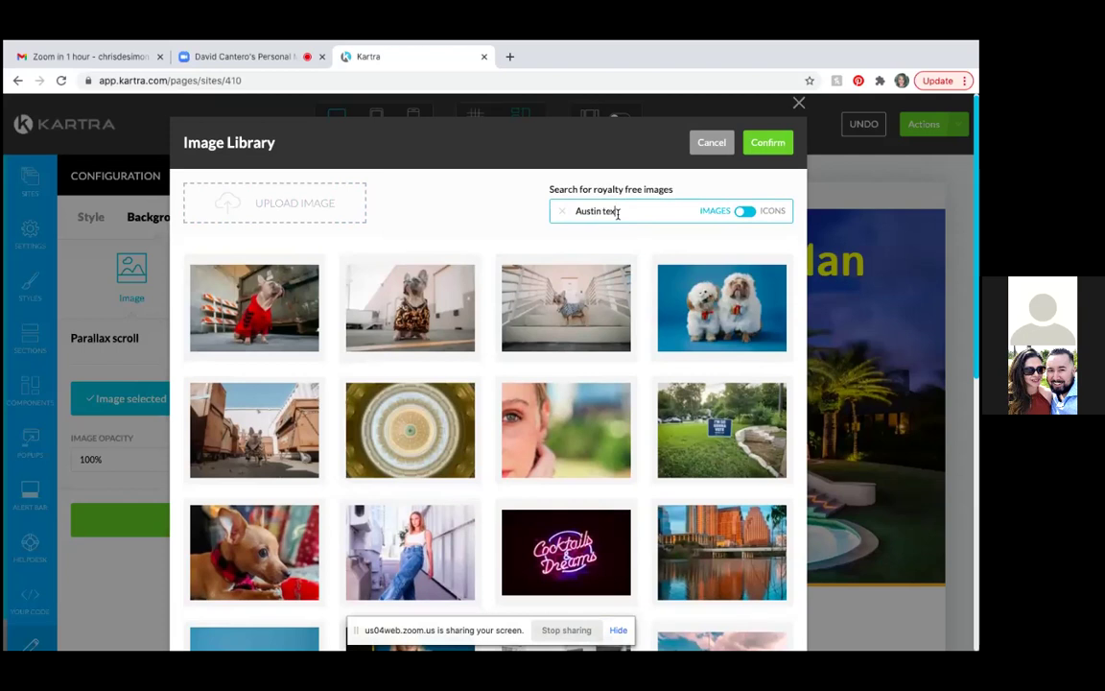
{"action": "type", "text": "as"}
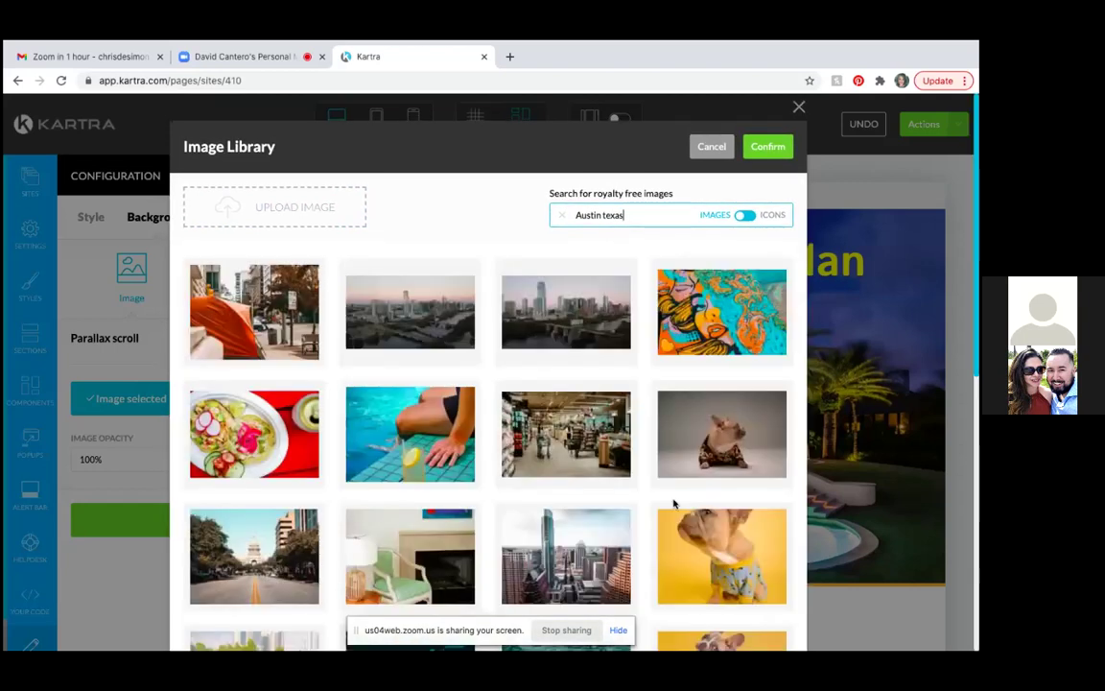
Choose the city skyline photo over the river, confirm it, and apply it as section 1's background image.
{"action": "scroll", "coordinate": [419, 454], "scroll_direction": "down", "scroll_amount": 2}
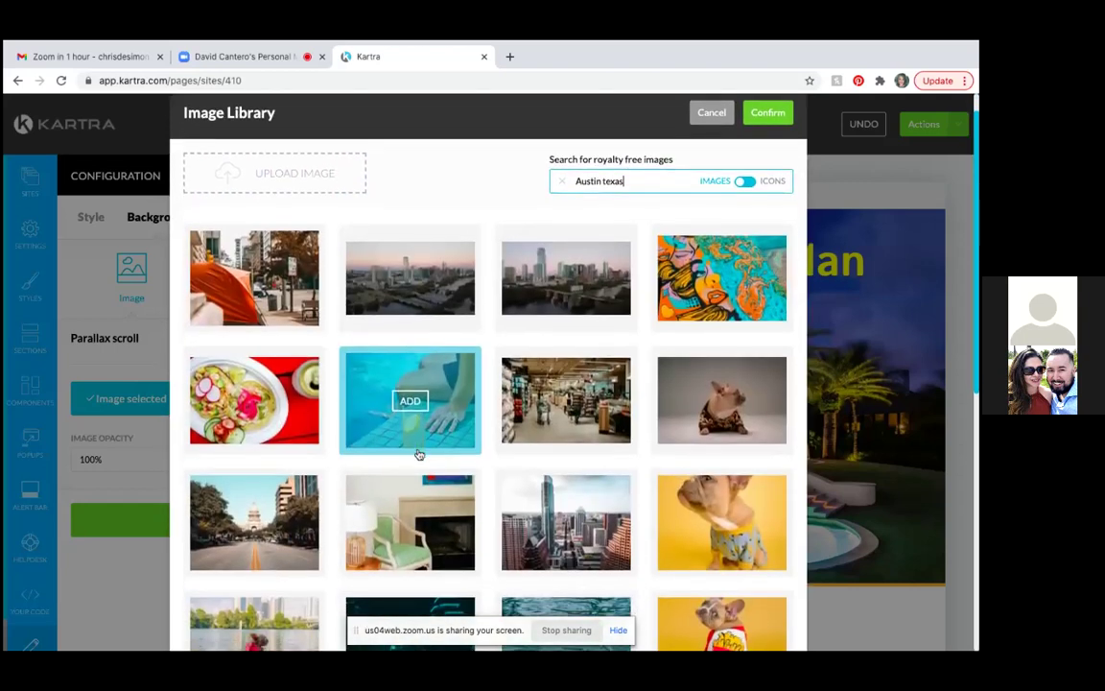
{"action": "scroll", "coordinate": [419, 454], "scroll_direction": "down", "scroll_amount": 5}
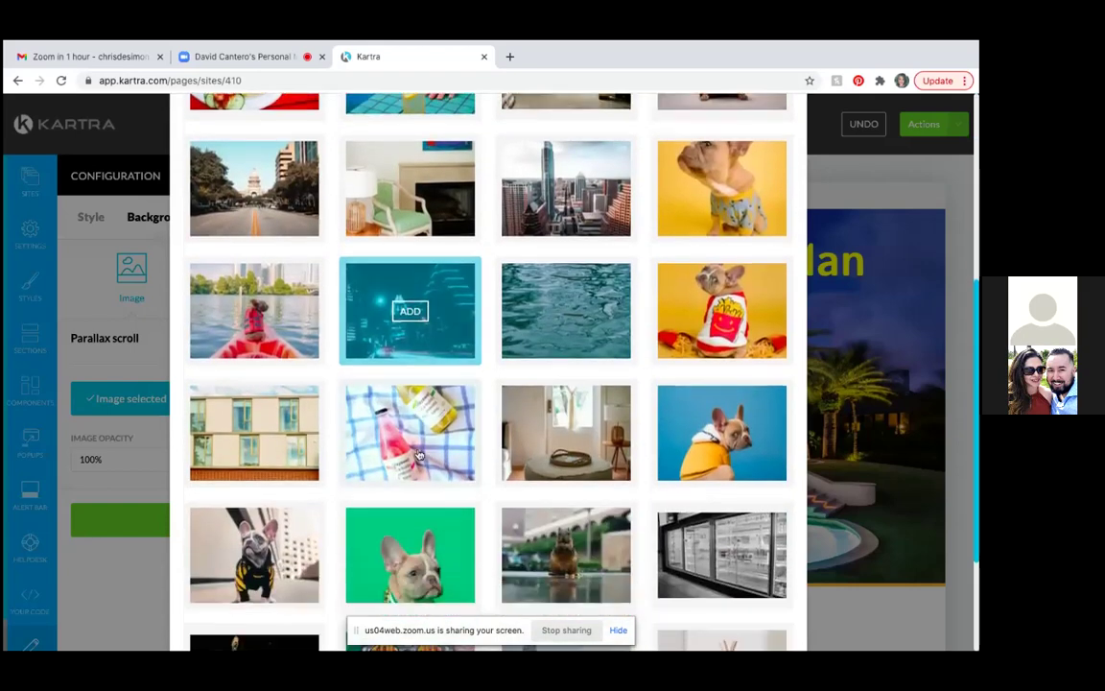
{"action": "scroll", "coordinate": [419, 454], "scroll_direction": "down", "scroll_amount": 3}
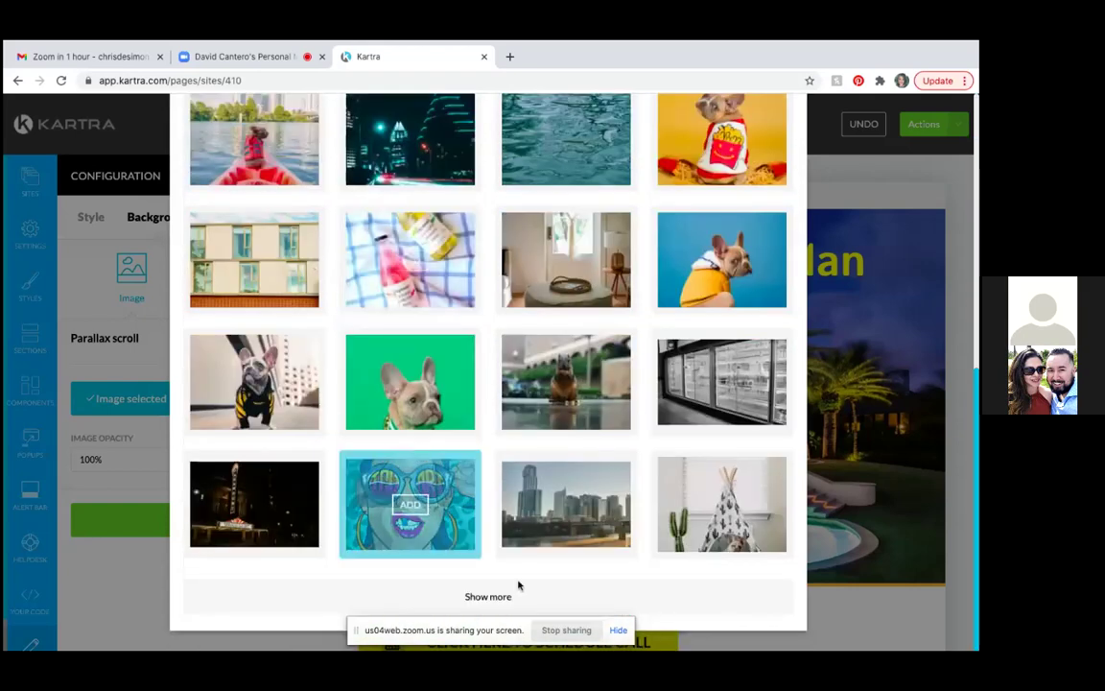
{"action": "left_click", "coordinate": [538, 502]}
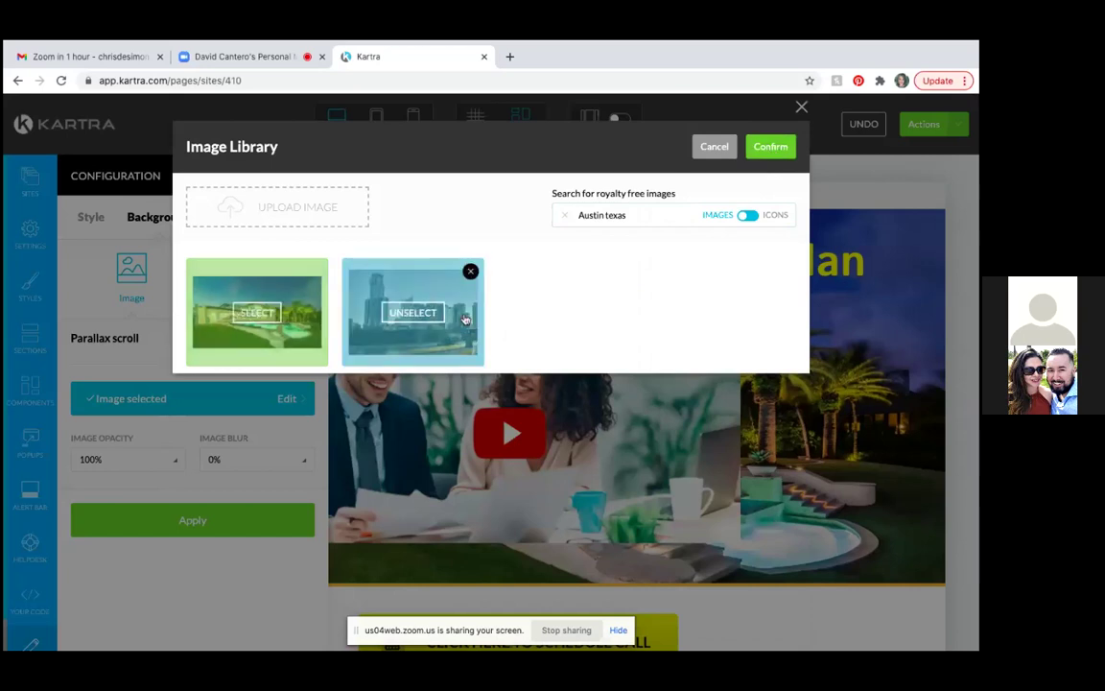
{"action": "left_click", "coordinate": [412, 312]}
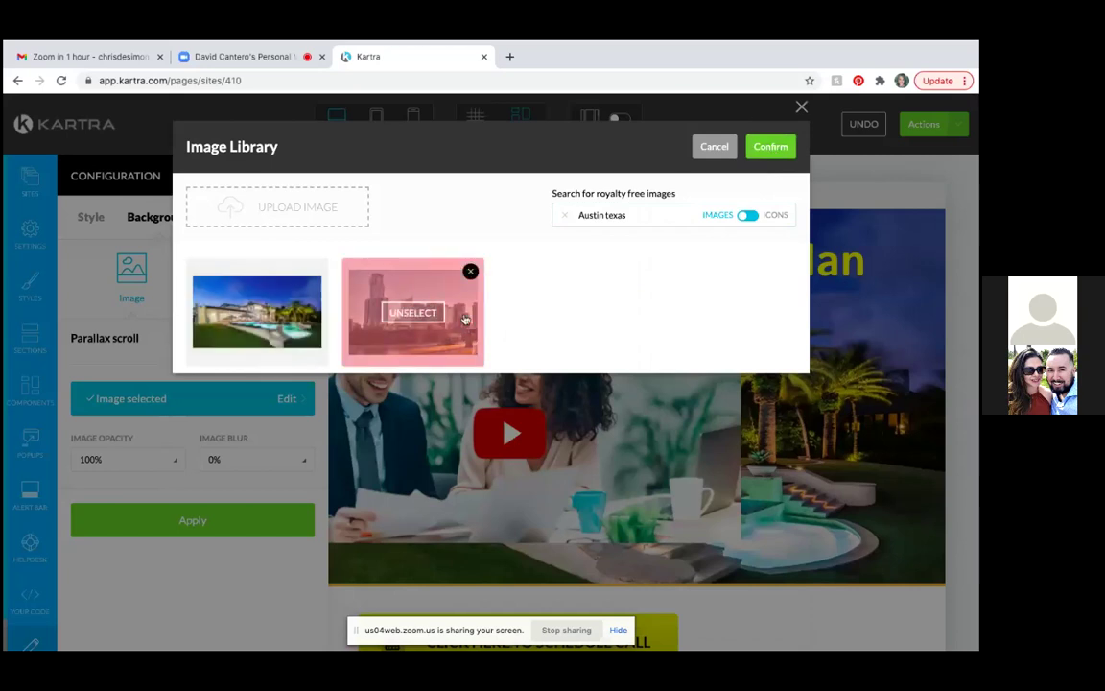
{"action": "left_click", "coordinate": [772, 148]}
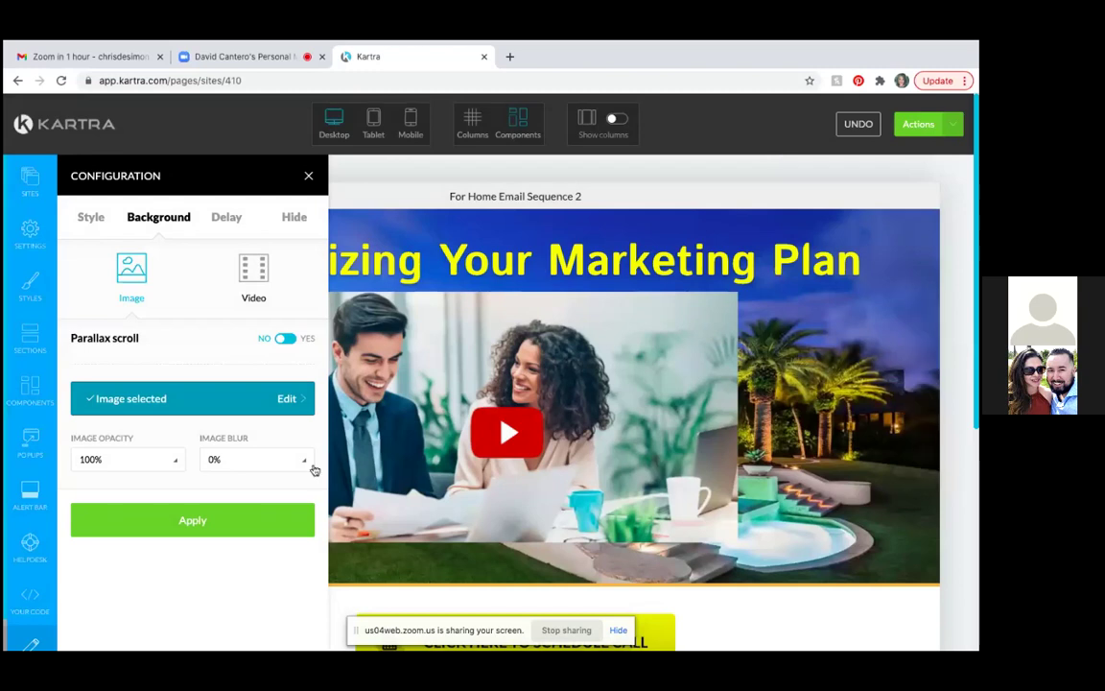
{"action": "left_click", "coordinate": [192, 521]}
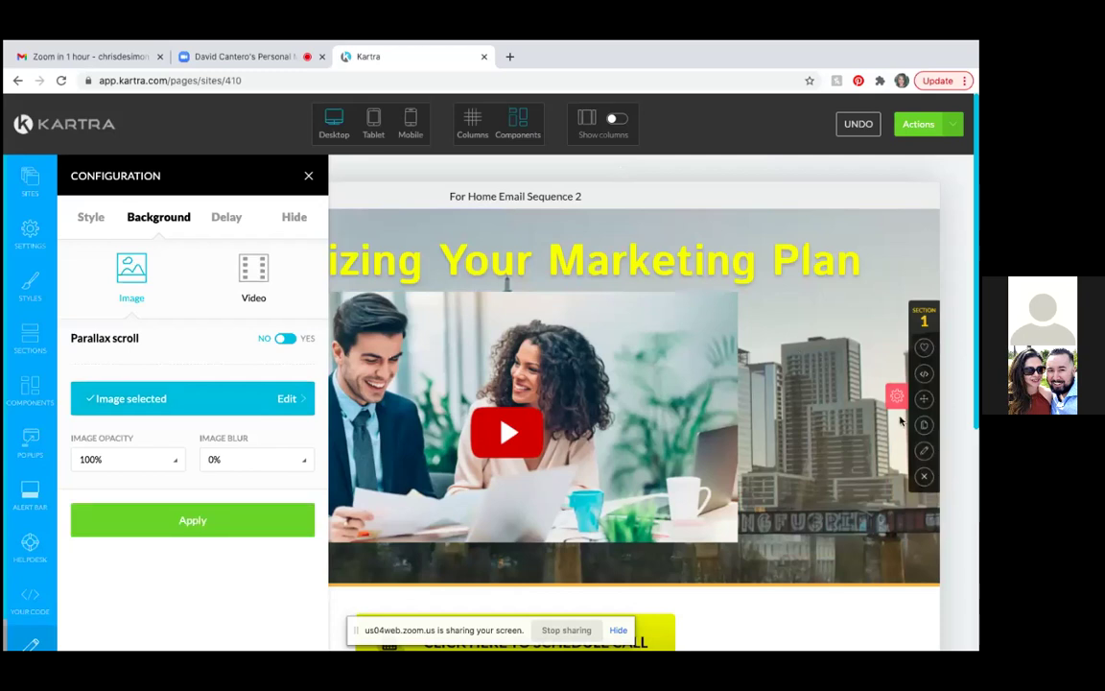
{"action": "left_click", "coordinate": [308, 177]}
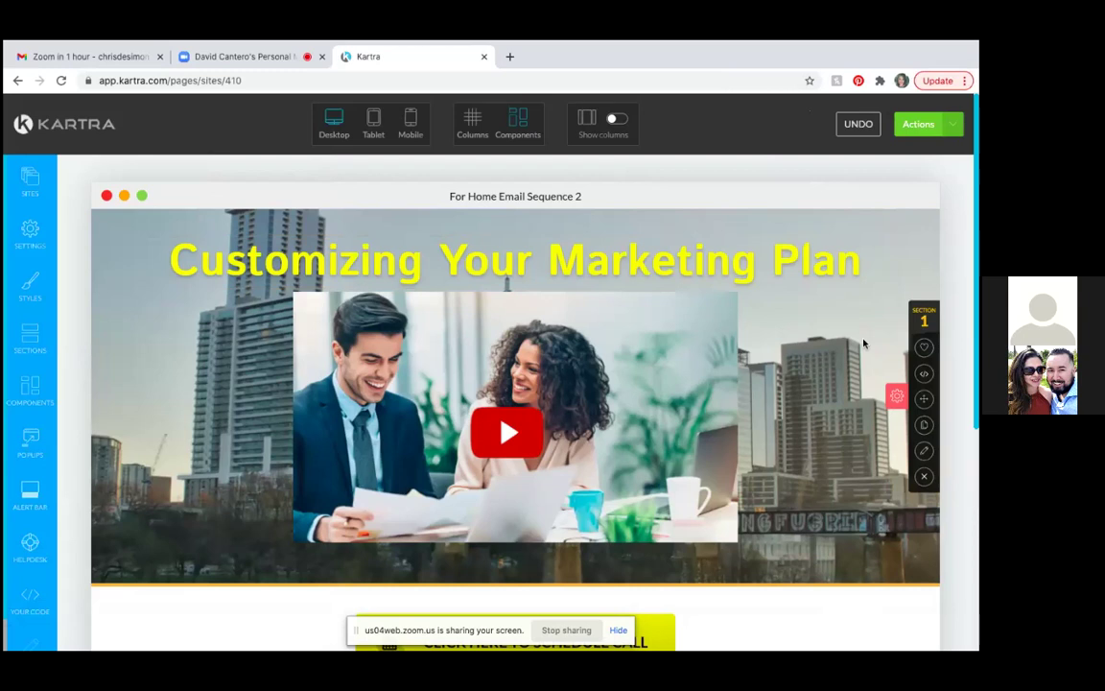
Open the SEO parameters in the page settings and clear the existing page title.
{"action": "scroll", "coordinate": [863, 342], "scroll_direction": "down", "scroll_amount": 3}
{"action": "scroll", "coordinate": [863, 342], "scroll_direction": "up", "scroll_amount": 2}
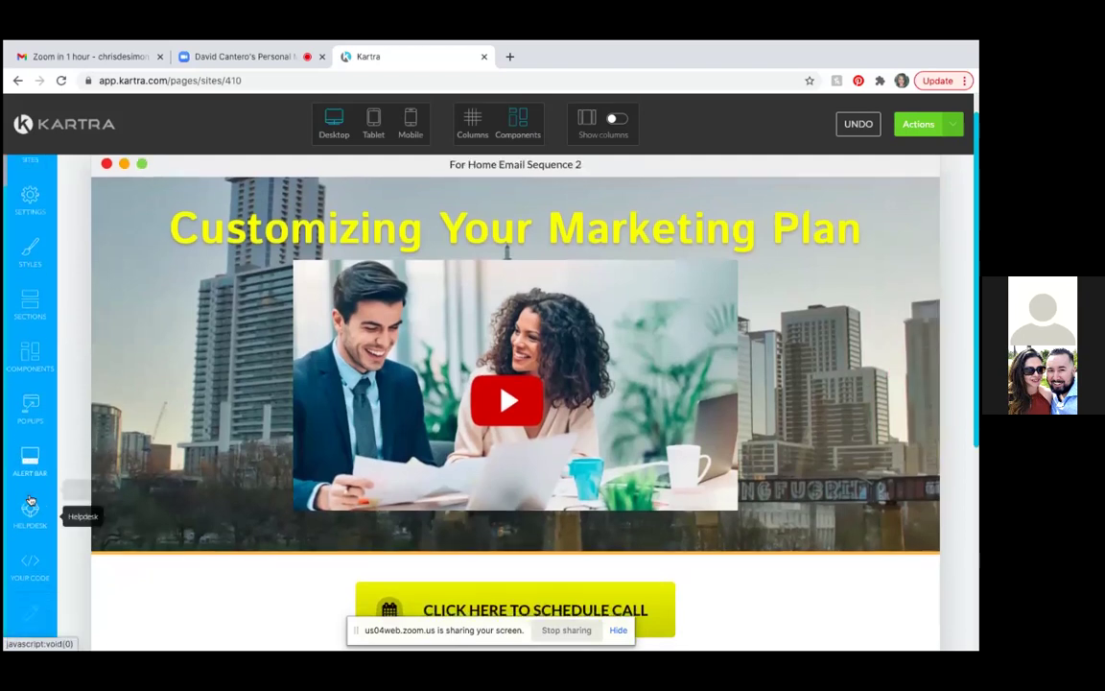
{"action": "scroll", "coordinate": [30, 498], "scroll_direction": "up", "scroll_amount": 1}
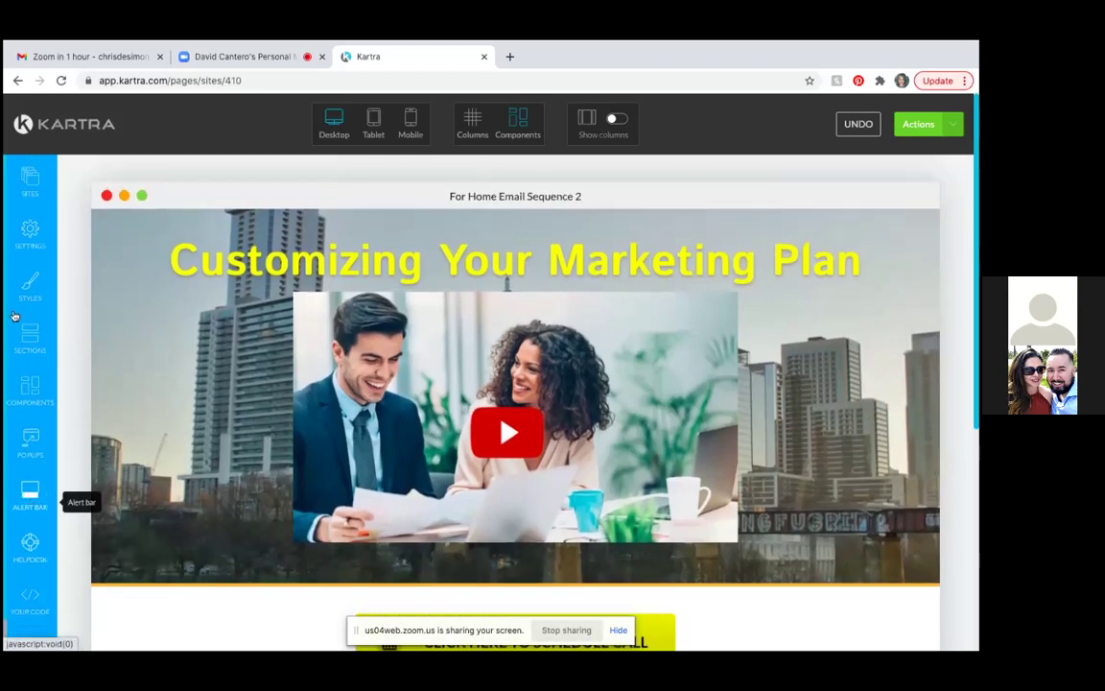
{"action": "left_click", "coordinate": [30, 246]}
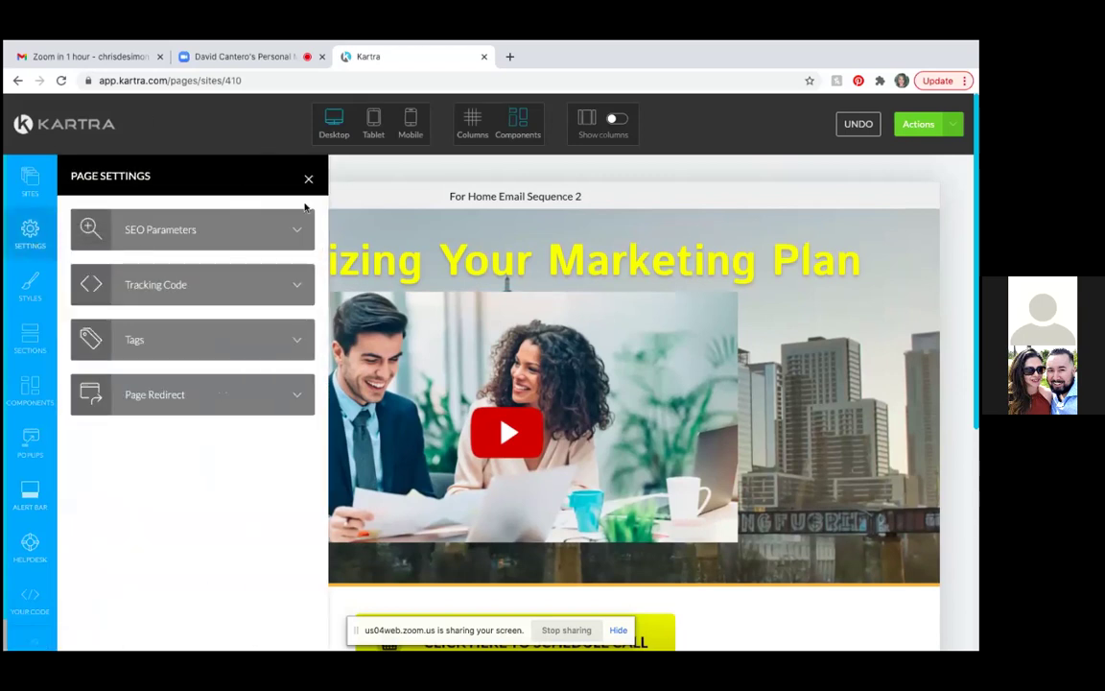
{"action": "left_click", "coordinate": [295, 230]}
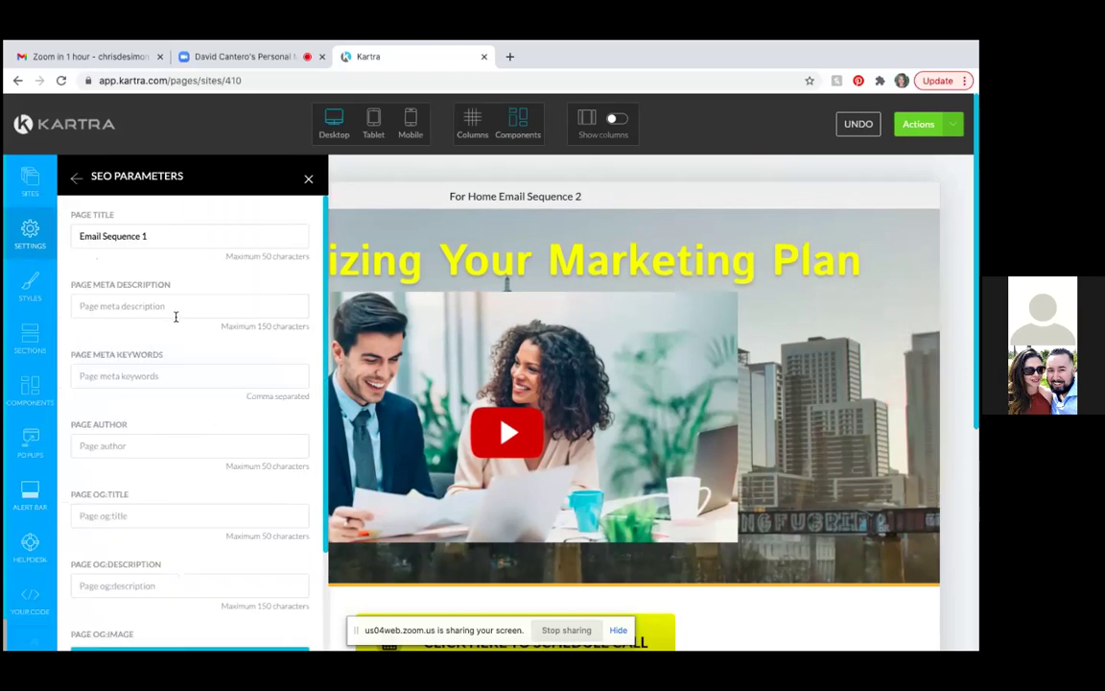
{"action": "left_click", "coordinate": [170, 235]}
{"action": "key", "text": "BackSpace"}
{"action": "key", "text": "BackSpace"}
{"action": "key", "text": "BackSpace"}
{"action": "key", "text": "BackSpace"}
{"action": "key", "text": "BackSpace"}
{"action": "key", "text": "BackSpace"}
{"action": "key", "text": "BackSpace"}
{"action": "key", "text": "BackSpace"}
{"action": "key", "text": "BackSpace"}
{"action": "key", "text": "BackSpace"}
{"action": "key", "text": "BackSpace"}
{"action": "key", "text": "BackSpace"}
{"action": "key", "text": "BackSpace"}
{"action": "key", "text": "BackSpace"}
{"action": "key", "text": "BackSpace"}
{"action": "key", "text": "BackSpace"}
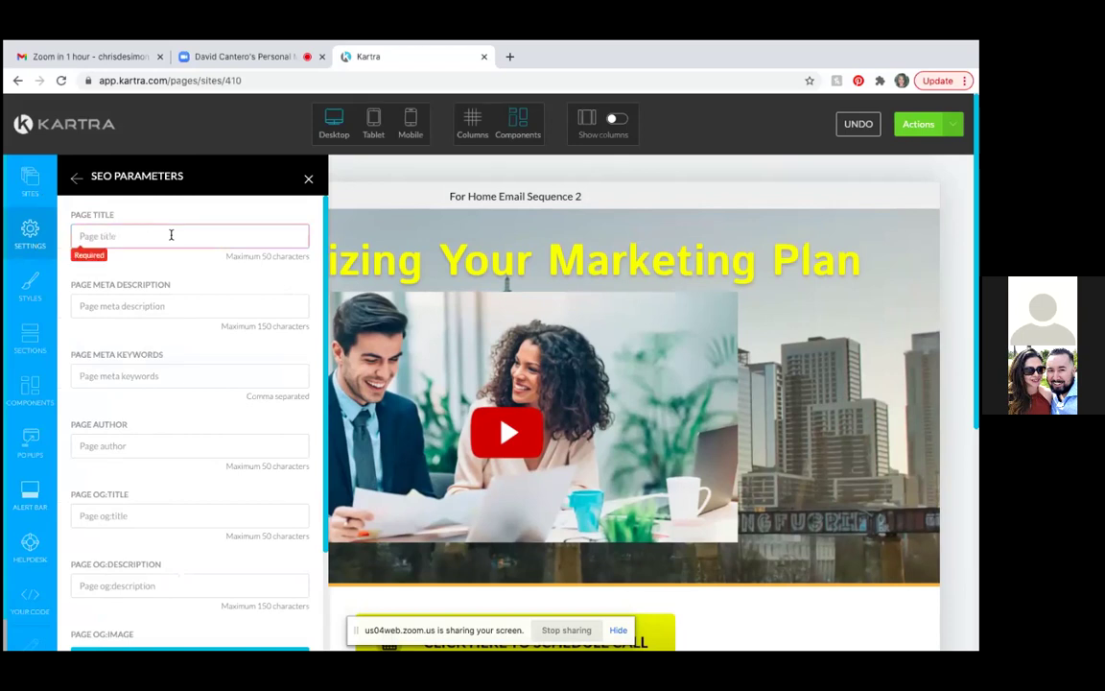
{"action": "type", "text": "Au"}
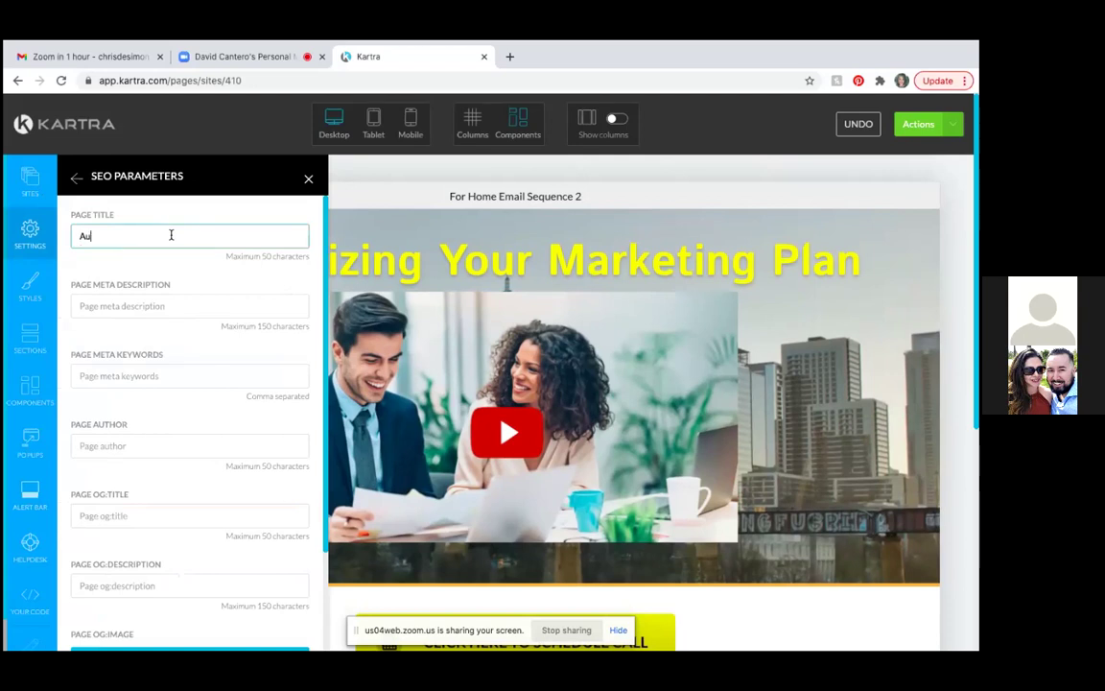
{"action": "type", "text": "stin"}
{"action": "left_click", "coordinate": [172, 253]}
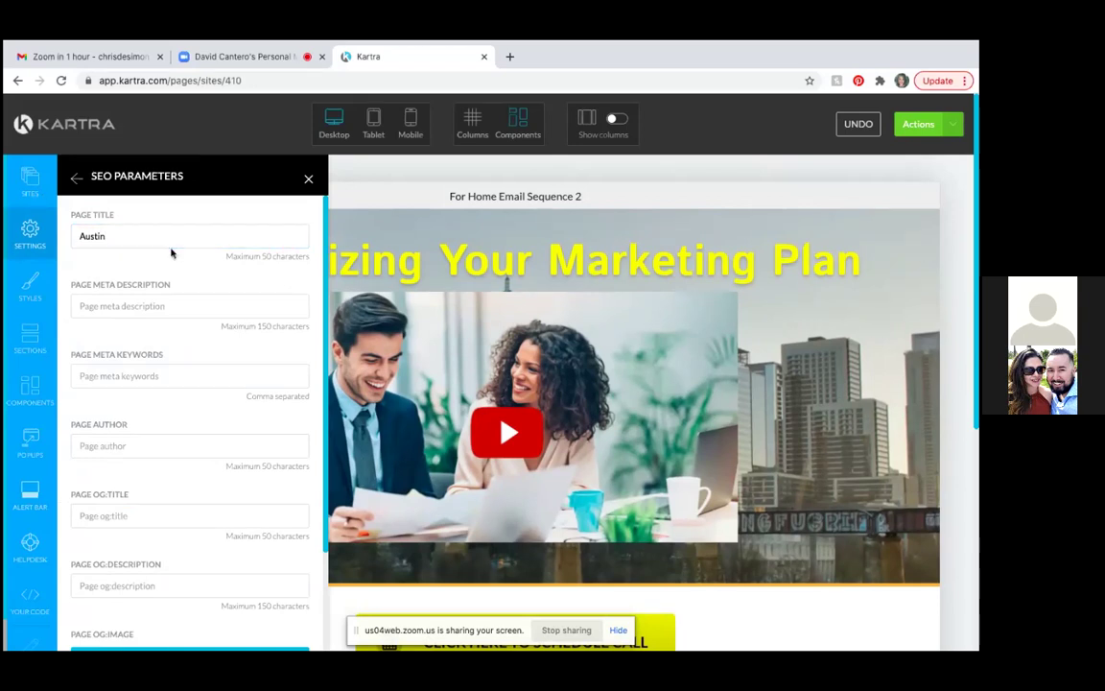
{"action": "left_click", "coordinate": [172, 240]}
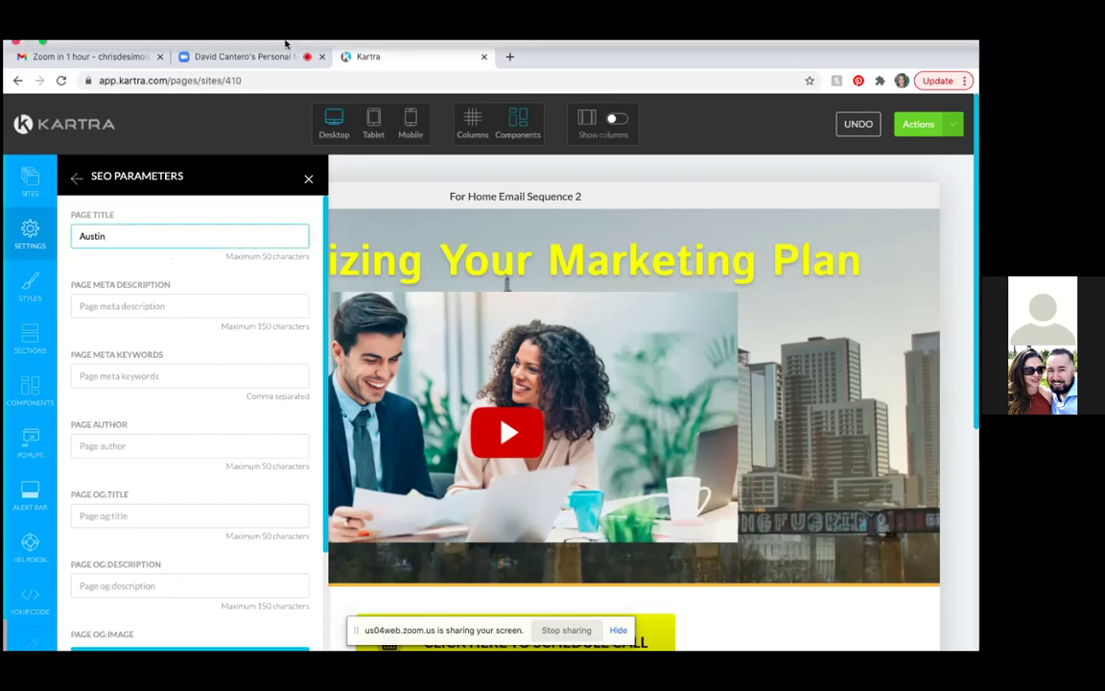
{"action": "mouse_move", "coordinate": [285, 43]}
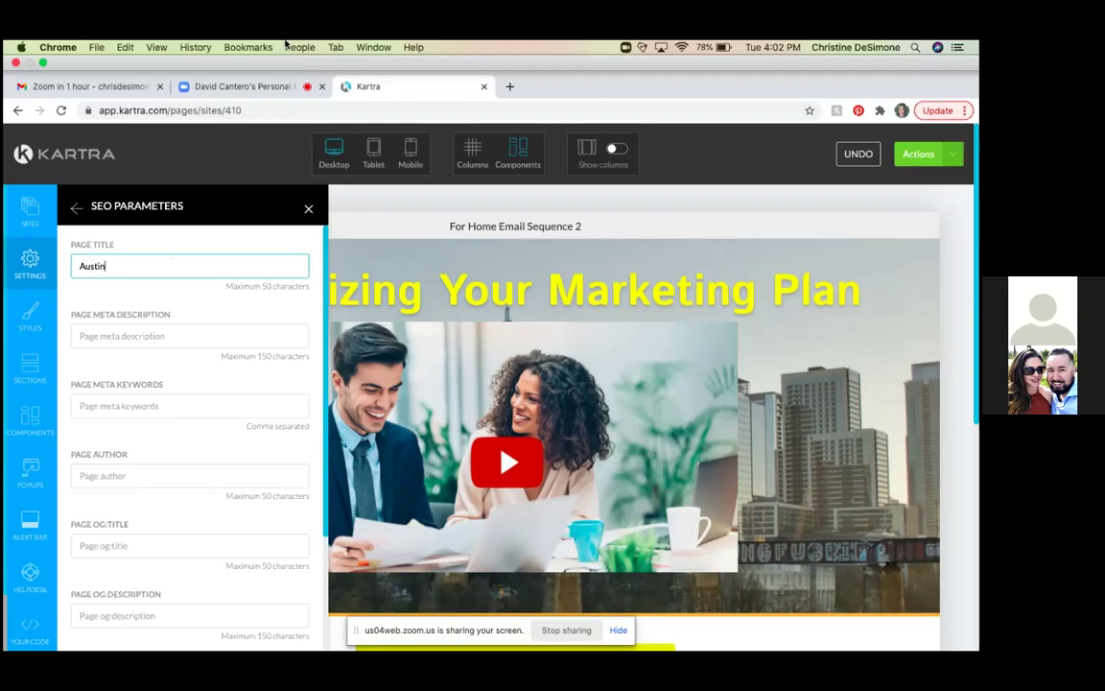
{"action": "type", "text": "s Boutique Realtor"}
{"action": "key", "text": "BackSpace"}
{"action": "key", "text": "BackSpace"}
{"action": "key", "text": "BackSpace"}
{"action": "key", "text": "BackSpace"}
{"action": "key", "text": "BackSpace"}
{"action": "key", "text": "BackSpace"}
{"action": "key", "text": "BackSpace"}
{"action": "key", "text": "BackSpace"}
{"action": "key", "text": "BackSpace"}
{"action": "key", "text": "BackSpace"}
{"action": "key", "text": "BackSpace"}
{"action": "key", "text": "BackSpace"}
{"action": "key", "text": "BackSpace"}
{"action": "key", "text": "BackSpace"}
{"action": "key", "text": "BackSpace"}
{"action": "key", "text": "BackSpace"}
{"action": "key", "text": "BackSpace"}
{"action": "key", "text": "BackSpace"}
{"action": "key", "text": "BackSpace"}
{"action": "key", "text": "BackSpace"}
{"action": "key", "text": "BackSpace"}
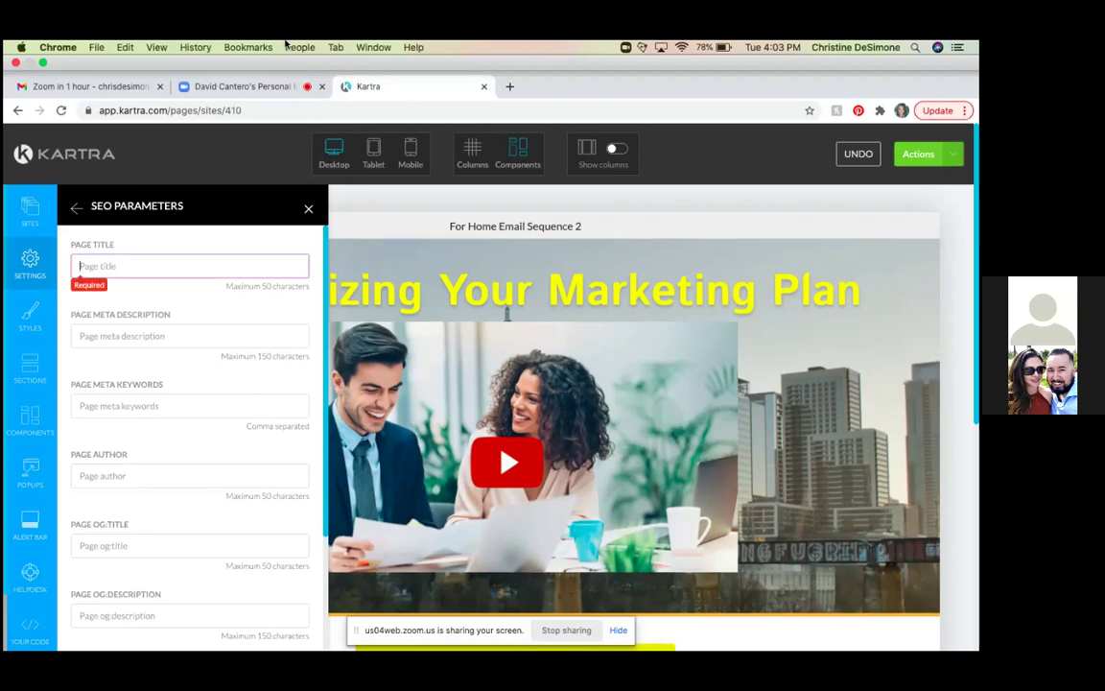
Set the page title to Schedule Your Call Now and move on to the page meta description.
{"action": "type", "text": "Schedule"}
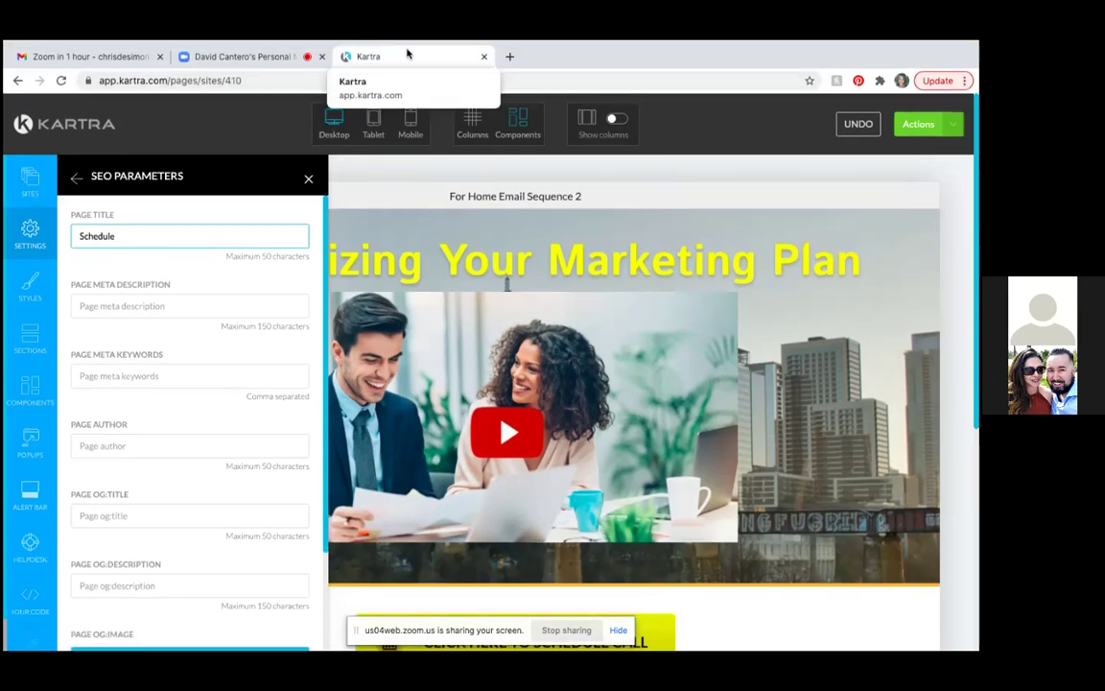
{"action": "type", "text": "Your Call Now"}
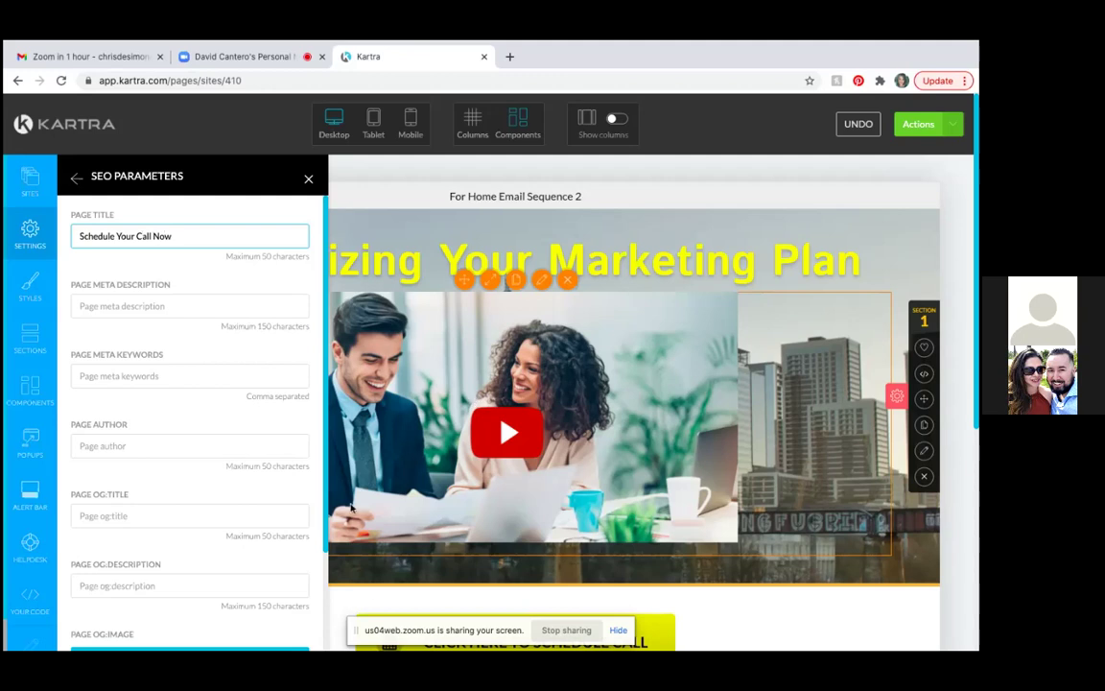
{"action": "key", "text": "Tab"}
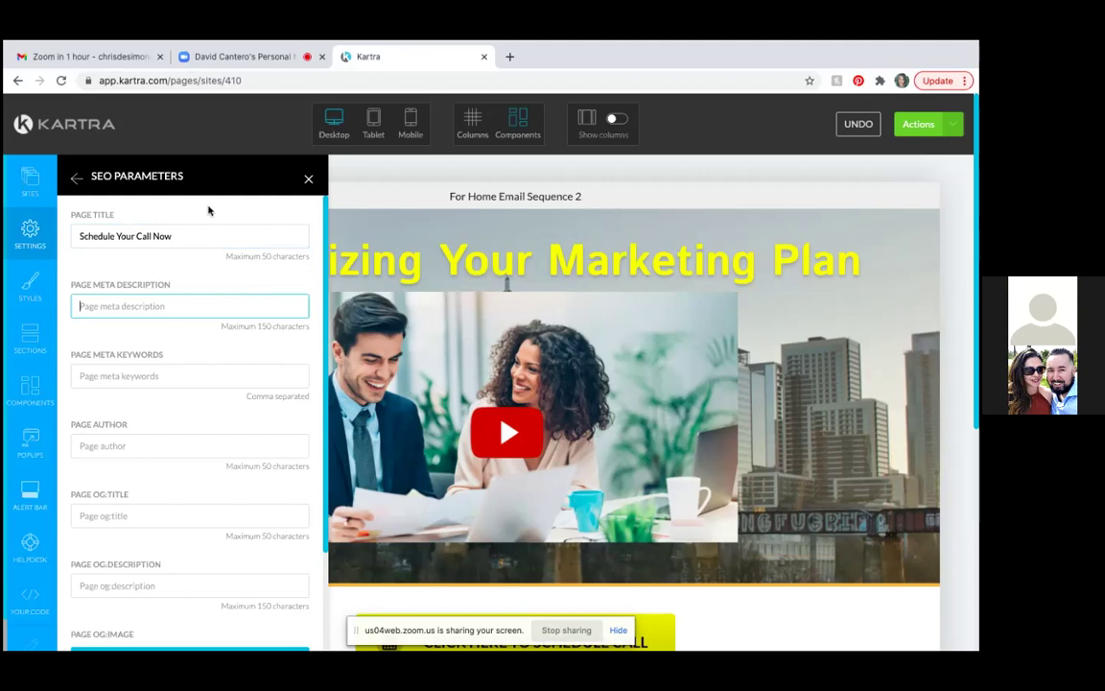
Apply the page's SEO parameters, leaving the remaining fields blank.
{"action": "scroll", "coordinate": [212, 288], "scroll_direction": "down", "scroll_amount": 3}
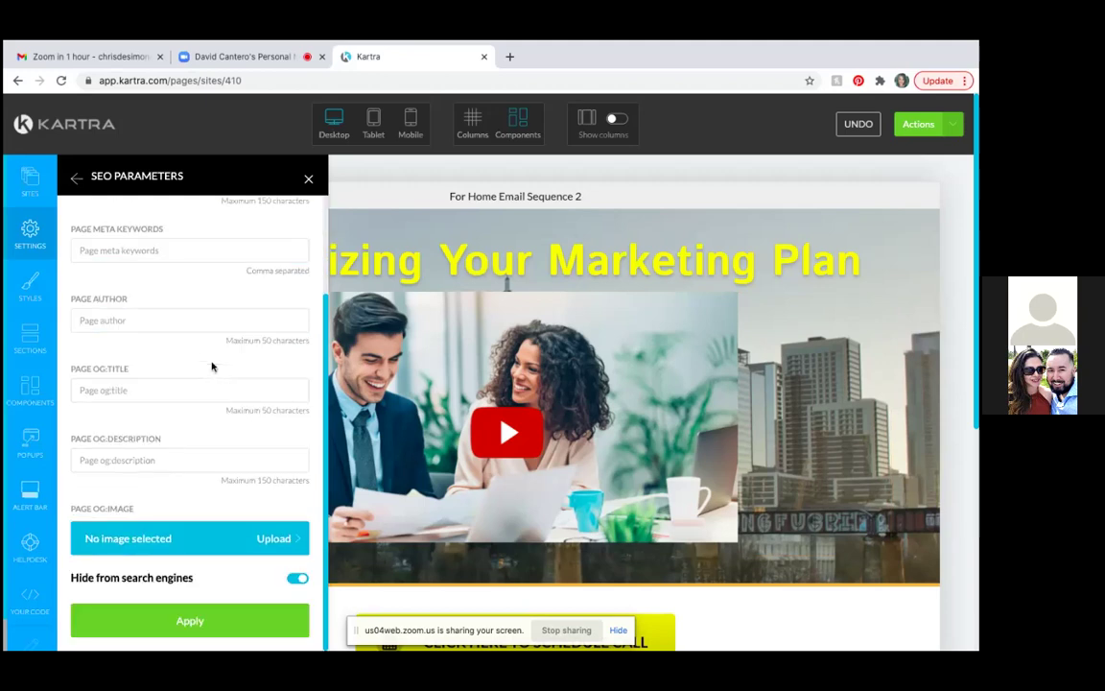
{"action": "left_click", "coordinate": [195, 624]}
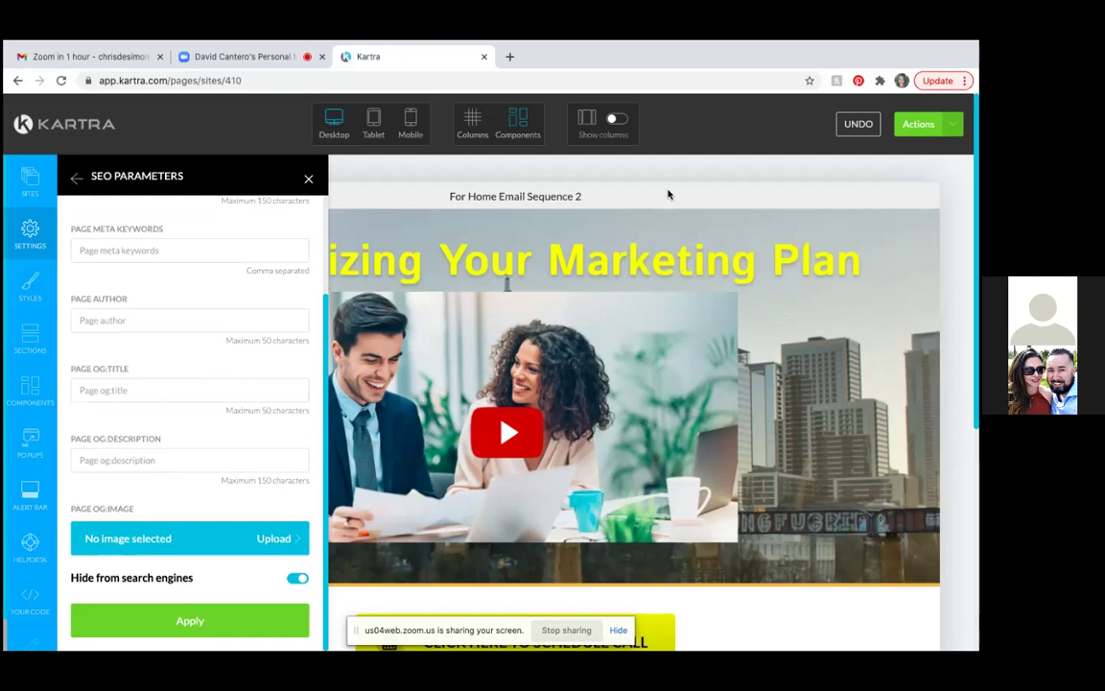
Add the first Header Menus block template, with the yellow buttons, at the top of the page above the hero section.
{"action": "left_click", "coordinate": [31, 341]}
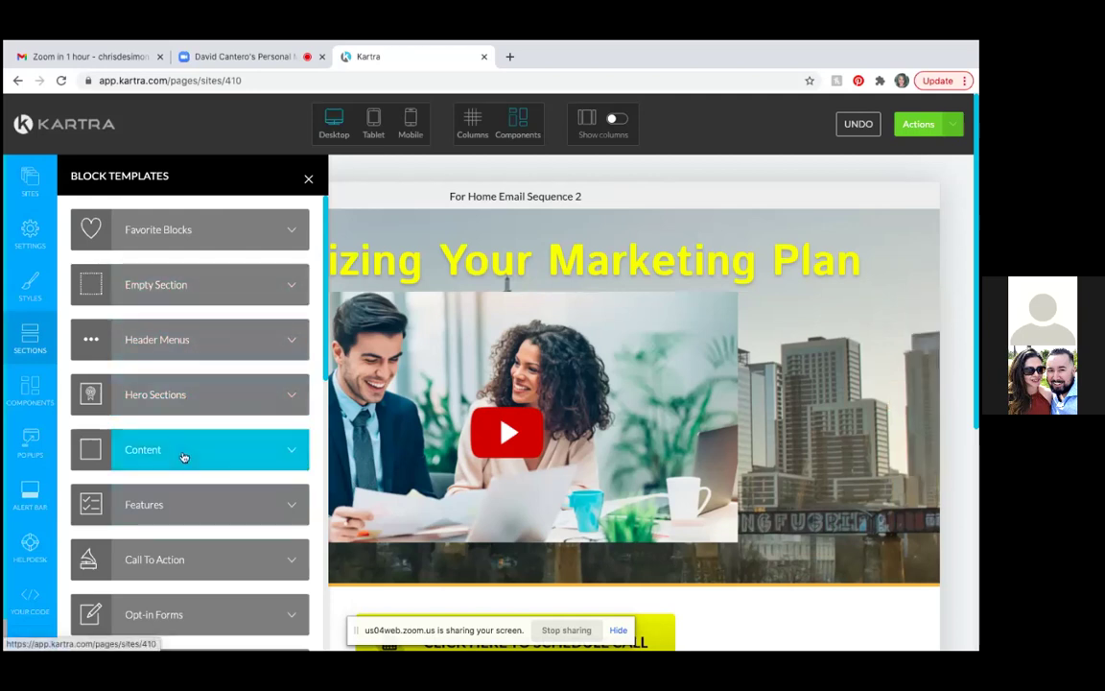
{"action": "left_click", "coordinate": [191, 349]}
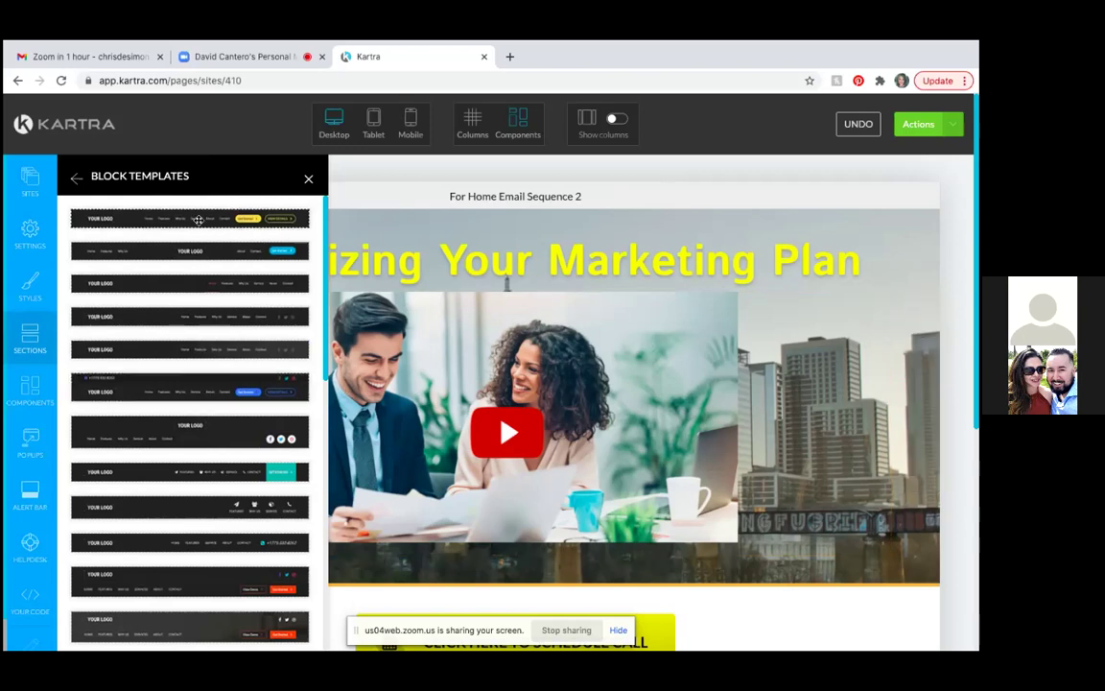
{"action": "left_click_drag", "start_coordinate": [197, 220], "coordinate": [521, 251]}
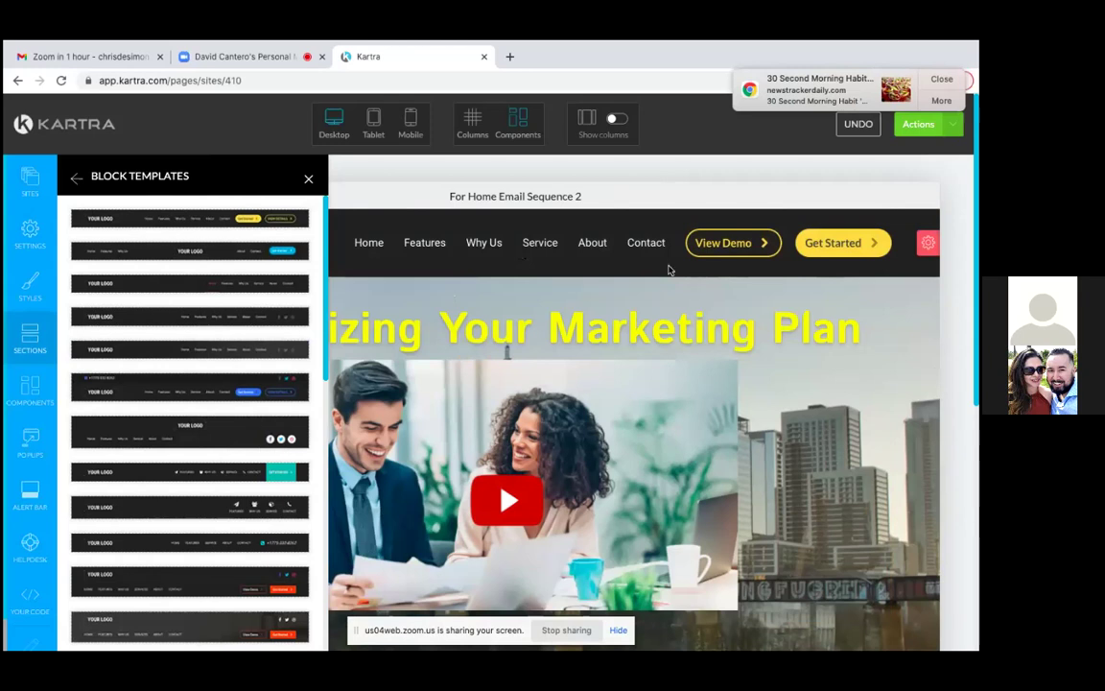
Delete the View Demo button from the header menu.
{"action": "scroll", "coordinate": [662, 266], "scroll_direction": "down", "scroll_amount": 1}
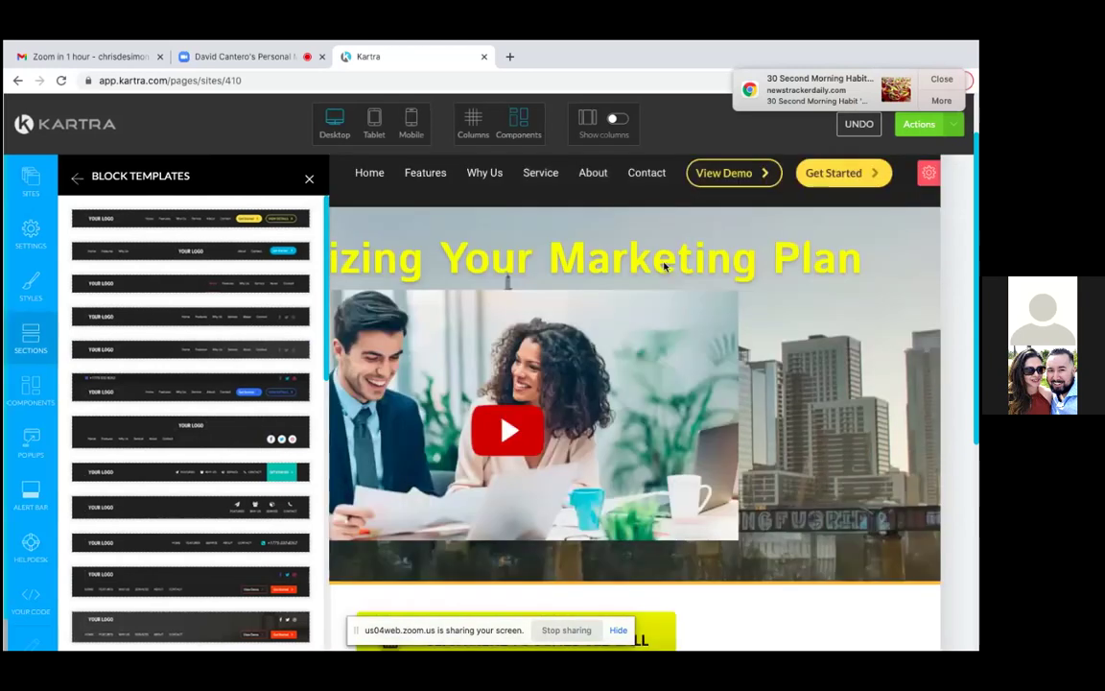
{"action": "scroll", "coordinate": [662, 265], "scroll_direction": "up", "scroll_amount": 1}
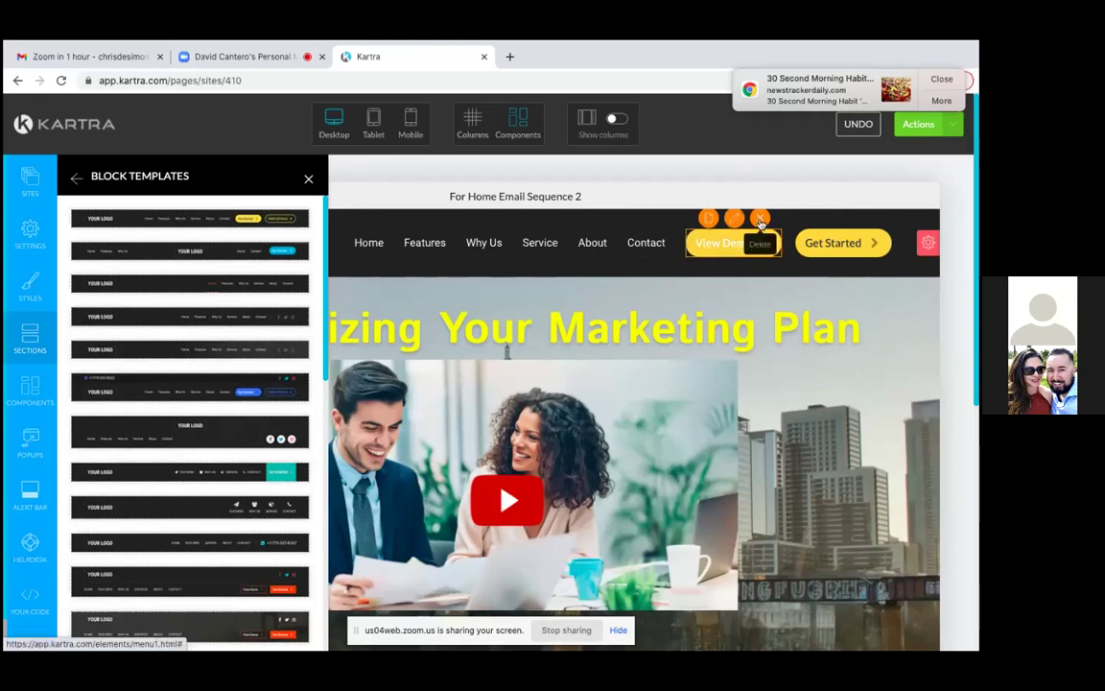
{"action": "left_click", "coordinate": [759, 221]}
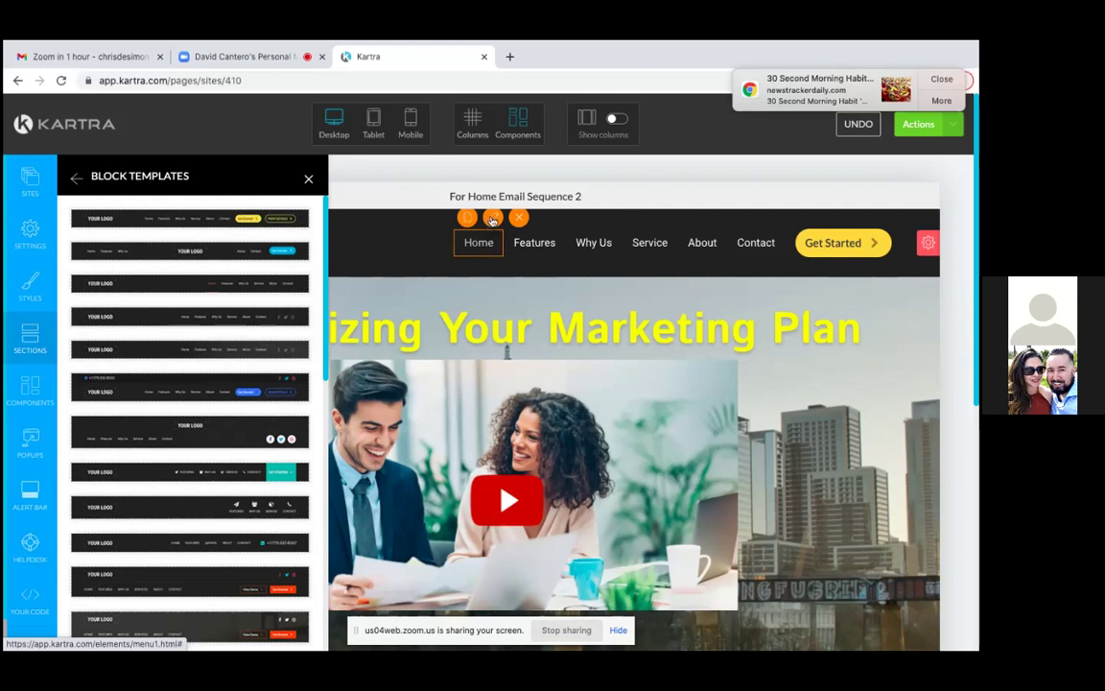
View the style configuration of the header's Home menu item, apply it without changes, and close it.
{"action": "left_click", "coordinate": [492, 219]}
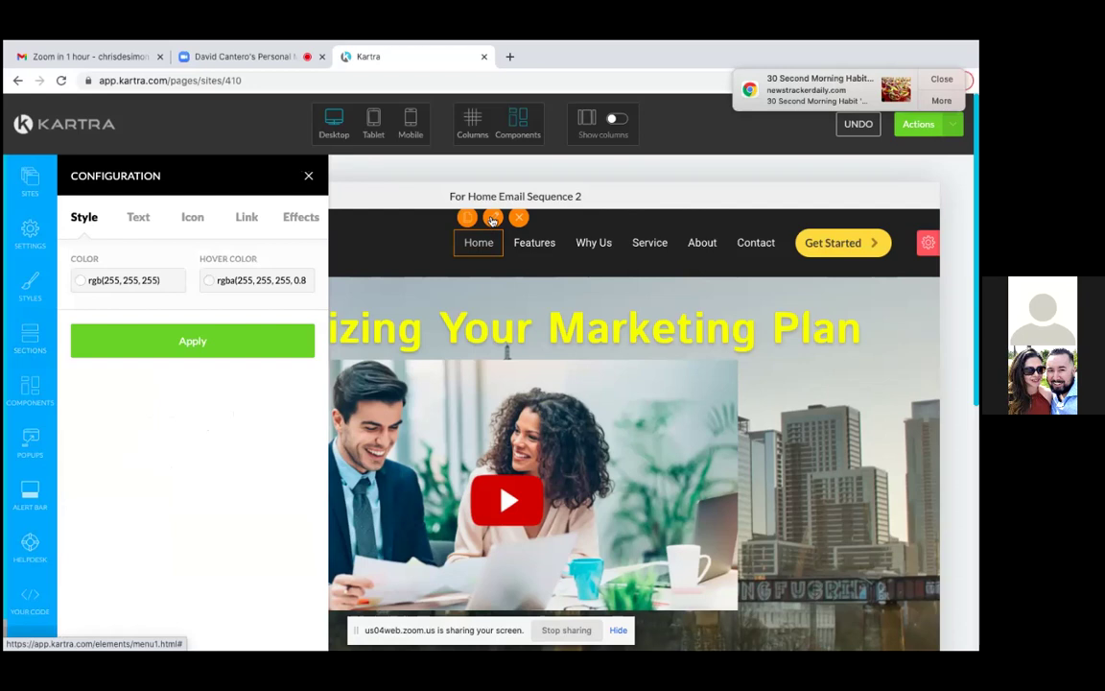
{"action": "left_click", "coordinate": [215, 346]}
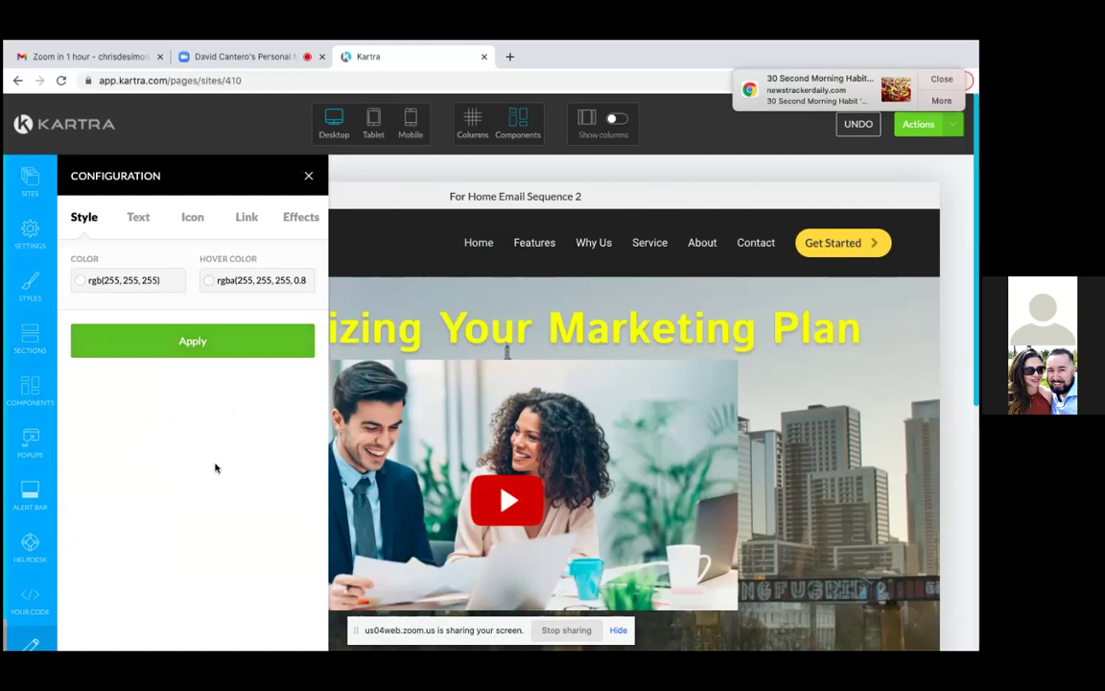
{"action": "left_click", "coordinate": [308, 178]}
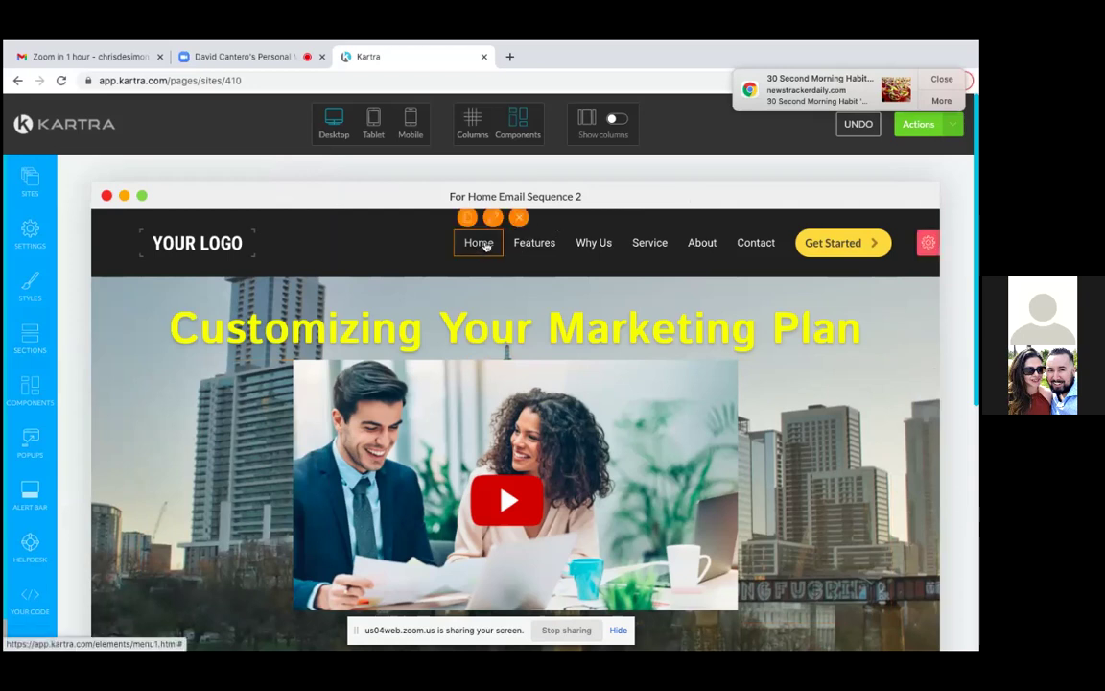
Duplicate the Home menu item in the header and delete the copy.
{"action": "left_click", "coordinate": [467, 217]}
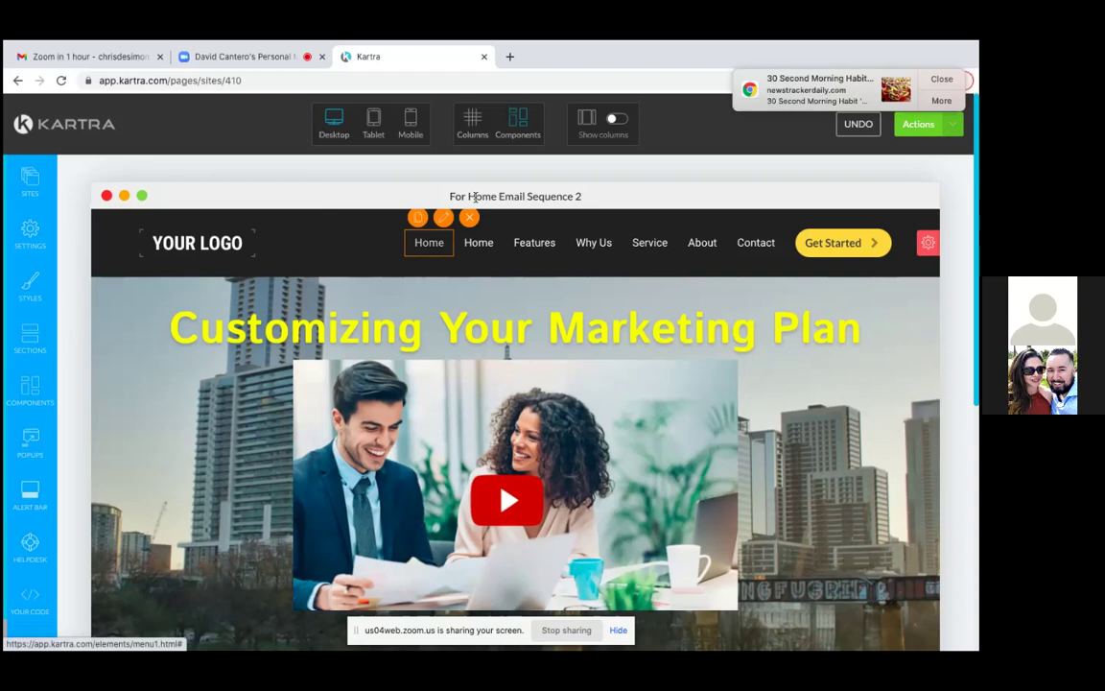
{"action": "mouse_move", "coordinate": [434, 239]}
{"action": "left_click", "coordinate": [468, 219]}
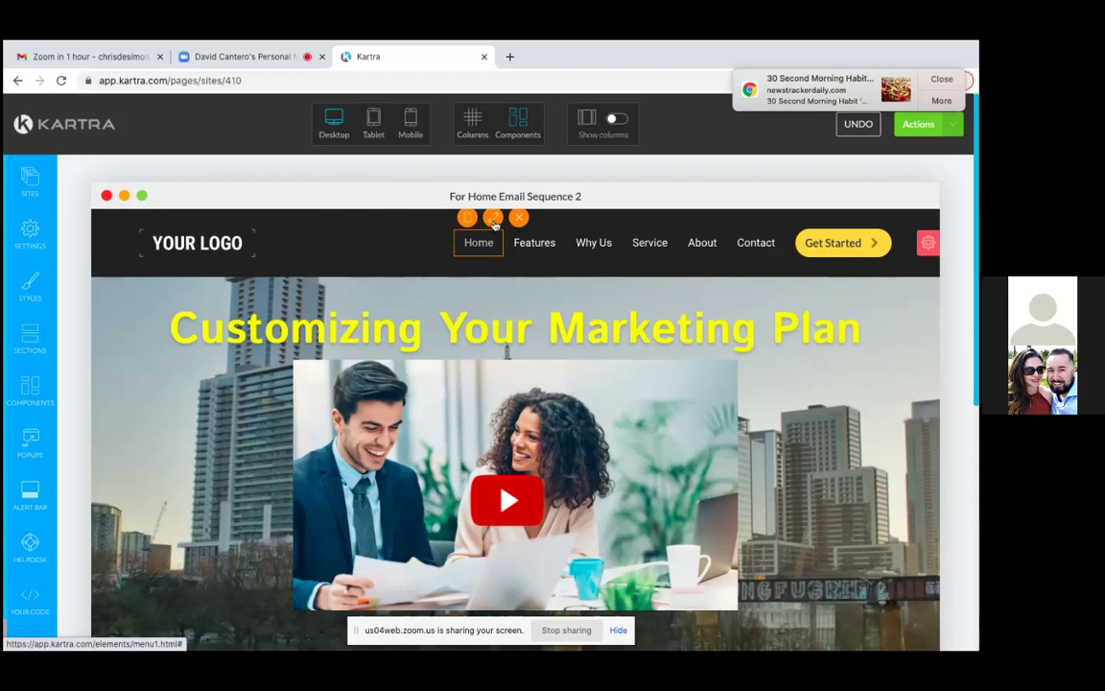
Examine the Home menu item's link options, including Link to another page, and close the configuration without applying a link.
{"action": "left_click", "coordinate": [492, 219]}
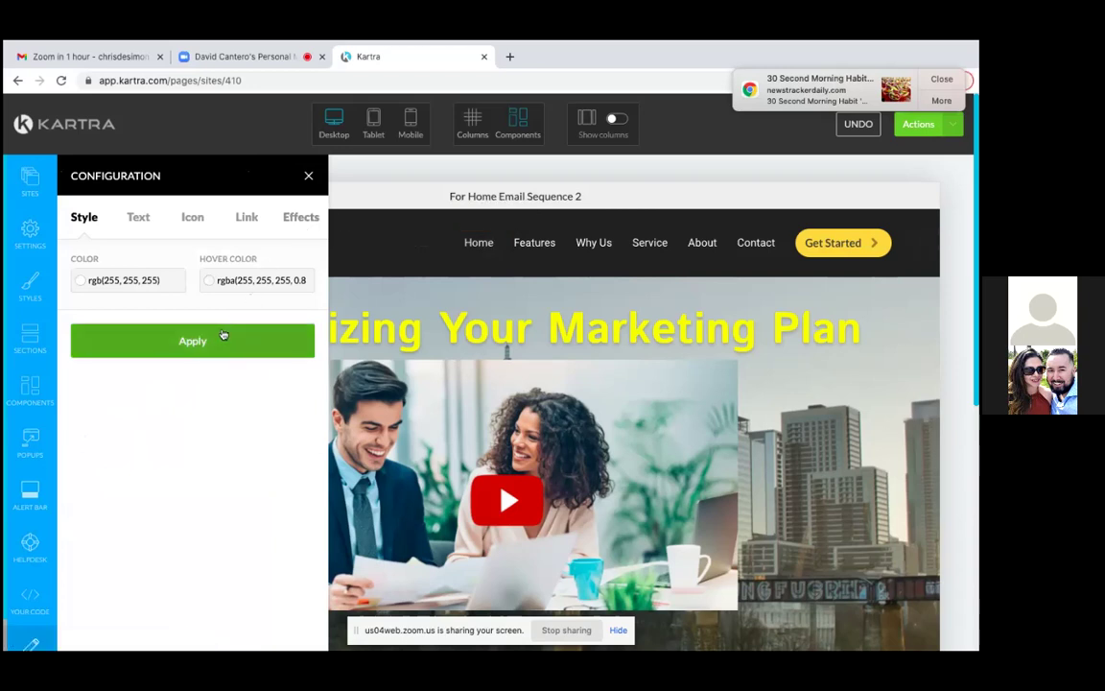
{"action": "left_click", "coordinate": [245, 218]}
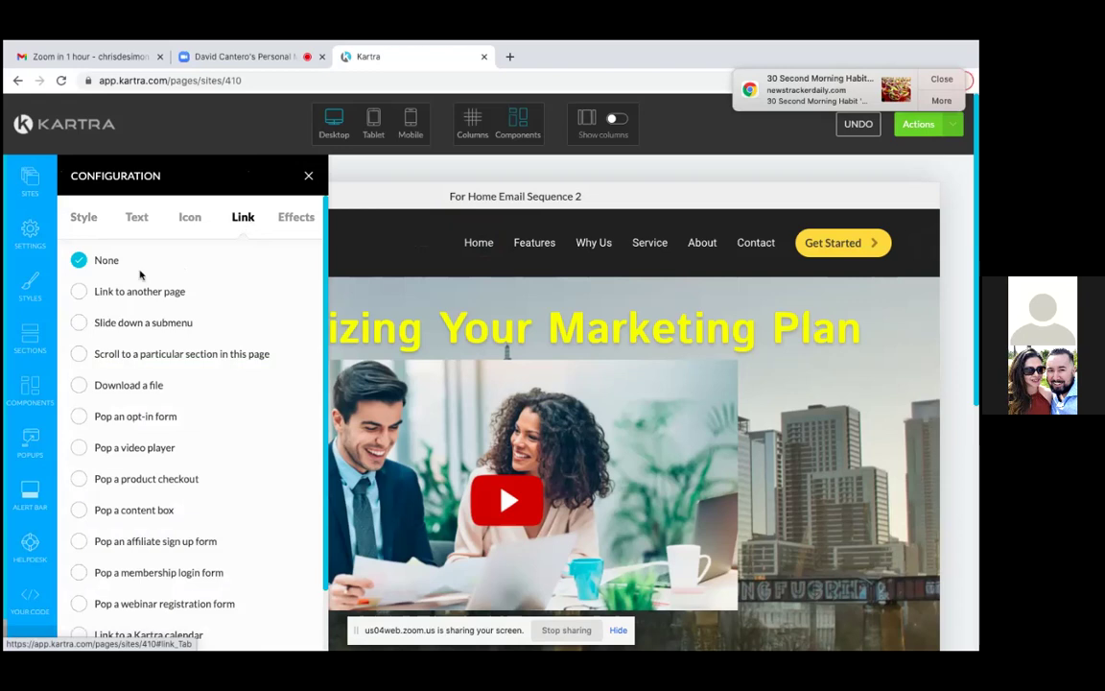
{"action": "left_click", "coordinate": [77, 294]}
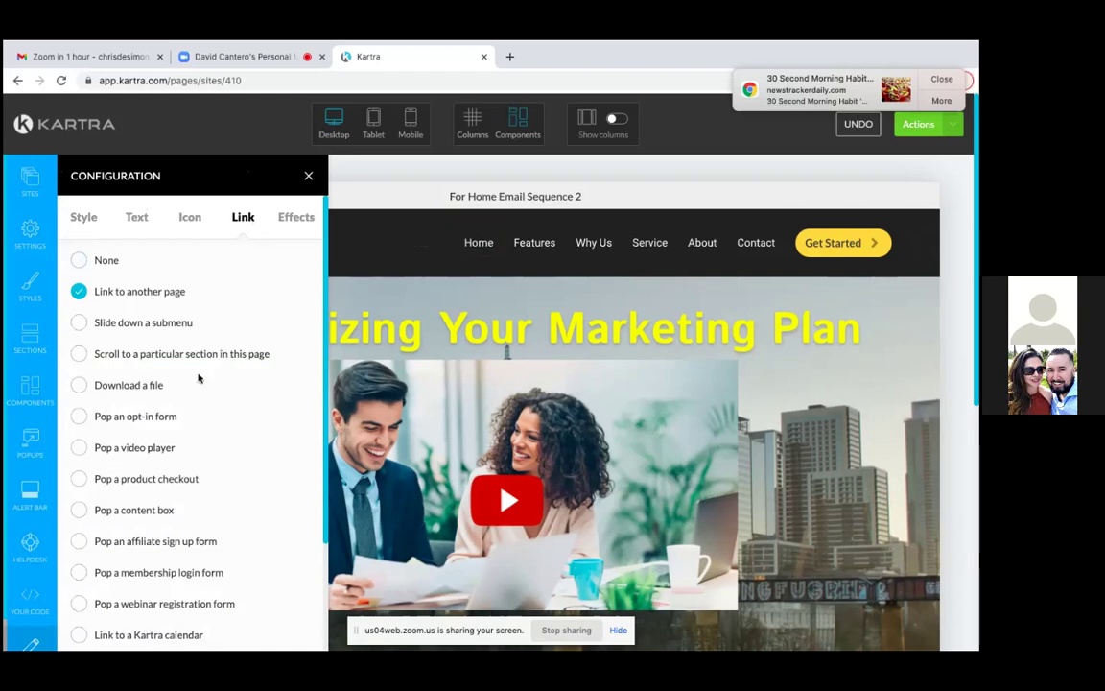
{"action": "scroll", "coordinate": [176, 446], "scroll_direction": "down", "scroll_amount": 3}
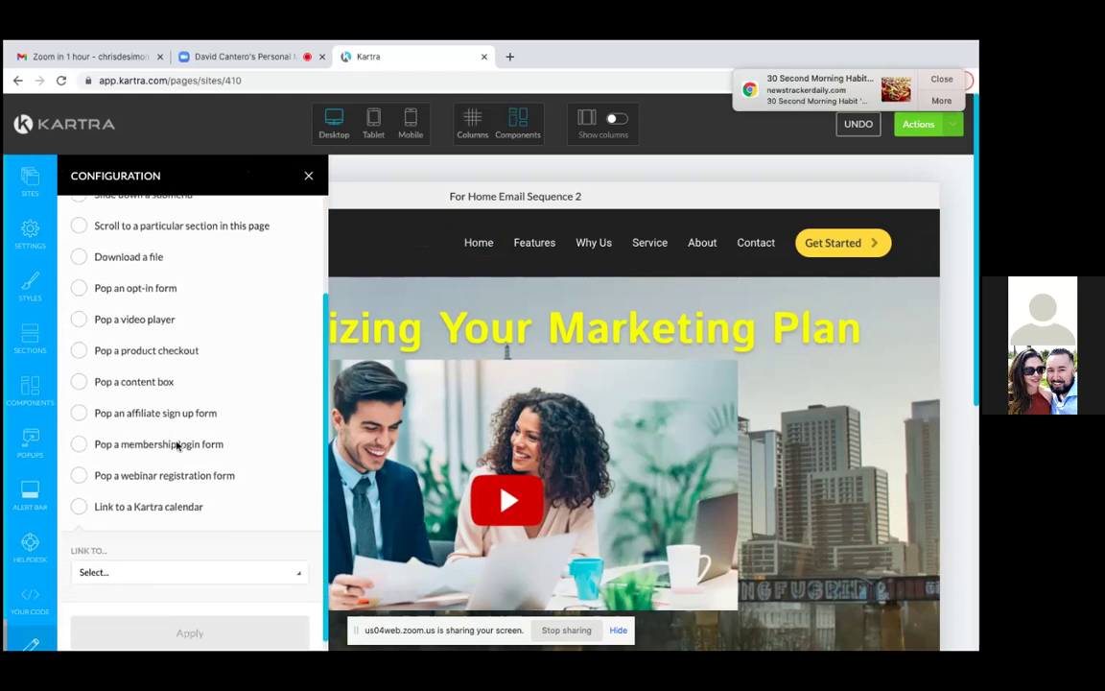
{"action": "scroll", "coordinate": [176, 446], "scroll_direction": "down", "scroll_amount": 1}
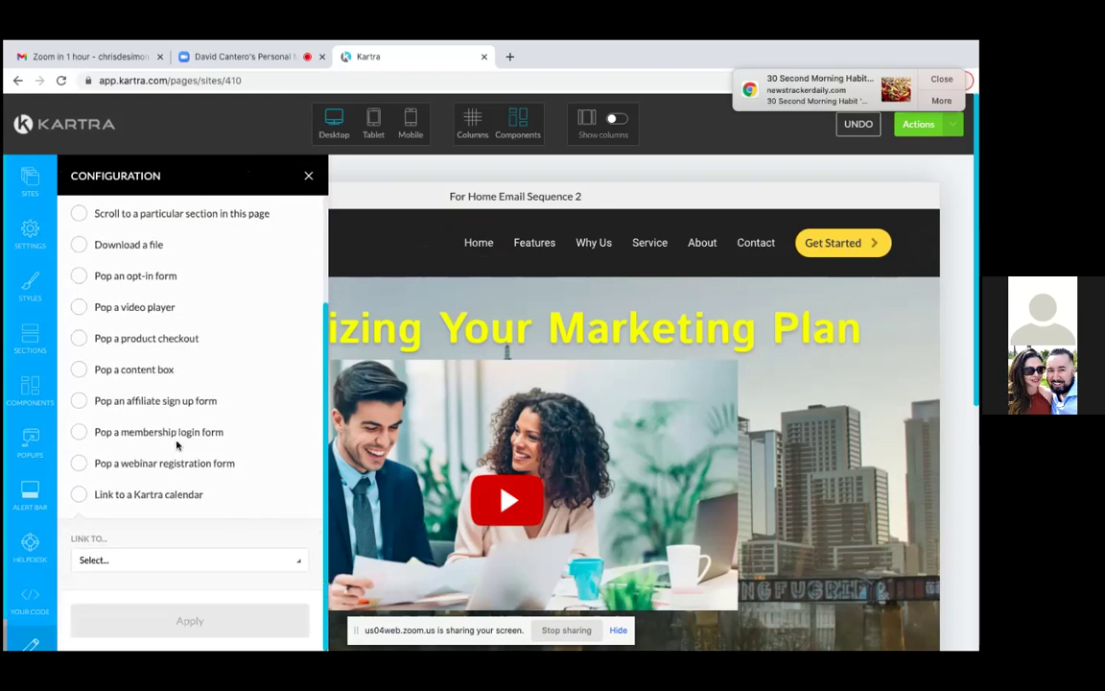
{"action": "scroll", "coordinate": [177, 444], "scroll_direction": "up", "scroll_amount": 3}
{"action": "scroll", "coordinate": [177, 444], "scroll_direction": "down", "scroll_amount": 2}
{"action": "scroll", "coordinate": [176, 444], "scroll_direction": "down", "scroll_amount": 2}
{"action": "scroll", "coordinate": [230, 377], "scroll_direction": "up", "scroll_amount": 4}
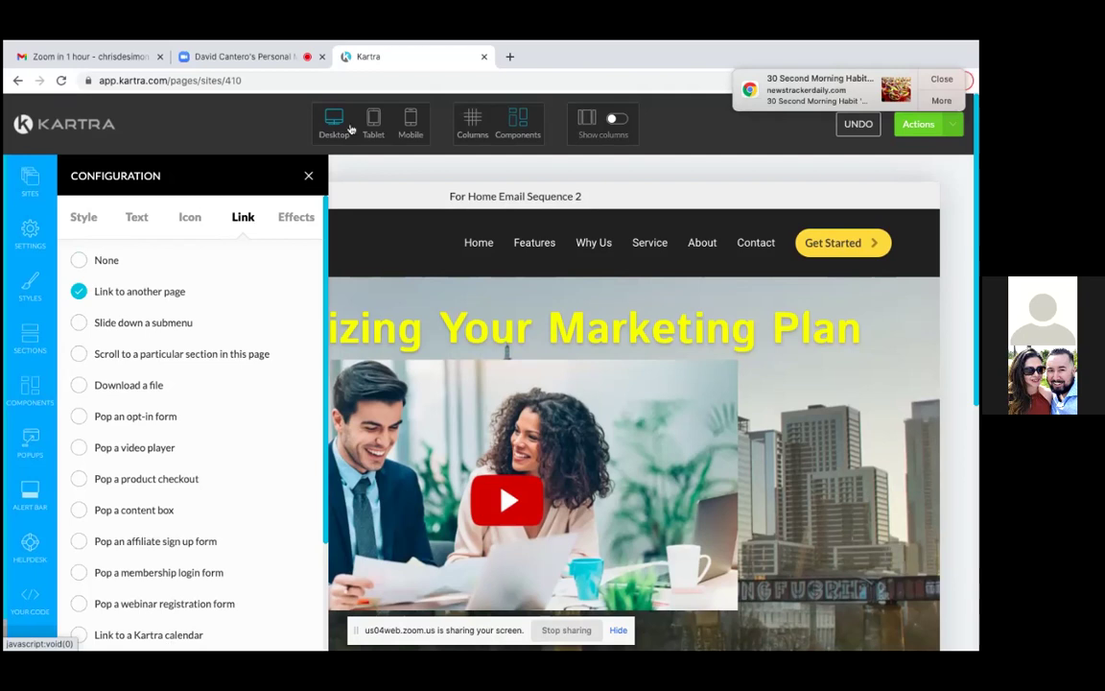
{"action": "left_click", "coordinate": [943, 80]}
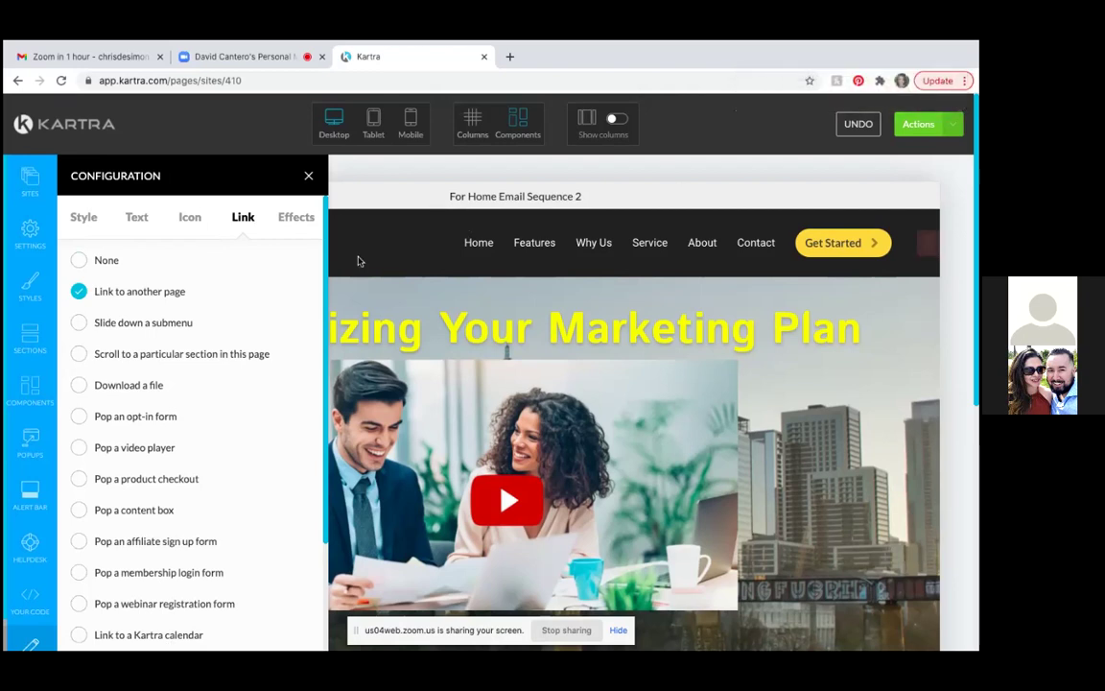
{"action": "left_click", "coordinate": [309, 177]}
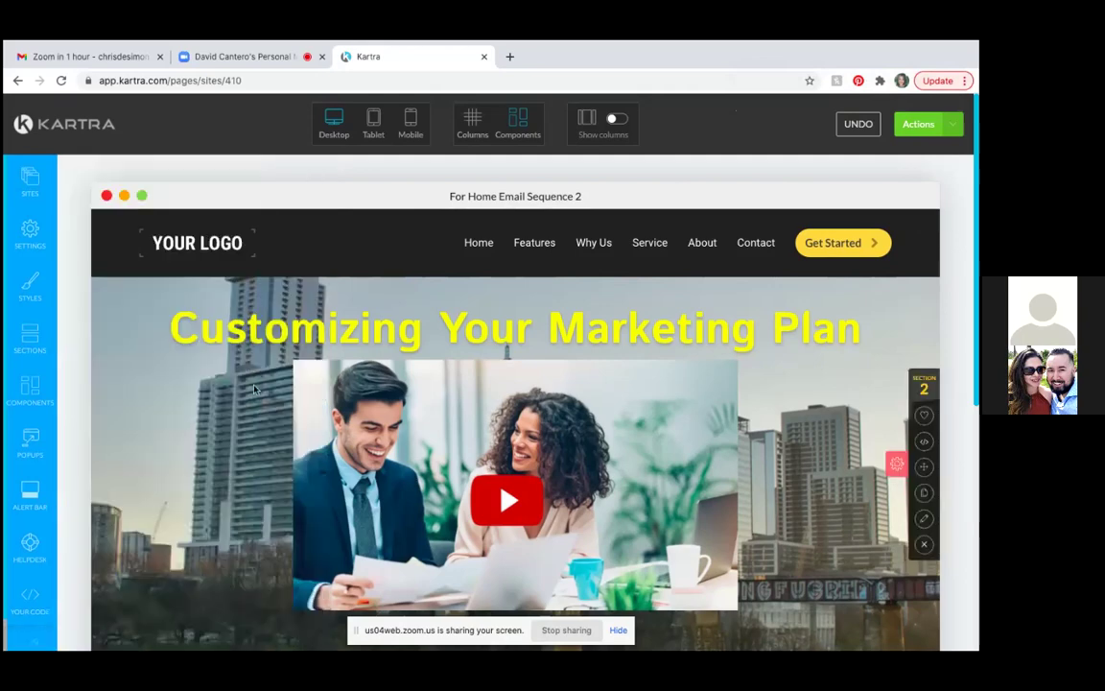
Review the page layout and browse the Hero Sections block templates.
{"action": "scroll", "coordinate": [697, 533], "scroll_direction": "down", "scroll_amount": 3}
{"action": "scroll", "coordinate": [698, 533], "scroll_direction": "up", "scroll_amount": 2}
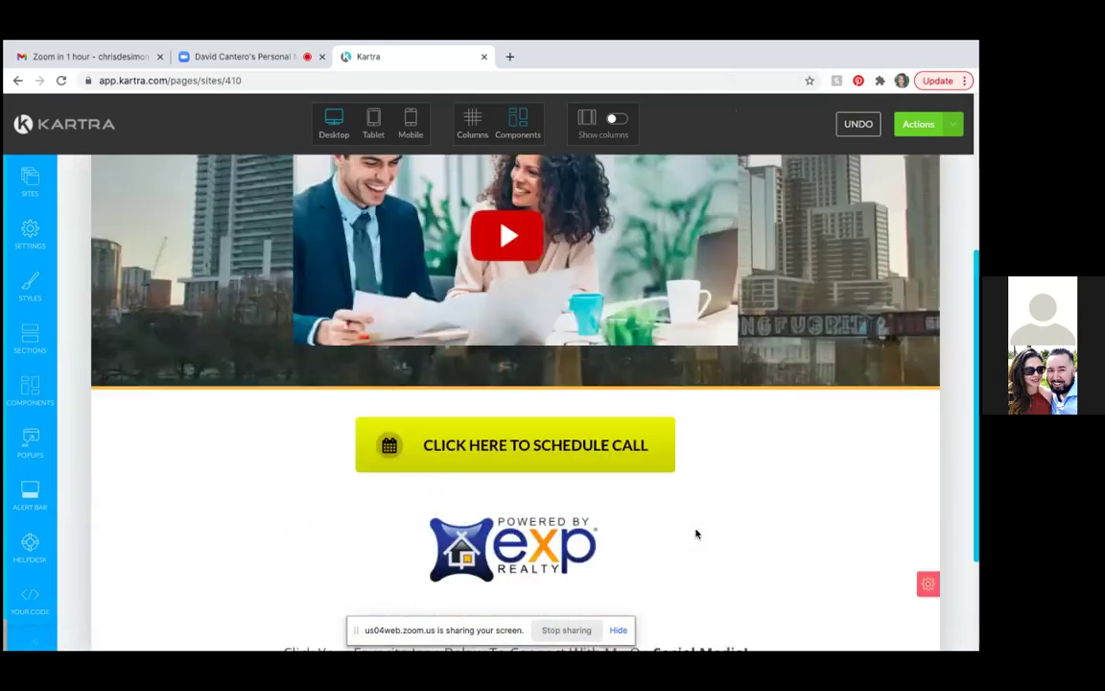
{"action": "scroll", "coordinate": [697, 533], "scroll_direction": "up", "scroll_amount": 2}
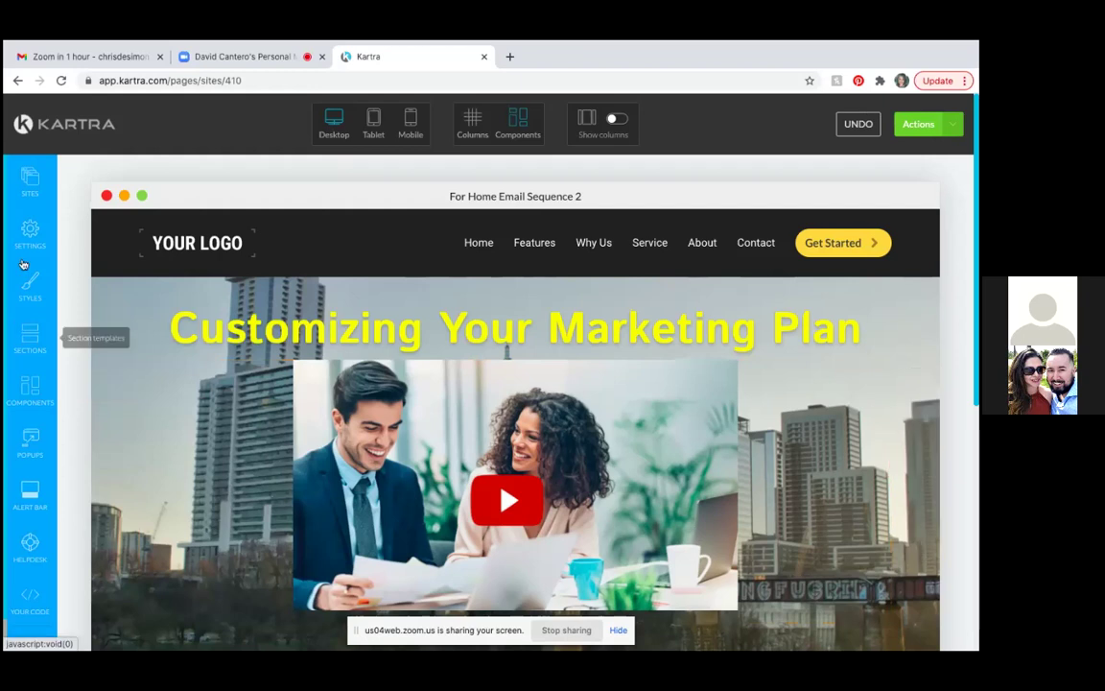
{"action": "left_click", "coordinate": [30, 333]}
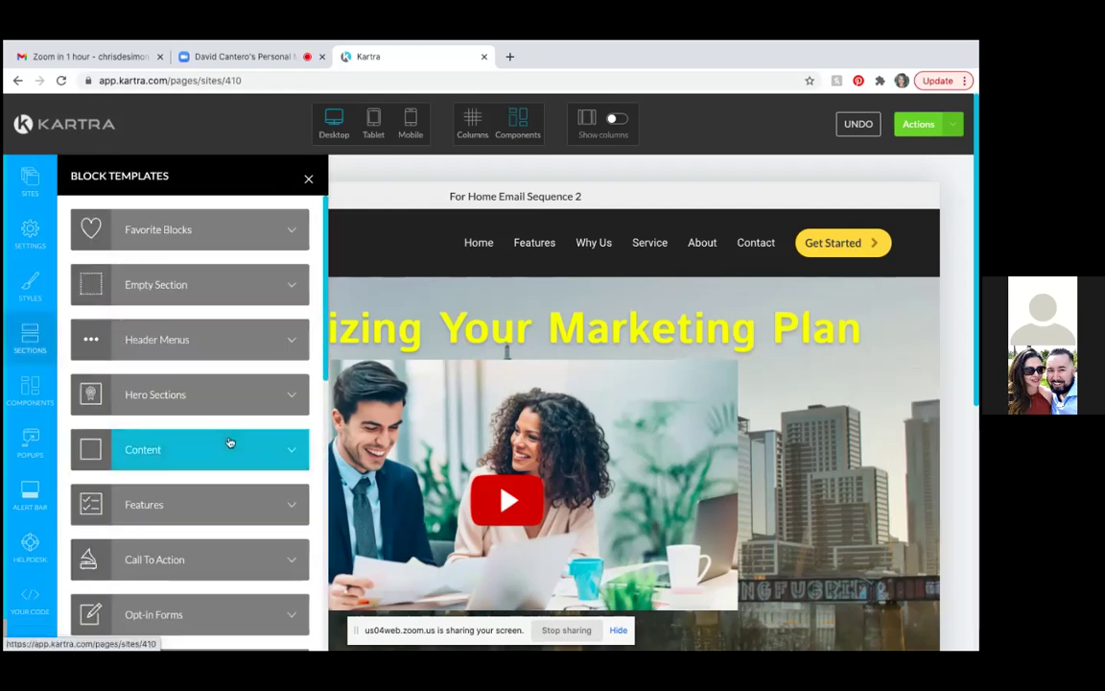
{"action": "left_click", "coordinate": [192, 393]}
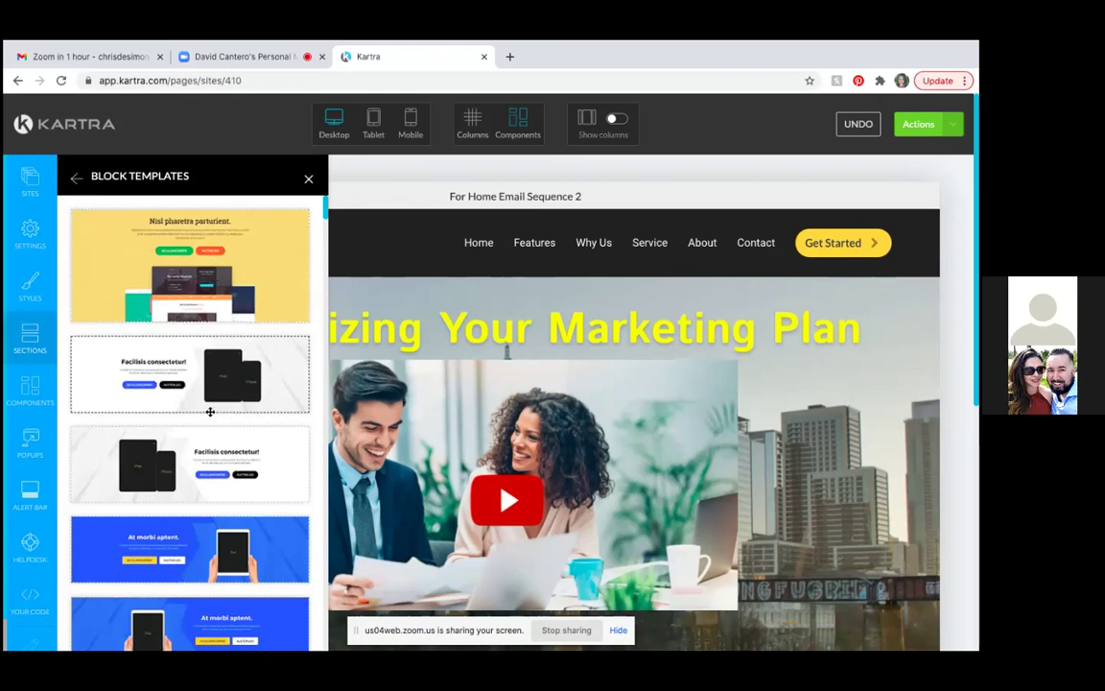
{"action": "scroll", "coordinate": [199, 533], "scroll_direction": "down", "scroll_amount": 5}
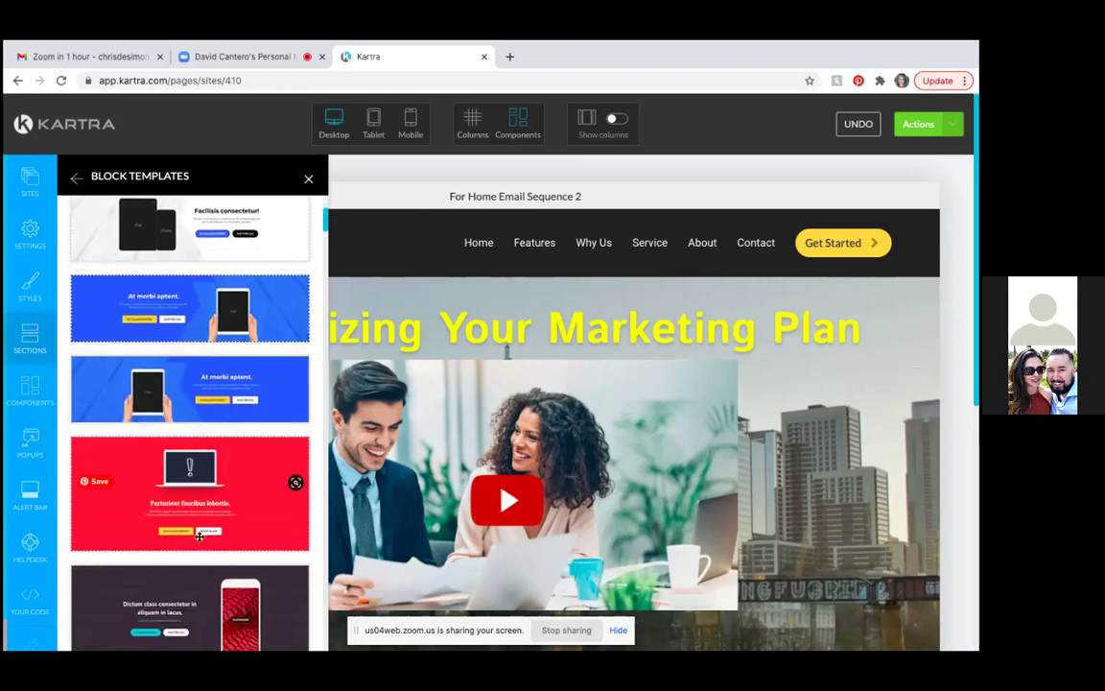
{"action": "scroll", "coordinate": [199, 535], "scroll_direction": "down", "scroll_amount": 2}
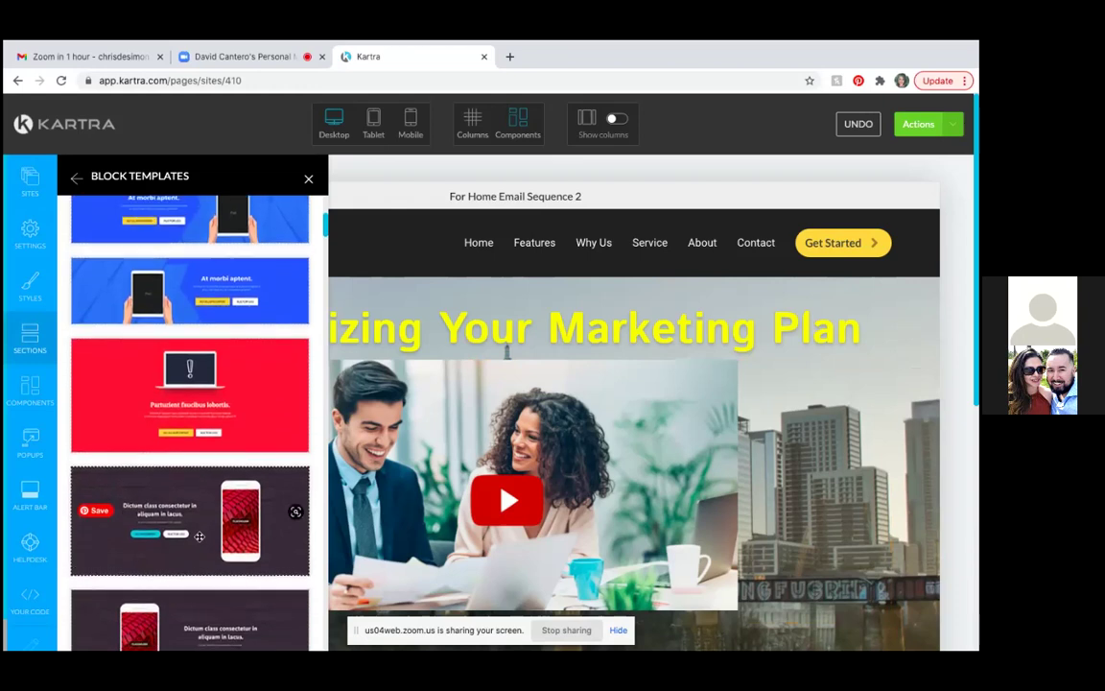
{"action": "scroll", "coordinate": [198, 537], "scroll_direction": "up", "scroll_amount": 6}
{"action": "scroll", "coordinate": [199, 536], "scroll_direction": "down", "scroll_amount": 8}
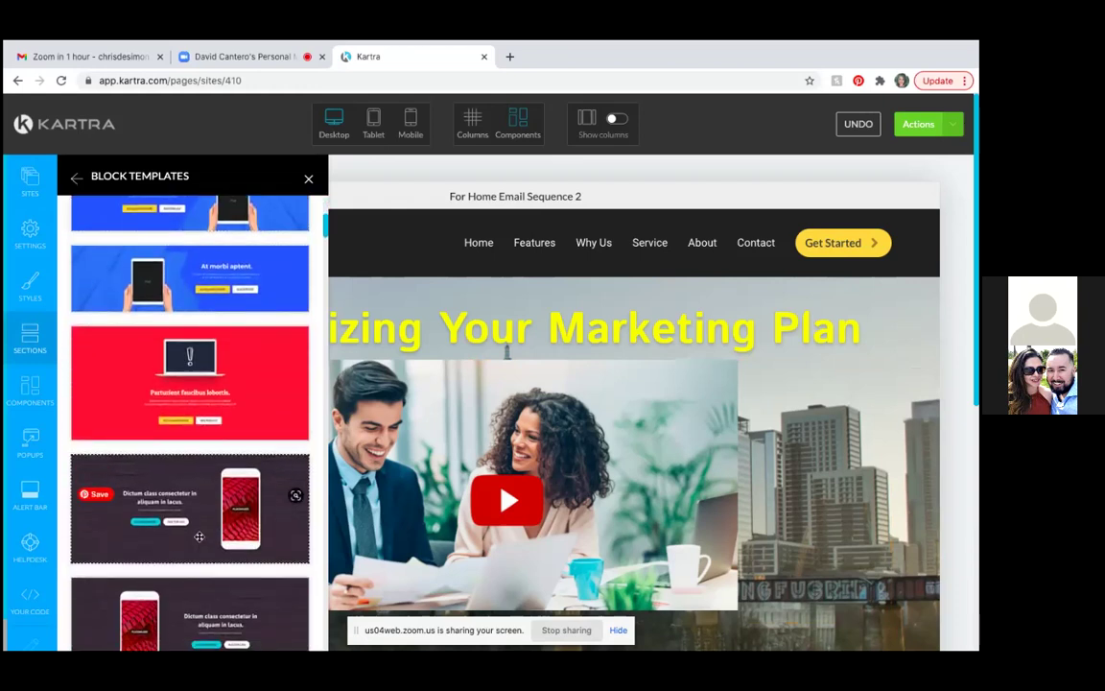
{"action": "scroll", "coordinate": [199, 536], "scroll_direction": "down", "scroll_amount": 9}
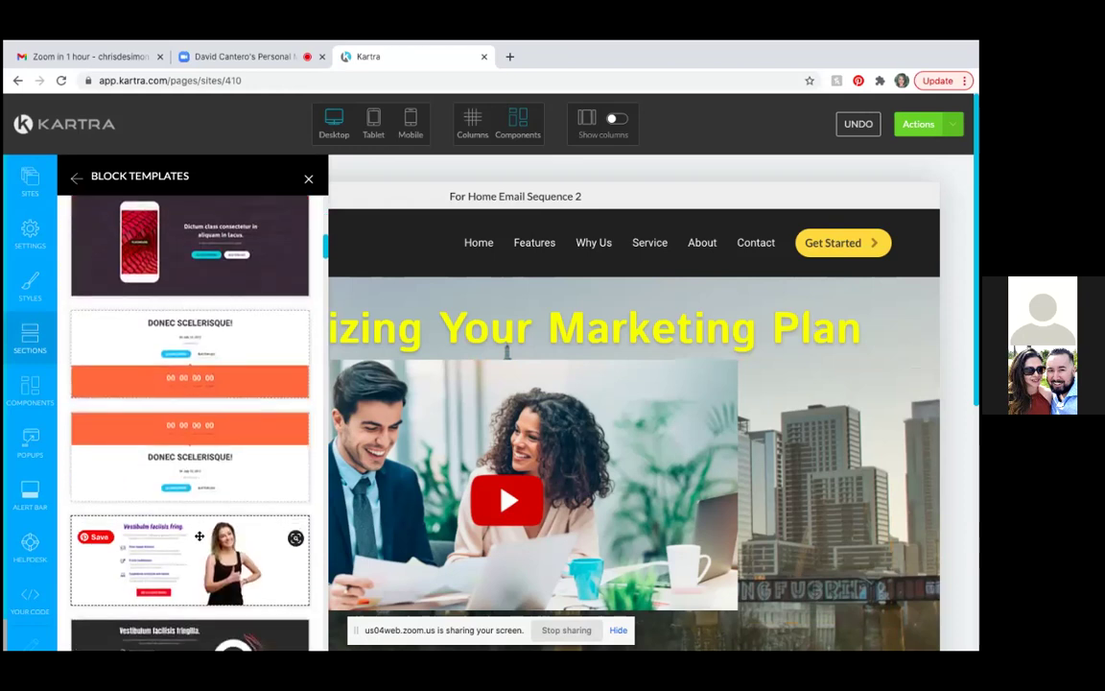
{"action": "scroll", "coordinate": [199, 535], "scroll_direction": "down", "scroll_amount": 3}
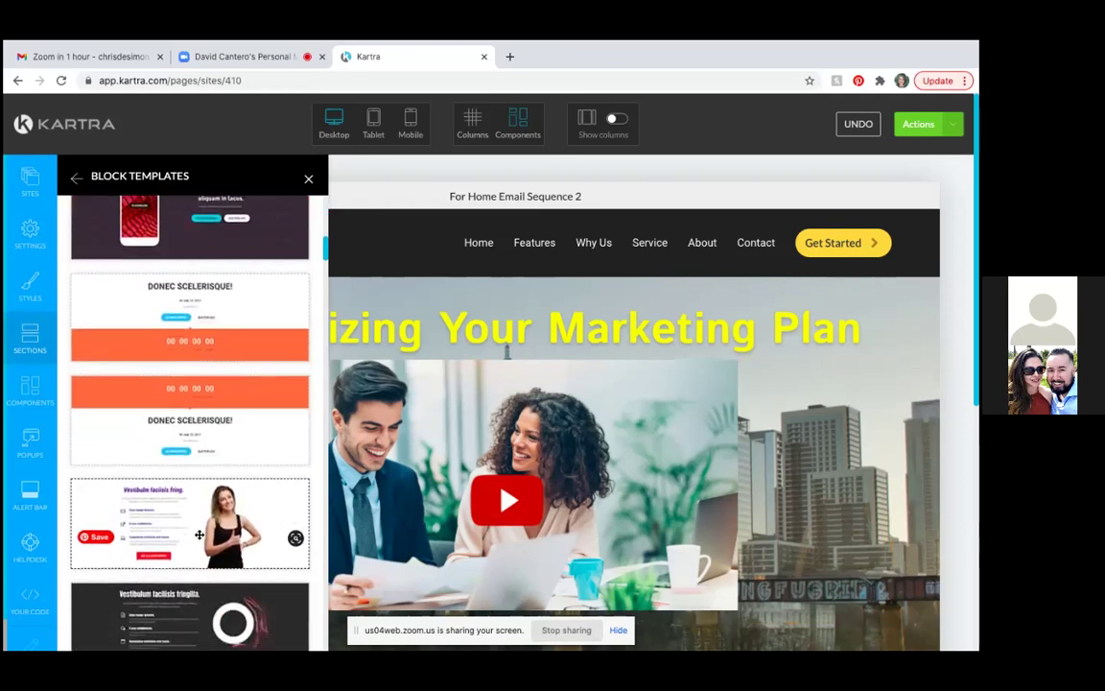
{"action": "scroll", "coordinate": [199, 536], "scroll_direction": "down", "scroll_amount": 15}
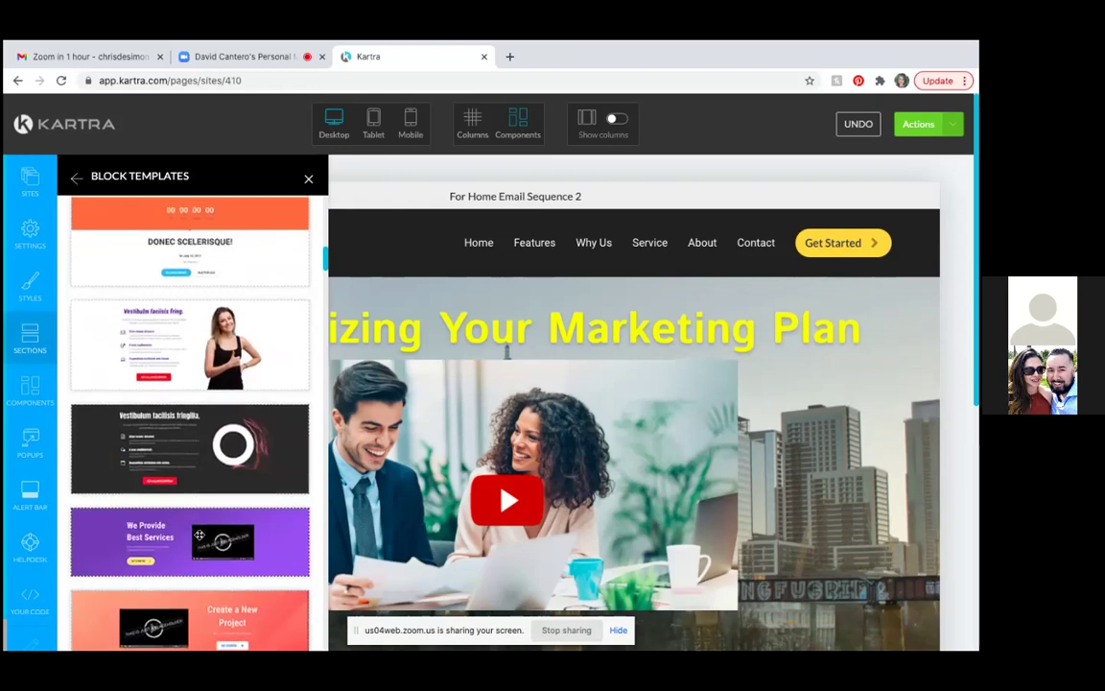
{"action": "scroll", "coordinate": [199, 534], "scroll_direction": "up", "scroll_amount": 10}
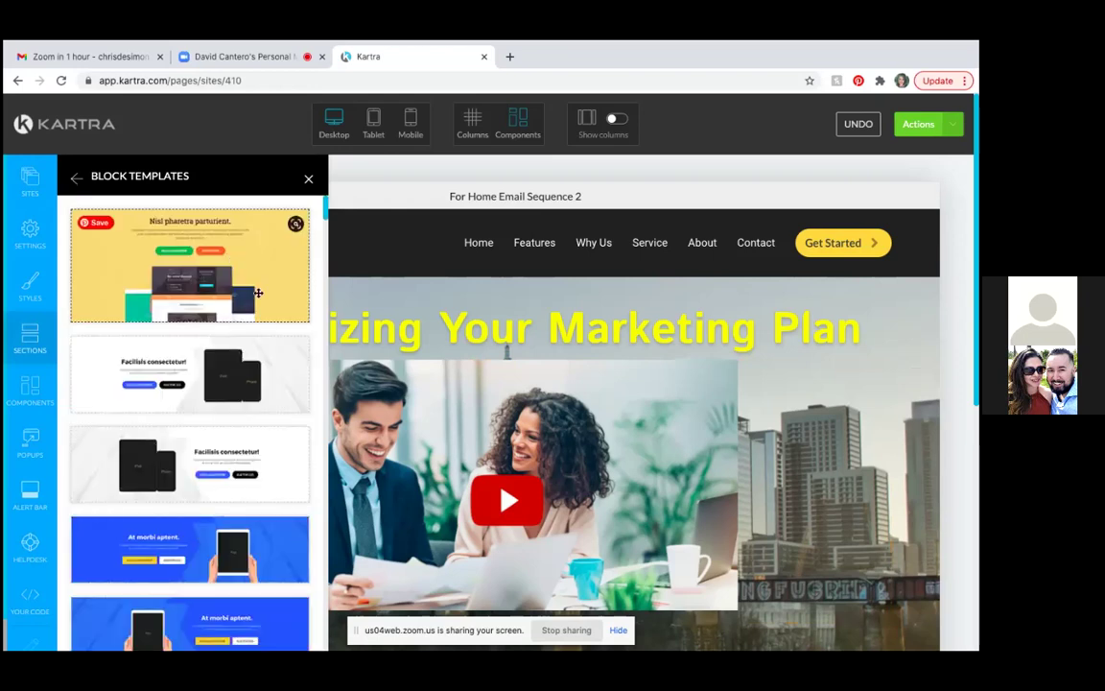
Add the first white Our Features block from the Features templates to the page.
{"action": "left_click", "coordinate": [76, 180]}
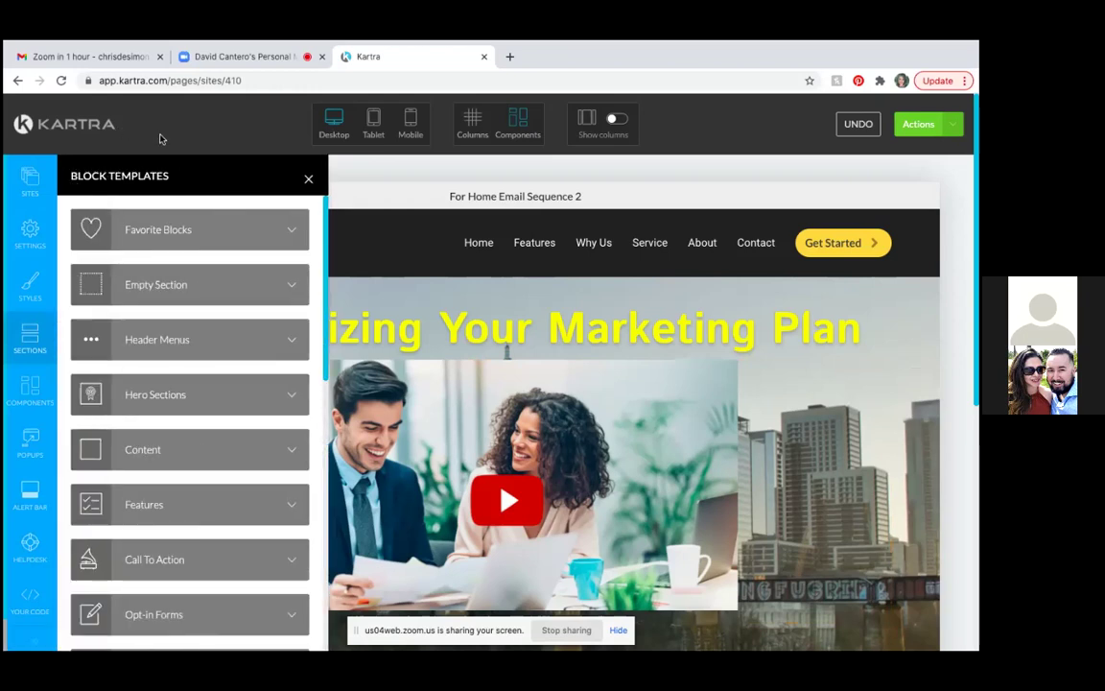
{"action": "left_click", "coordinate": [175, 501]}
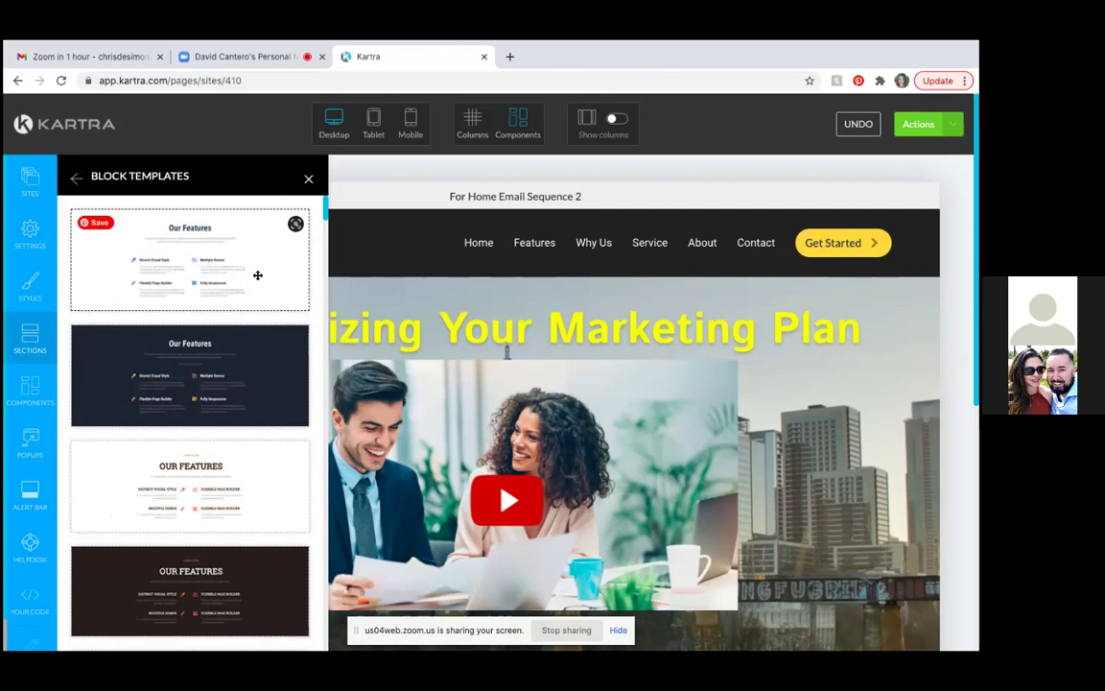
{"action": "left_click_drag", "start_coordinate": [258, 274], "coordinate": [885, 303]}
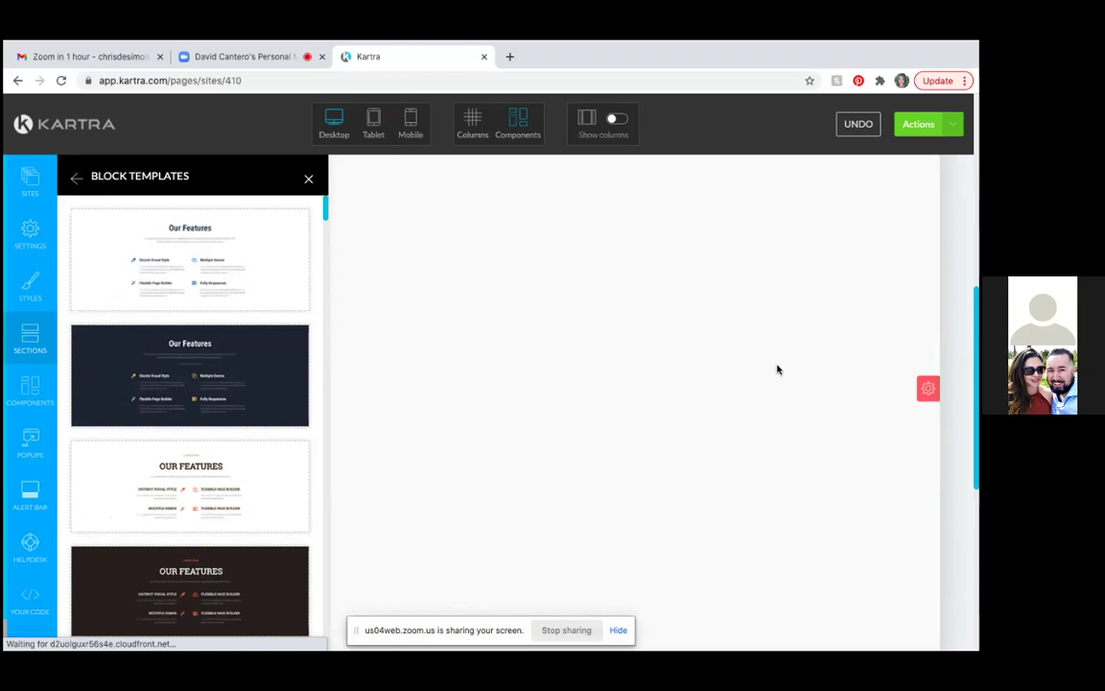
Close the block templates and review how the Our Features section fits between the hero section and the schedule-call button.
{"action": "scroll", "coordinate": [781, 369], "scroll_direction": "left", "scroll_amount": 3}
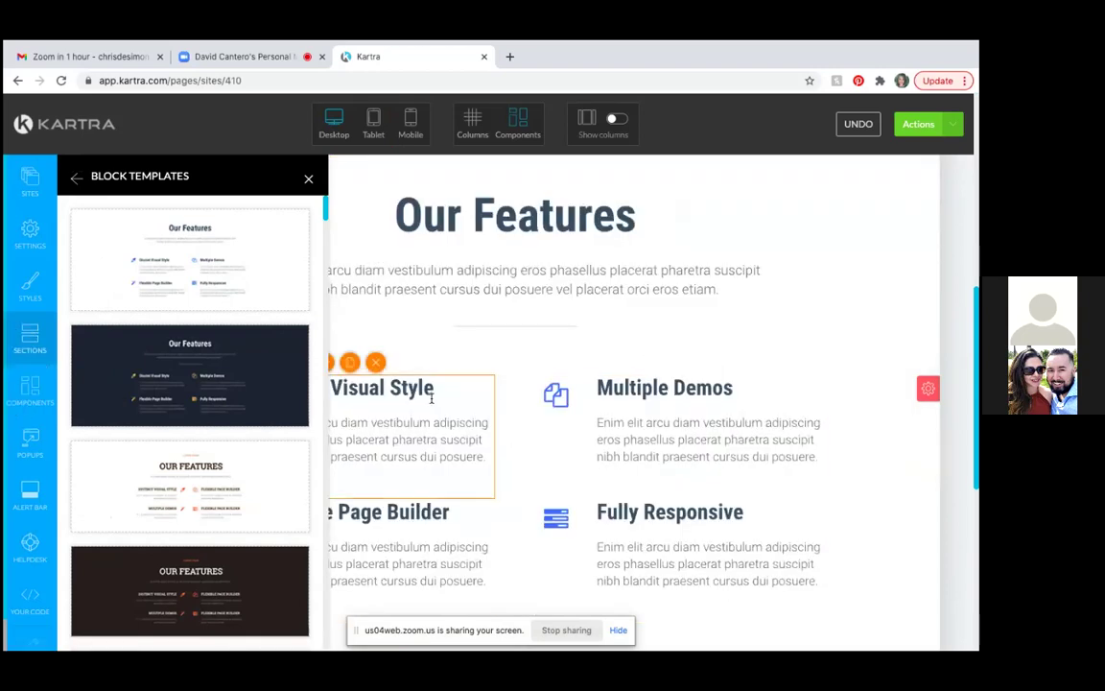
{"action": "left_click", "coordinate": [309, 181]}
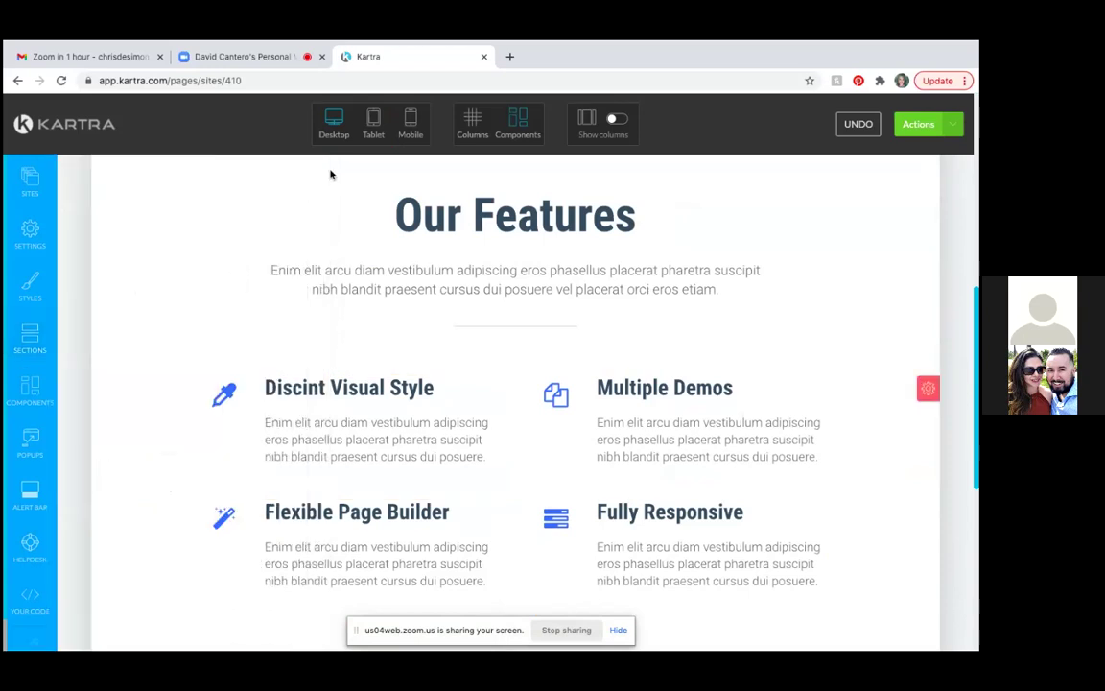
{"action": "scroll", "coordinate": [440, 263], "scroll_direction": "up", "scroll_amount": 3}
{"action": "scroll", "coordinate": [440, 263], "scroll_direction": "up", "scroll_amount": 3}
{"action": "scroll", "coordinate": [440, 265], "scroll_direction": "down", "scroll_amount": 15}
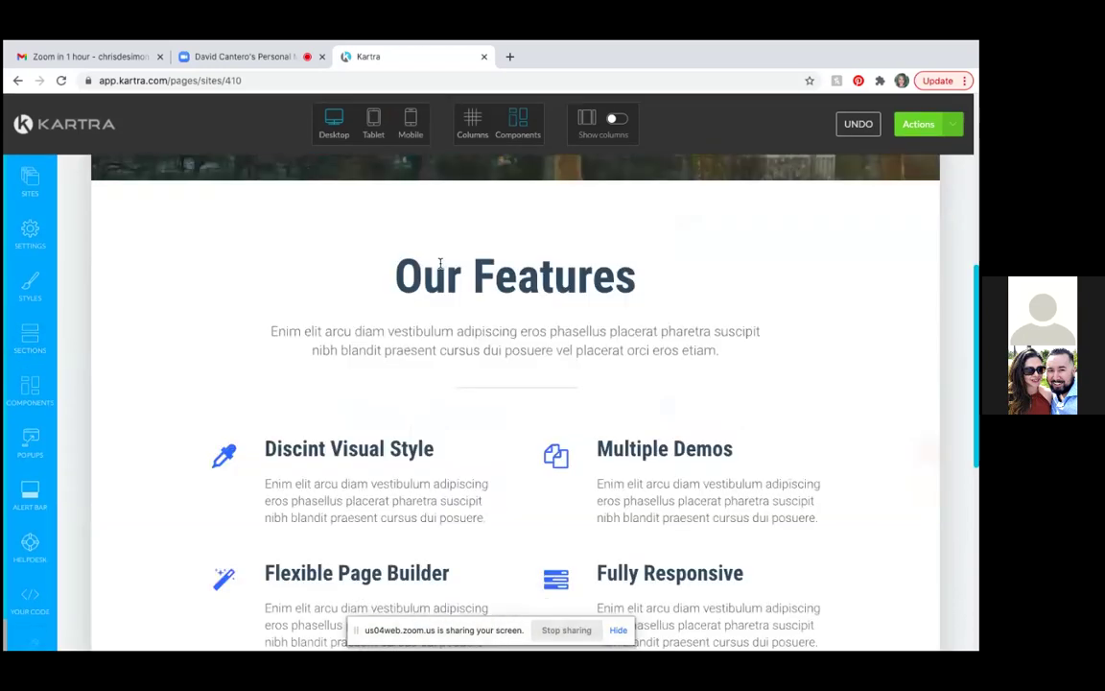
{"action": "scroll", "coordinate": [441, 269], "scroll_direction": "up", "scroll_amount": 10}
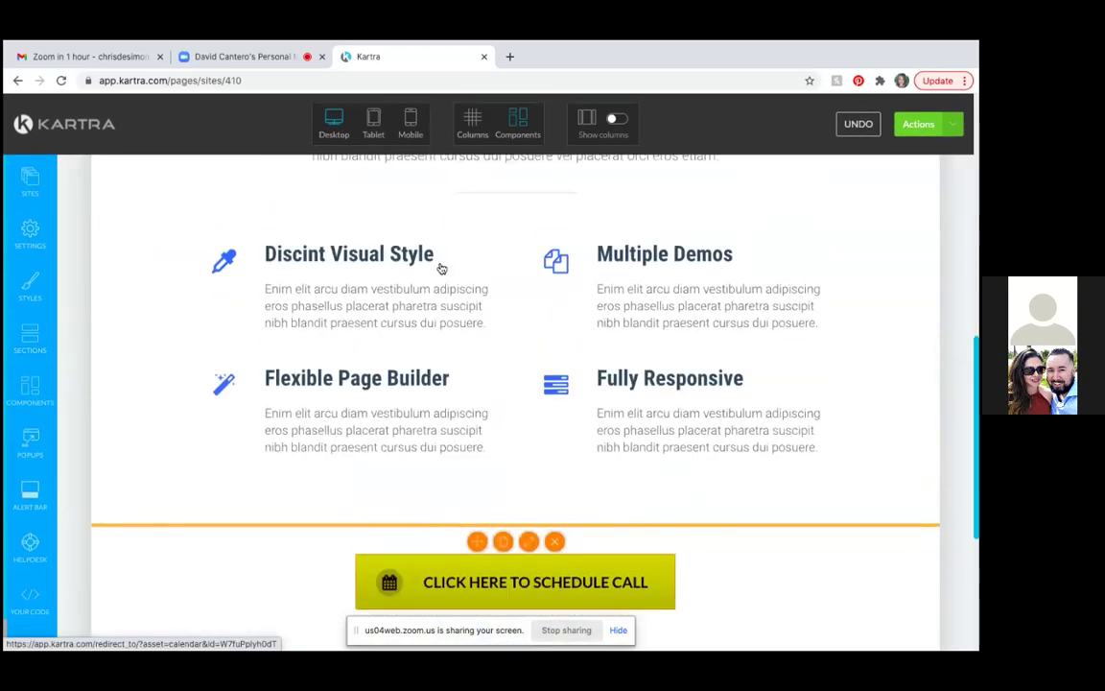
{"action": "scroll", "coordinate": [440, 268], "scroll_direction": "up", "scroll_amount": 4}
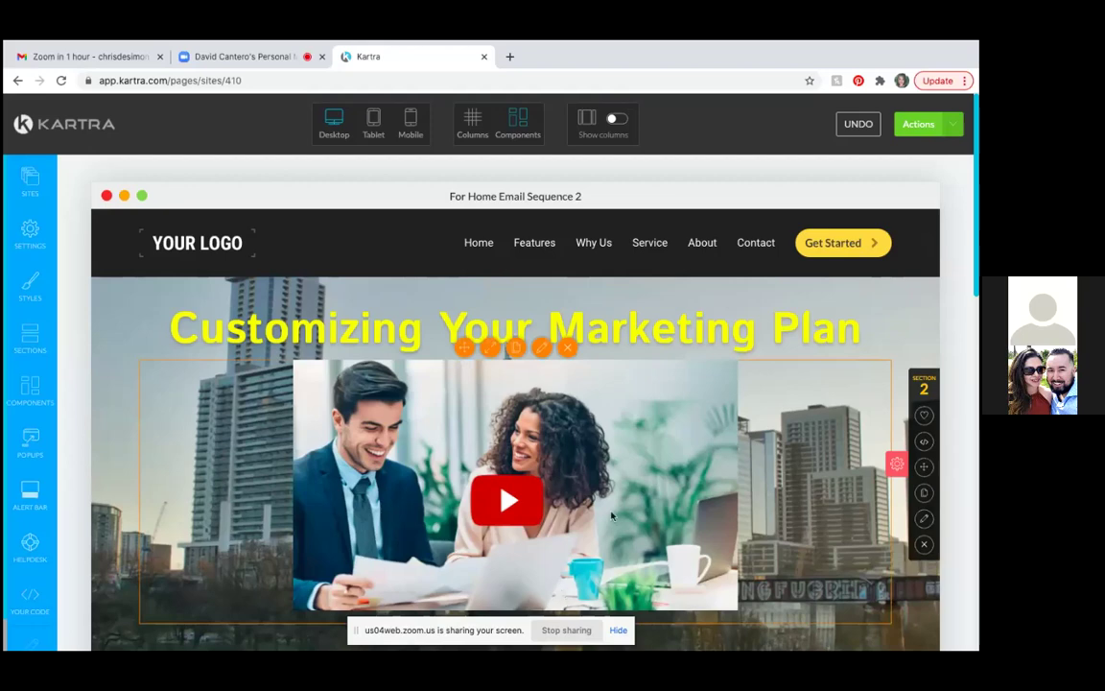
{"action": "scroll", "coordinate": [732, 485], "scroll_direction": "down", "scroll_amount": 15}
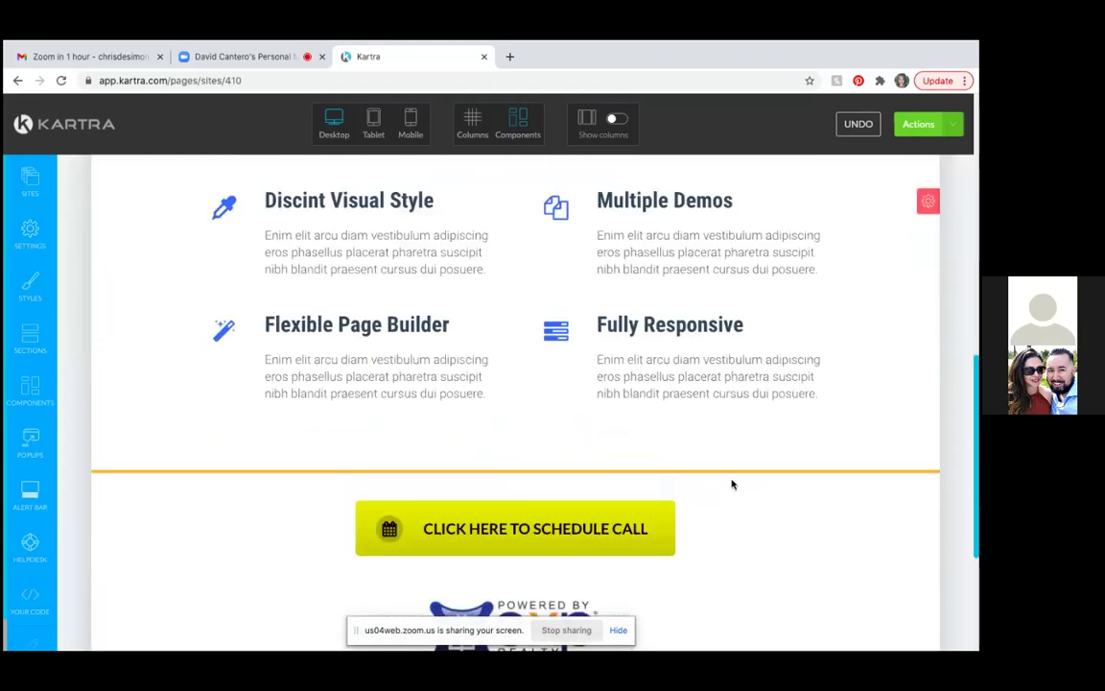
{"action": "scroll", "coordinate": [732, 479], "scroll_direction": "up", "scroll_amount": 15}
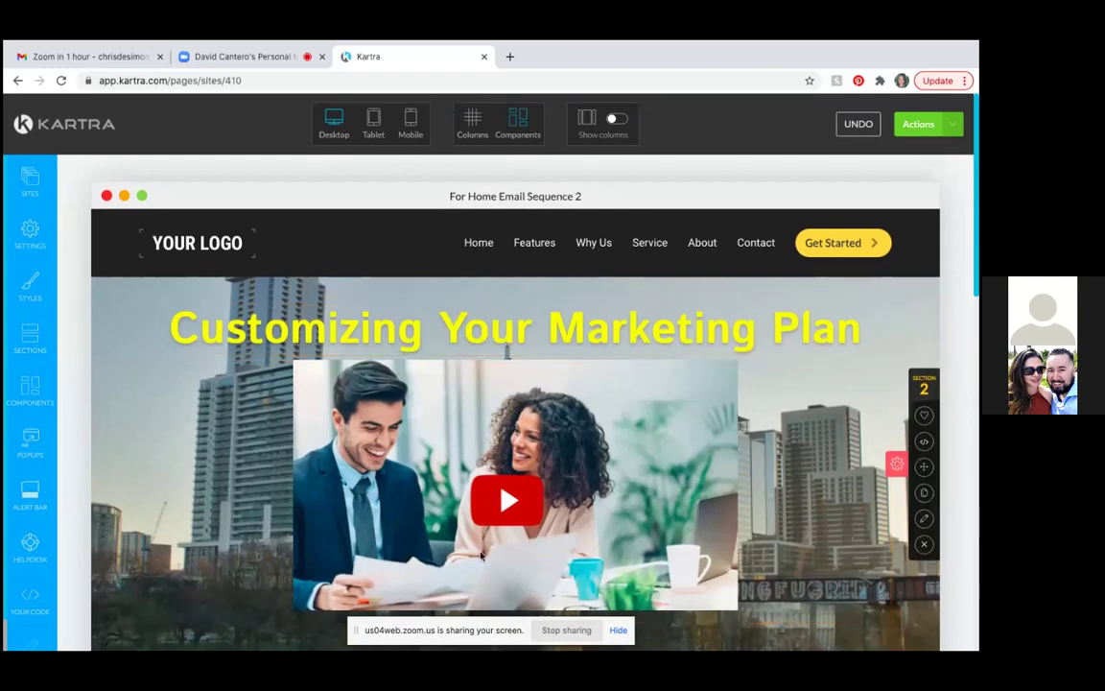
{"action": "scroll", "coordinate": [477, 506], "scroll_direction": "down", "scroll_amount": 10}
{"action": "scroll", "coordinate": [476, 506], "scroll_direction": "up", "scroll_amount": 5}
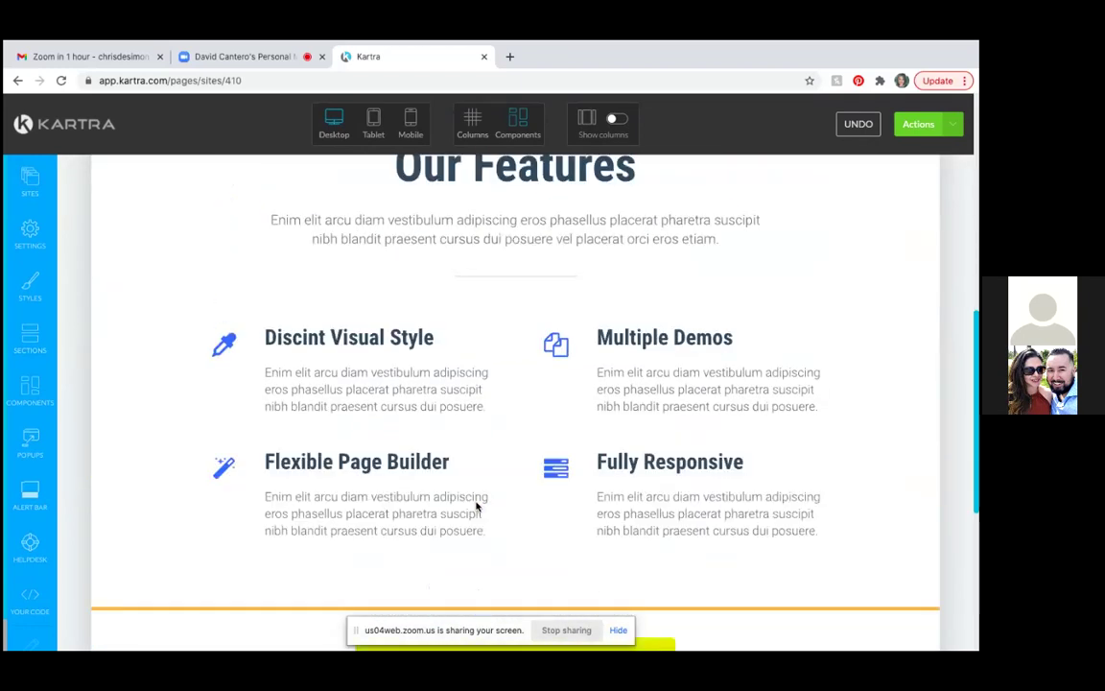
{"action": "scroll", "coordinate": [477, 505], "scroll_direction": "up", "scroll_amount": 1}
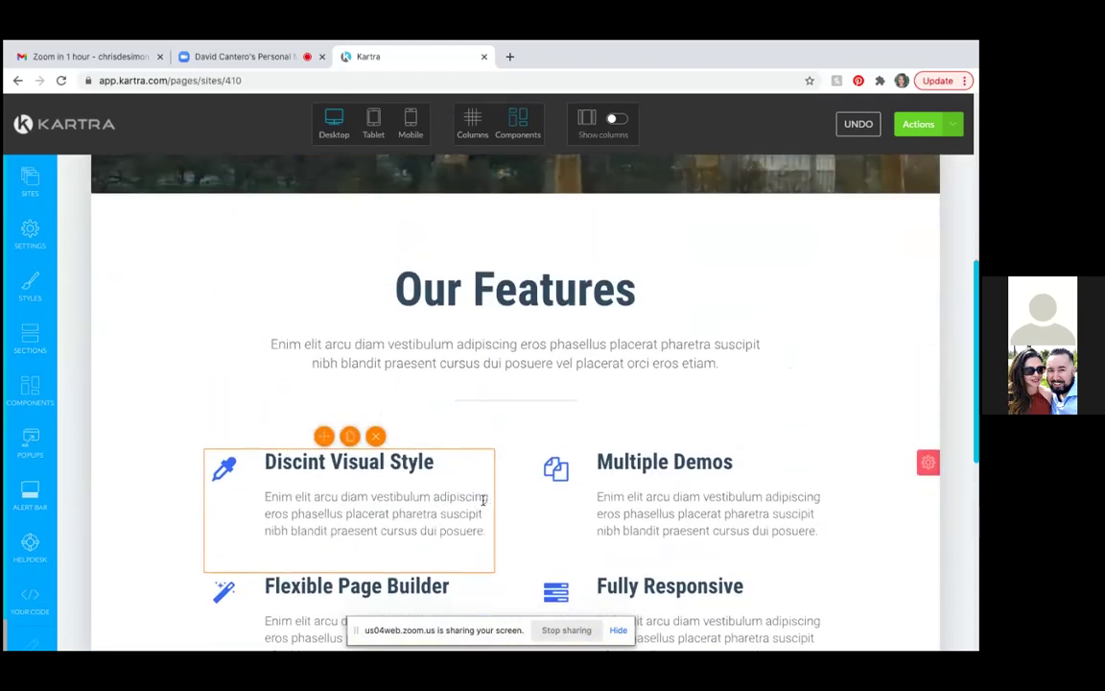
Delete the Our Features section from the page and confirm the deletion.
{"action": "left_click", "coordinate": [927, 463]}
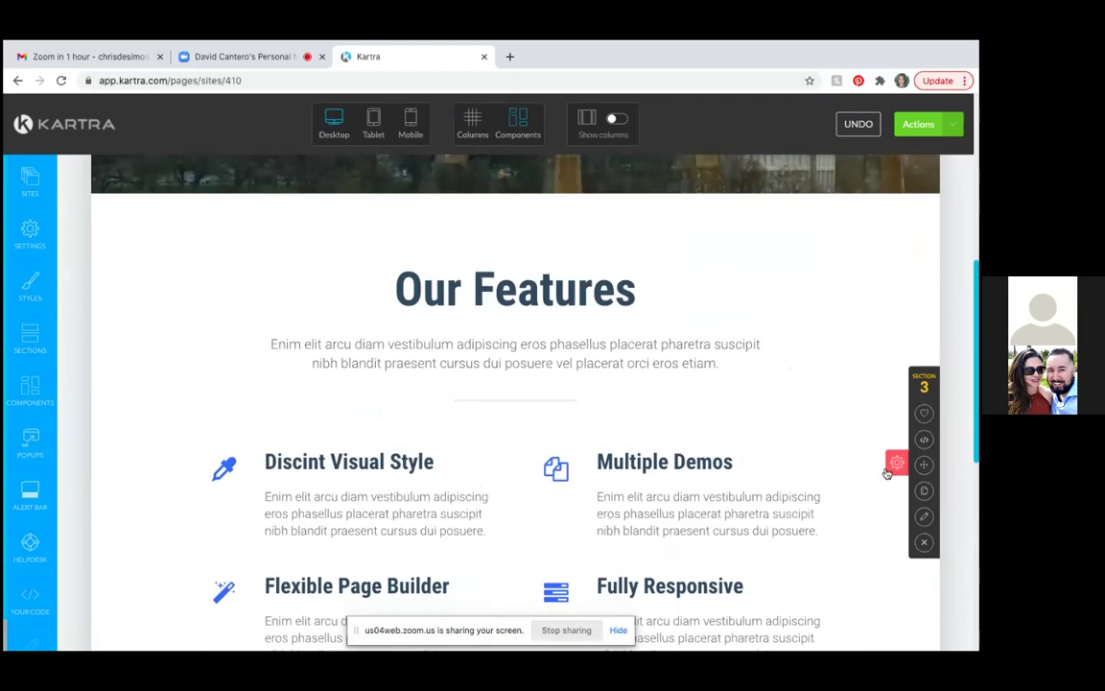
{"action": "left_click", "coordinate": [923, 543]}
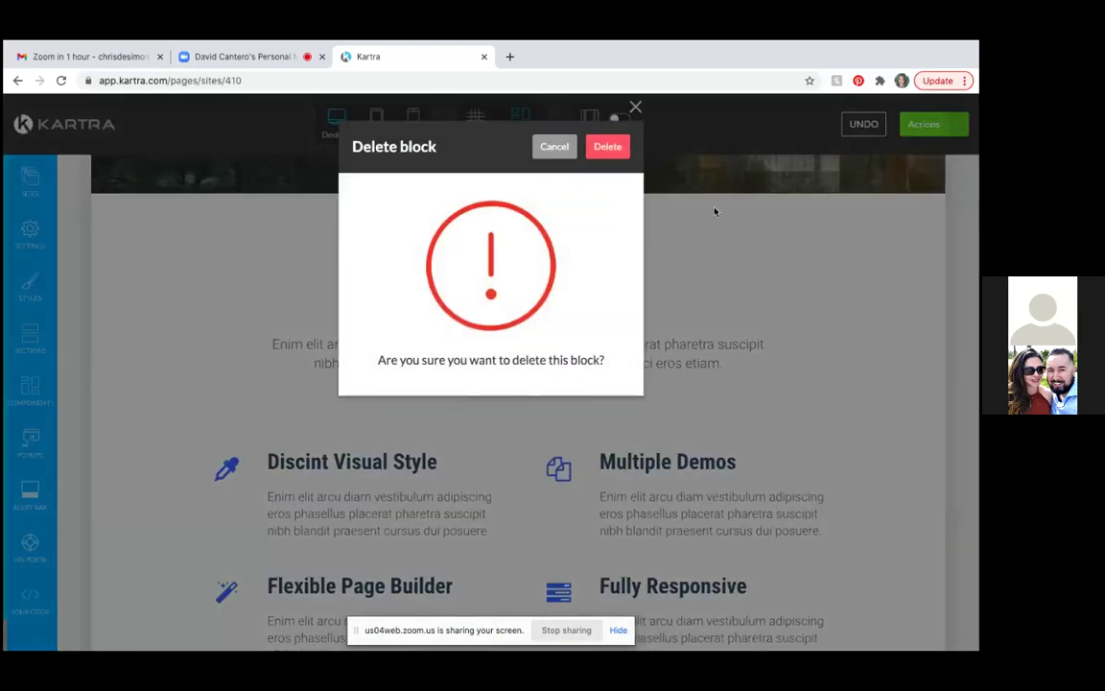
{"action": "left_click", "coordinate": [607, 147]}
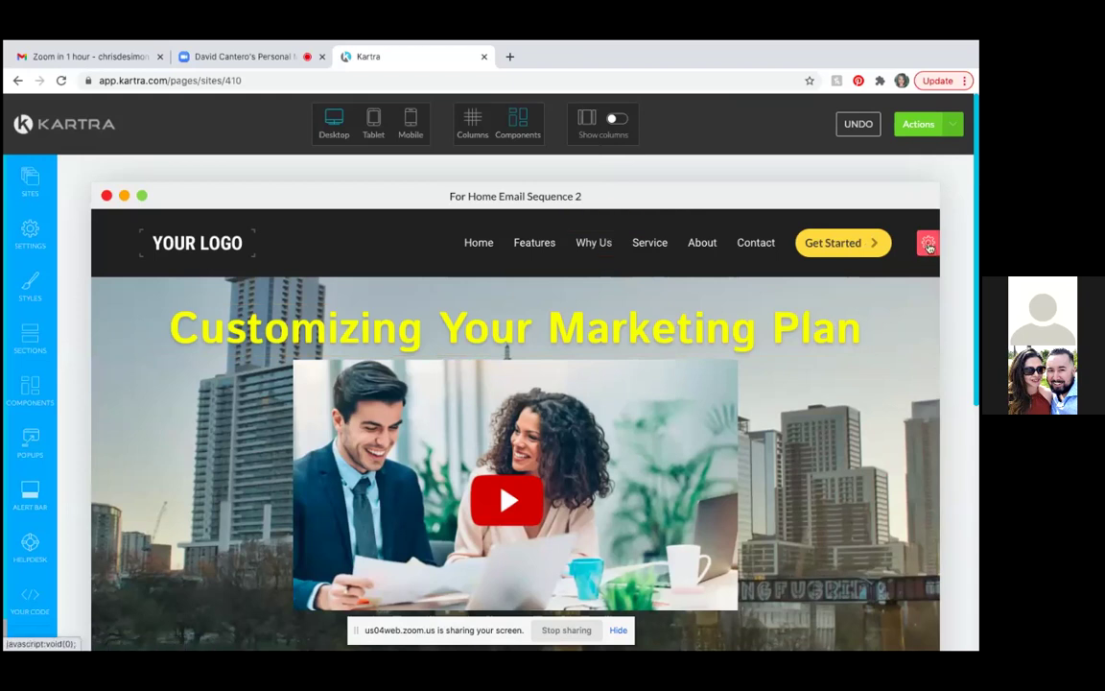
Delete the header section containing the logo placeholder and navigation menu from the page.
{"action": "mouse_move", "coordinate": [928, 247]}
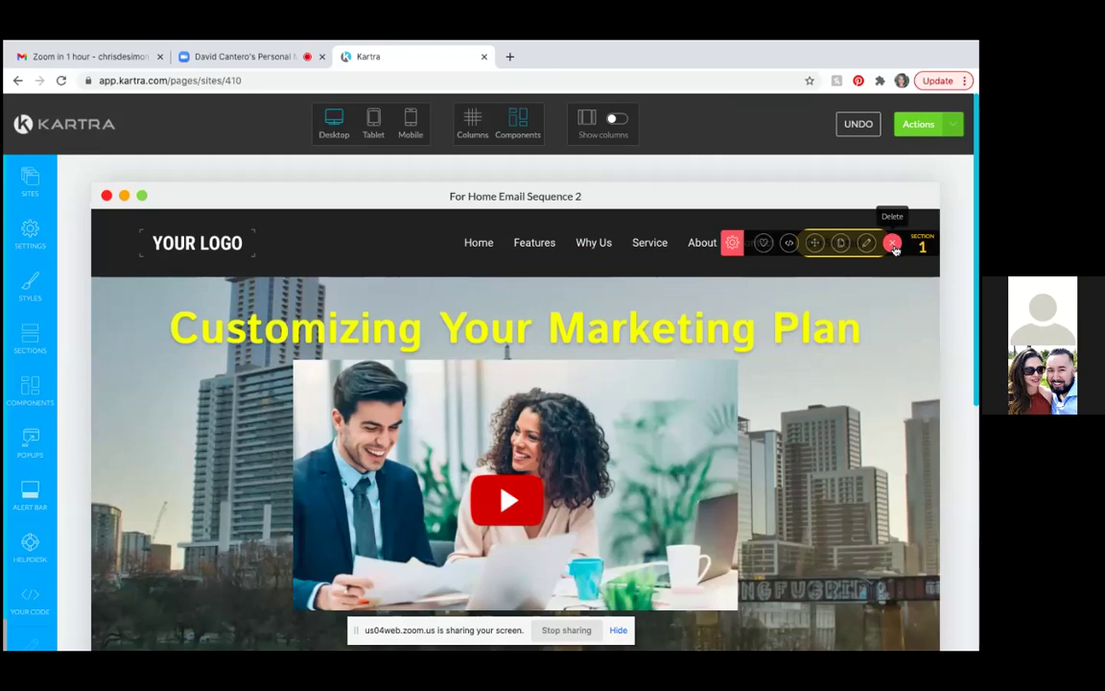
{"action": "left_click", "coordinate": [893, 244]}
{"action": "left_click", "coordinate": [608, 148]}
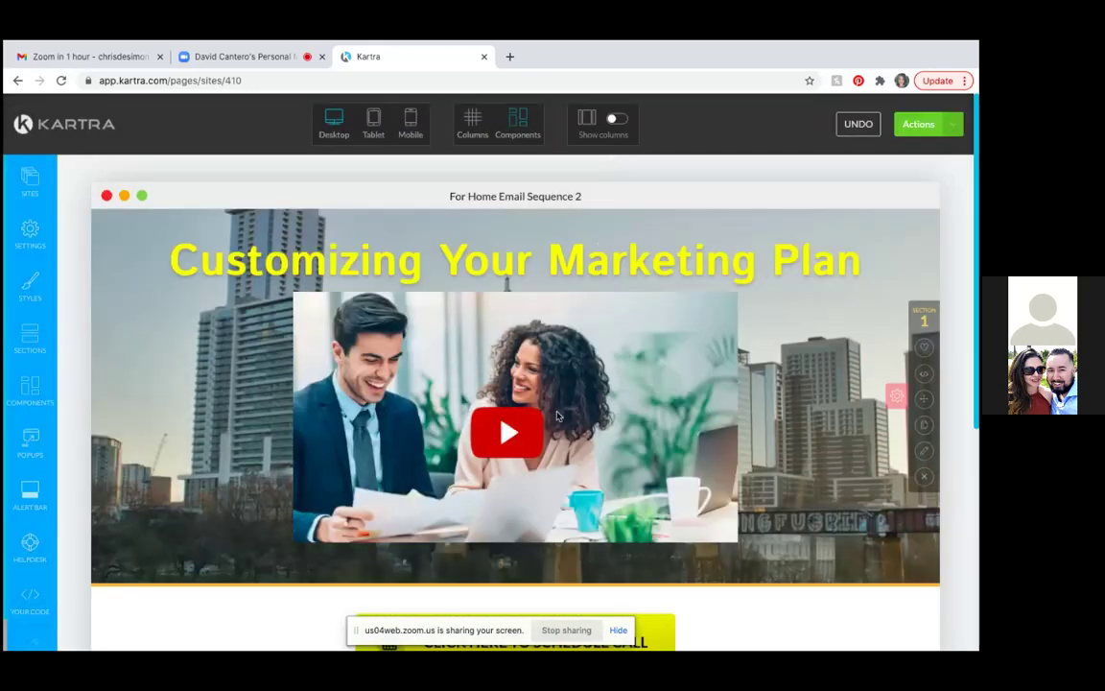
Examine the style options of the Click Here To Schedule Call button and close its configuration without applying changes.
{"action": "scroll", "coordinate": [577, 357], "scroll_direction": "down", "scroll_amount": 3}
{"action": "scroll", "coordinate": [577, 357], "scroll_direction": "down", "scroll_amount": 2}
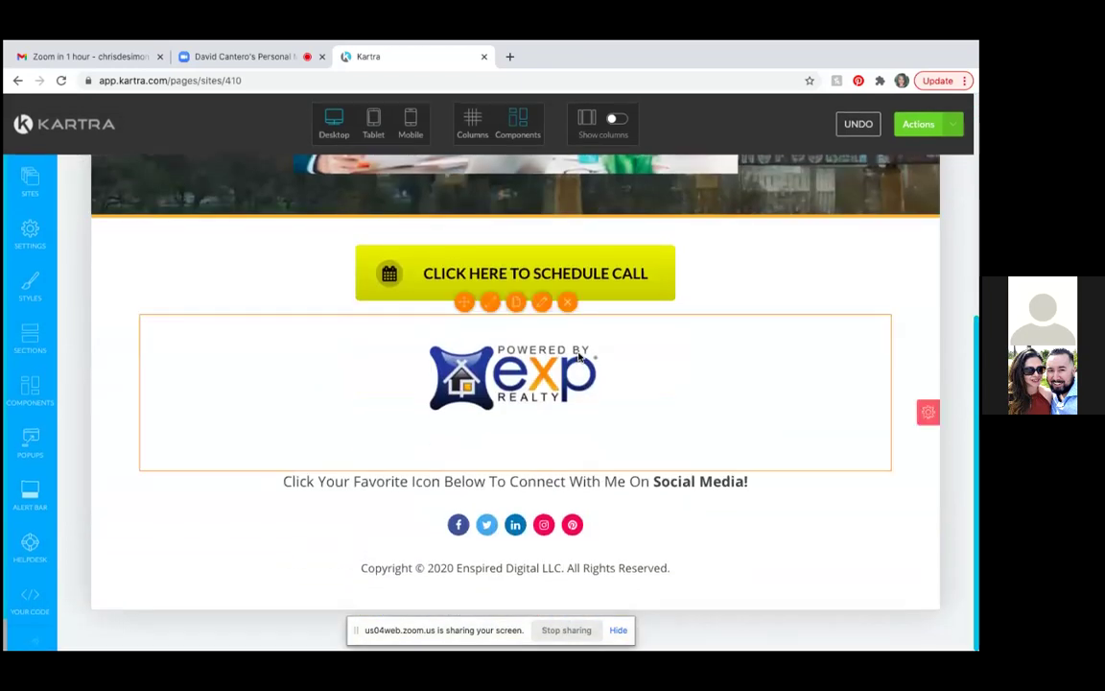
{"action": "scroll", "coordinate": [578, 357], "scroll_direction": "up", "scroll_amount": 2}
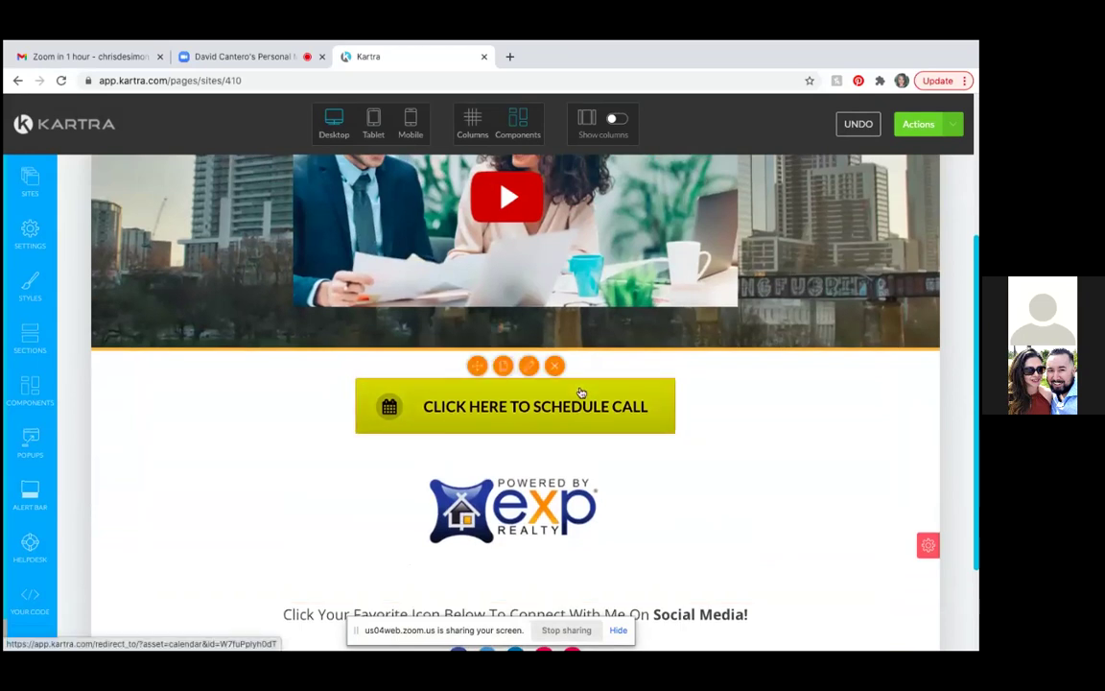
{"action": "left_click", "coordinate": [529, 366]}
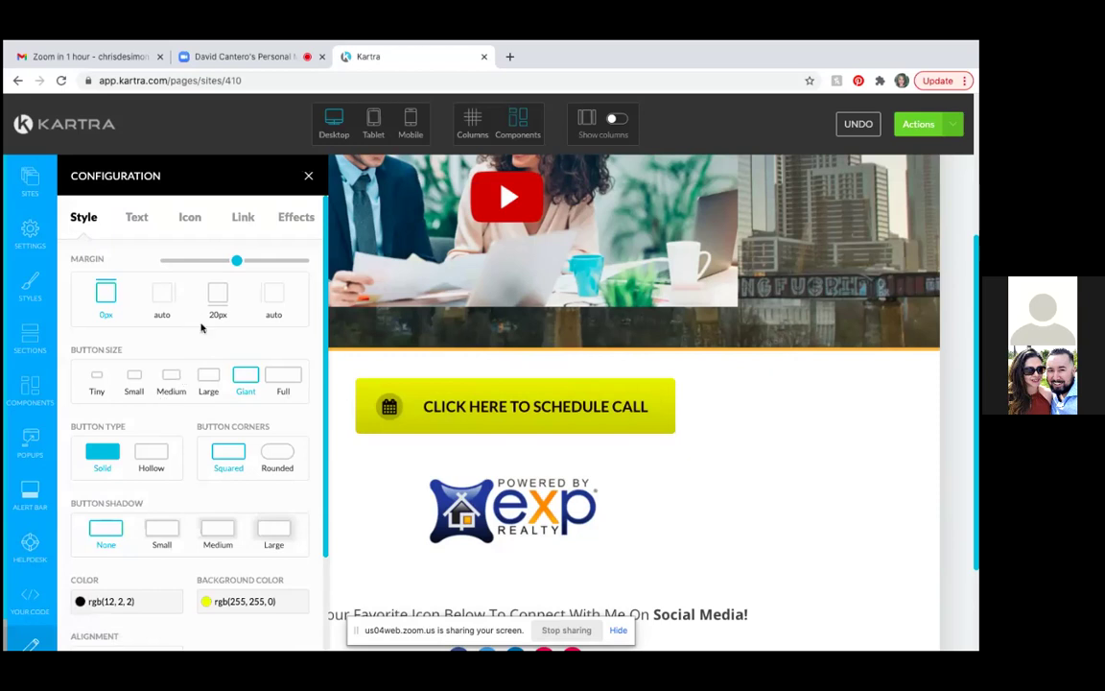
{"action": "scroll", "coordinate": [206, 417], "scroll_direction": "down", "scroll_amount": 3}
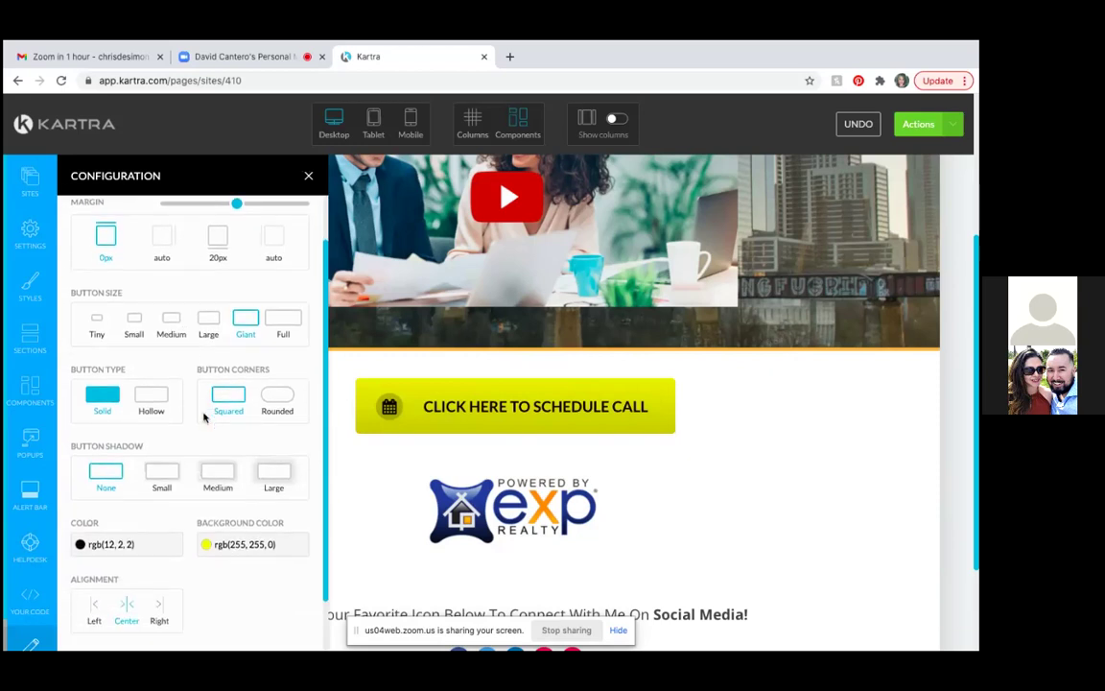
{"action": "scroll", "coordinate": [203, 416], "scroll_direction": "down", "scroll_amount": 3}
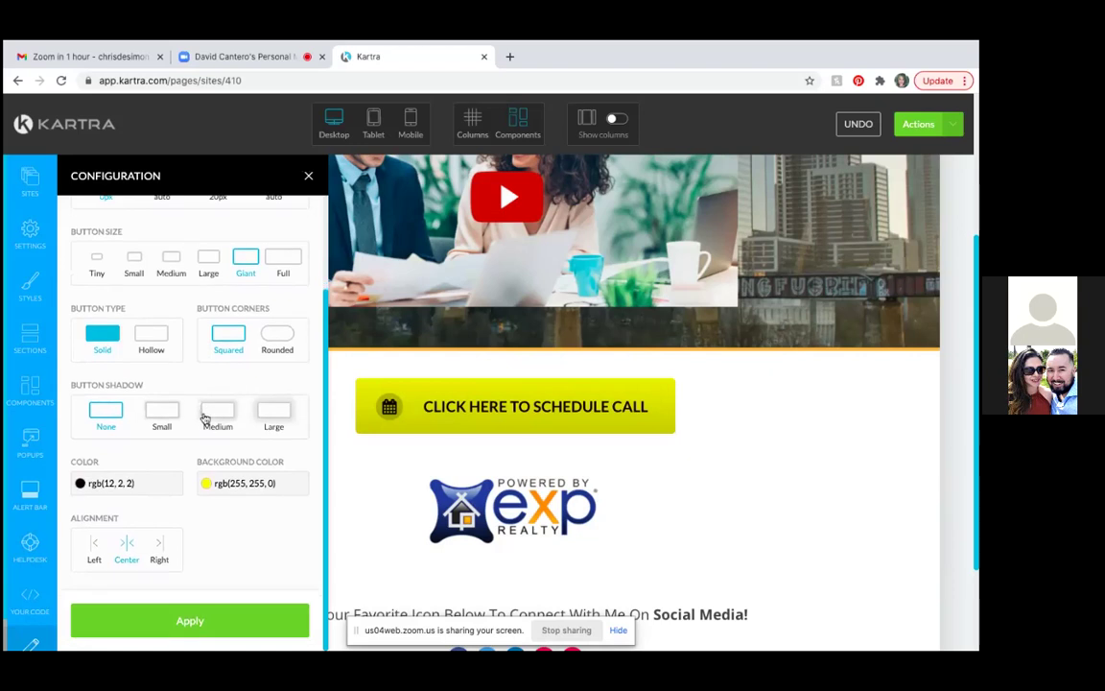
{"action": "scroll", "coordinate": [203, 416], "scroll_direction": "up", "scroll_amount": 5}
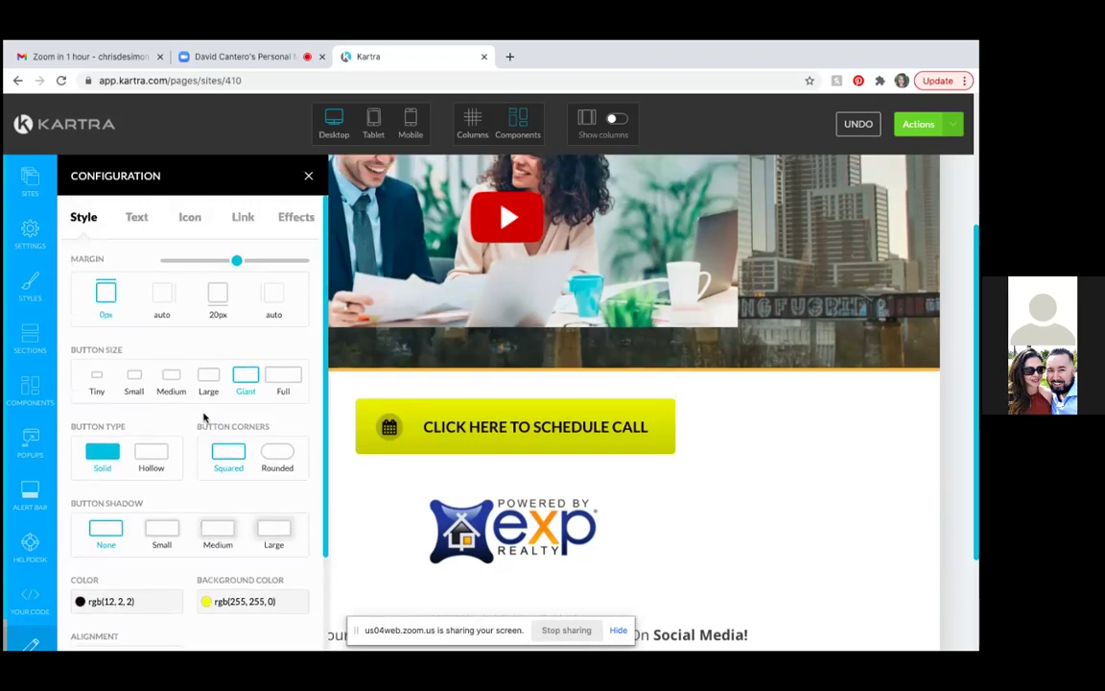
{"action": "scroll", "coordinate": [204, 416], "scroll_direction": "up", "scroll_amount": 5}
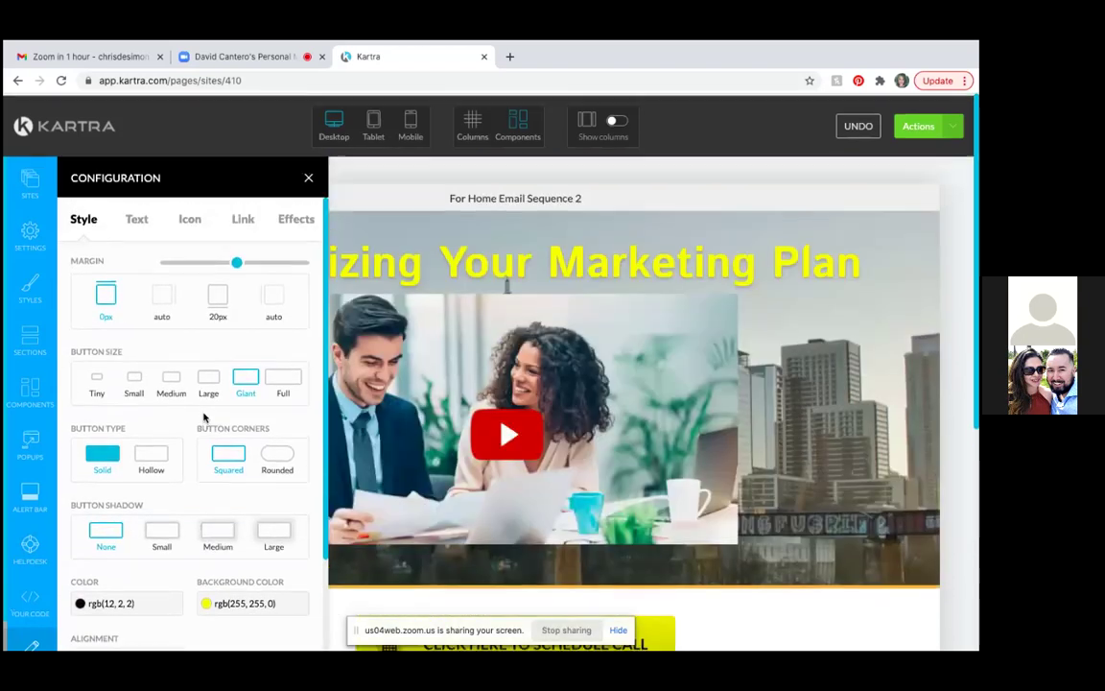
{"action": "scroll", "coordinate": [203, 416], "scroll_direction": "down", "scroll_amount": 3}
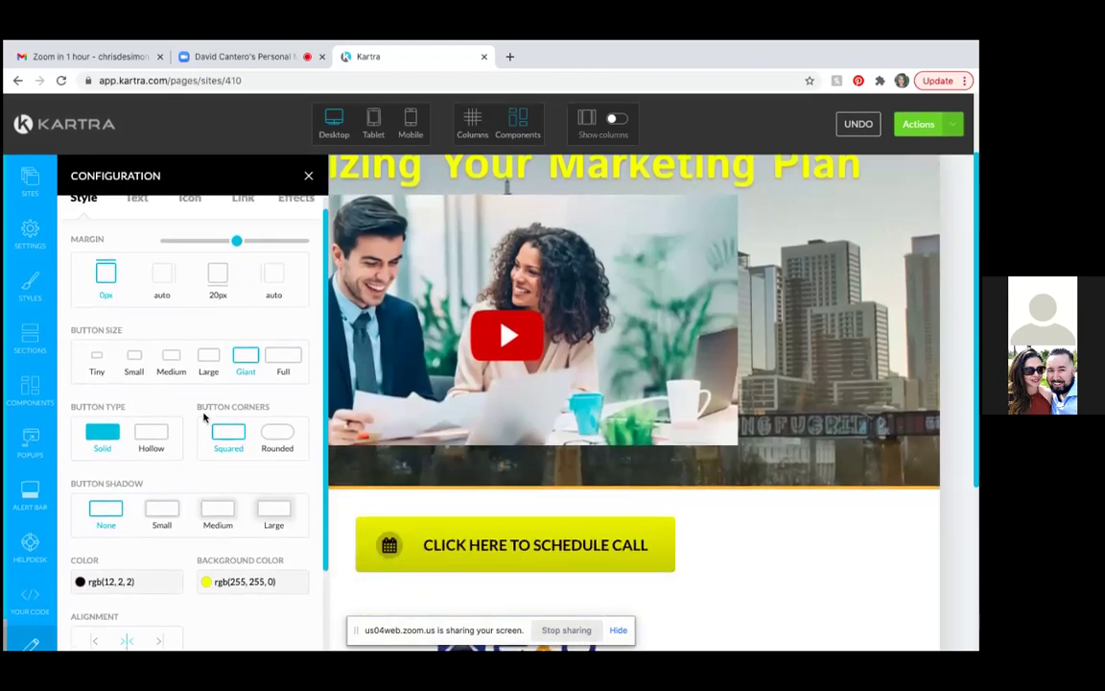
{"action": "scroll", "coordinate": [203, 417], "scroll_direction": "down", "scroll_amount": 3}
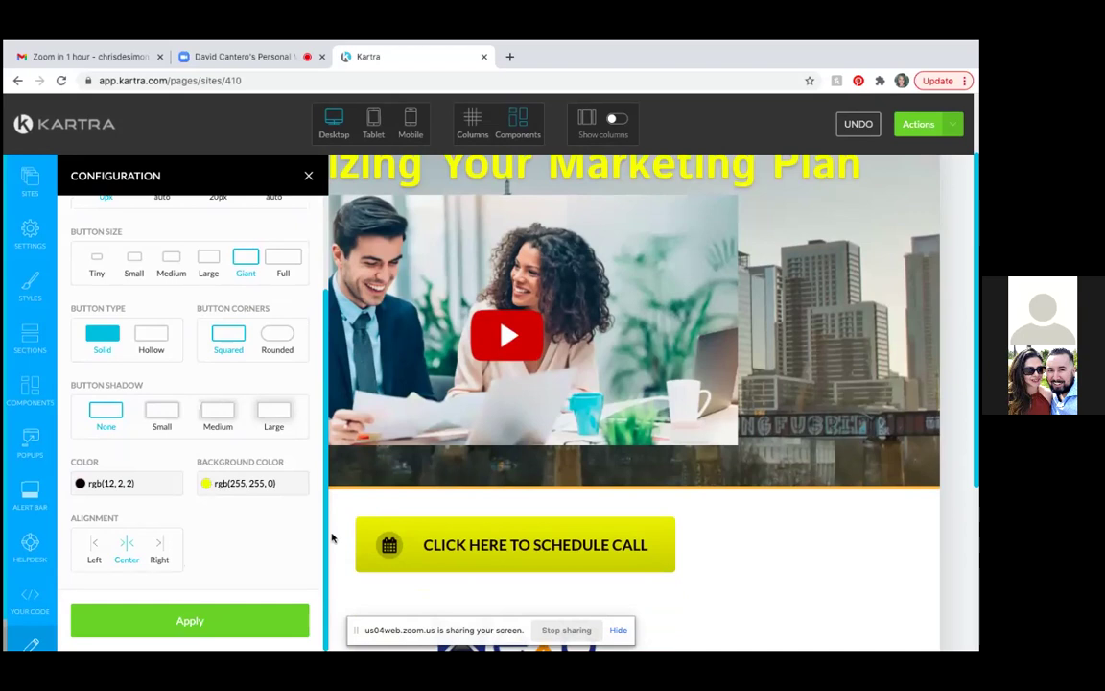
{"action": "left_click", "coordinate": [309, 178]}
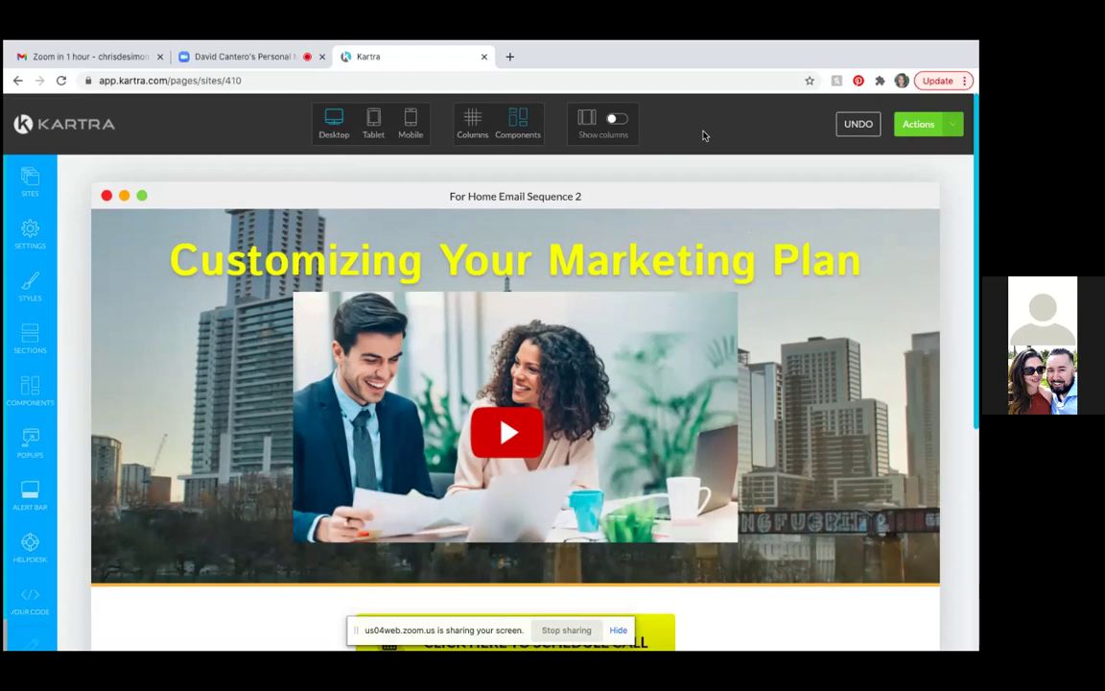
Review the page's SEO parameters, including title, meta description and search engine visibility, and close the settings without changes.
{"action": "scroll", "coordinate": [28, 490], "scroll_direction": "down", "scroll_amount": 1}
{"action": "scroll", "coordinate": [28, 491], "scroll_direction": "up", "scroll_amount": 1}
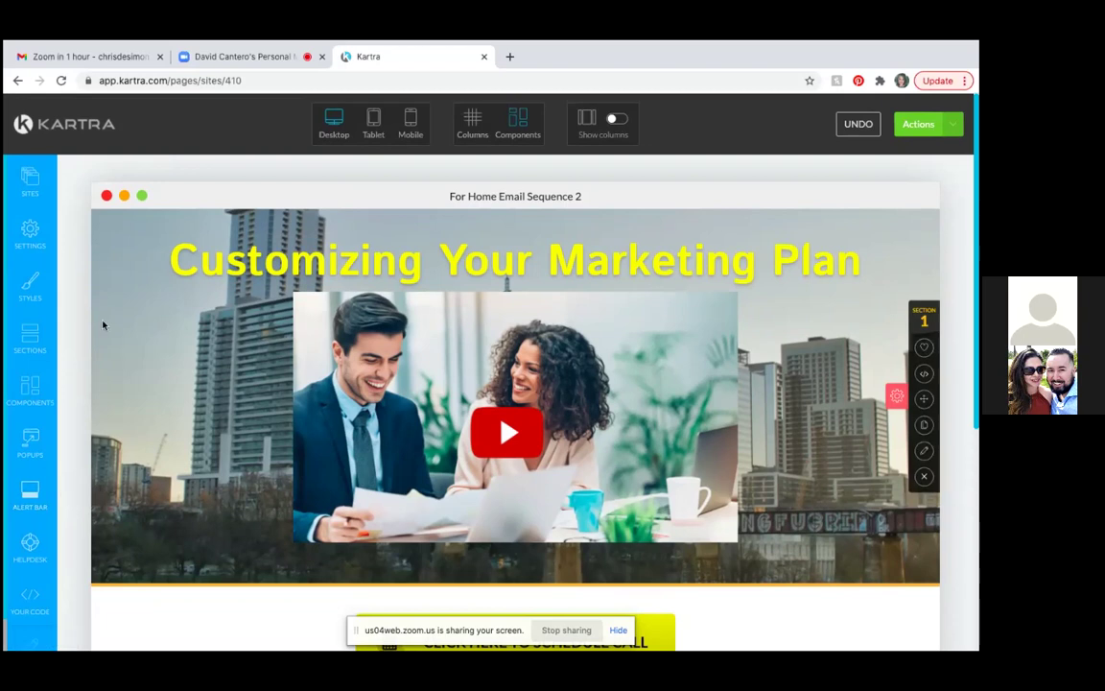
{"action": "left_click", "coordinate": [30, 230]}
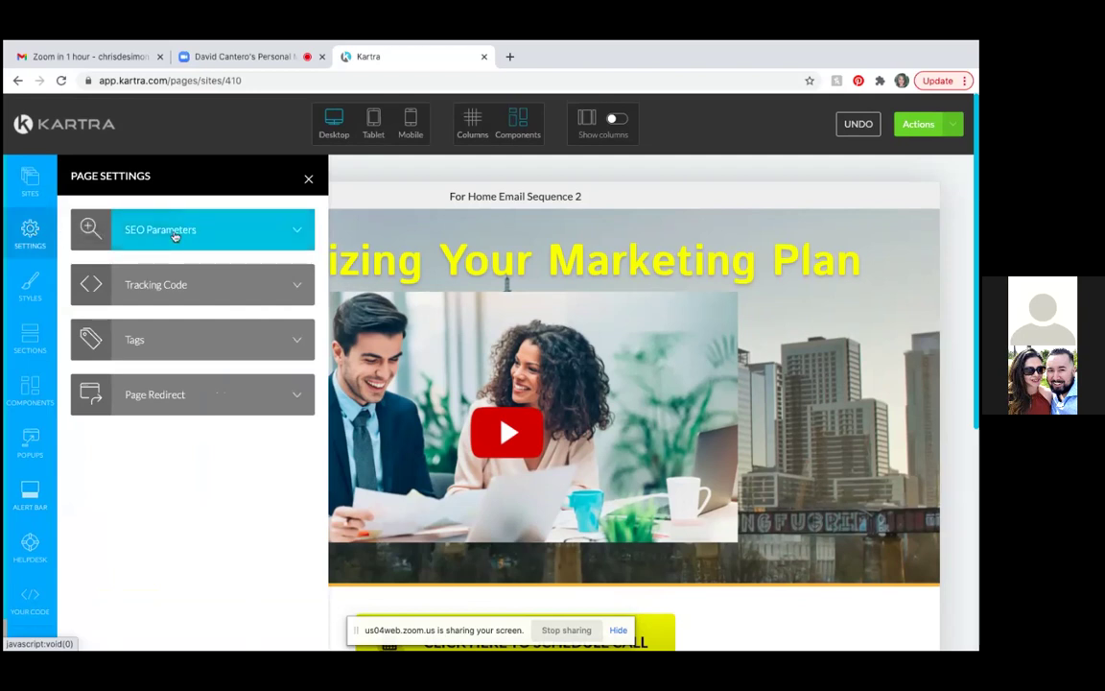
{"action": "left_click", "coordinate": [298, 232]}
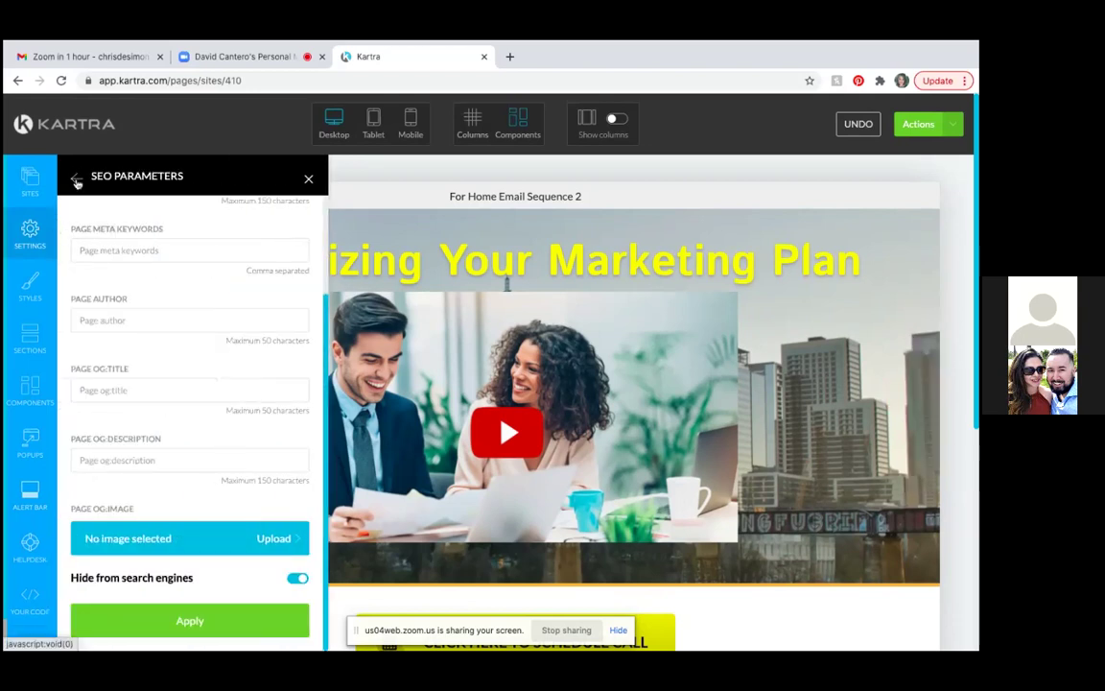
{"action": "scroll", "coordinate": [240, 259], "scroll_direction": "up", "scroll_amount": 3}
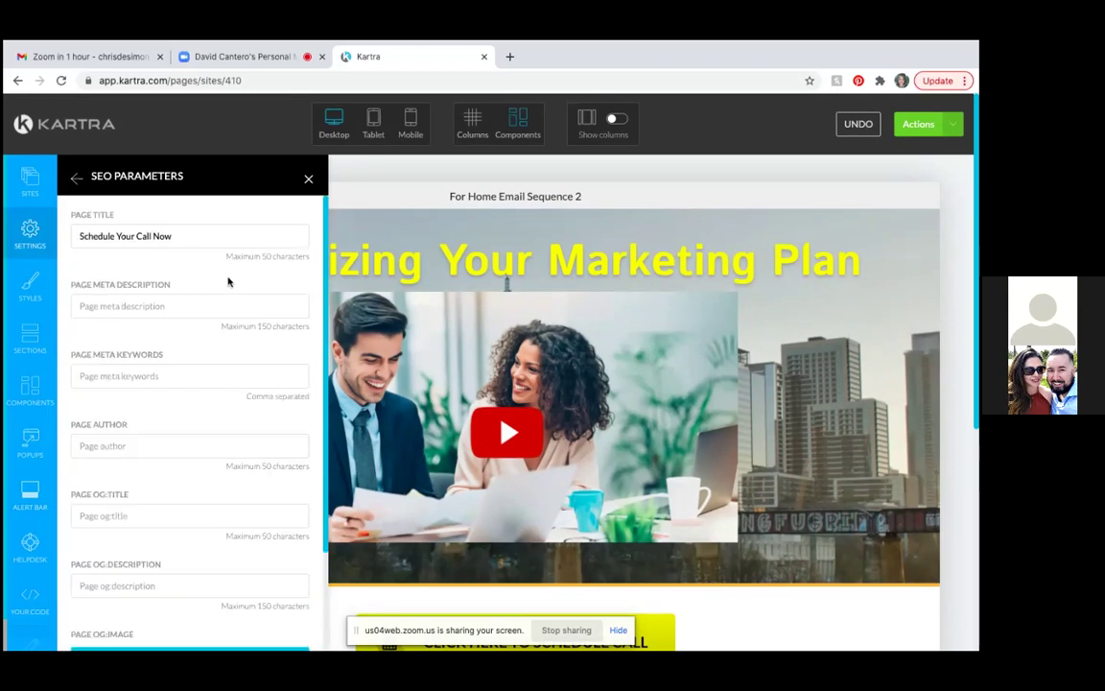
{"action": "left_click", "coordinate": [309, 181]}
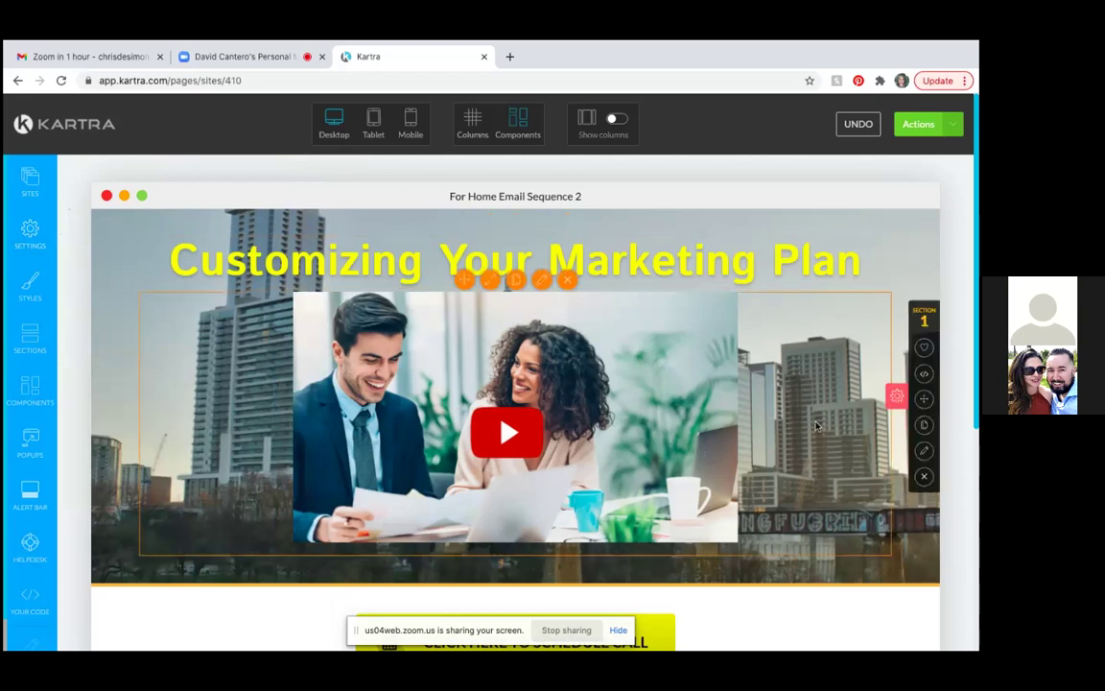
Save the progress of the For Home Email Sequence 2 page and dismiss the saving dialog.
{"action": "scroll", "coordinate": [816, 426], "scroll_direction": "down", "scroll_amount": 3}
{"action": "scroll", "coordinate": [816, 425], "scroll_direction": "up", "scroll_amount": 3}
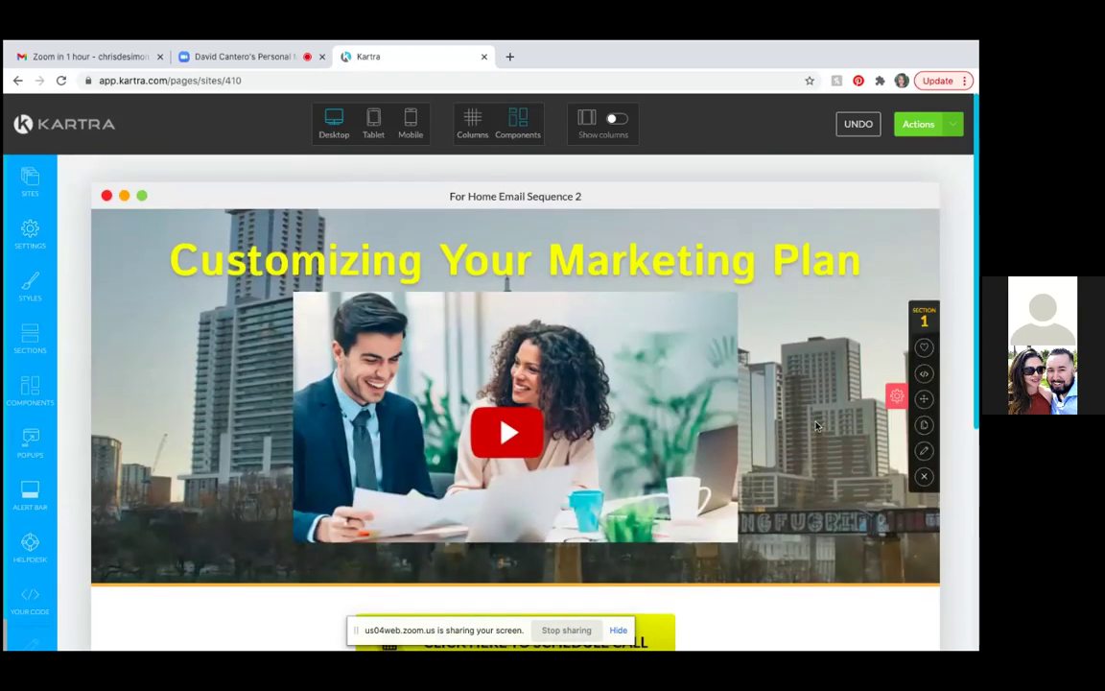
{"action": "scroll", "coordinate": [816, 425], "scroll_direction": "down", "scroll_amount": 2}
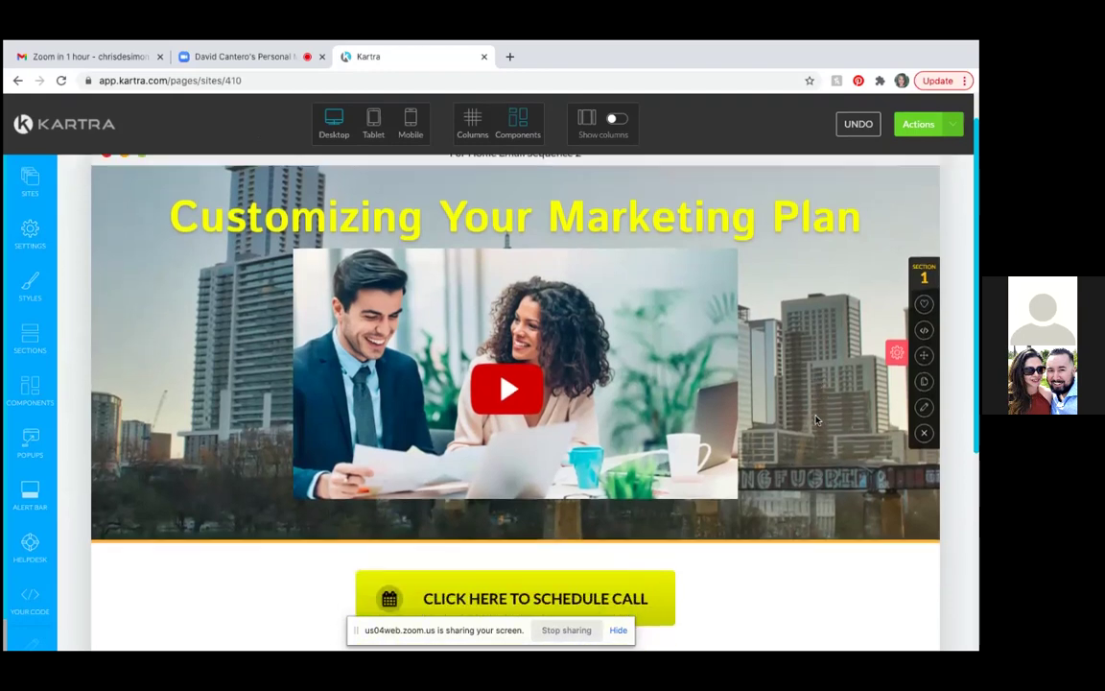
{"action": "scroll", "coordinate": [817, 422], "scroll_direction": "up", "scroll_amount": 2}
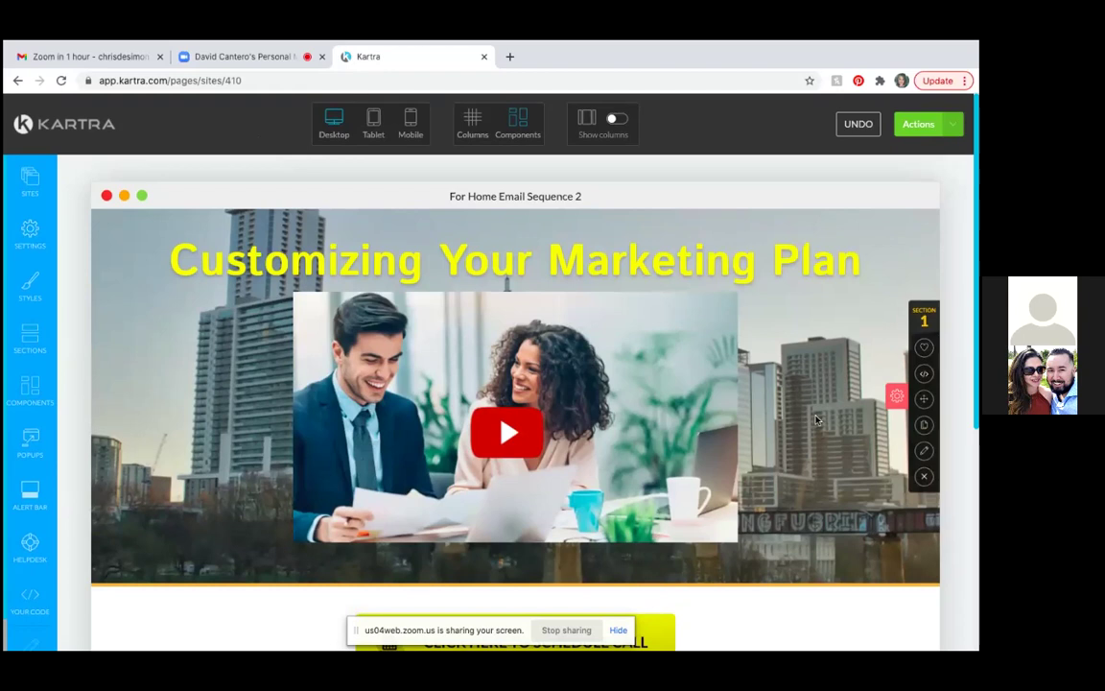
{"action": "left_click", "coordinate": [955, 128]}
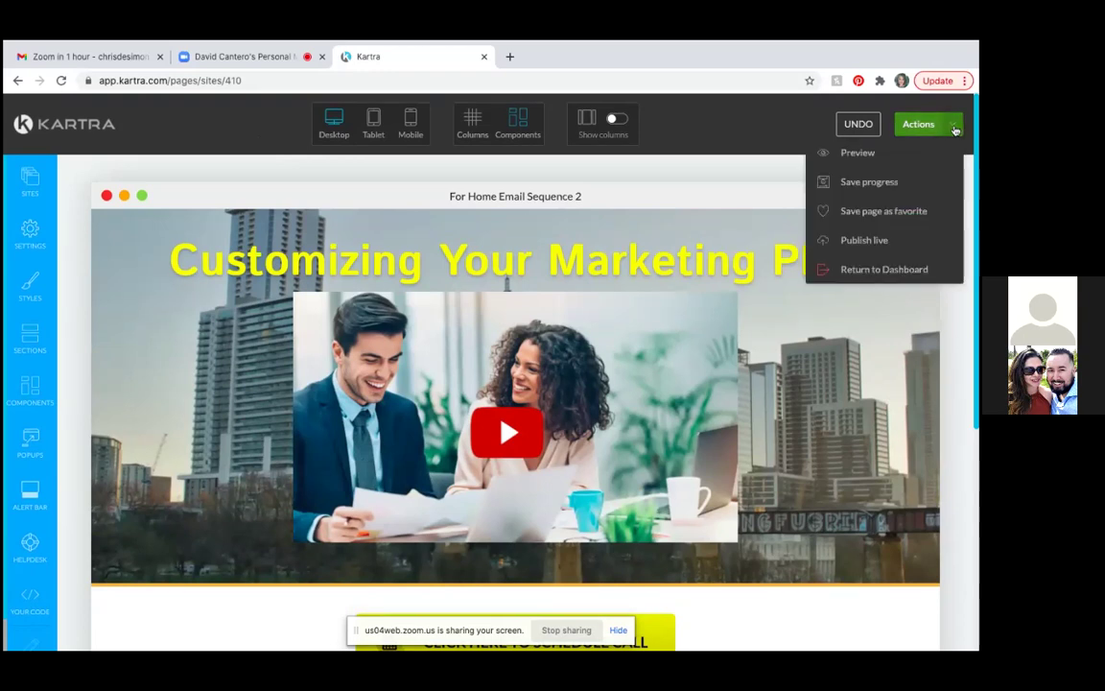
{"action": "left_click", "coordinate": [869, 183]}
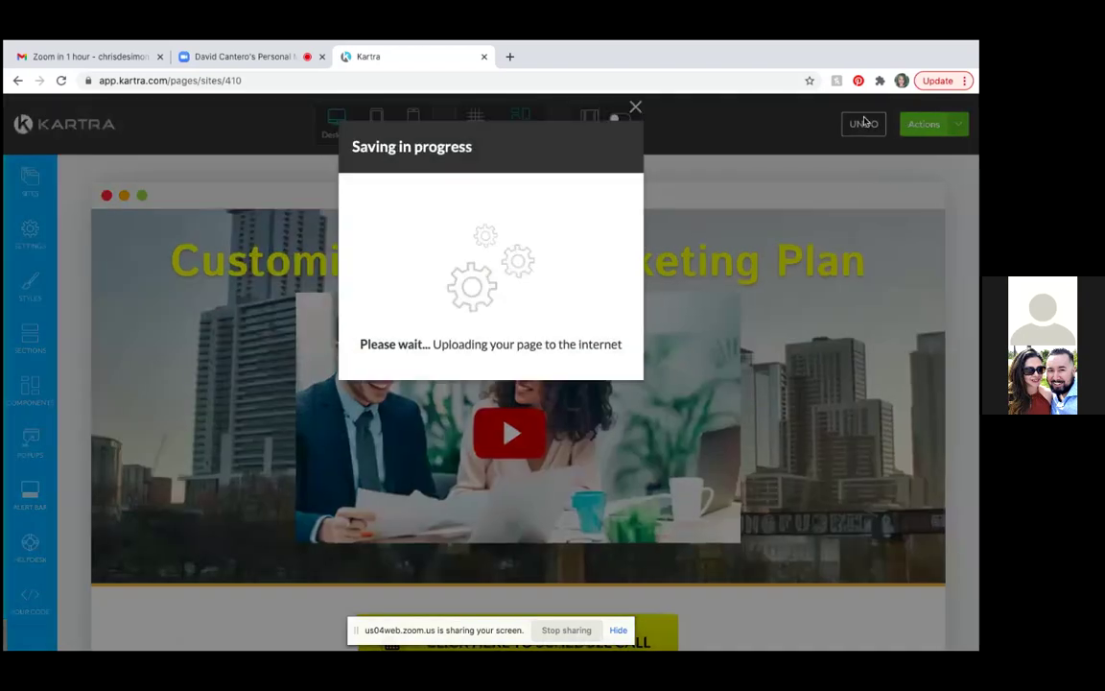
{"action": "left_click", "coordinate": [635, 107]}
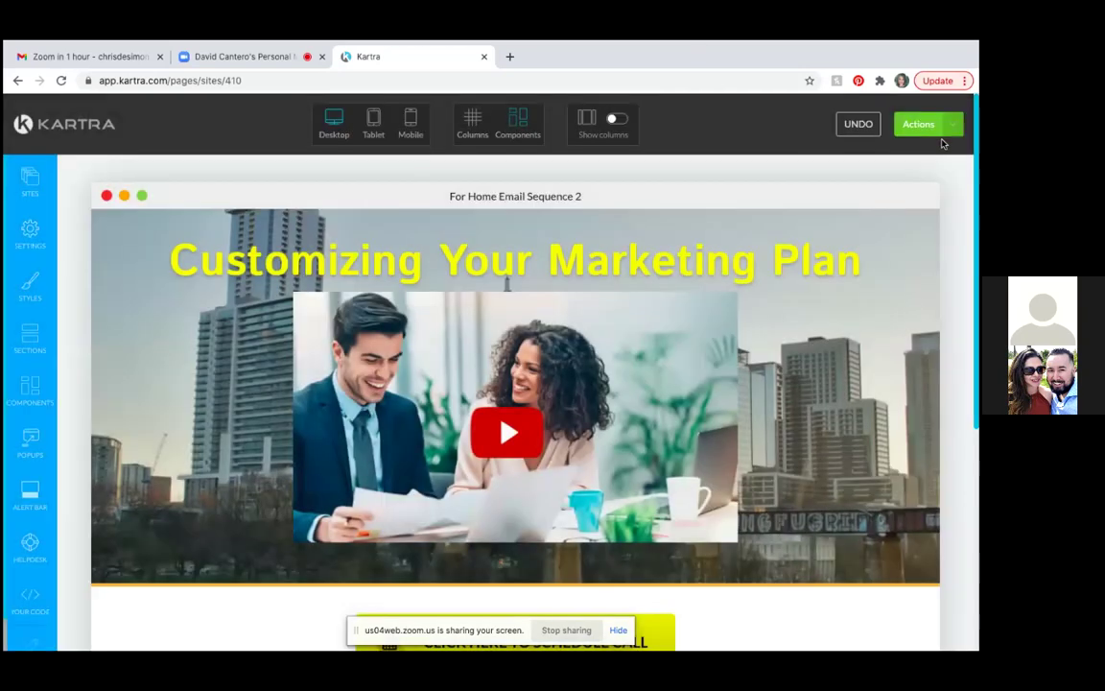
Publish the For Home Email Sequence 2 page live and get its direct page link.
{"action": "left_click", "coordinate": [956, 129]}
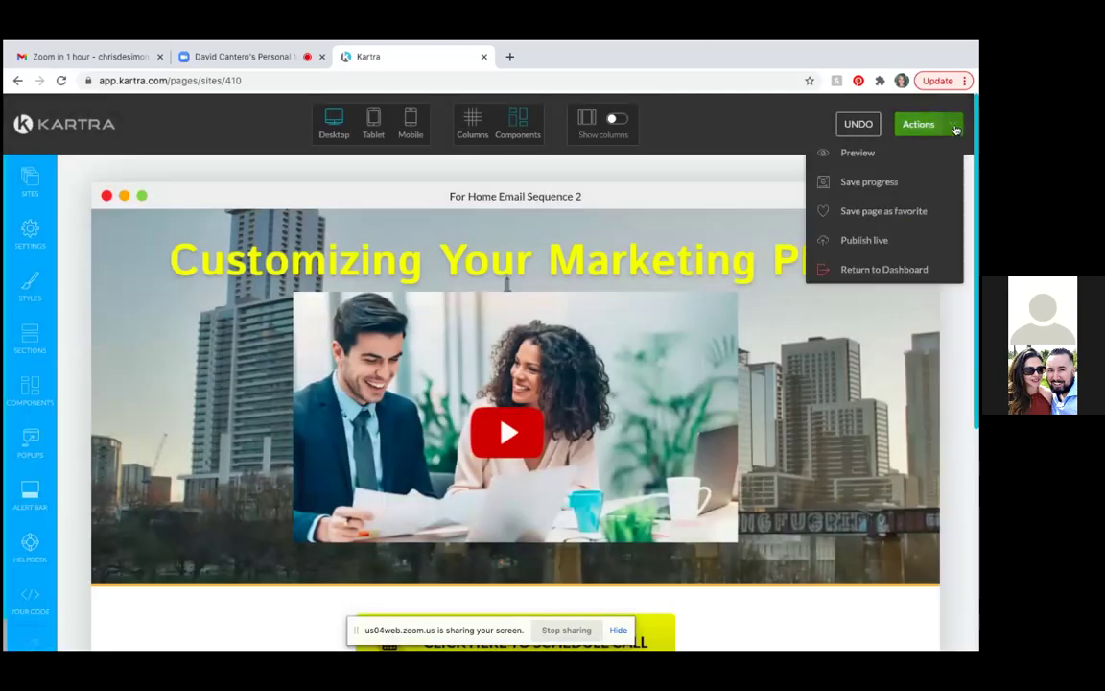
{"action": "left_click", "coordinate": [870, 241]}
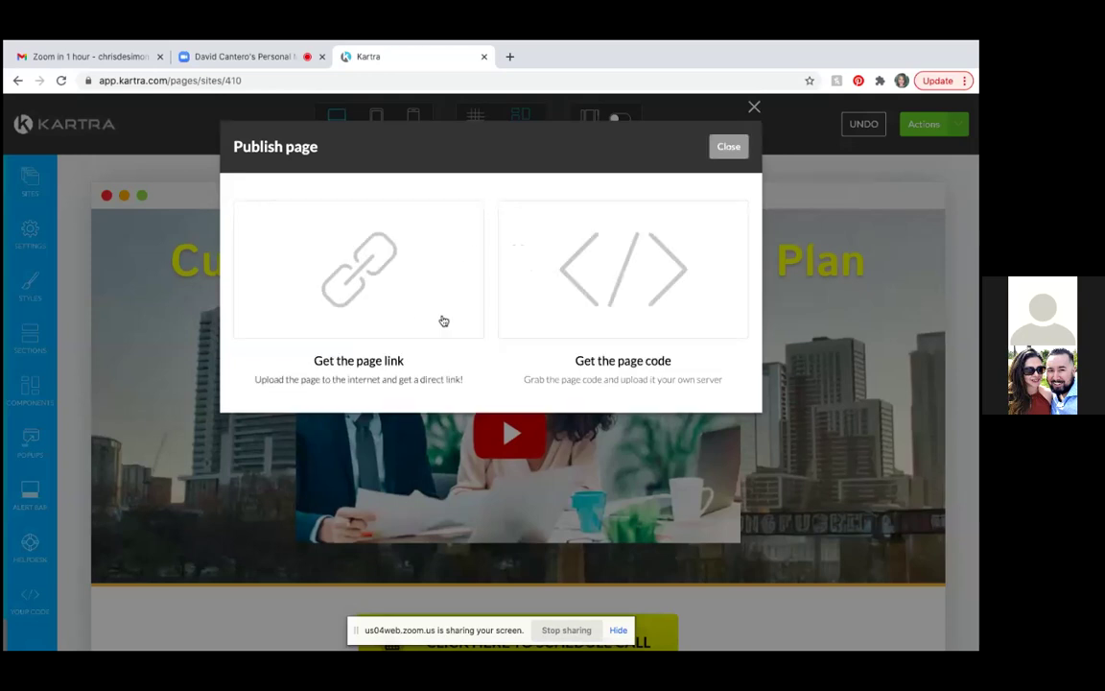
{"action": "left_click", "coordinate": [355, 283]}
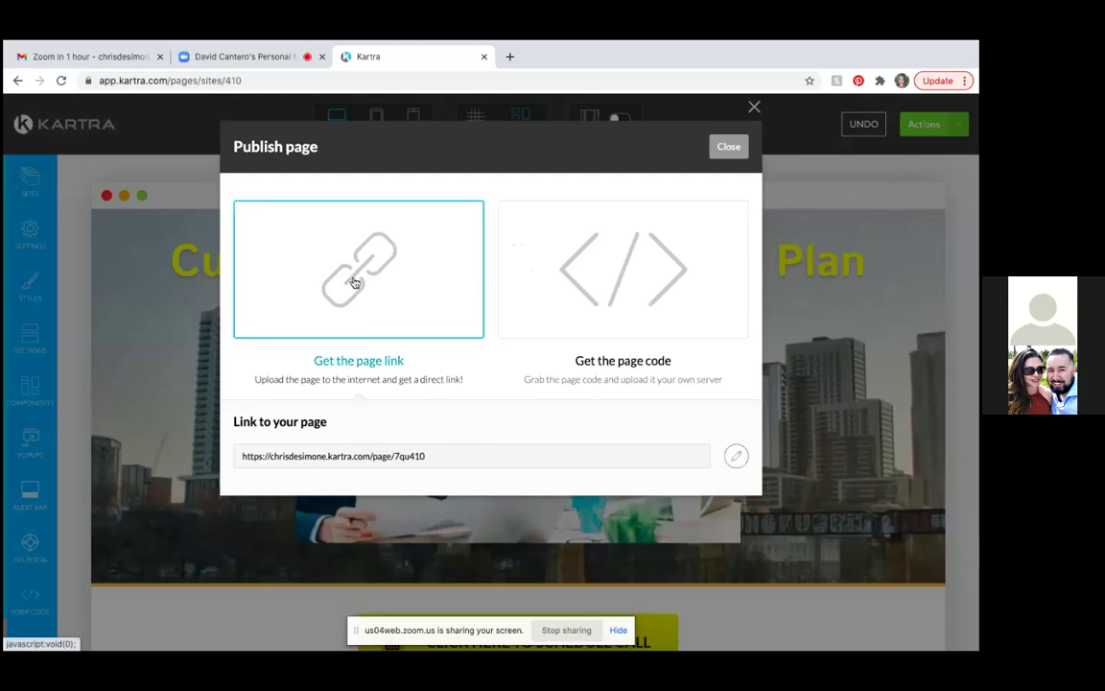
Set the custom name in the page link to email1 and save the URL.
{"action": "left_click", "coordinate": [736, 458]}
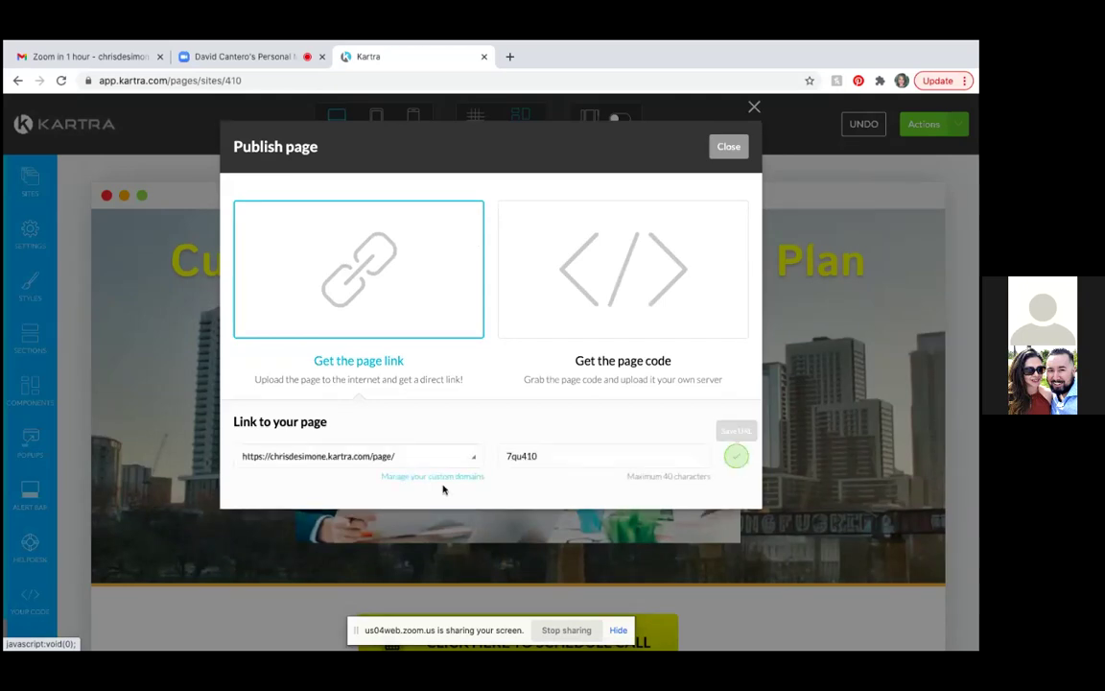
{"action": "left_click", "coordinate": [542, 456]}
{"action": "key", "text": "BackSpace"}
{"action": "key", "text": "BackSpace"}
{"action": "key", "text": "BackSpace"}
{"action": "key", "text": "BackSpace"}
{"action": "key", "text": "BackSpace"}
{"action": "key", "text": "BackSpace"}
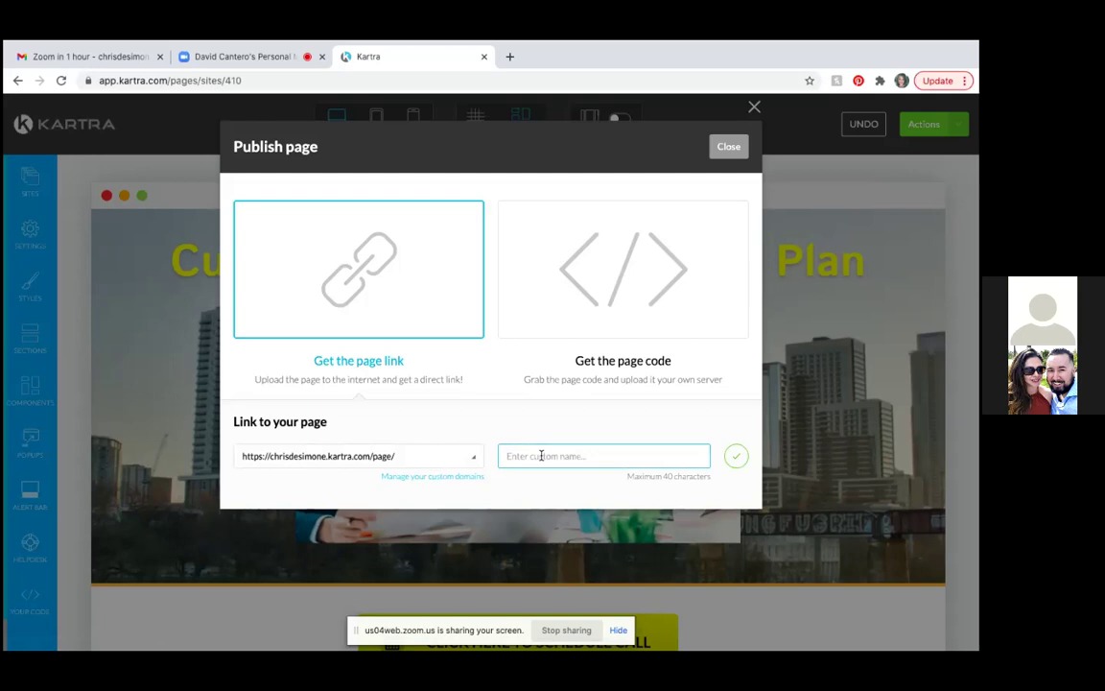
{"action": "type", "text": "email1"}
{"action": "left_click", "coordinate": [737, 458]}
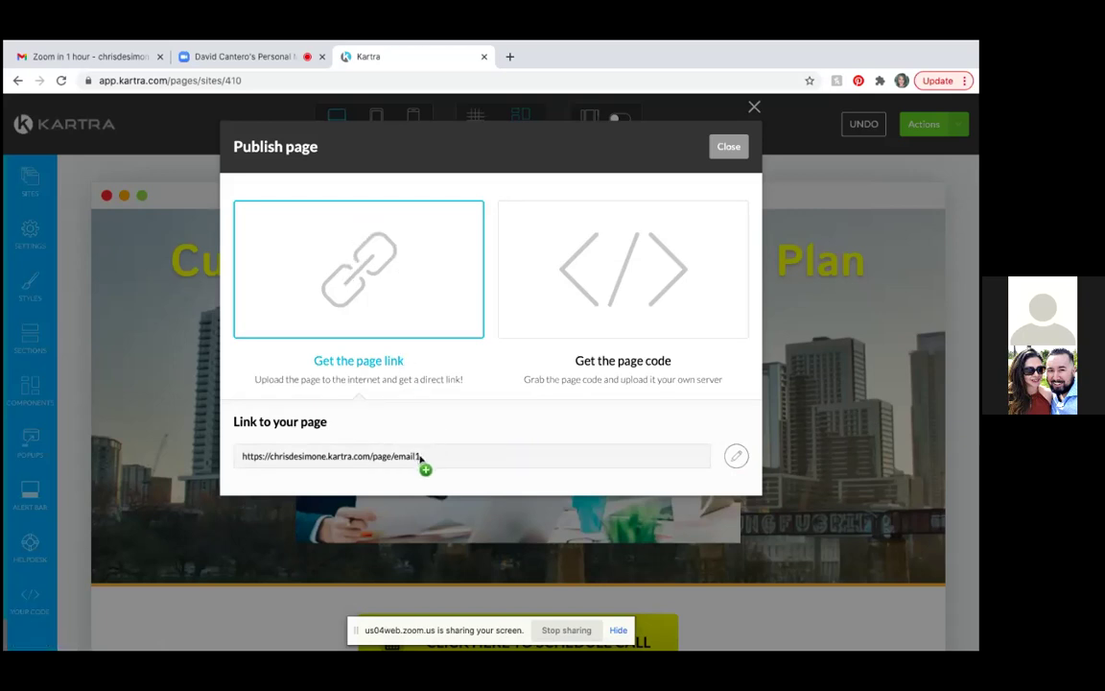
Copy the page link, open it in a new browser tab and look over the published page.
{"action": "left_click", "coordinate": [306, 453]}
{"action": "key", "text": "super+c"}
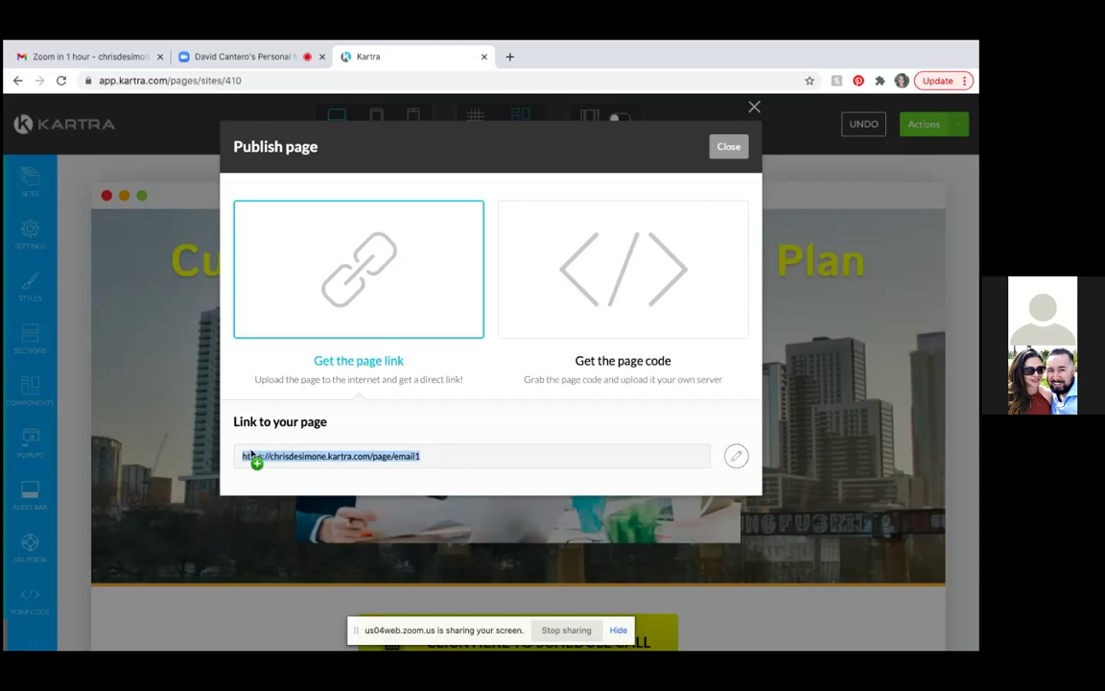
{"action": "left_click", "coordinate": [508, 58]}
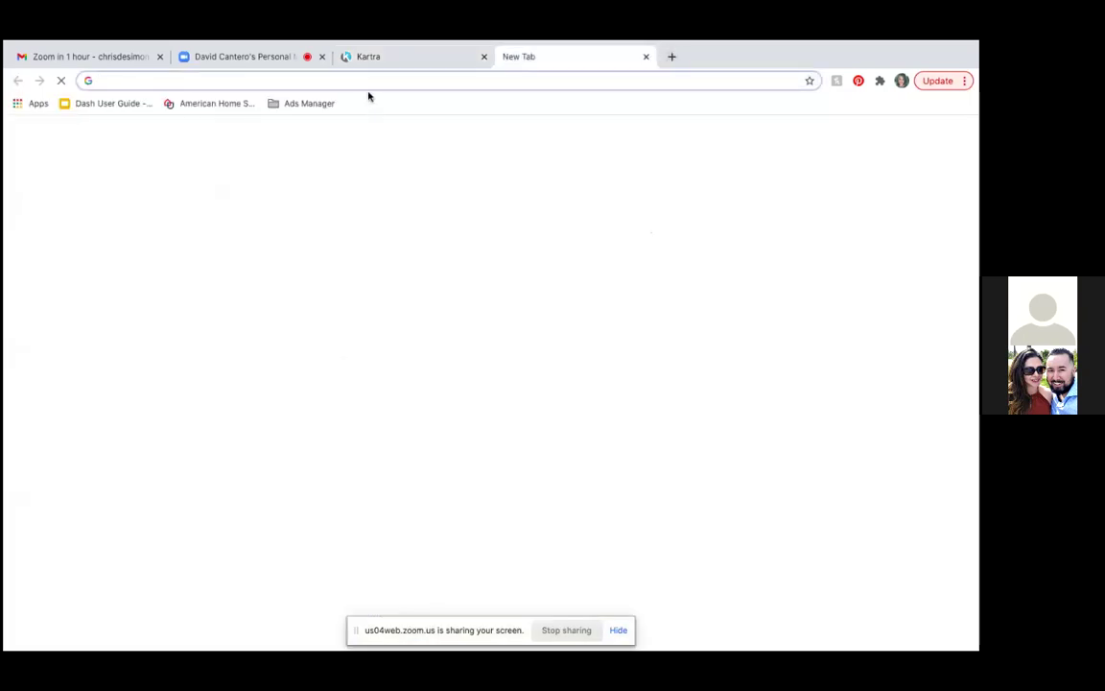
{"action": "left_click", "coordinate": [376, 84]}
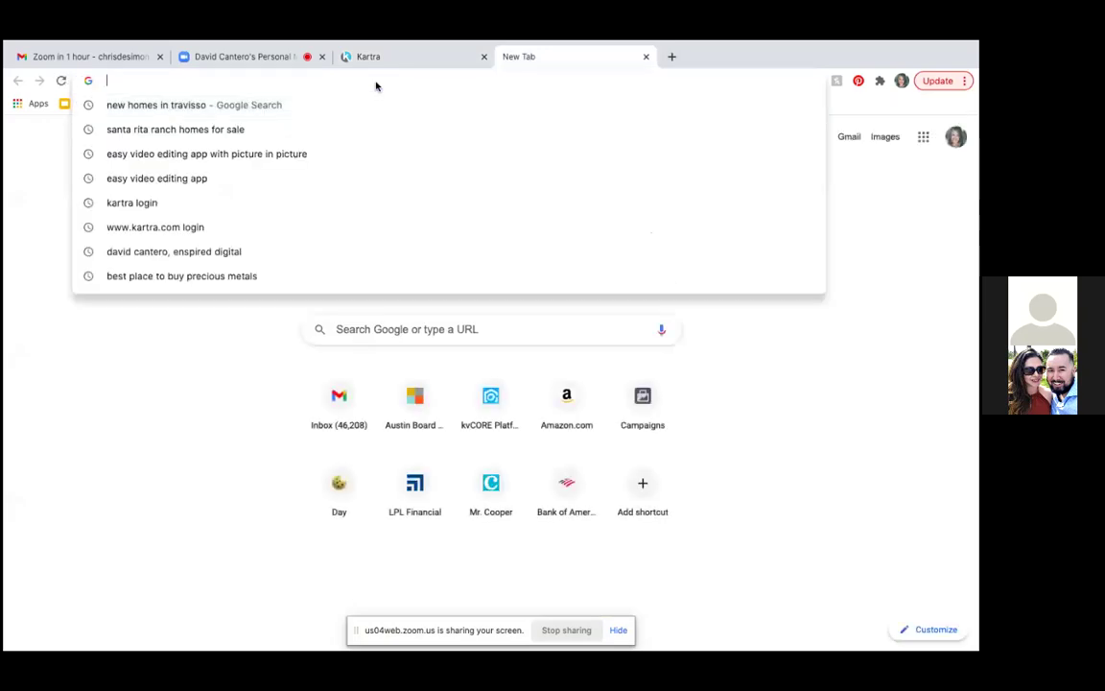
{"action": "key", "text": "super+v"}
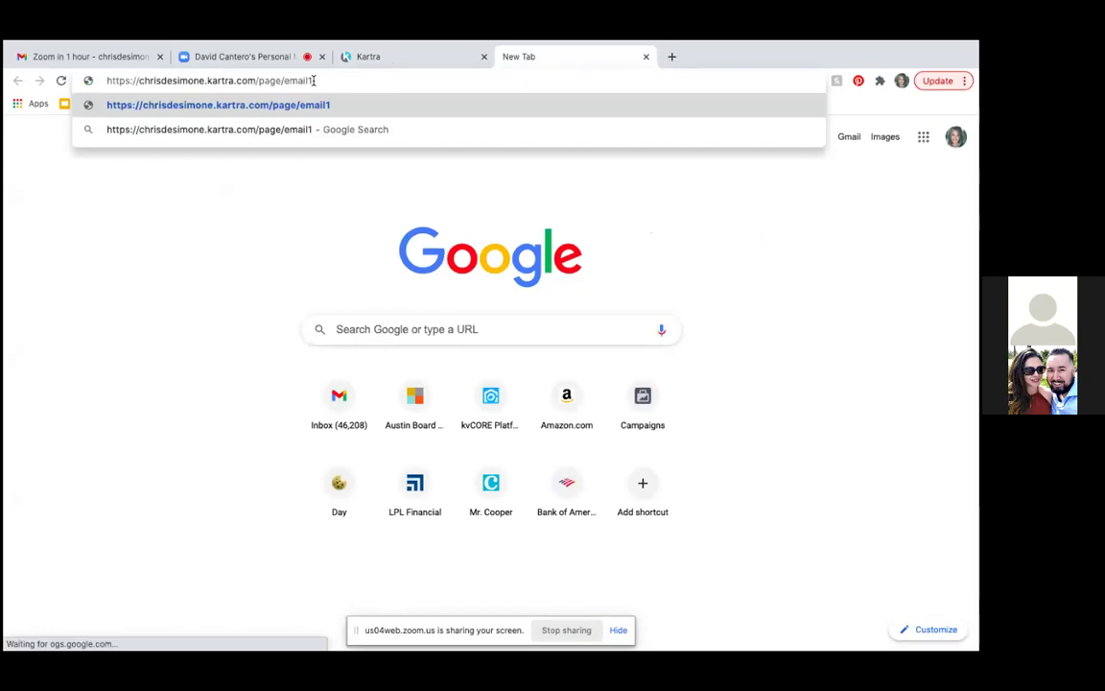
{"action": "left_click", "coordinate": [335, 109]}
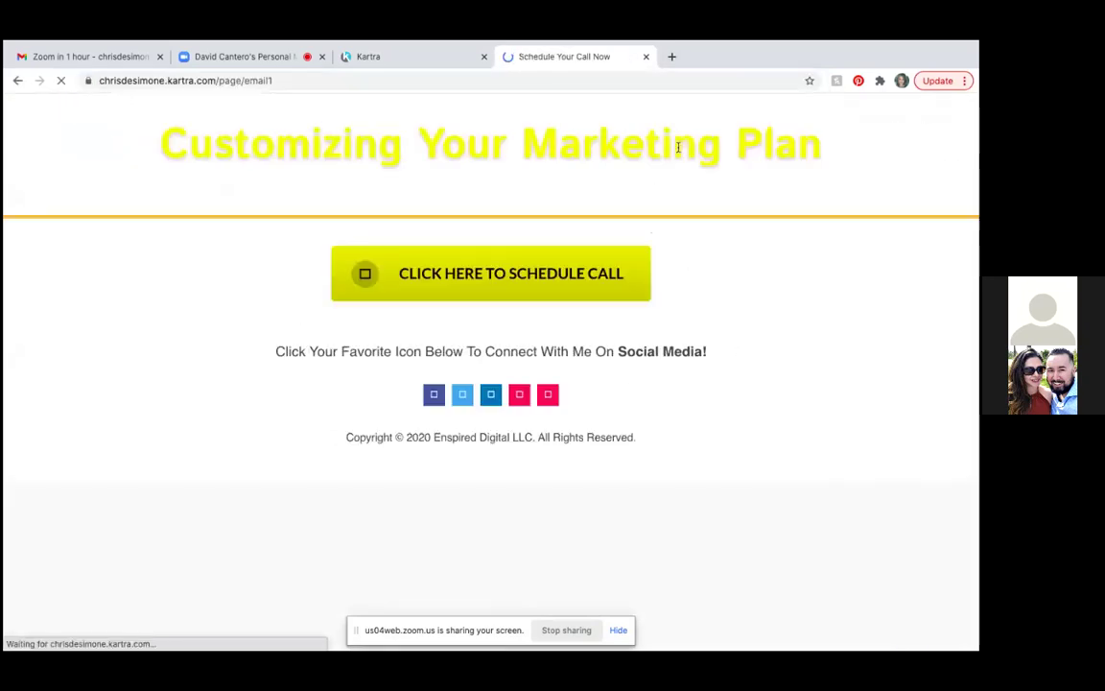
{"action": "scroll", "coordinate": [737, 458], "scroll_direction": "down", "scroll_amount": 3}
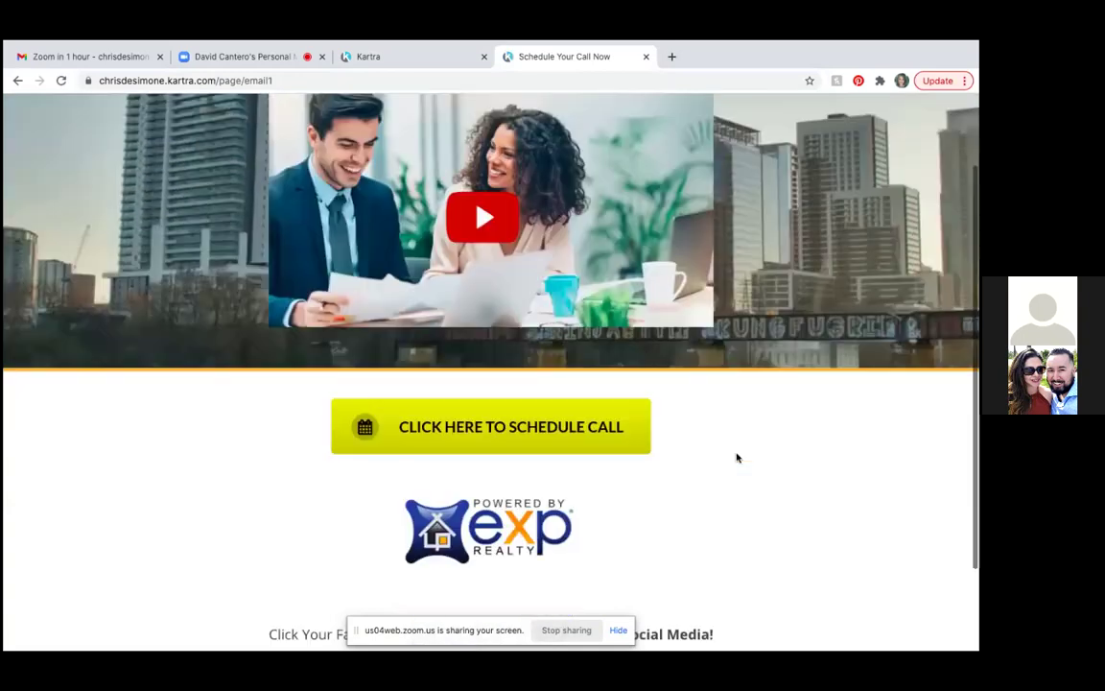
{"action": "scroll", "coordinate": [736, 457], "scroll_direction": "up", "scroll_amount": 3}
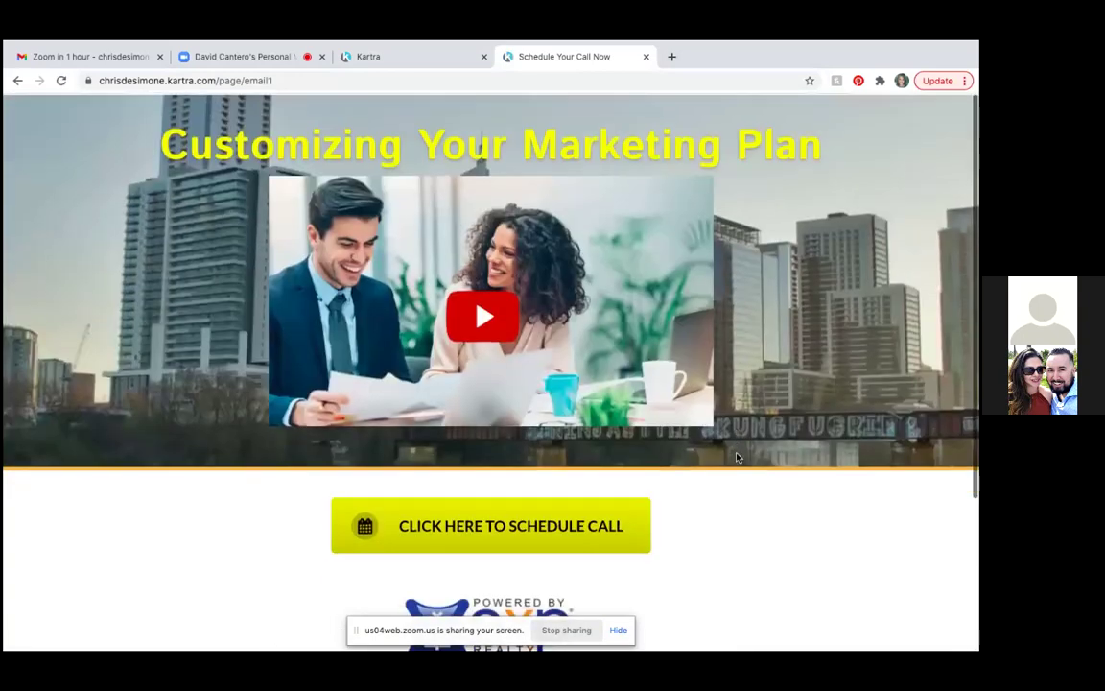
{"action": "scroll", "coordinate": [737, 457], "scroll_direction": "down", "scroll_amount": 1}
{"action": "scroll", "coordinate": [737, 458], "scroll_direction": "up", "scroll_amount": 1}
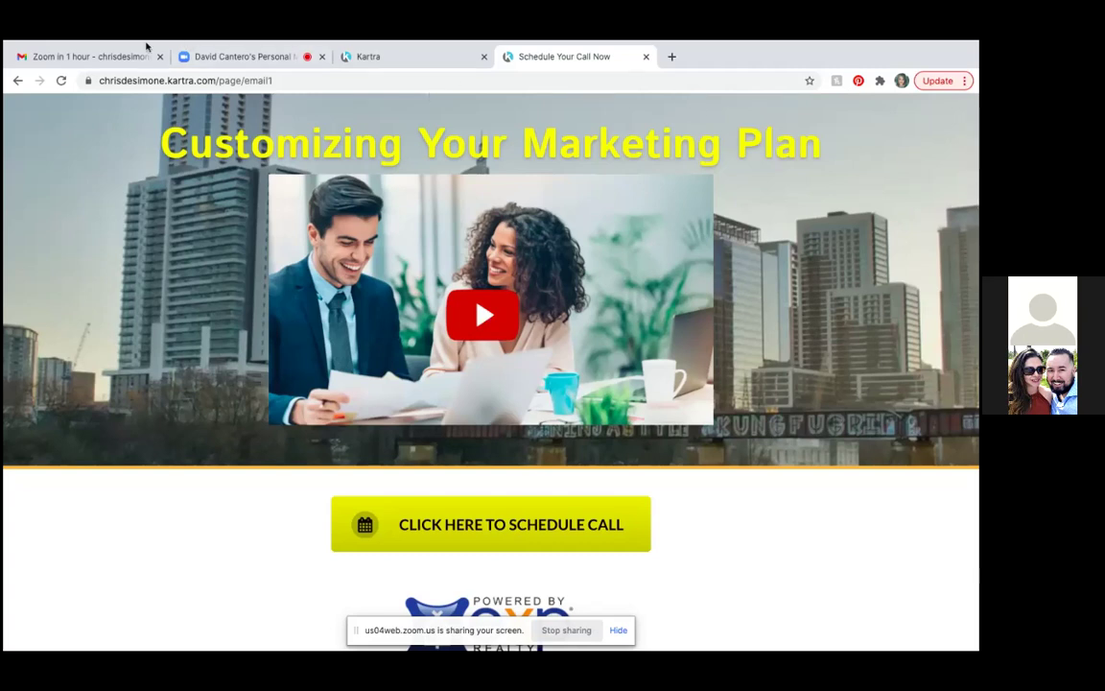
Switch to Gmail and look through the "Zoom in 1 hour" email down to its footer.
{"action": "left_click", "coordinate": [203, 57]}
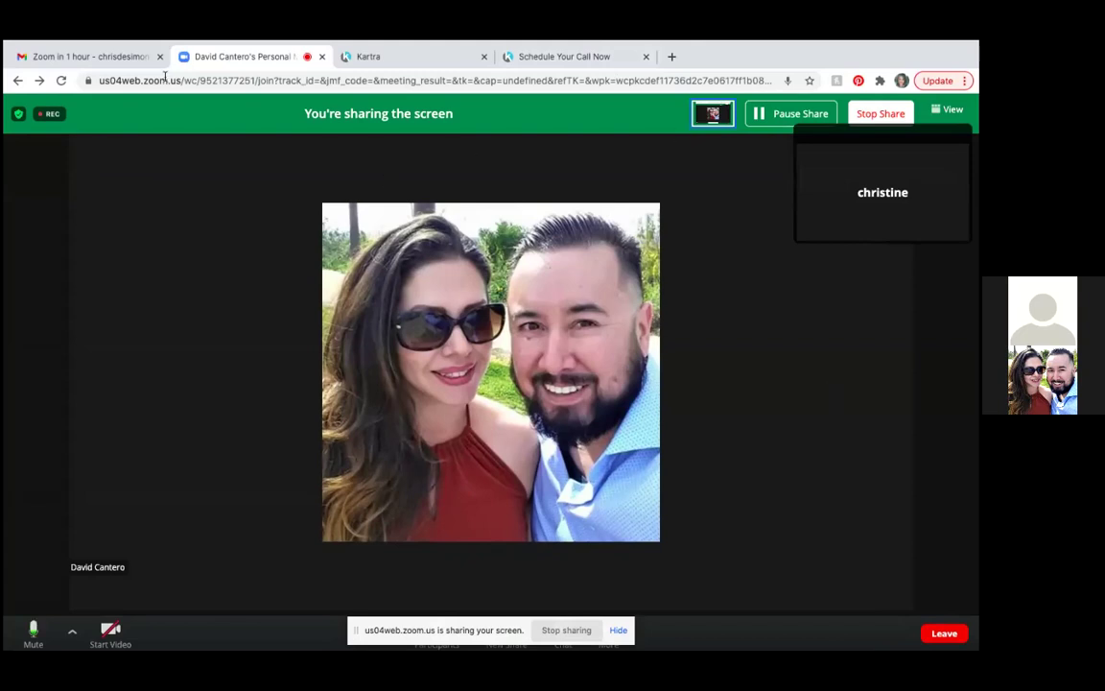
{"action": "left_click", "coordinate": [86, 56]}
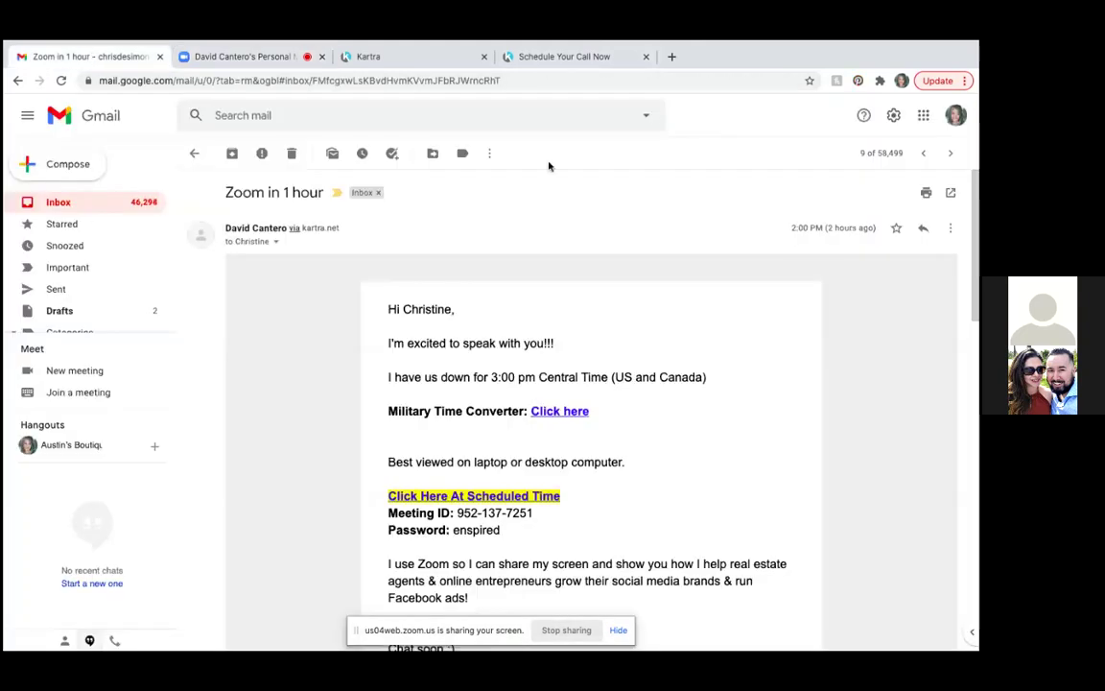
{"action": "scroll", "coordinate": [561, 422], "scroll_direction": "down", "scroll_amount": 15}
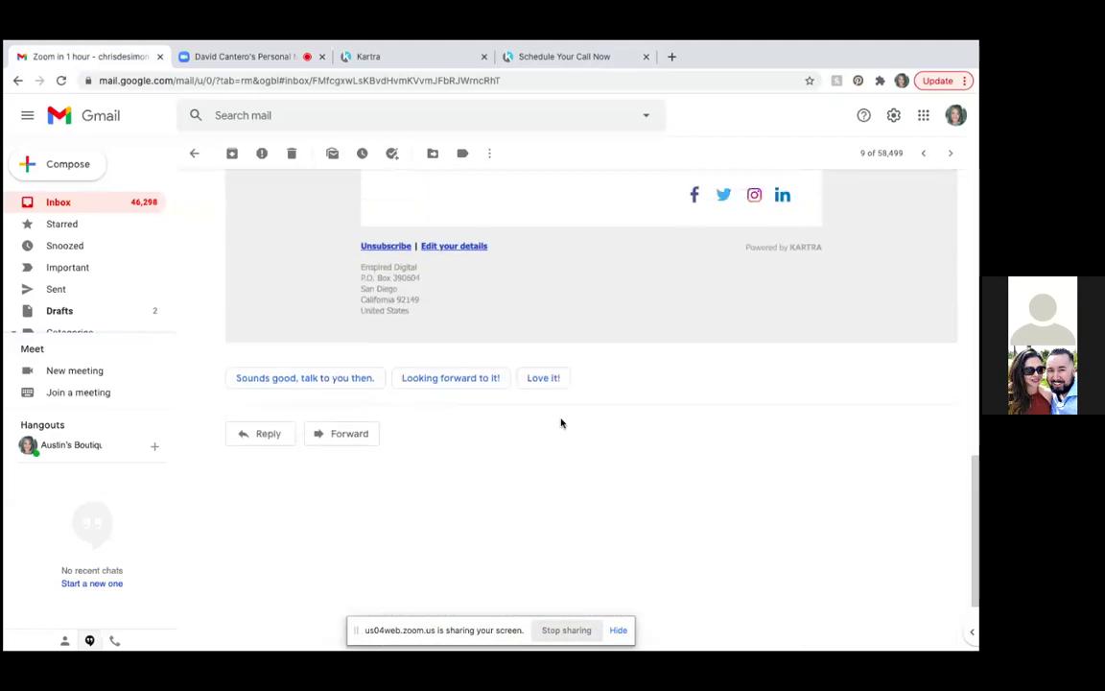
{"action": "scroll", "coordinate": [562, 422], "scroll_direction": "up", "scroll_amount": 15}
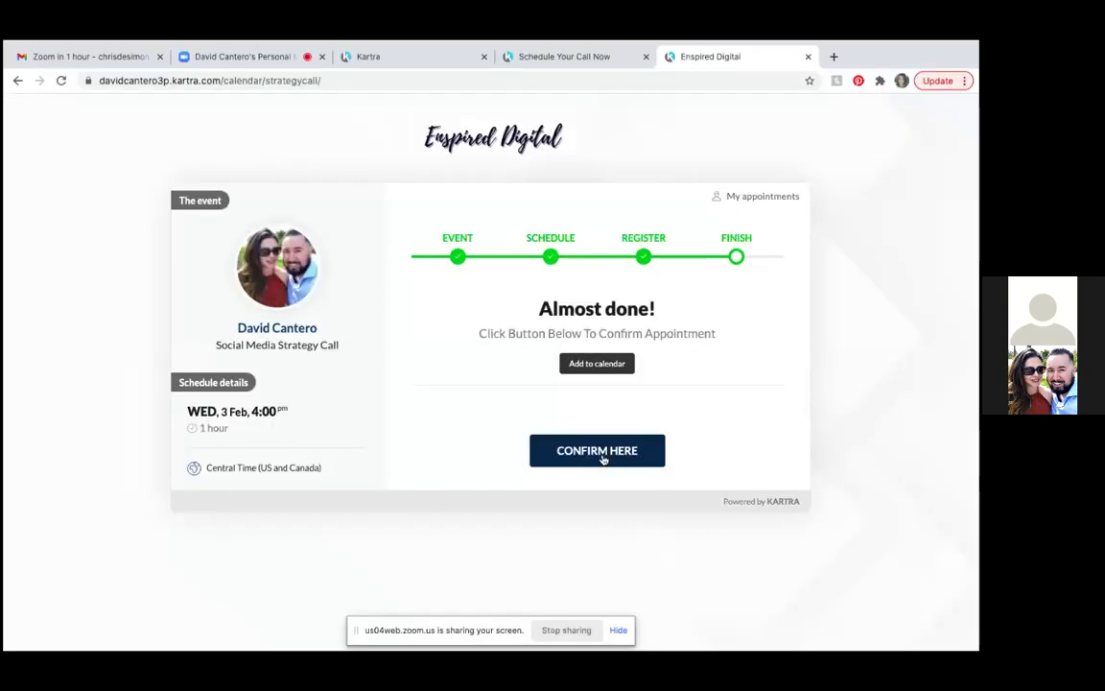
Confirm the Social Media Strategy Call appointment for Wed, 3 Feb, 4:00 pm on the booking page.
{"action": "left_click", "coordinate": [603, 459]}
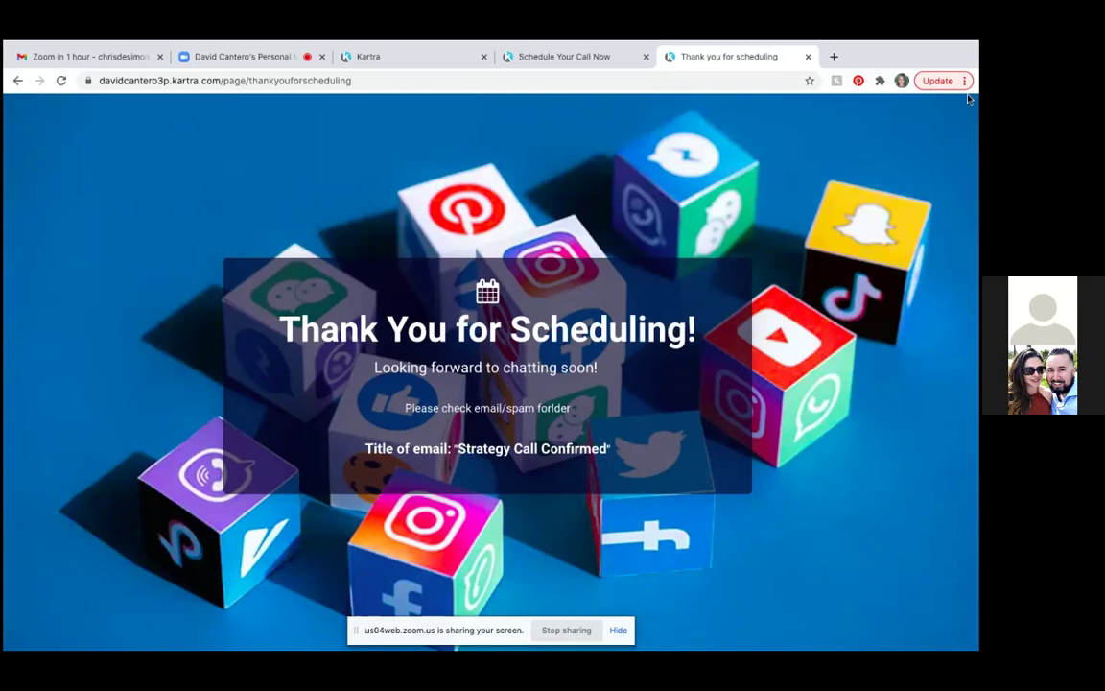
Switch to Facebook Ads Manager by opening the bookmarked Custom Audiences page.
{"action": "mouse_move", "coordinate": [870, 44]}
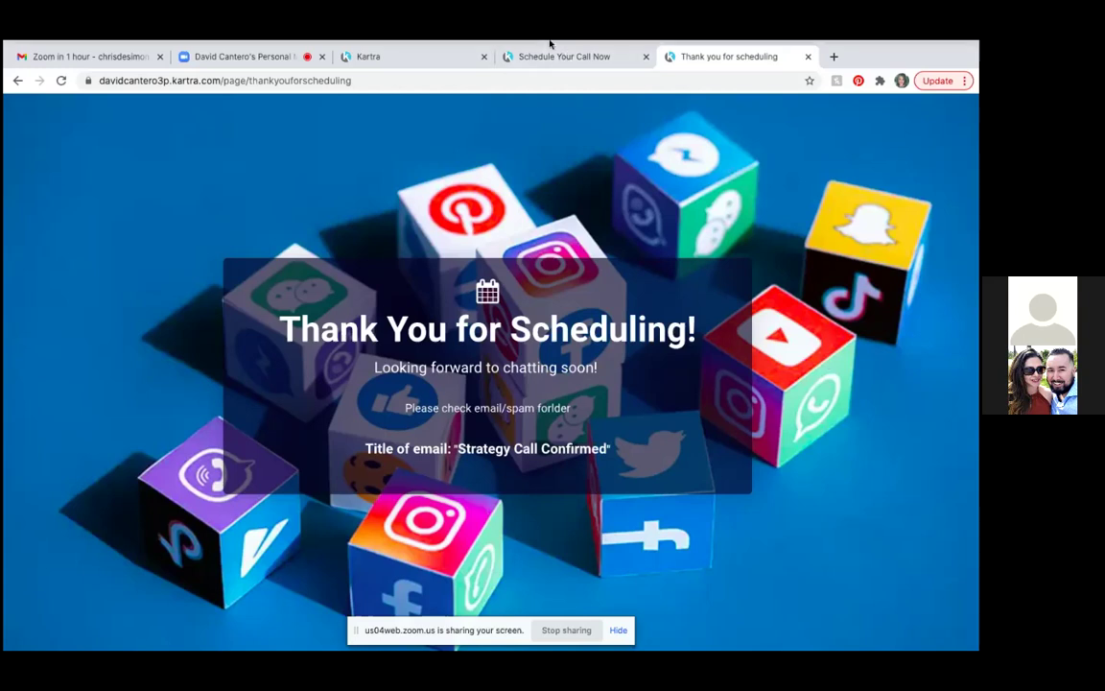
{"action": "mouse_move", "coordinate": [510, 42]}
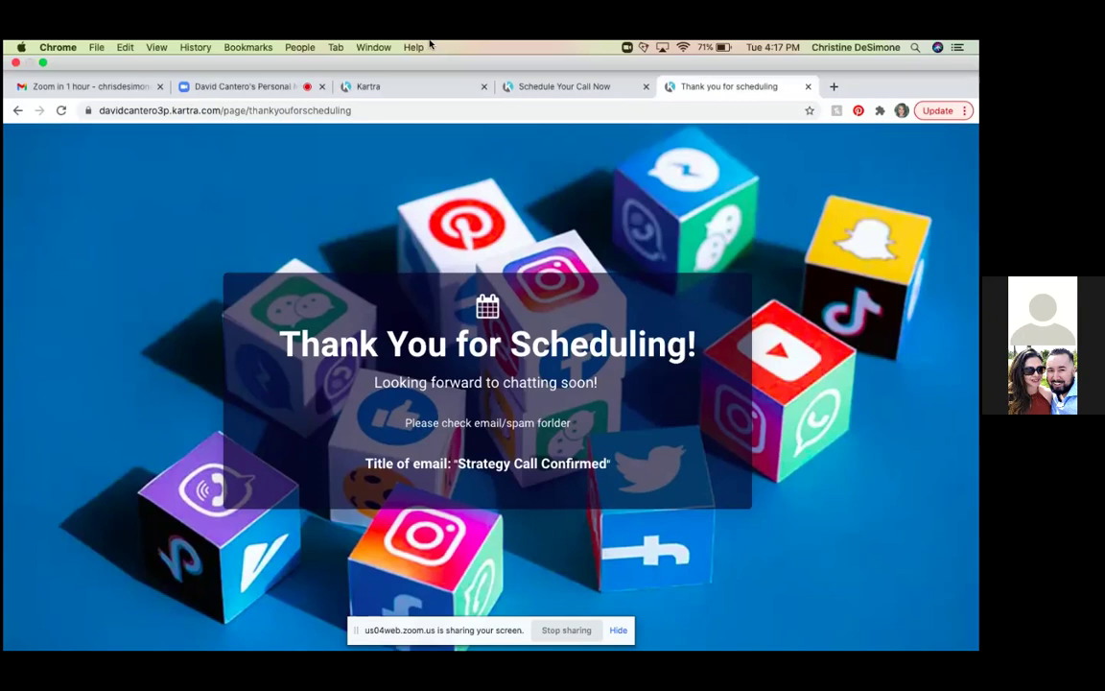
{"action": "left_click", "coordinate": [260, 50]}
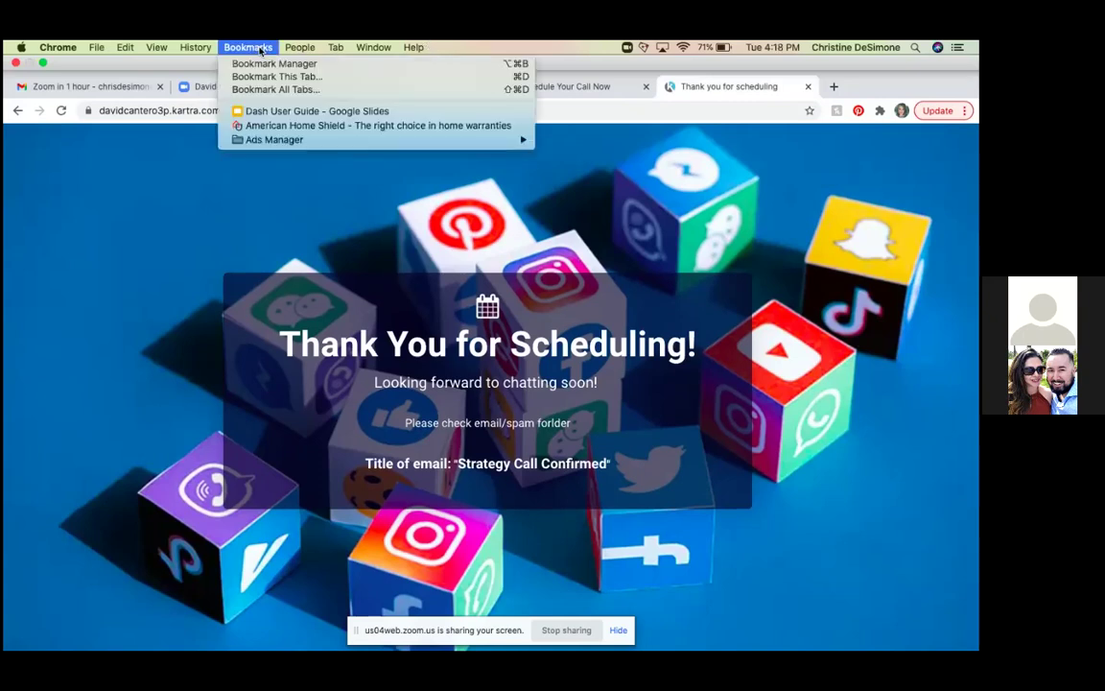
{"action": "mouse_move", "coordinate": [277, 142]}
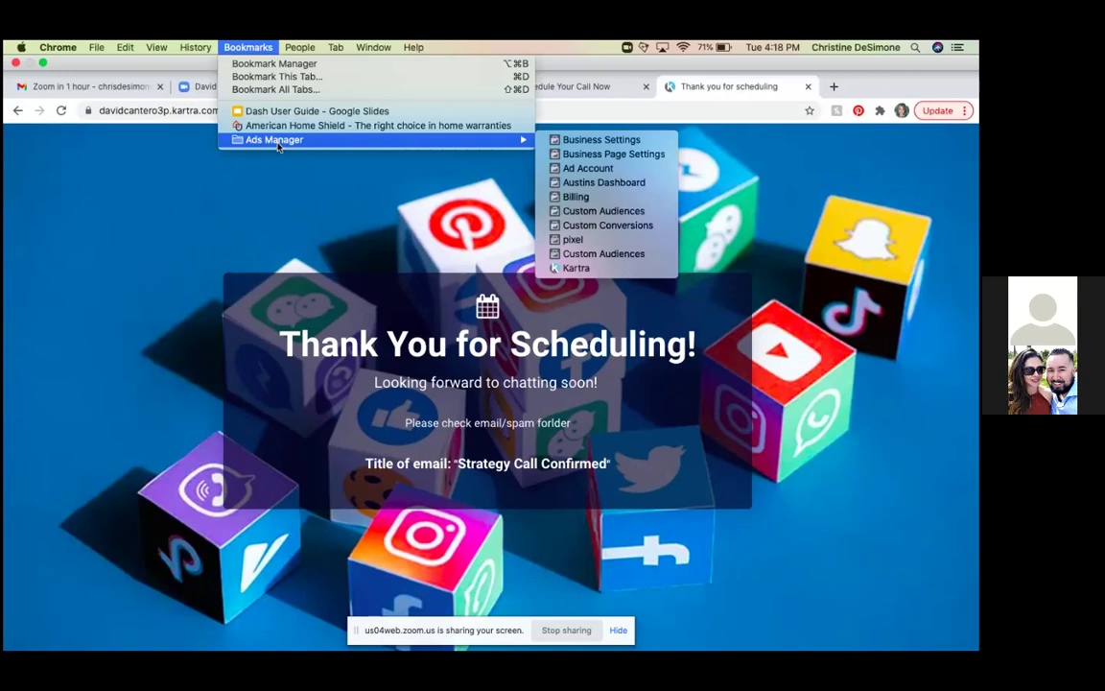
{"action": "left_click", "coordinate": [612, 211]}
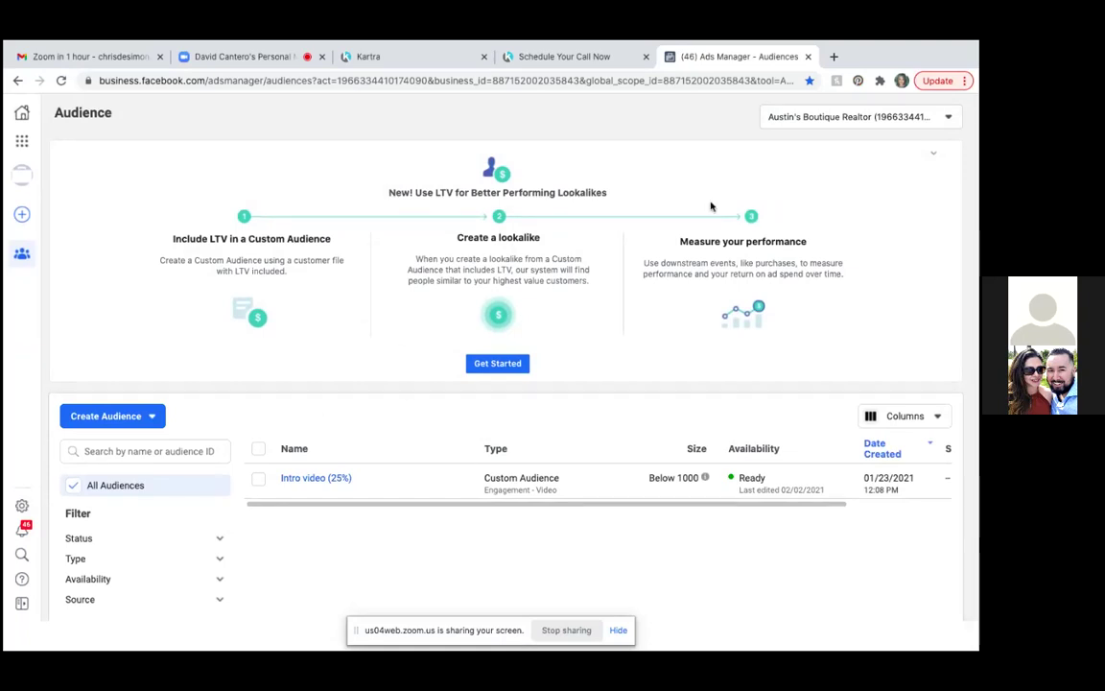
{"action": "left_click", "coordinate": [592, 62]}
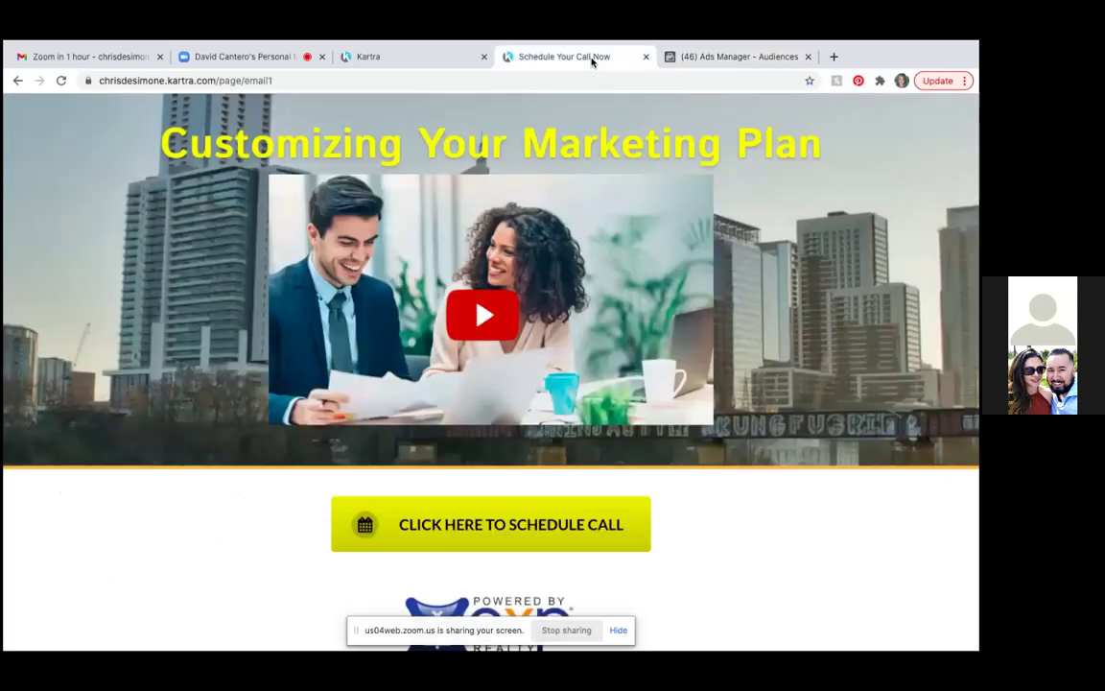
{"action": "left_click", "coordinate": [248, 54]}
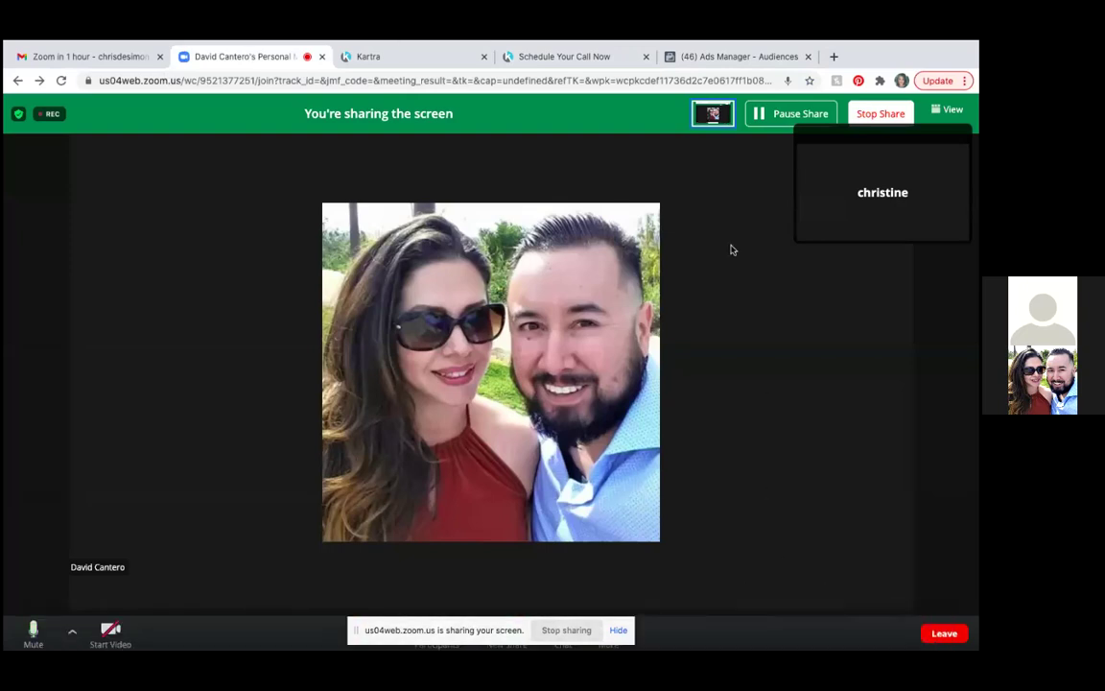
{"action": "left_click", "coordinate": [612, 57]}
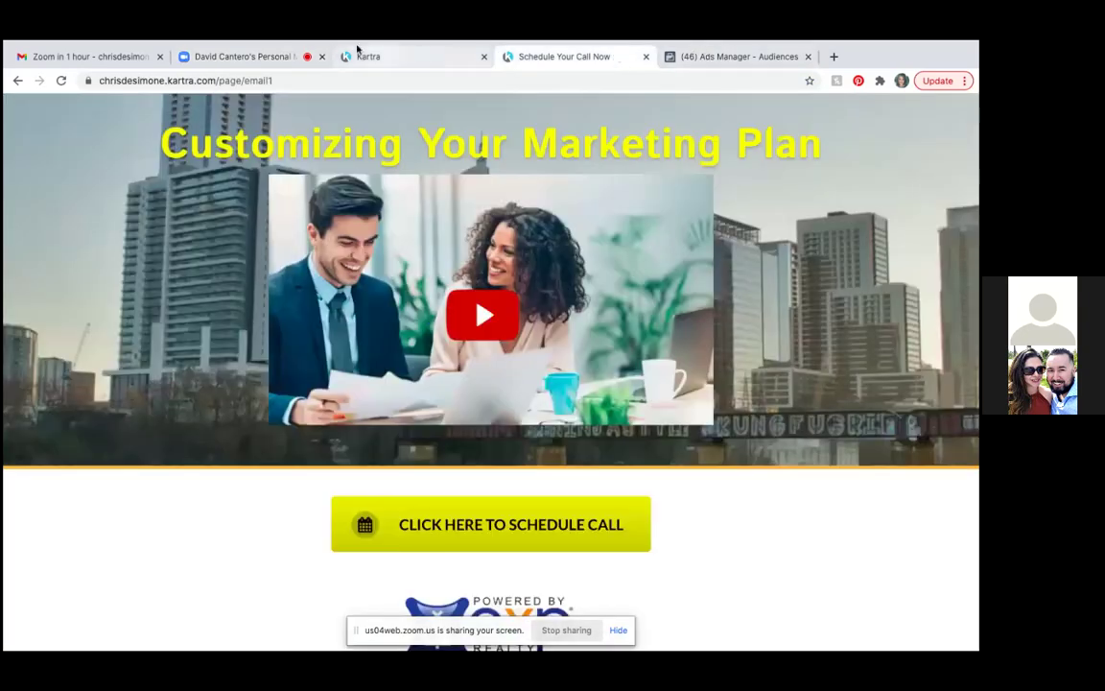
{"action": "left_click", "coordinate": [278, 58]}
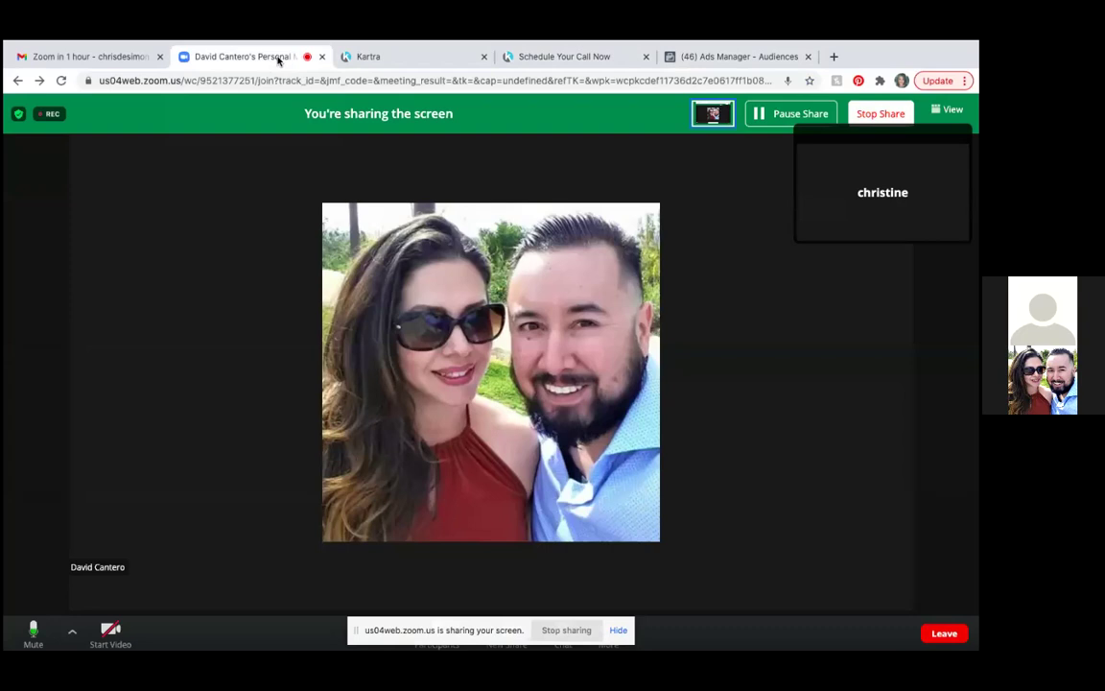